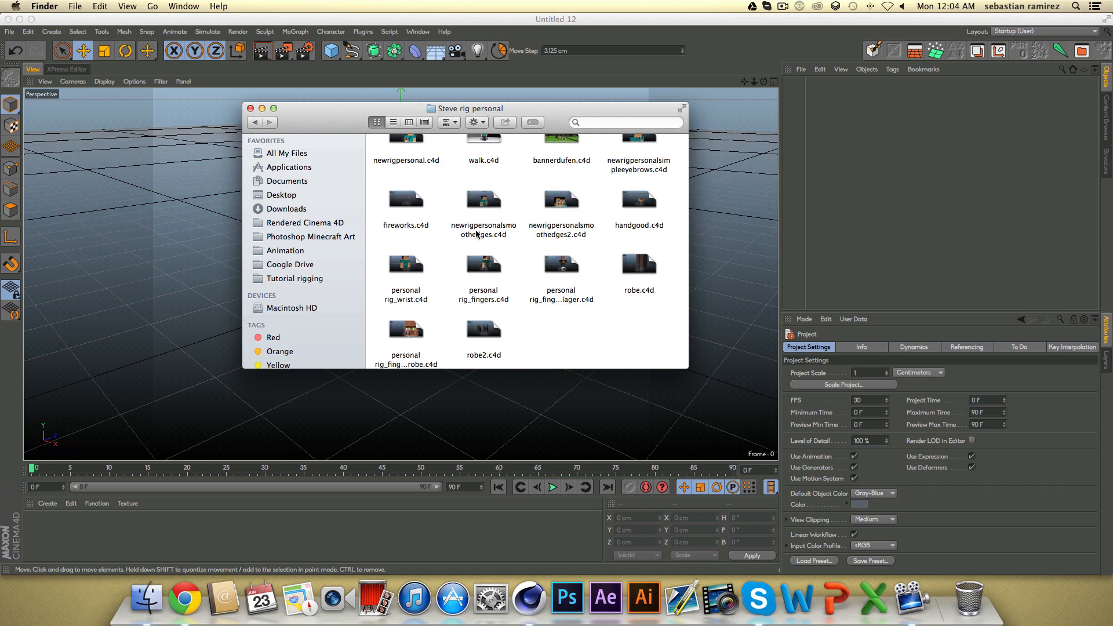
# Open personal rig_fingers.c4d from the Steve rig personal folder and bring the whole character into view.
pyautogui.click(477, 265)
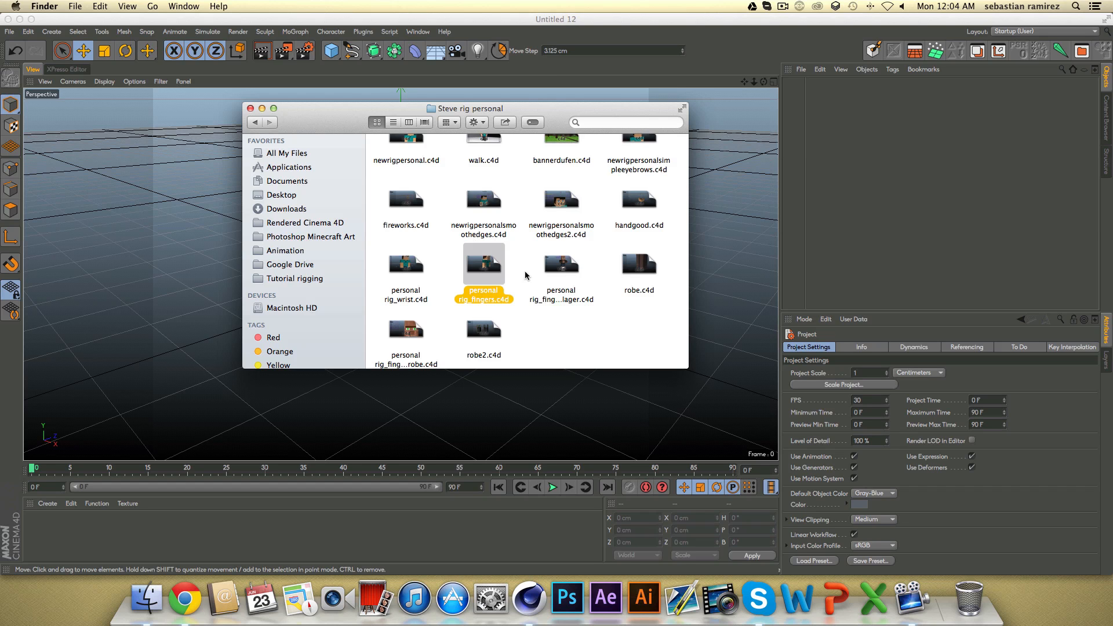
pyautogui.doubleClick(493, 262)
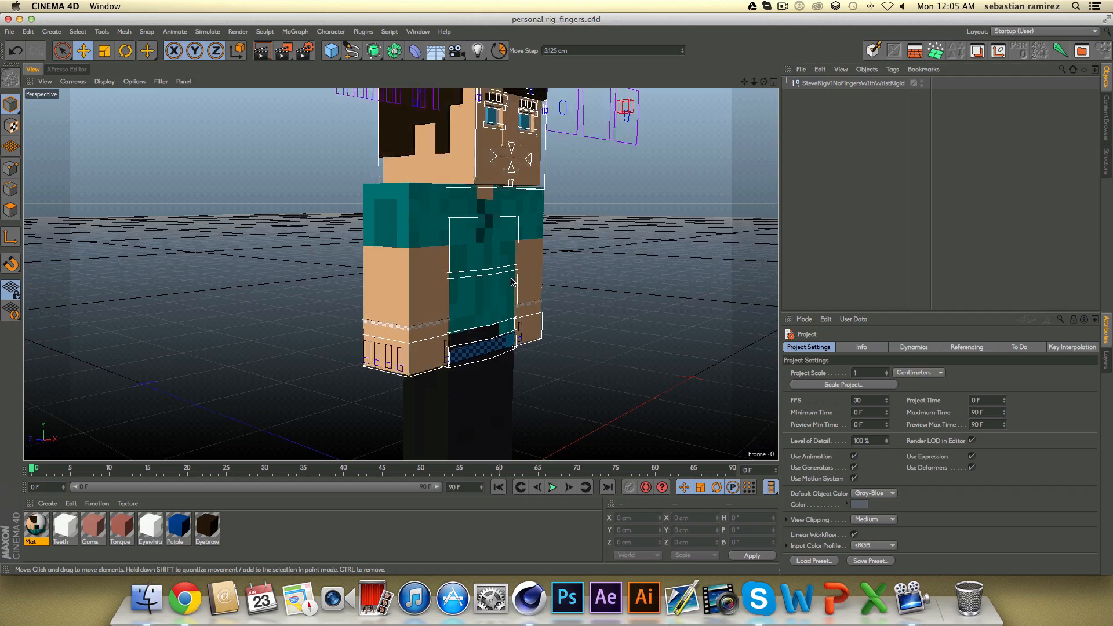
pyautogui.scroll(-4, 542, 257)
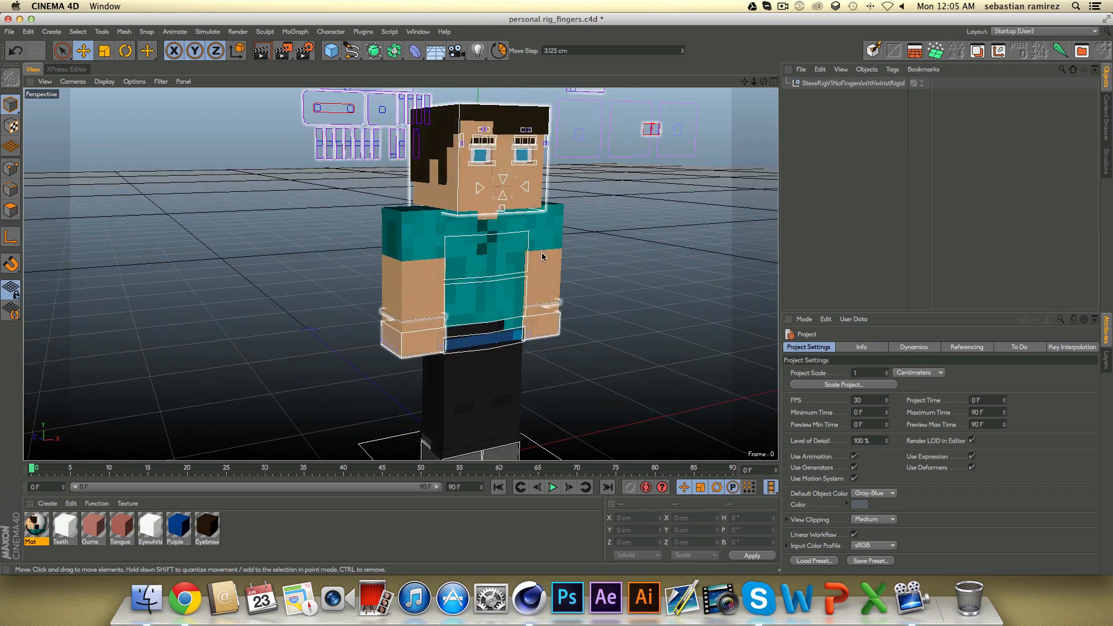
pyautogui.scroll(-5, 542, 257)
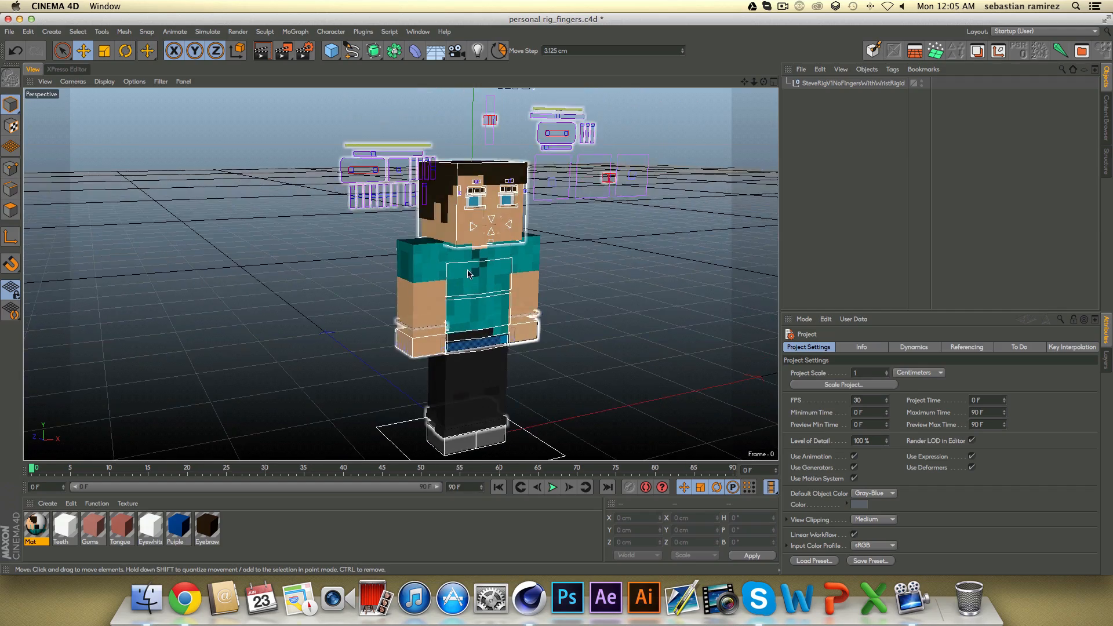
pyautogui.scroll(3, 445, 298)
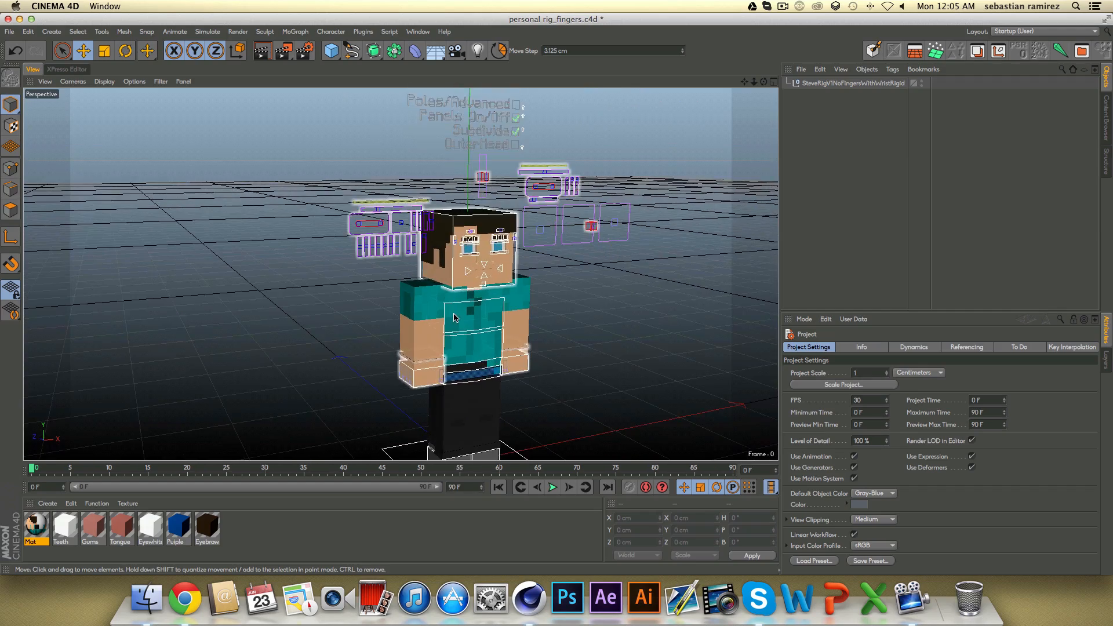
# Raise the right foot controller about 15 cm and move it forward to about -34 cm in Z, bending the leg.
pyautogui.keyDown('alt'); pyautogui.moveTo(501, 300); pyautogui.dragTo(334, 404); pyautogui.keyUp('alt')
pyautogui.scroll(2, 470, 363)
pyautogui.keyDown('alt'); pyautogui.moveTo(471, 362); pyautogui.dragTo(407, 387); pyautogui.keyUp('alt')
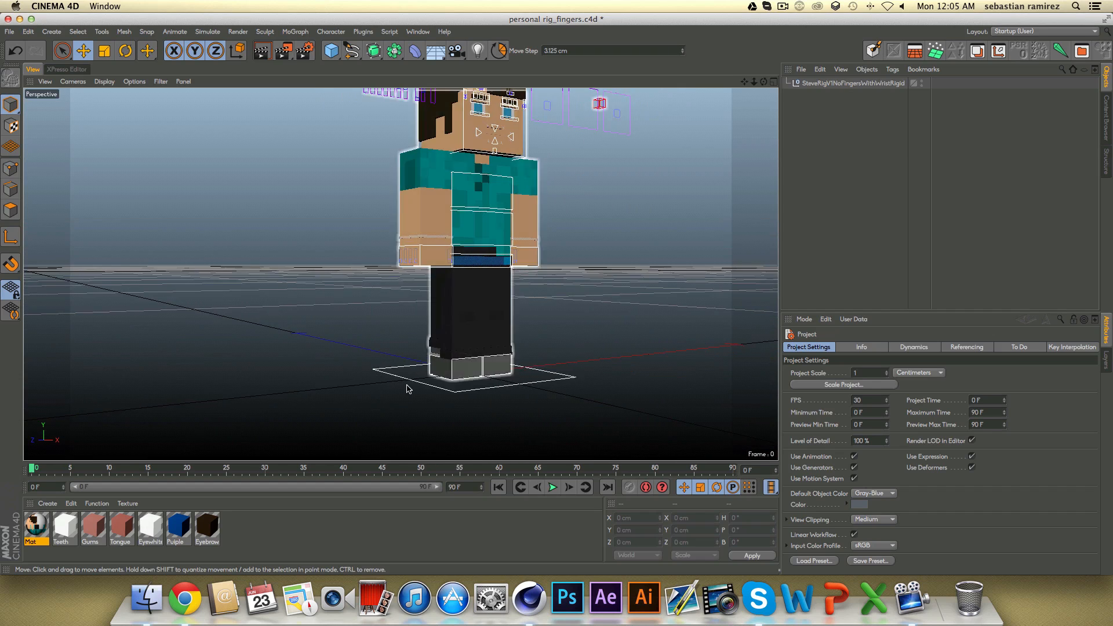
pyautogui.scroll(5, 539, 348)
pyautogui.keyDown('alt'); pyautogui.moveTo(543, 346); pyautogui.dragTo(455, 379); pyautogui.keyUp('alt')
pyautogui.scroll(3, 455, 380)
pyautogui.keyDown('alt'); pyautogui.moveTo(519, 367); pyautogui.dragTo(468, 377); pyautogui.keyUp('alt')
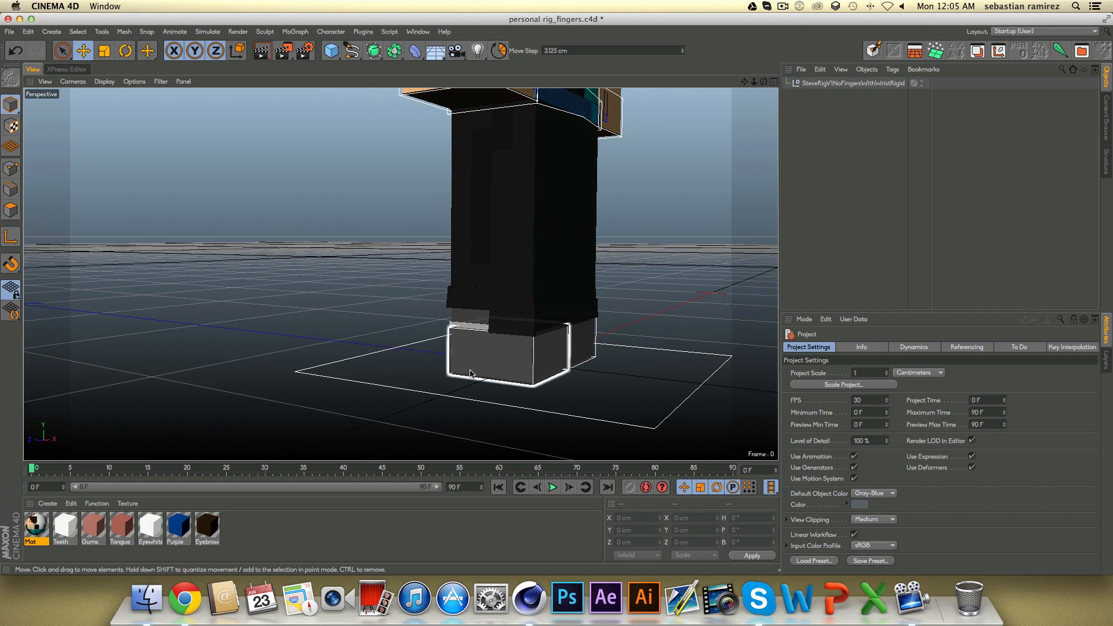
pyautogui.click(476, 366)
pyautogui.keyDown('alt'); pyautogui.moveTo(459, 278); pyautogui.dragTo(418, 338, button='middle'); pyautogui.keyUp('alt')
pyautogui.moveTo(416, 338); pyautogui.dragTo(549, 332)
pyautogui.keyDown('alt'); pyautogui.moveTo(629, 317); pyautogui.dragTo(320, 196); pyautogui.keyUp('alt')
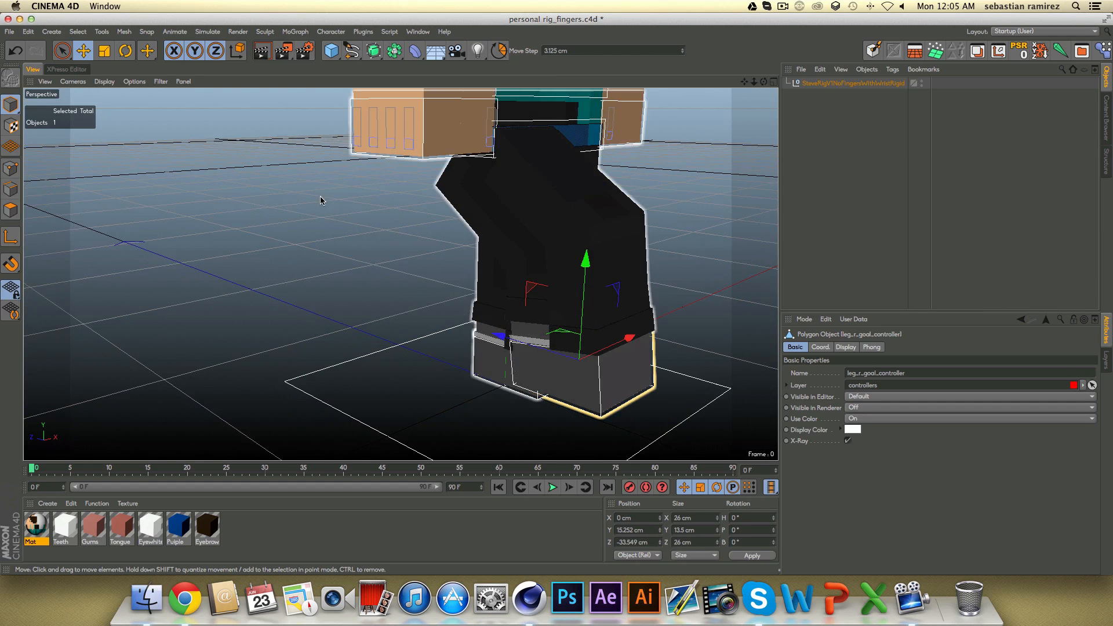
# Set the anti-aliasing in the render settings to Best.
pyautogui.click(304, 51)
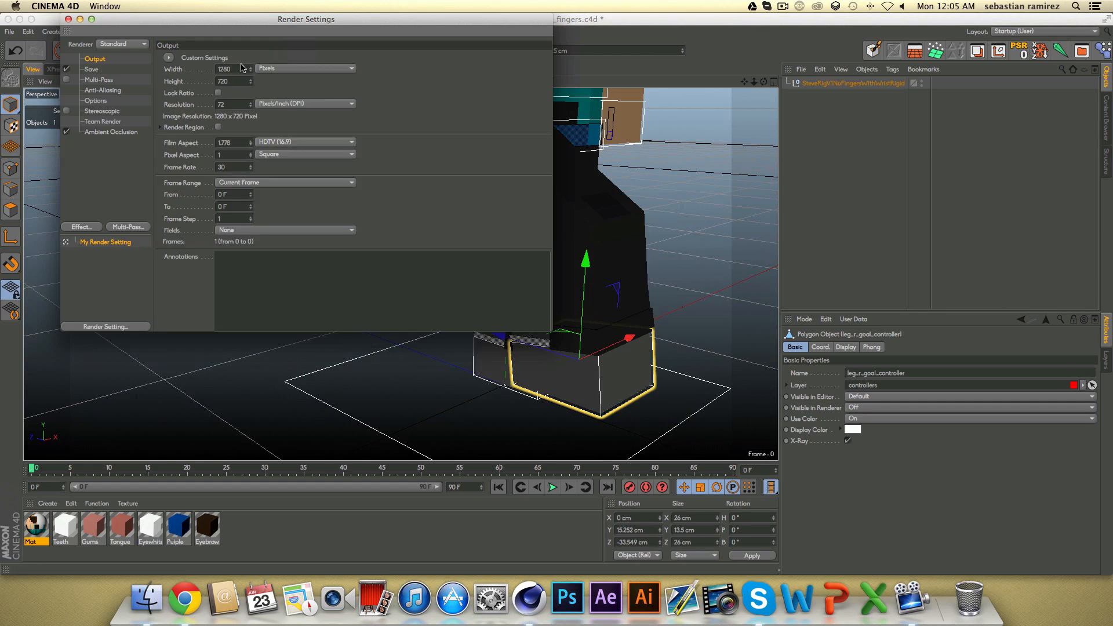
pyautogui.click(68, 19)
pyautogui.keyDown('alt'); pyautogui.moveTo(406, 278); pyautogui.dragTo(479, 291); pyautogui.keyUp('alt')
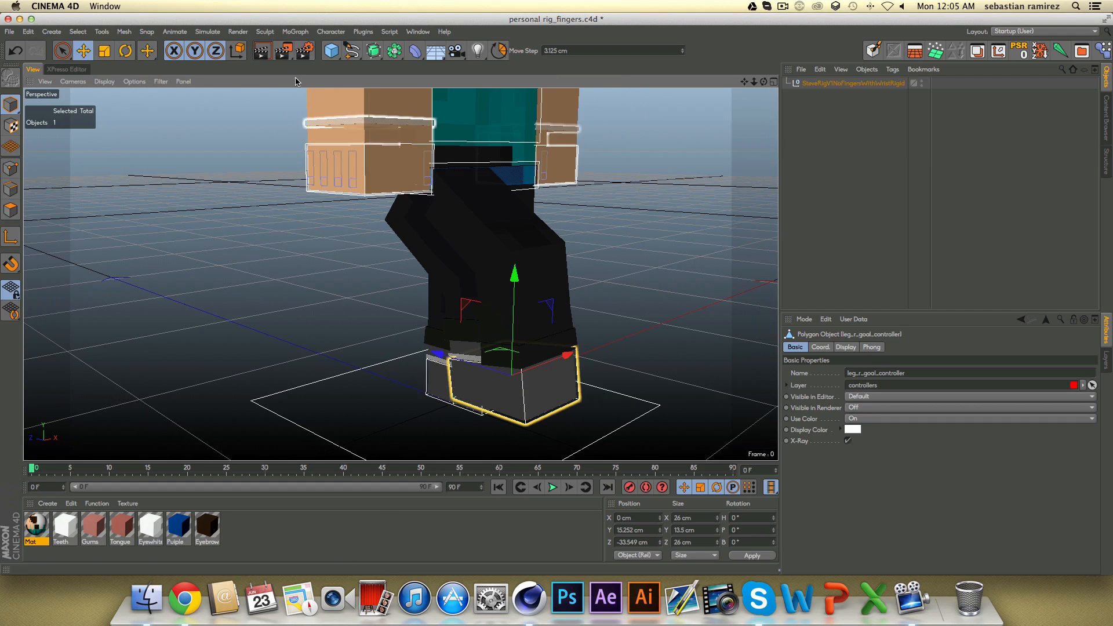
pyautogui.click(304, 50)
pyautogui.click(96, 90)
pyautogui.click(273, 56)
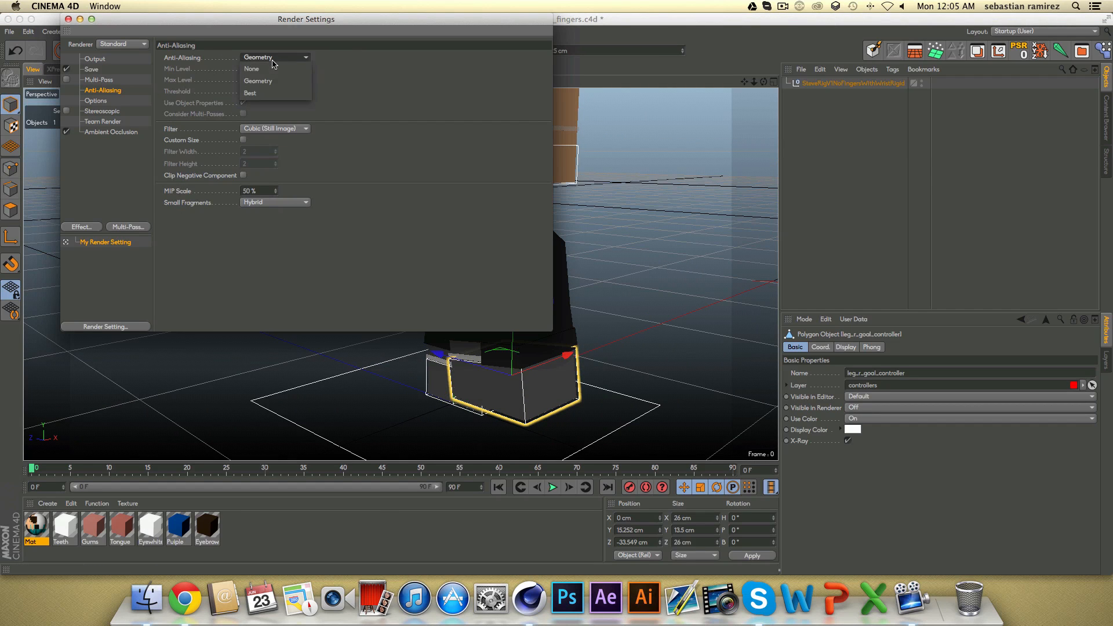
pyautogui.click(269, 90)
pyautogui.click(68, 19)
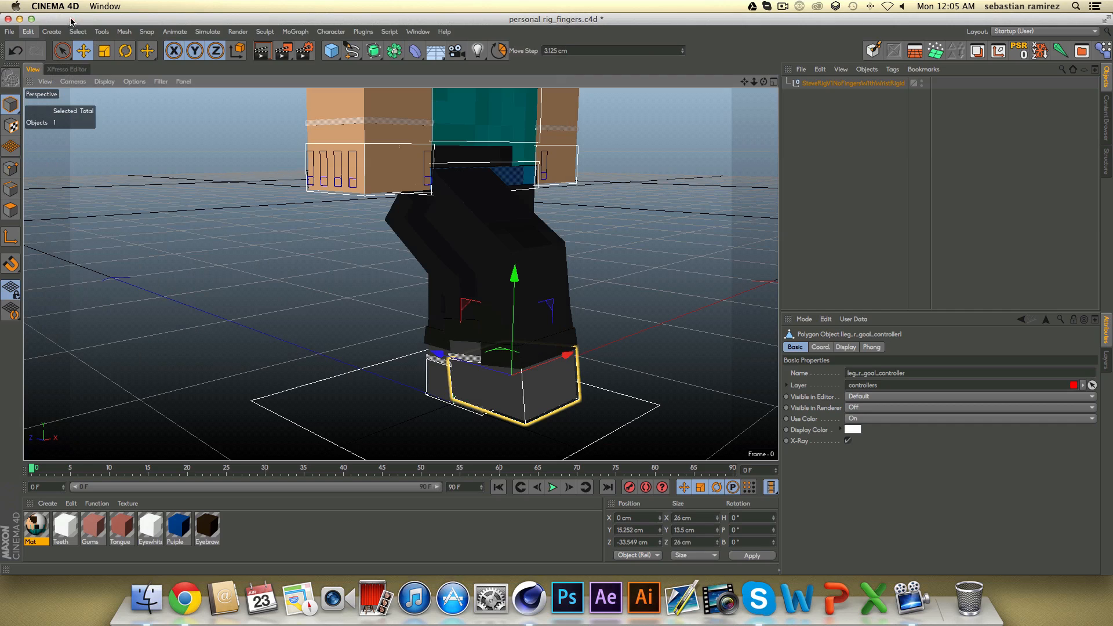
# Render the viewport and examine the bent right leg from the front and the side.
pyautogui.hotkey('ctrl', 'r')
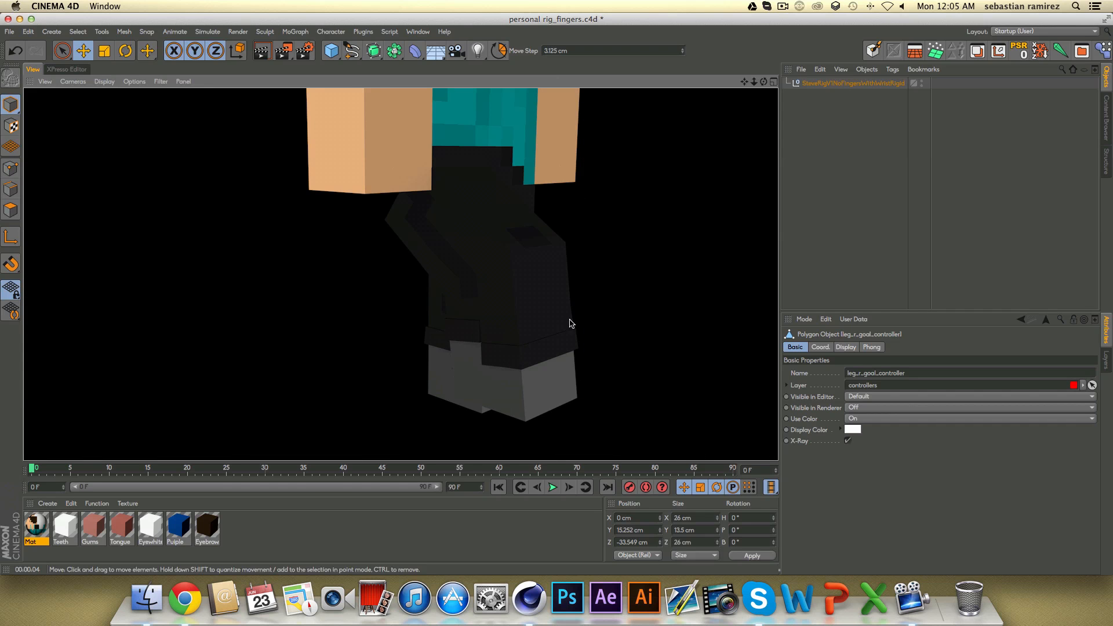
pyautogui.keyDown('alt'); pyautogui.moveTo(488, 322); pyautogui.dragTo(421, 317); pyautogui.keyUp('alt')
pyautogui.keyDown('alt'); pyautogui.moveTo(571, 252); pyautogui.dragTo(522, 247); pyautogui.keyUp('alt')
pyautogui.keyDown('alt'); pyautogui.moveTo(504, 306); pyautogui.dragTo(534, 270); pyautogui.keyUp('alt')
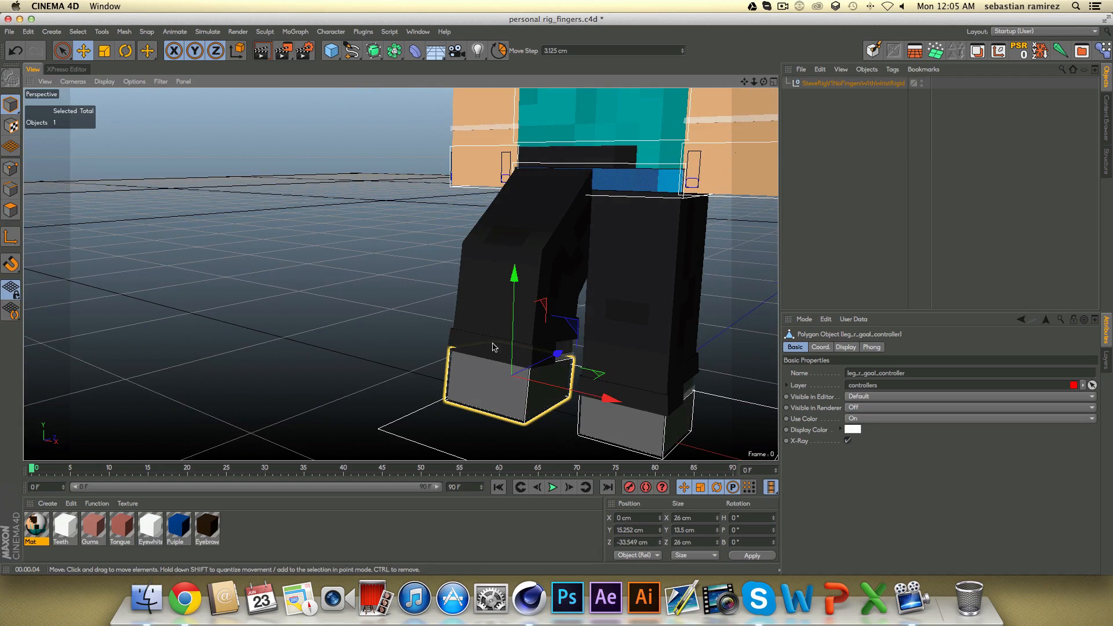
pyautogui.keyDown('alt'); pyautogui.moveTo(529, 354); pyautogui.dragTo(368, 352); pyautogui.keyUp('alt')
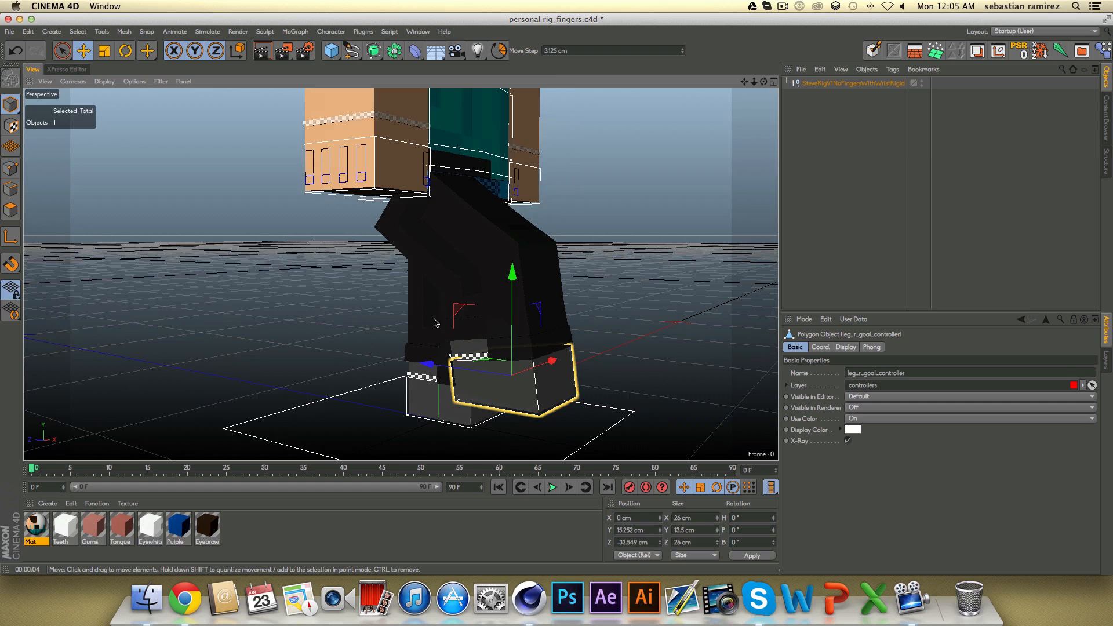
# Try tilting the right foot about 11.5° in pitch, and undo the leg pose changes.
pyautogui.press('r')
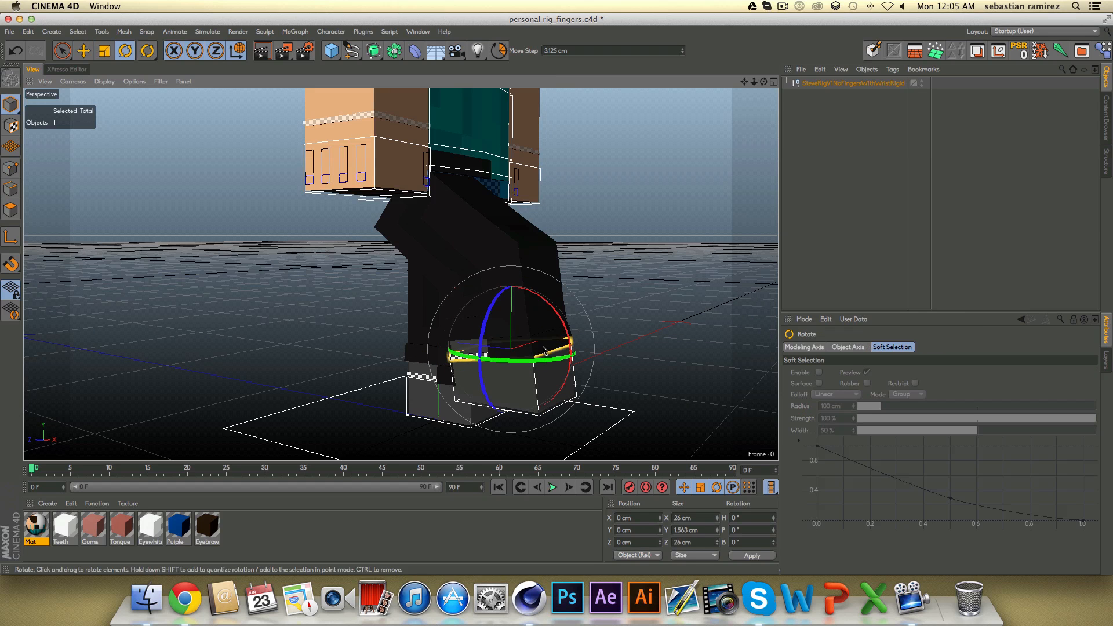
pyautogui.moveTo(560, 328); pyautogui.dragTo(558, 343)
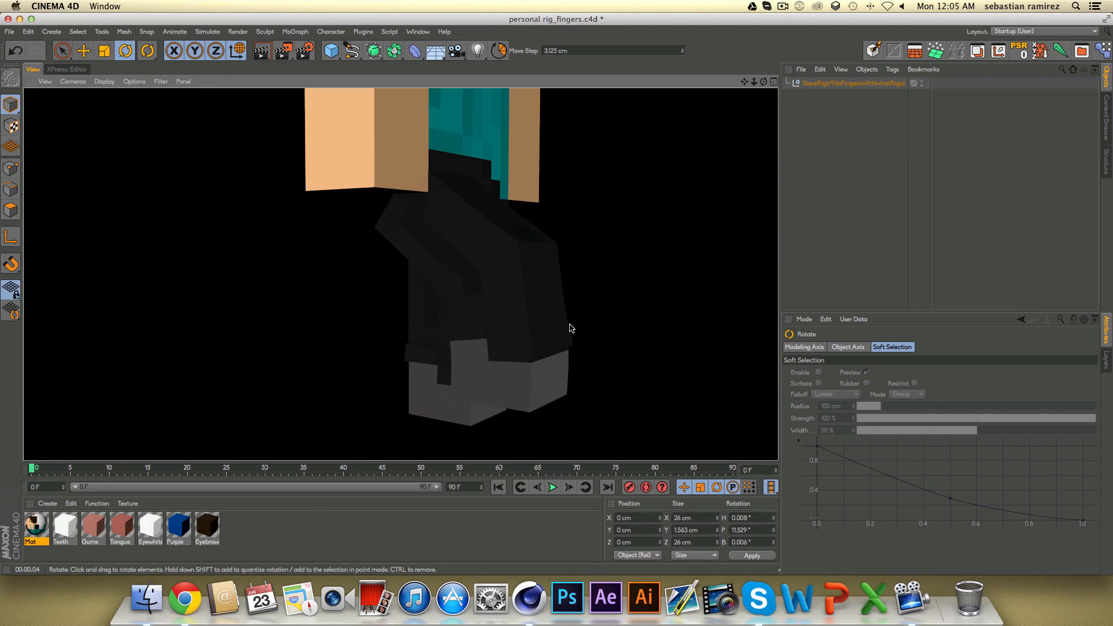
pyautogui.click(572, 343)
pyautogui.press('super+z')
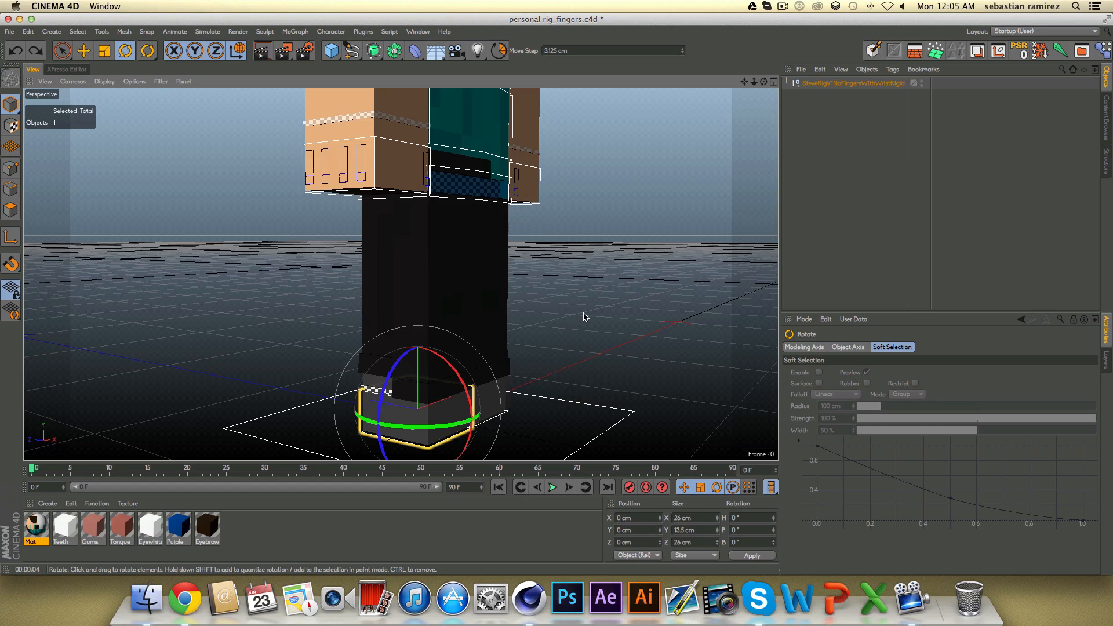
# Try moving the root controller at the waist and the left foot controller to about -98 cm in Z, undoing both moves.
pyautogui.scroll(-8, 433, 337)
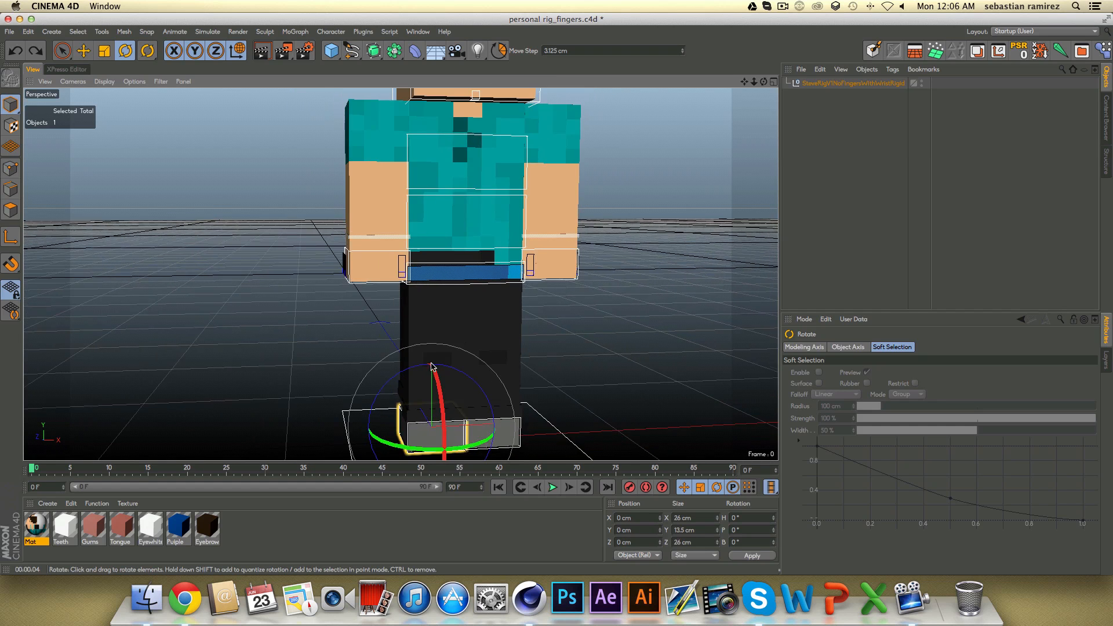
pyautogui.keyDown('alt'); pyautogui.moveTo(534, 355); pyautogui.dragTo(538, 355); pyautogui.keyUp('alt')
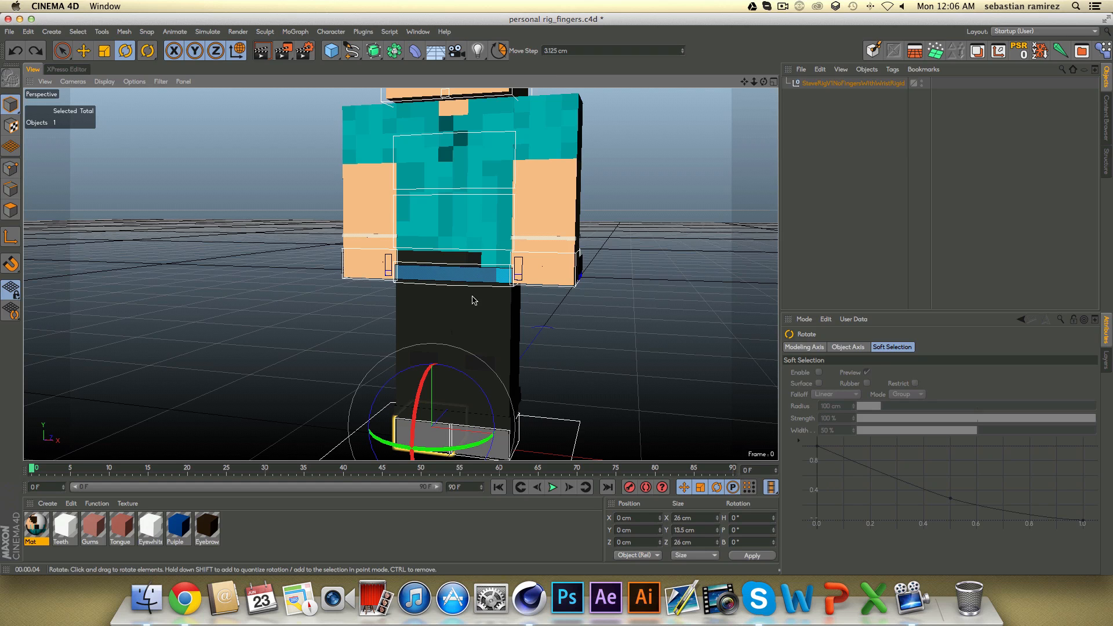
pyautogui.click(454, 285)
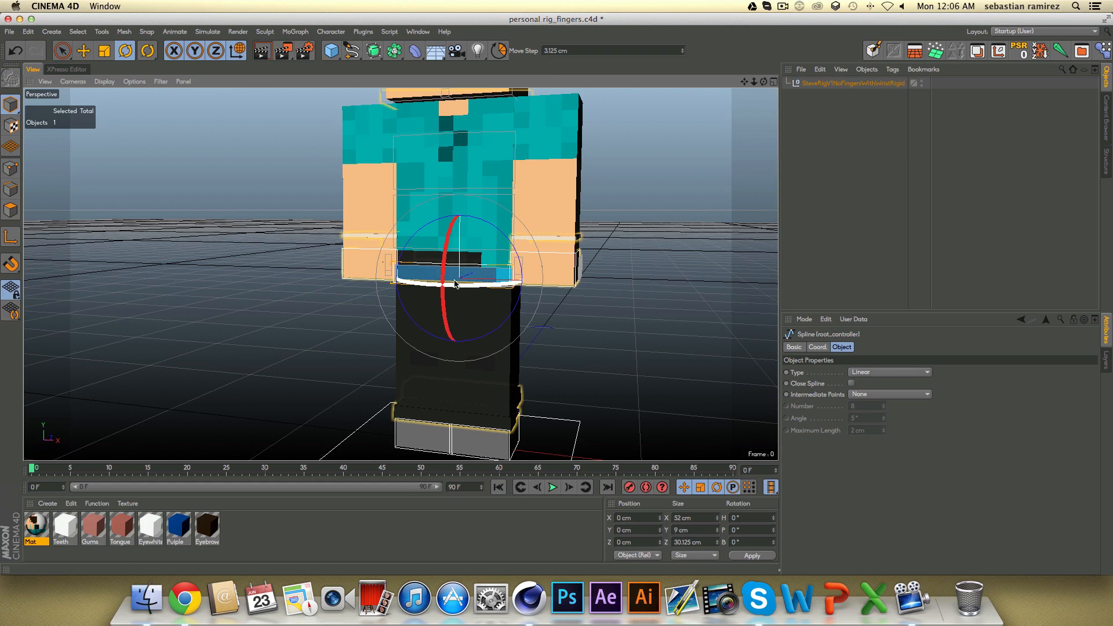
pyautogui.keyDown('alt'); pyautogui.moveTo(492, 287); pyautogui.dragTo(614, 287); pyautogui.keyUp('alt')
pyautogui.press('e')
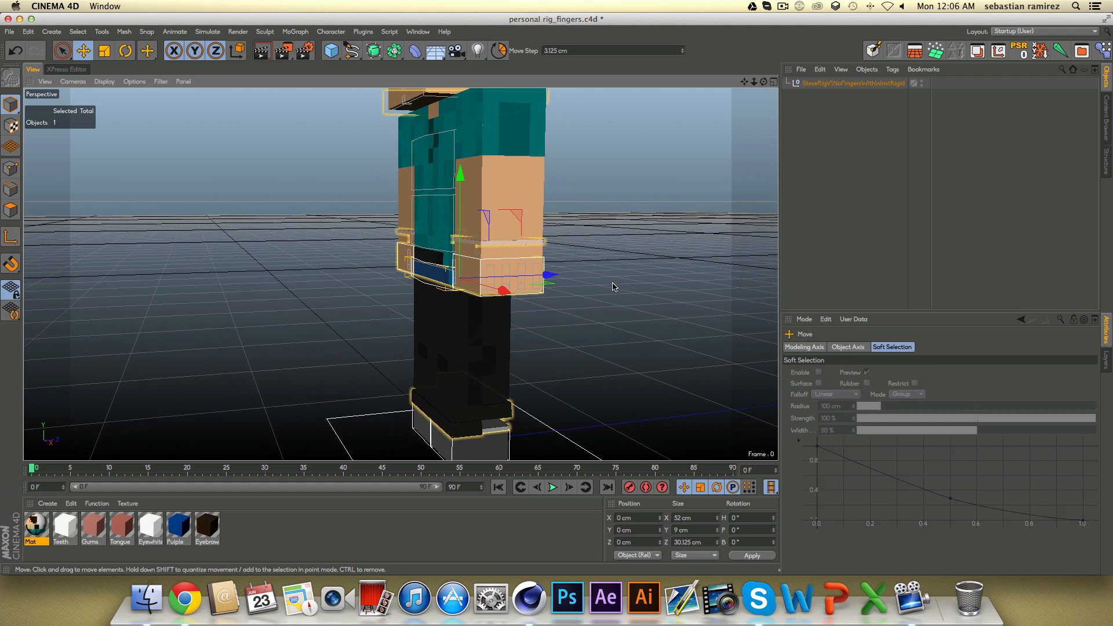
pyautogui.moveTo(537, 282); pyautogui.dragTo(522, 347)
pyautogui.press('super+z')
pyautogui.keyDown('alt'); pyautogui.moveTo(519, 386); pyautogui.dragTo(289, 327); pyautogui.keyUp('alt')
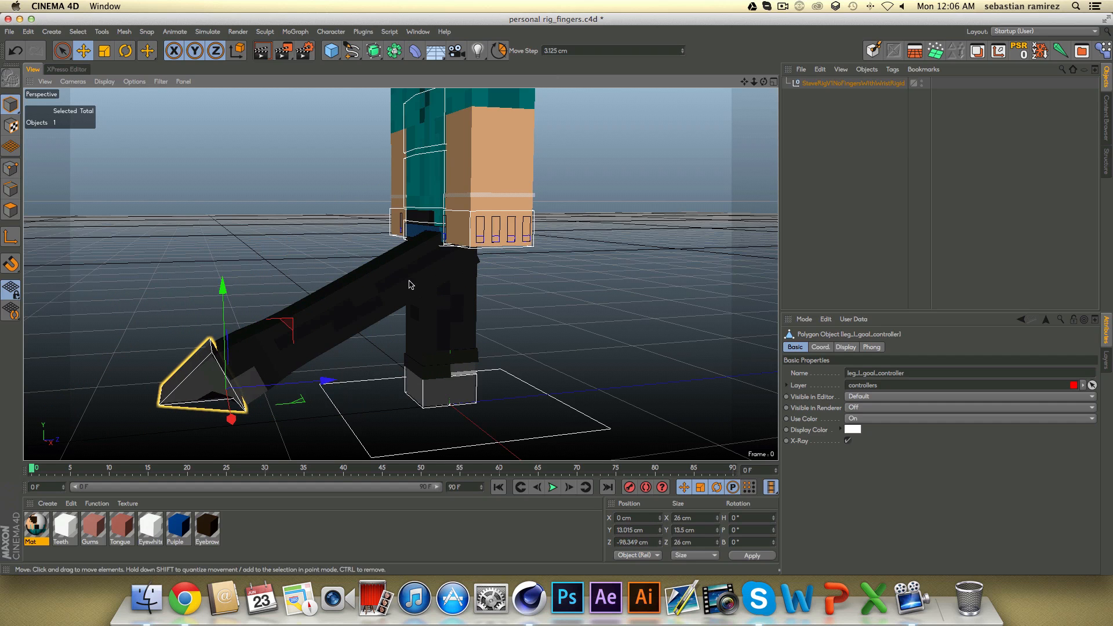
pyautogui.press('super+z')
# Try rotating and moving the root controller at the waist, undoing both changes.
pyautogui.click(424, 250)
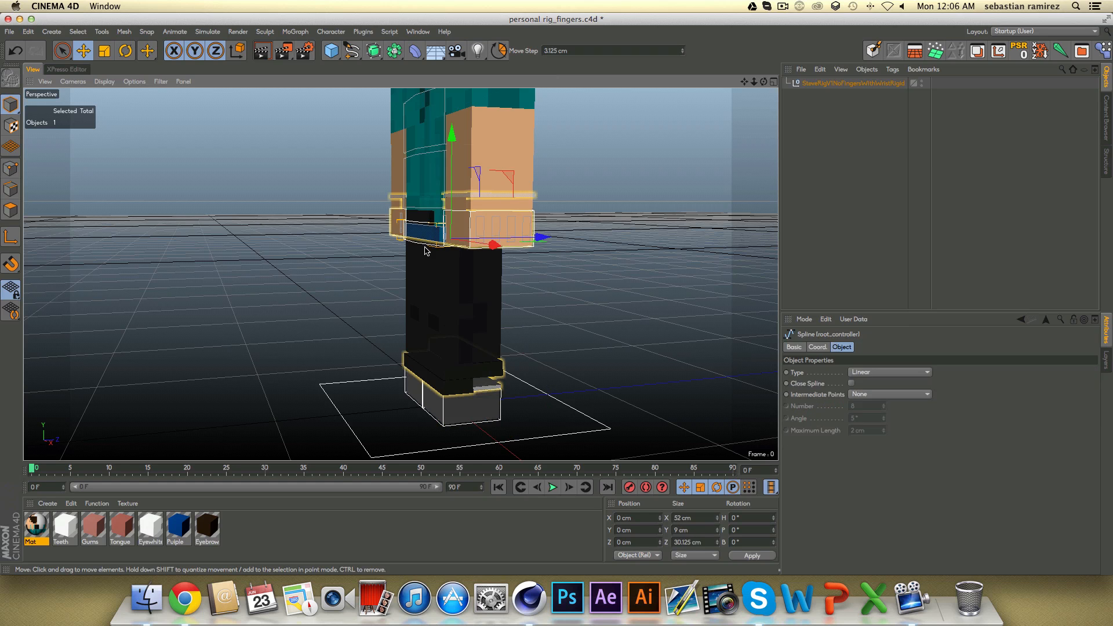
pyautogui.press('r')
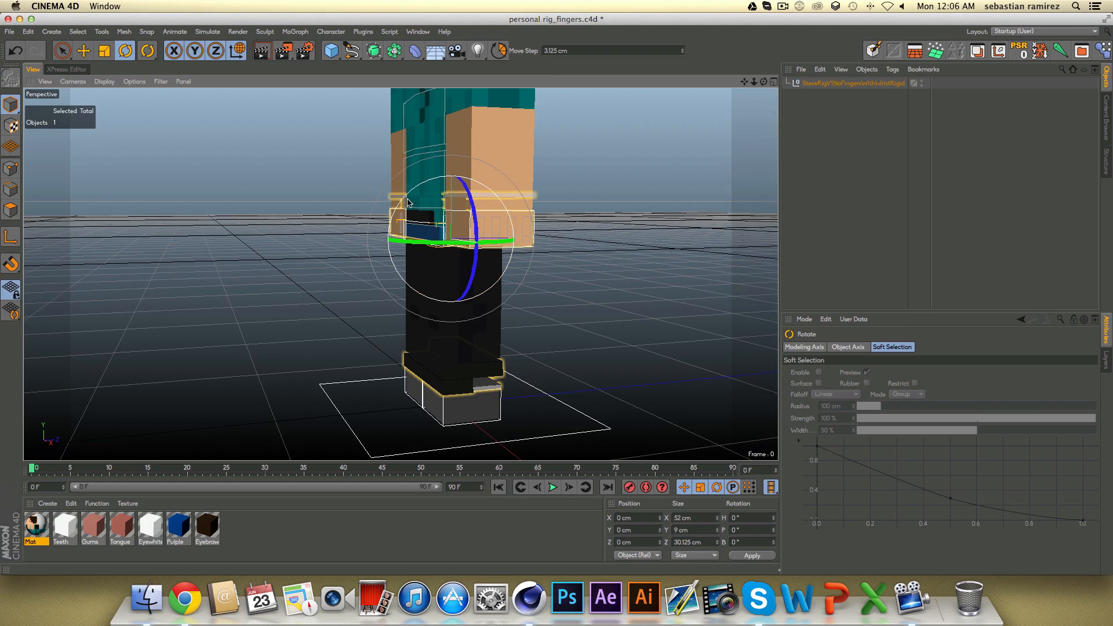
pyautogui.moveTo(415, 202)
pyautogui.mouseDown()
pyautogui.moveTo(451, 192)
pyautogui.moveTo(436, 194)
pyautogui.moveTo(481, 204)
pyautogui.moveTo(447, 200)
pyautogui.moveTo(464, 211)
pyautogui.moveTo(394, 284)
pyautogui.moveTo(496, 215)
pyautogui.moveTo(571, 255)
pyautogui.moveTo(426, 211)
pyautogui.mouseUp()
pyautogui.press('super+z')
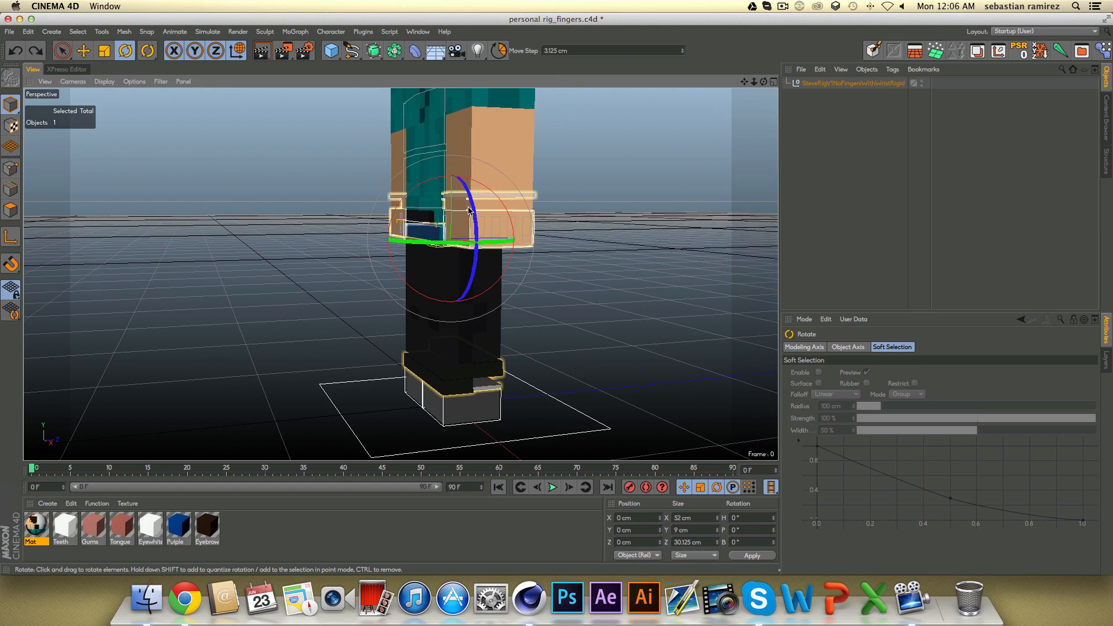
pyautogui.press('e')
pyautogui.moveTo(609, 223)
pyautogui.mouseDown()
pyautogui.moveTo(579, 234)
pyautogui.moveTo(576, 210)
pyautogui.moveTo(624, 243)
pyautogui.moveTo(612, 226)
pyautogui.mouseUp()
pyautogui.press('super+z')
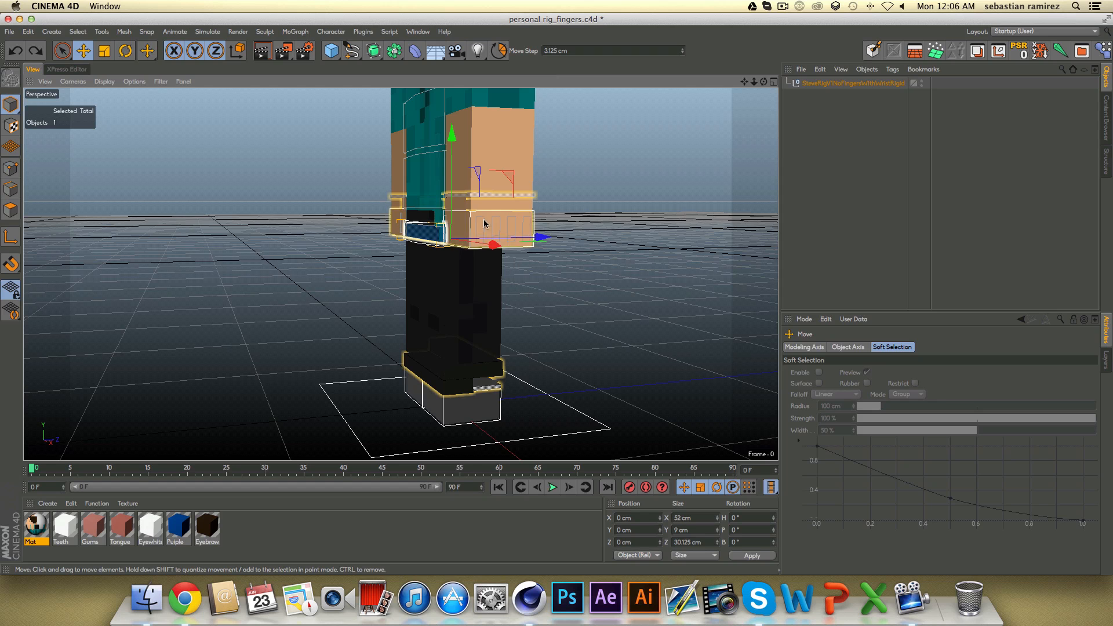
# Rotate the lower back controller to a pitch of about -66.8° to bend the torso backward.
pyautogui.click(430, 233)
pyautogui.keyDown('alt'); pyautogui.moveTo(514, 234); pyautogui.dragTo(385, 190); pyautogui.keyUp('alt')
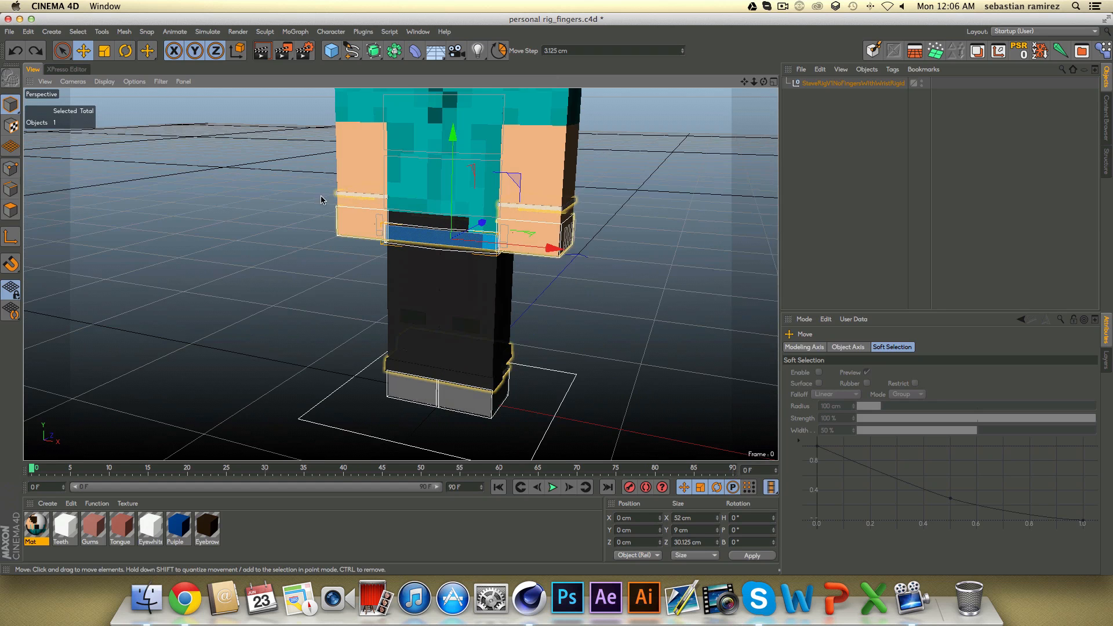
pyautogui.keyDown('alt'); pyautogui.moveTo(387, 184); pyautogui.dragTo(391, 238, button='middle'); pyautogui.keyUp('alt')
pyautogui.keyDown('alt'); pyautogui.moveTo(391, 238); pyautogui.dragTo(476, 250); pyautogui.keyUp('alt')
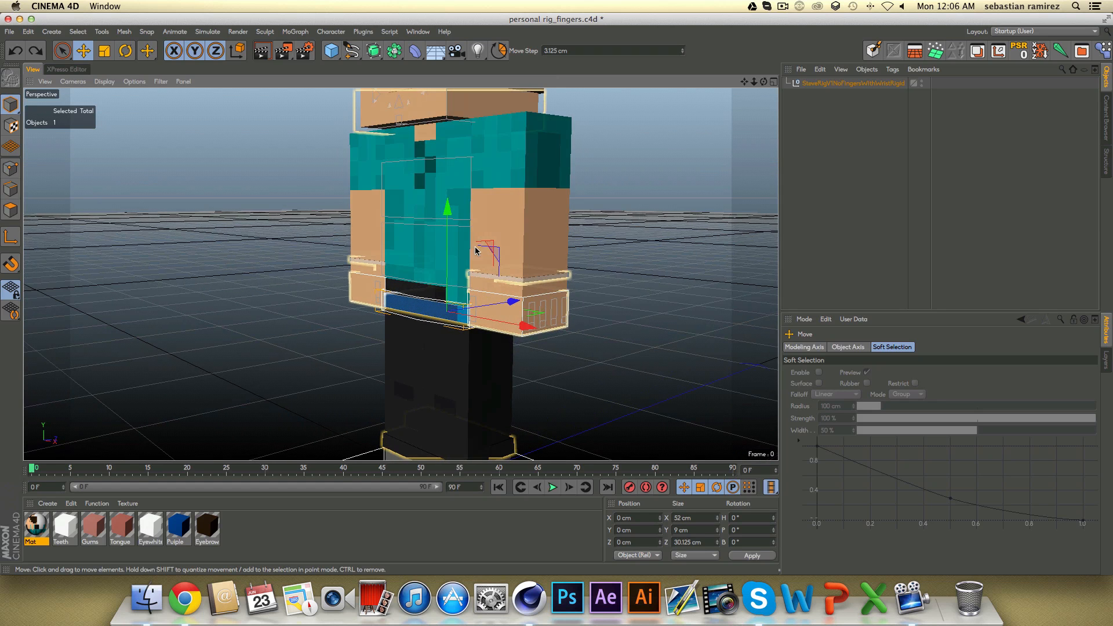
pyautogui.click(436, 318)
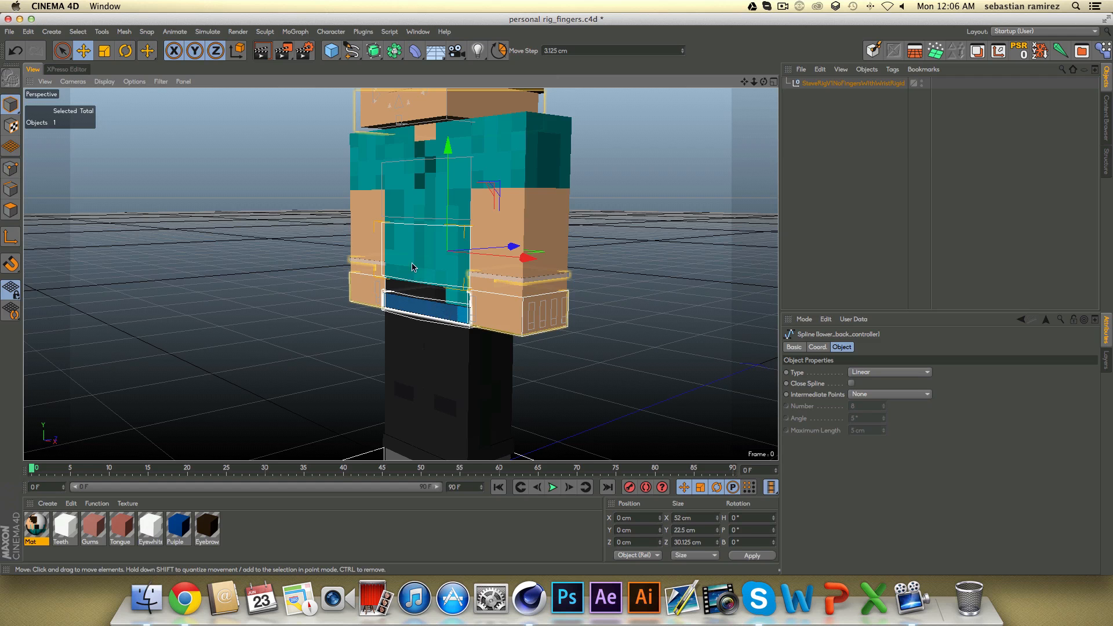
pyautogui.press('r')
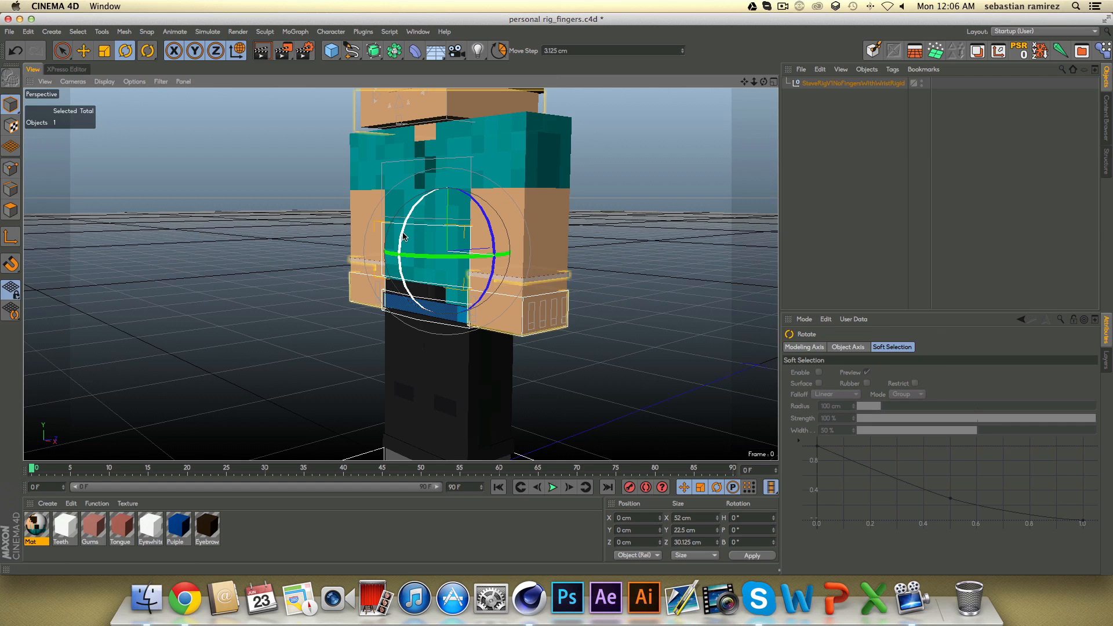
pyautogui.moveTo(406, 235); pyautogui.dragTo(762, 335)
pyautogui.scroll(5, 460, 234)
pyautogui.scroll(-5, 614, 322)
# Move the left hand controller to about 45.6 cm in Z on the bent body.
pyautogui.click(519, 367)
pyautogui.press('e')
pyautogui.keyDown('alt'); pyautogui.moveTo(649, 359); pyautogui.dragTo(667, 266); pyautogui.keyUp('alt')
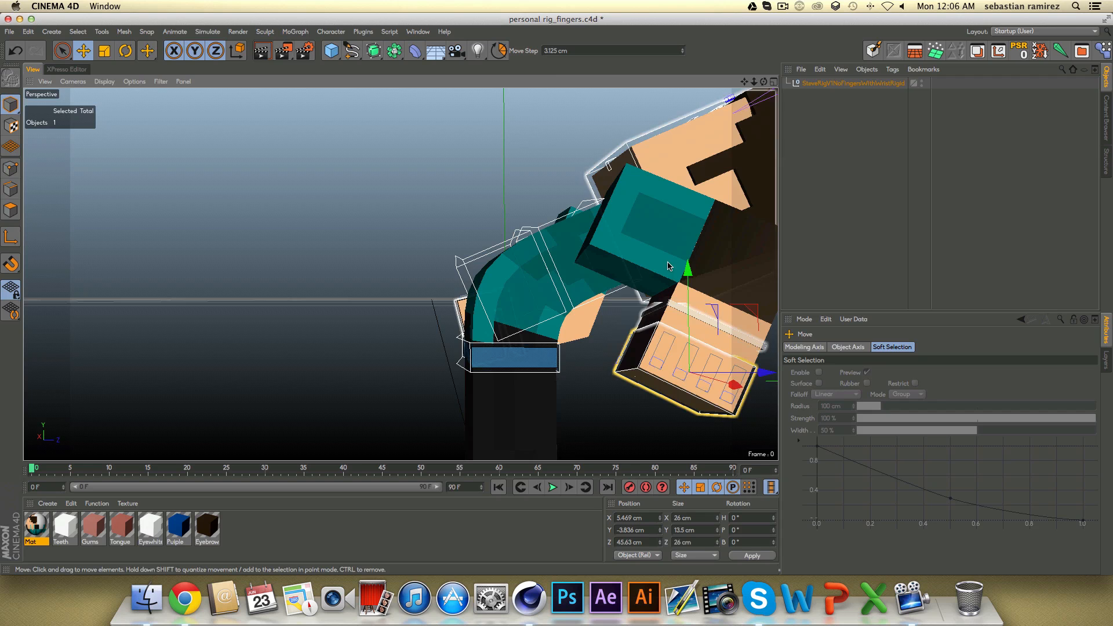
# Rotate the lower back controller further to a pitch of about -81.4° and render the view.
pyautogui.click(552, 316)
pyautogui.press('r')
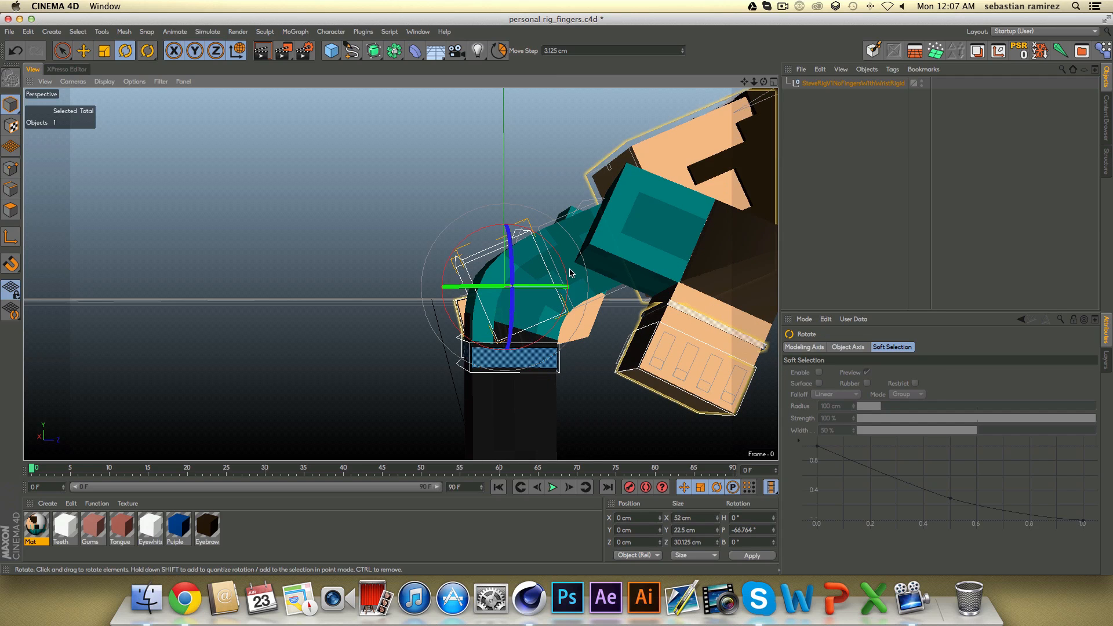
pyautogui.moveTo(555, 290); pyautogui.dragTo(491, 178)
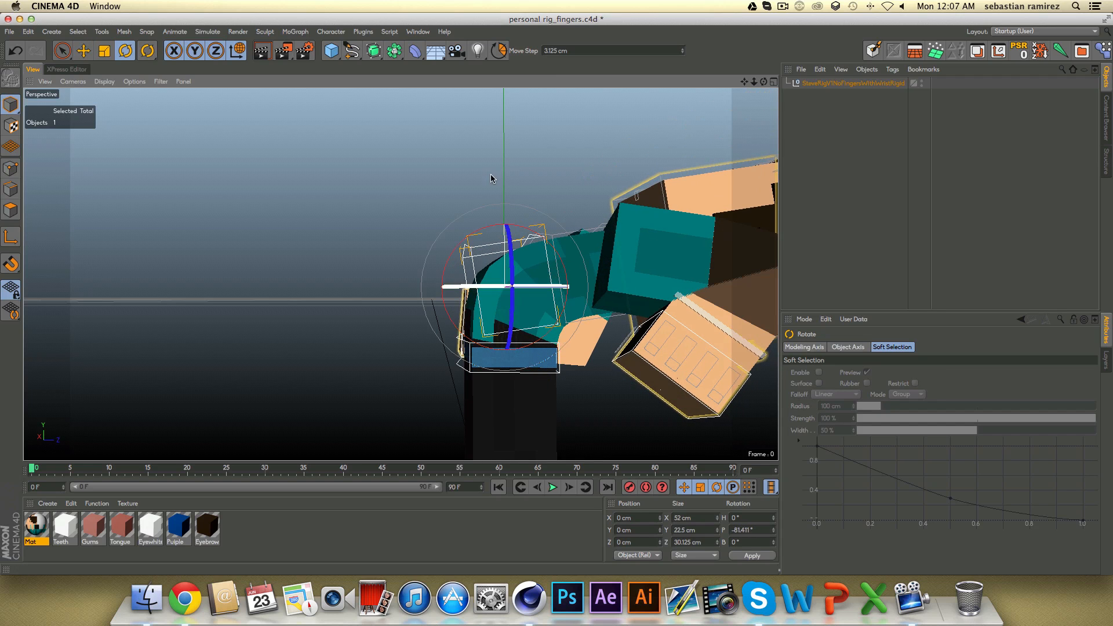
pyautogui.click(266, 54)
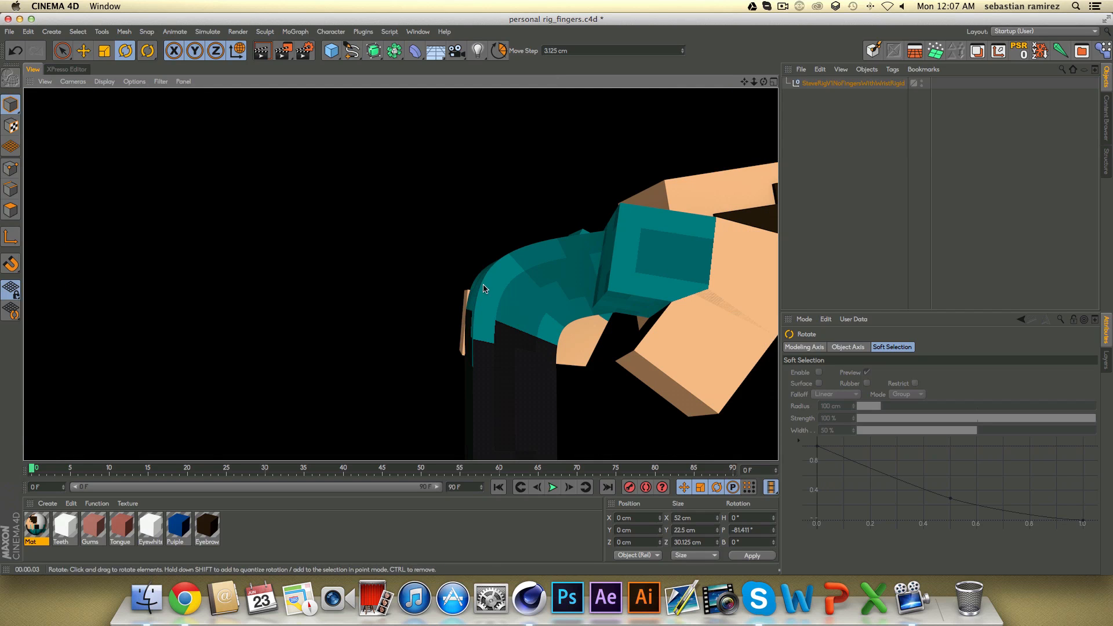
# Undo the lower back rotations and the left hand move to return the body to its upright pose.
pyautogui.press('super+z')
pyautogui.press('super+z')
pyautogui.press('super+z')
pyautogui.press('super+z')
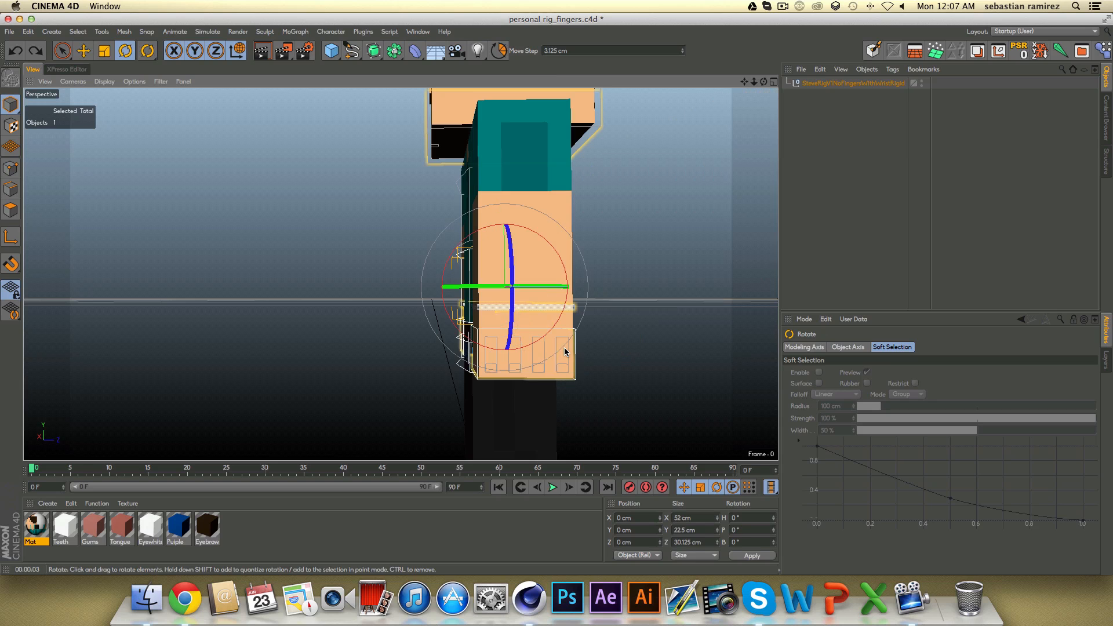
# Rotate the top back controller to bend the upper body backward.
pyautogui.click(444, 208)
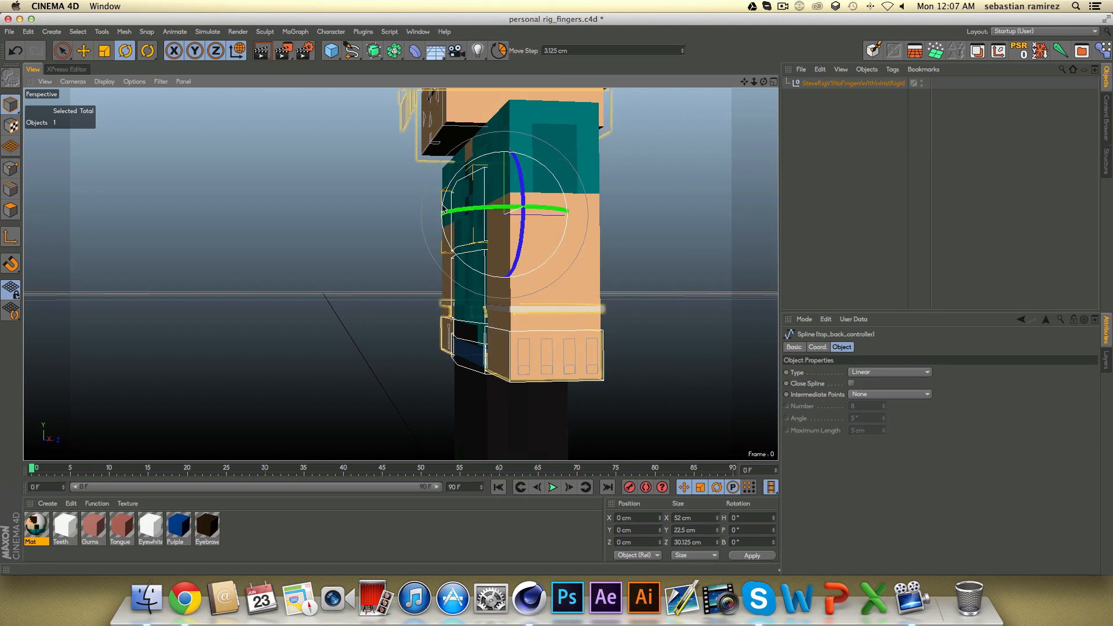
pyautogui.moveTo(444, 202); pyautogui.dragTo(568, 400)
pyautogui.click(568, 400)
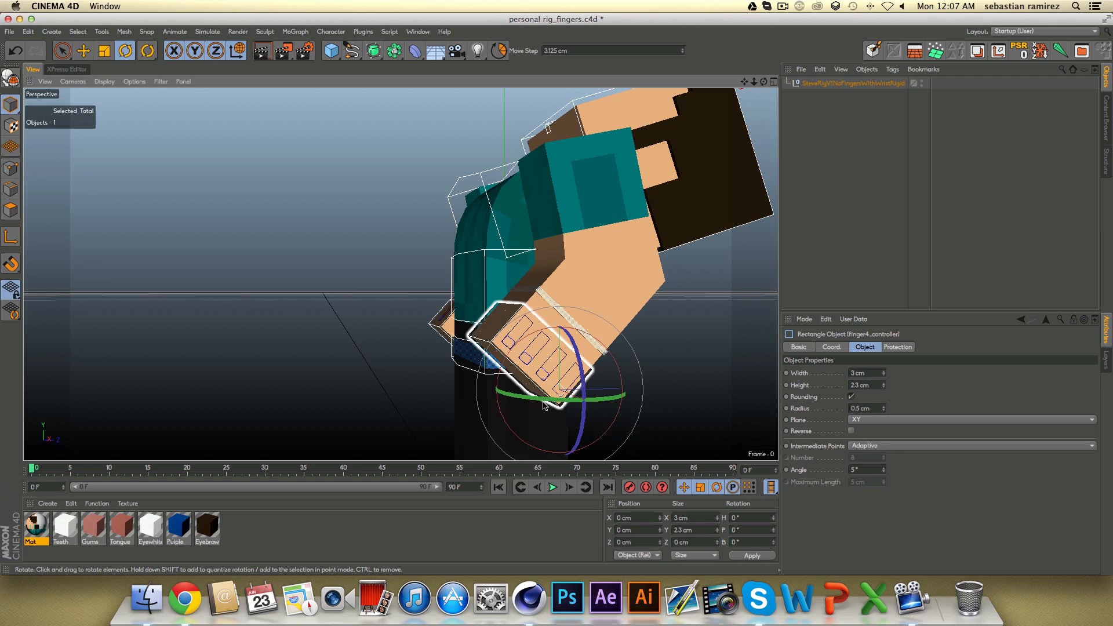
# Move the right arm controller to about X 4.4 cm, Y -7 cm and Z 38.4 cm.
pyautogui.press('e')
pyautogui.moveTo(645, 398)
pyautogui.mouseDown()
pyautogui.moveTo(680, 388)
pyautogui.moveTo(641, 389)
pyautogui.moveTo(654, 393)
pyautogui.mouseUp()
pyautogui.press('super+z')
pyautogui.click(522, 305)
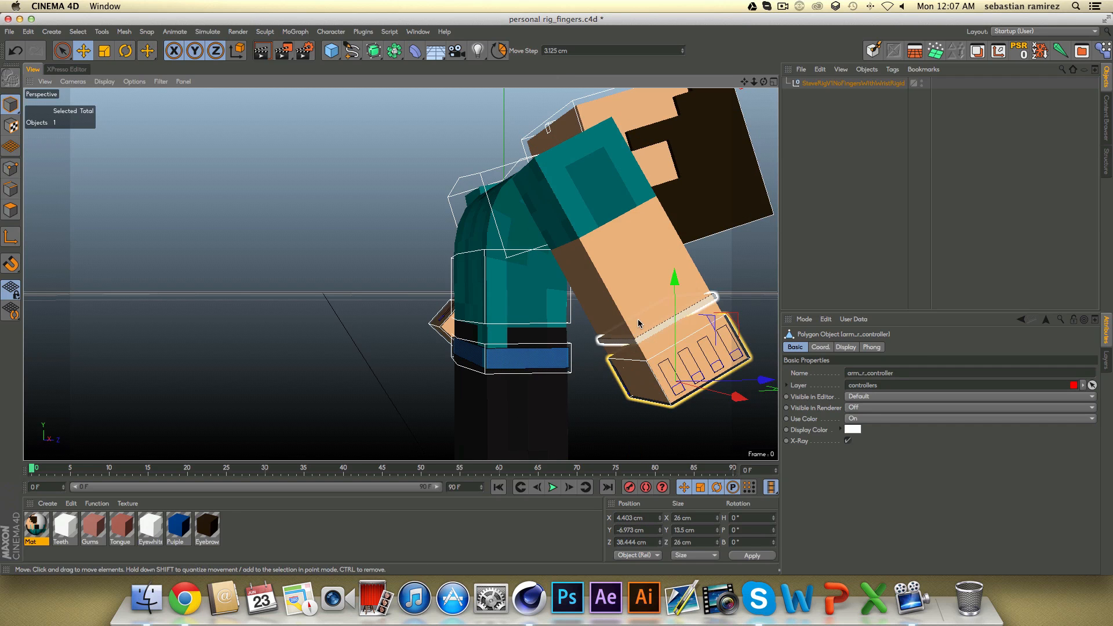
# Render the viewport with a closer view of the bent torso and right shoulder.
pyautogui.click(282, 54)
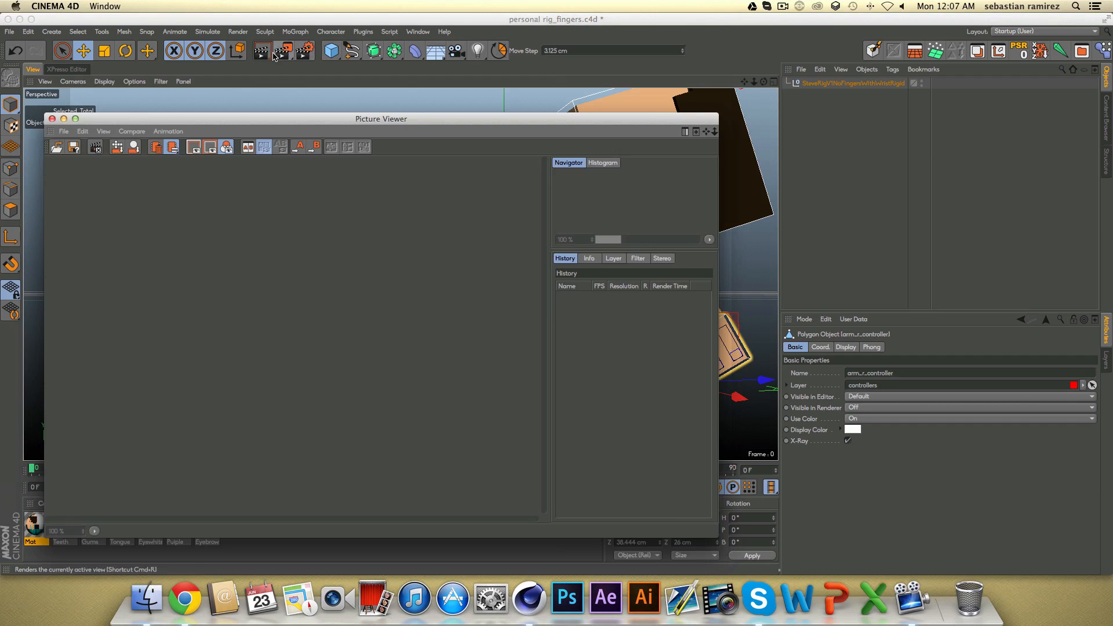
pyautogui.click(52, 119)
pyautogui.click(631, 204)
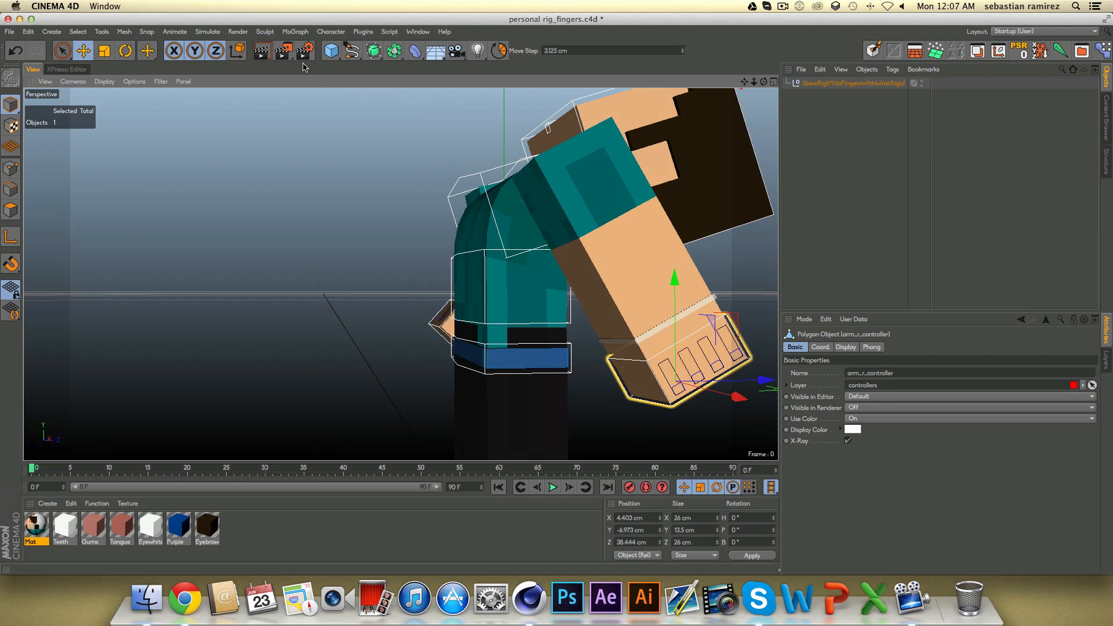
pyautogui.keyDown('alt'); pyautogui.moveTo(342, 197); pyautogui.dragTo(281, 256, button='middle'); pyautogui.keyUp('alt')
pyautogui.keyDown('alt'); pyautogui.moveTo(281, 256); pyautogui.dragTo(524, 201, button='right'); pyautogui.keyUp('alt')
pyautogui.keyDown('alt'); pyautogui.moveTo(524, 201); pyautogui.dragTo(571, 226); pyautogui.keyUp('alt')
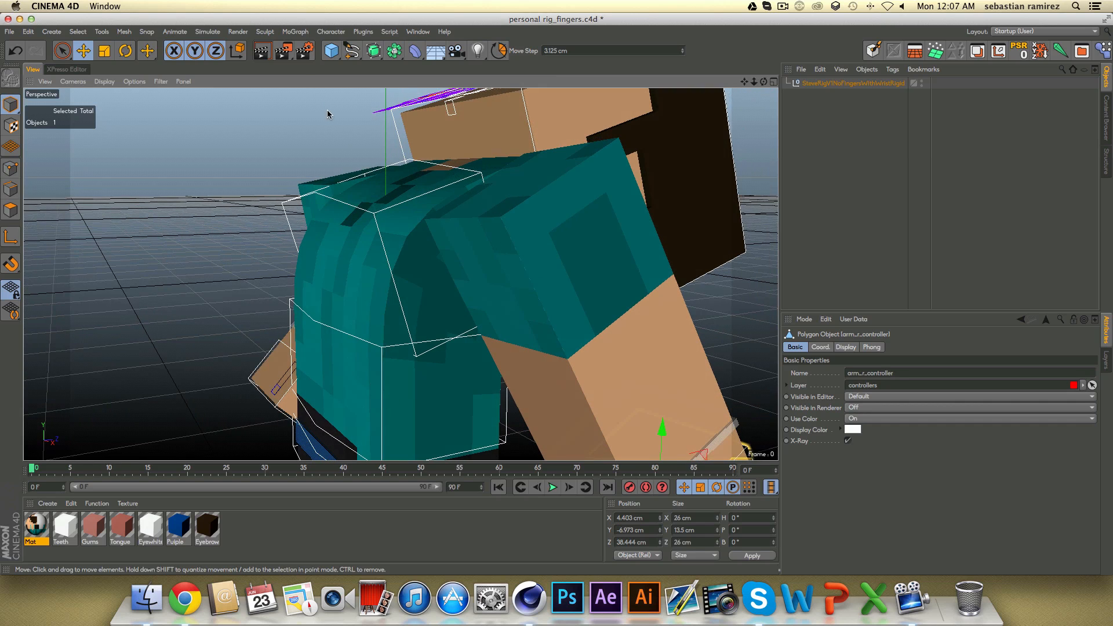
pyautogui.hotkey('ctrl', 'r')
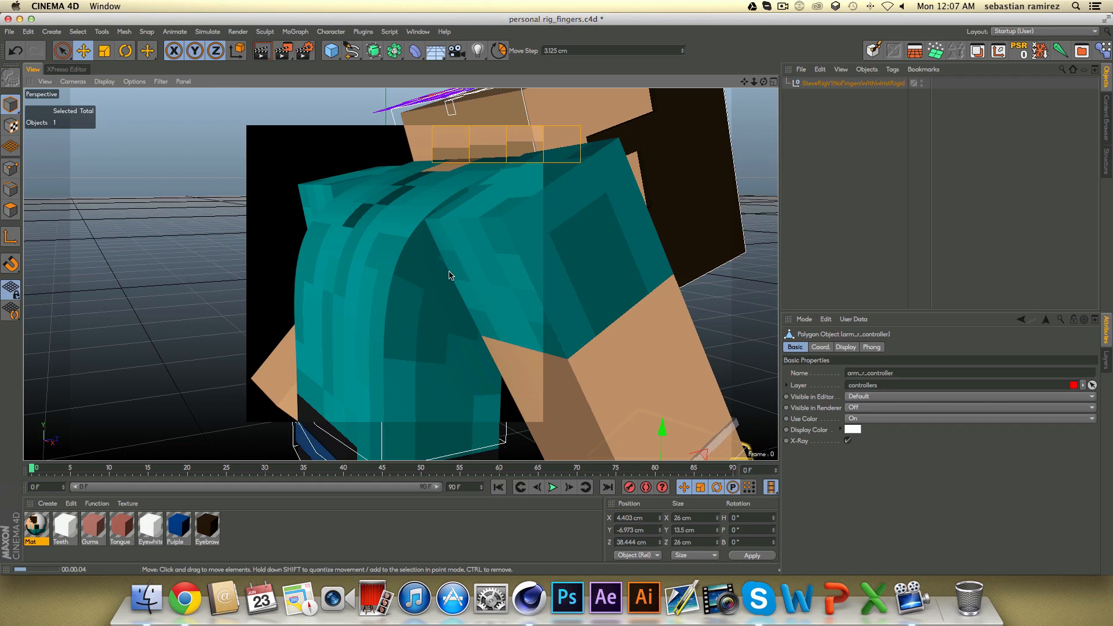
# Undo the right arm move and the upper back bend.
pyautogui.press('super+z')
pyautogui.press('super+z')
pyautogui.press('super+z')
pyautogui.press('super+z')
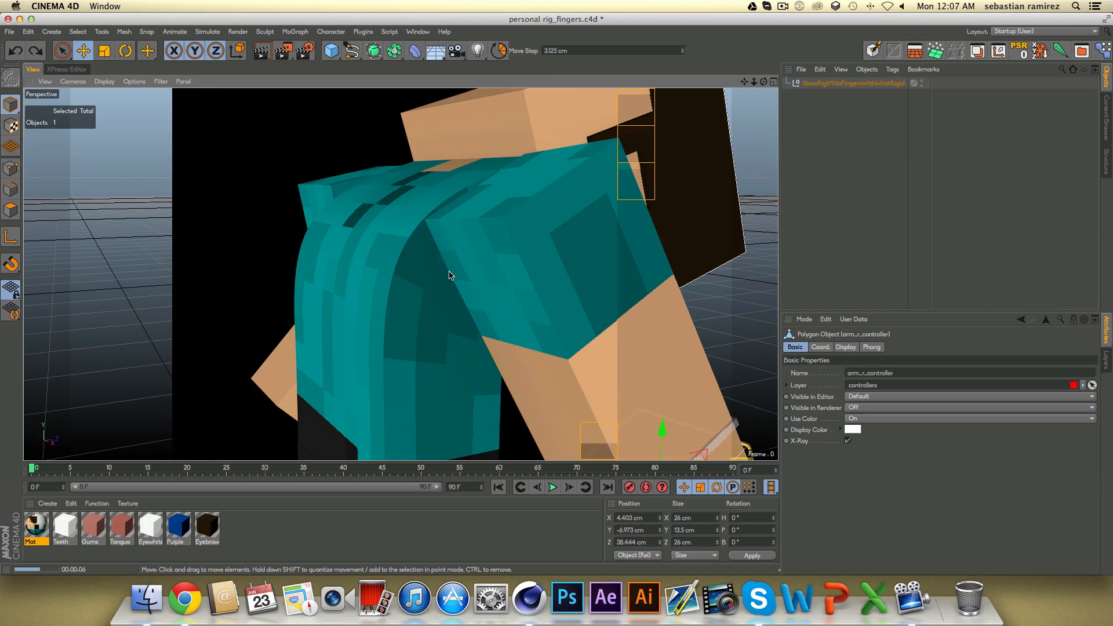
# Rotate the controller at the waist to a pitch of about 38.8° and render the bent torso from behind.
pyautogui.keyDown('alt'); pyautogui.moveTo(449, 275); pyautogui.dragTo(440, 314); pyautogui.keyUp('alt')
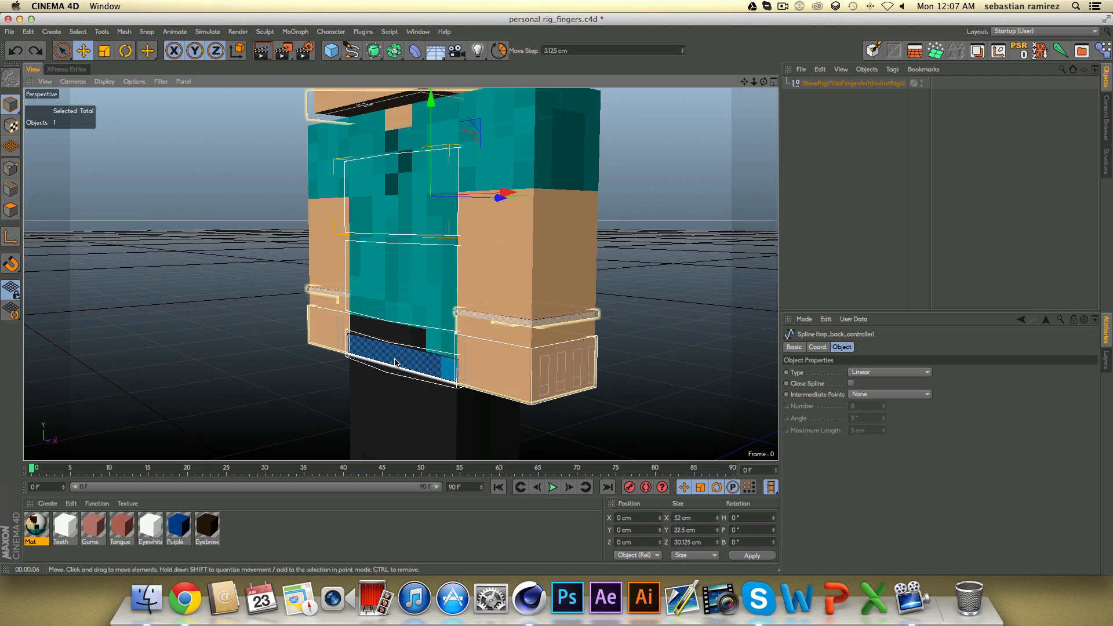
pyautogui.click(439, 314)
pyautogui.press('r')
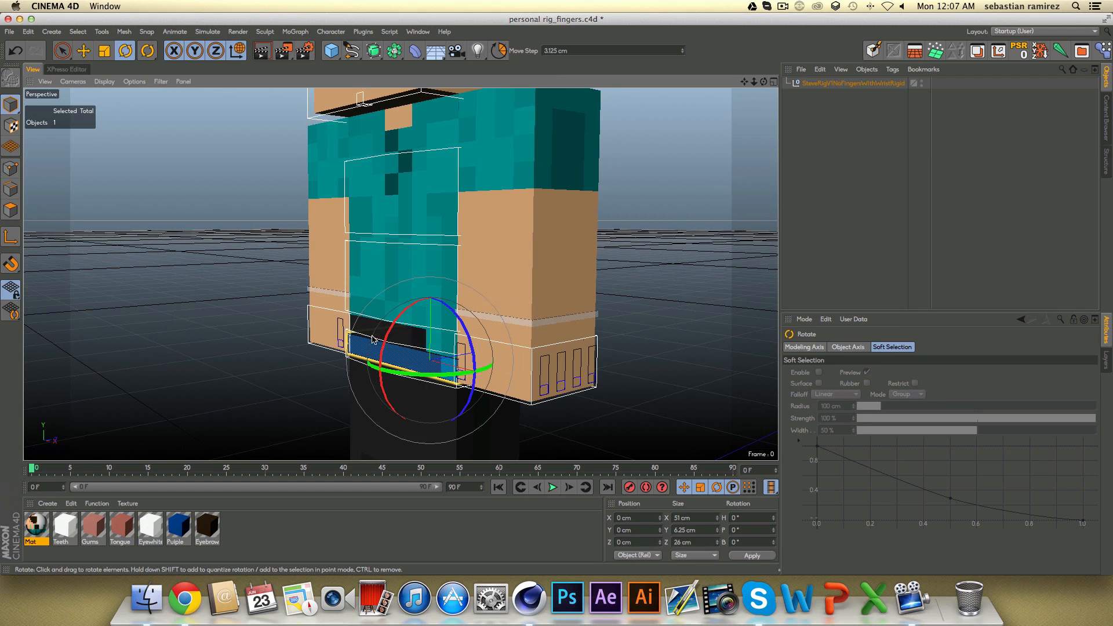
pyautogui.moveTo(383, 347); pyautogui.dragTo(396, 382)
pyautogui.keyDown('alt'); pyautogui.moveTo(338, 305); pyautogui.dragTo(751, 277); pyautogui.keyUp('alt')
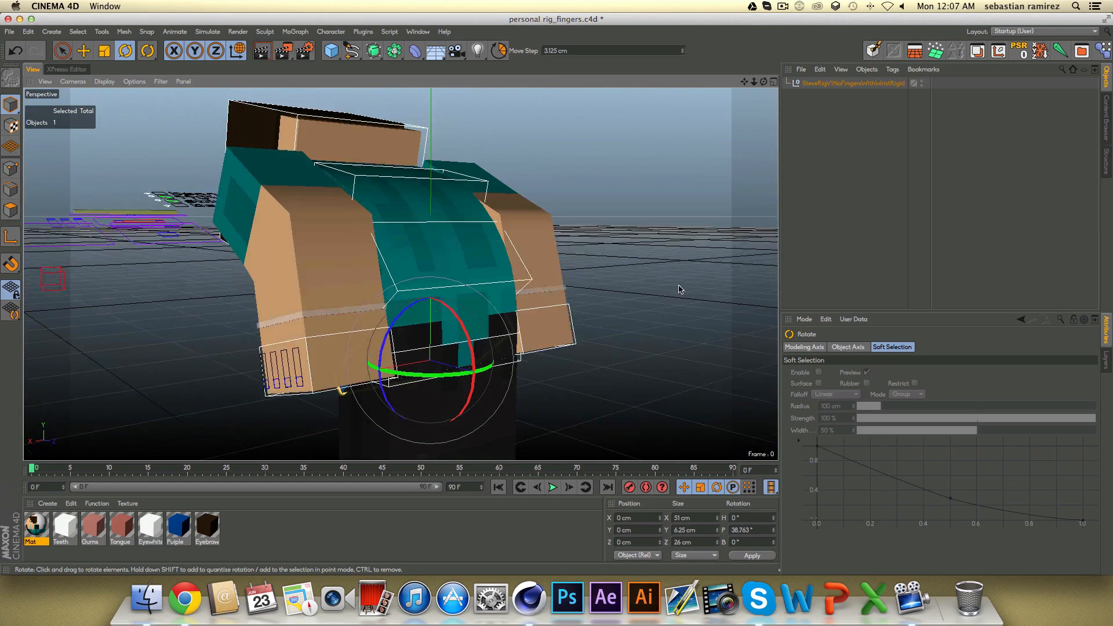
pyautogui.click(262, 52)
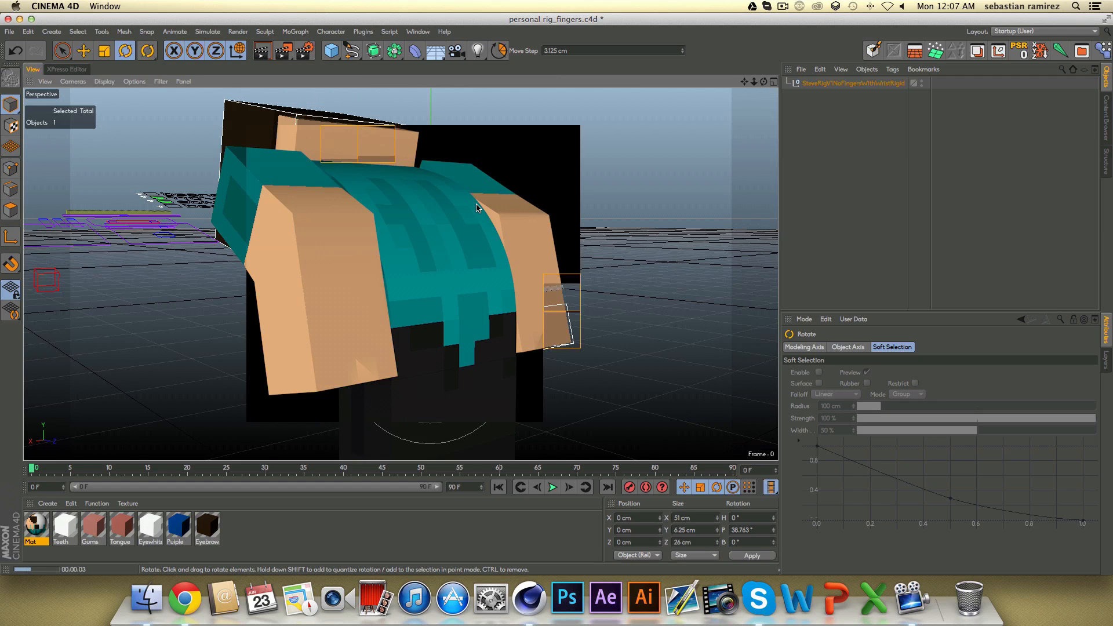
# Try a waist controller pitch of about 31.4° in a render, undoing the bend.
pyautogui.hotkey('ctrl', 'z')
pyautogui.moveTo(464, 324); pyautogui.dragTo(443, 298)
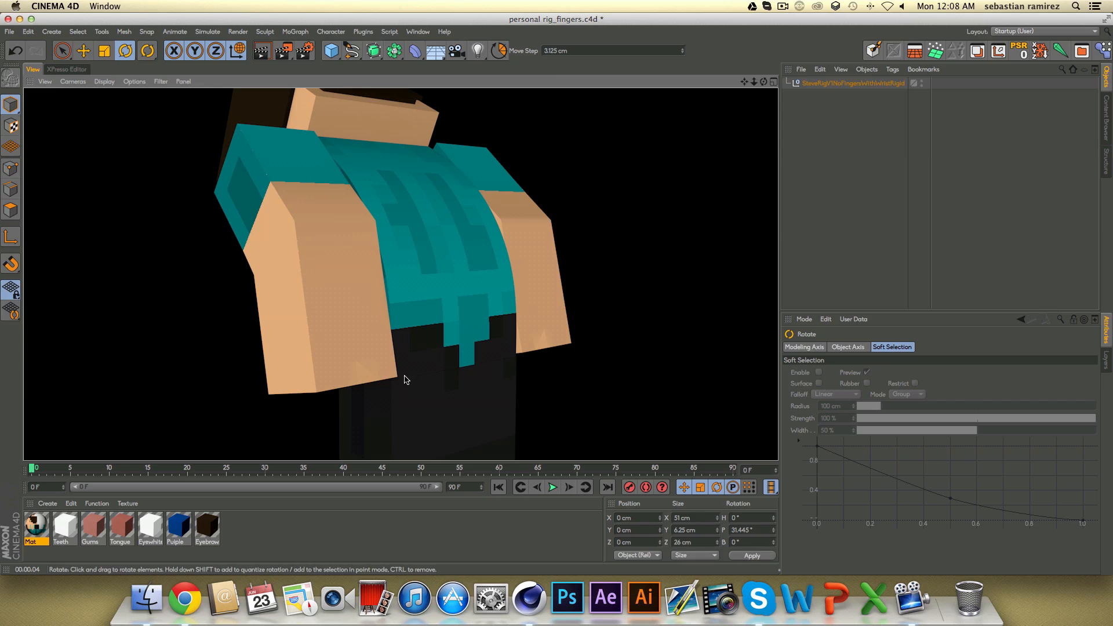
pyautogui.press('super+z')
# Move the right arm controller to about Y 18.5 cm and Z -24.2 cm, and render the bent elbow.
pyautogui.keyDown('alt'); pyautogui.moveTo(485, 269); pyautogui.dragTo(532, 286); pyautogui.keyUp('alt')
pyautogui.press('e')
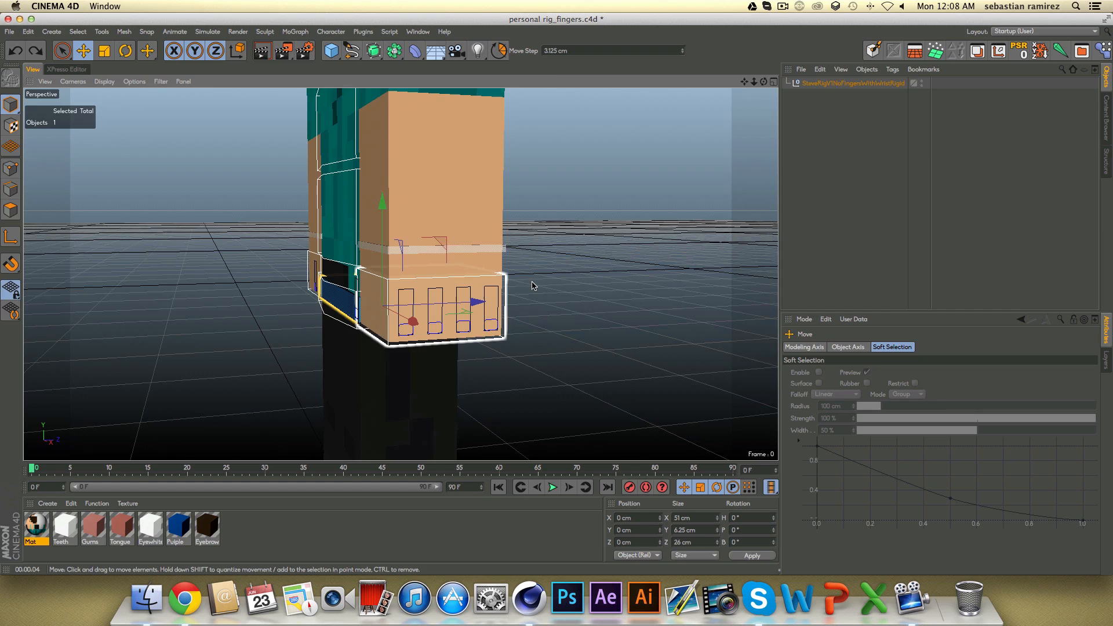
pyautogui.click(509, 331)
pyautogui.moveTo(484, 246); pyautogui.dragTo(411, 220)
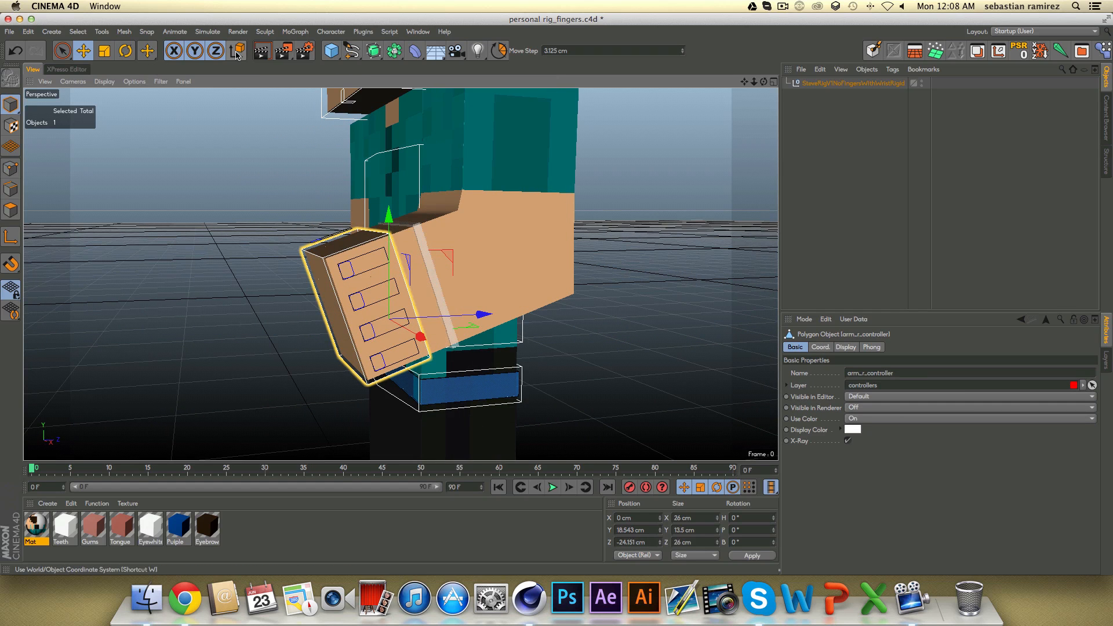
pyautogui.click(270, 47)
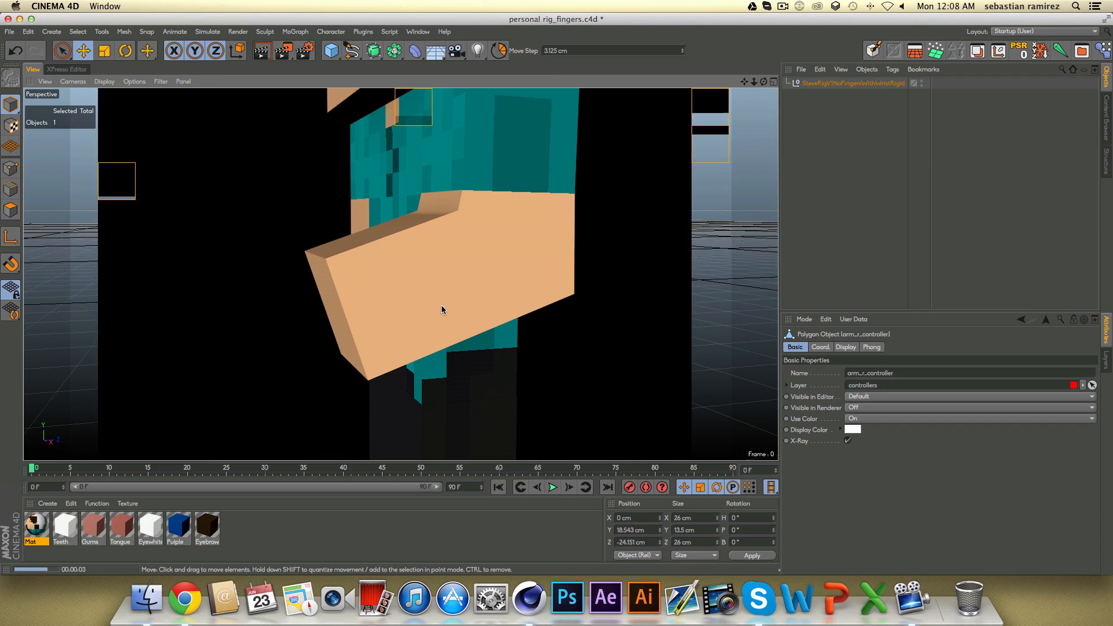
# Try the right arm controller at about Y 19.9 cm and Z -17.9 cm in a render, undoing the arm moves.
pyautogui.moveTo(440, 305)
pyautogui.keyDown('alt'); pyautogui.mouseDown()
pyautogui.moveTo(491, 235)
pyautogui.moveTo(450, 301)
pyautogui.mouseUp(); pyautogui.keyUp('alt')
pyautogui.moveTo(451, 261); pyautogui.dragTo(480, 254)
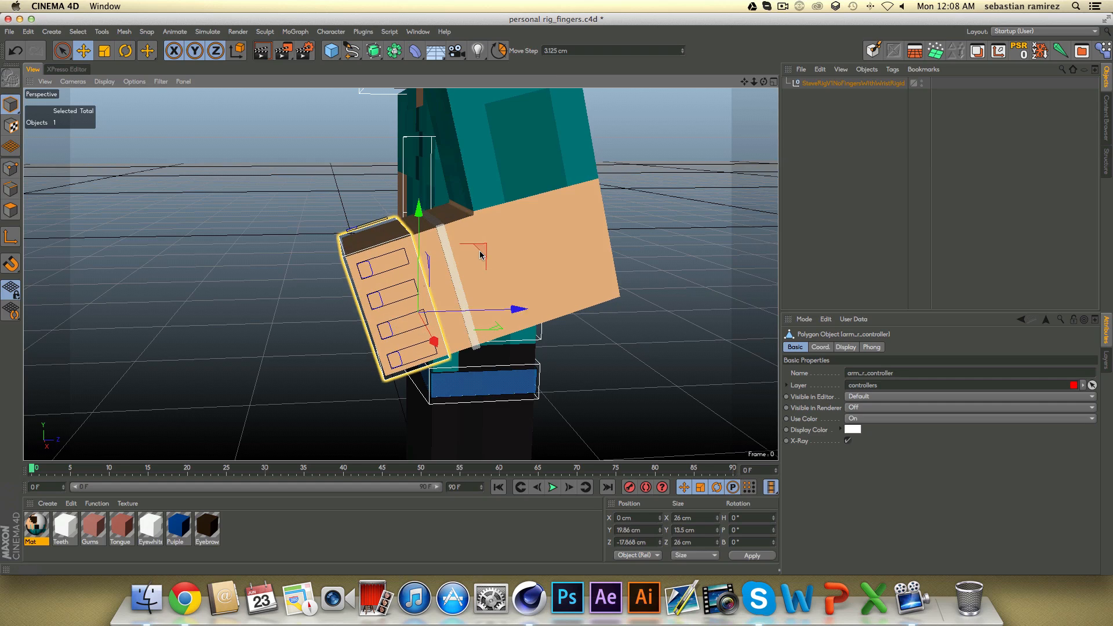
pyautogui.hotkey('ctrl', 'r')
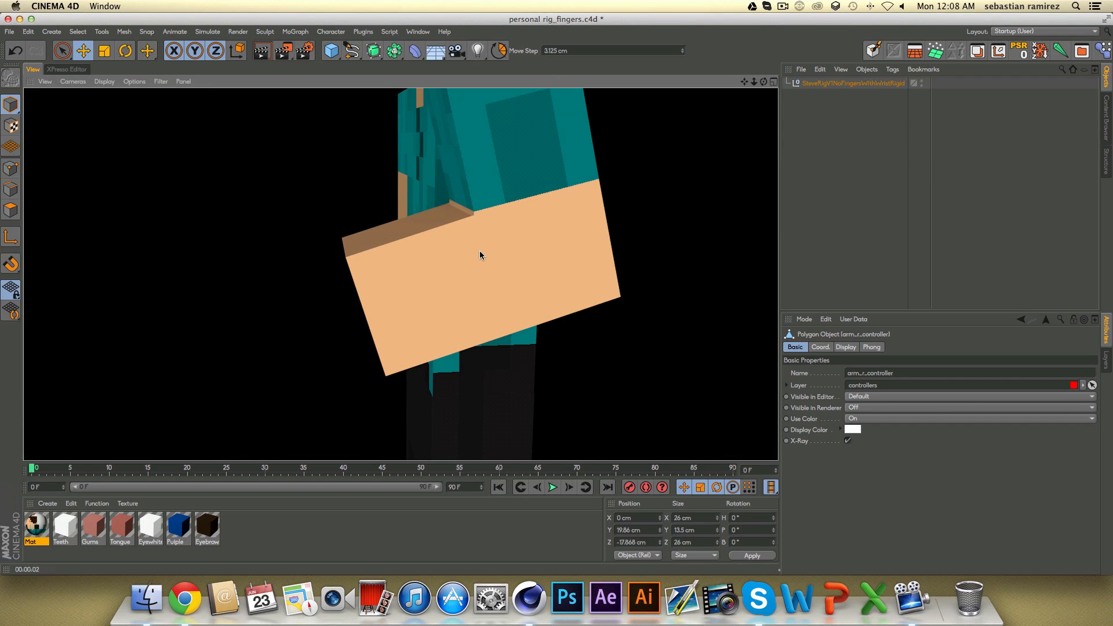
pyautogui.hotkey('ctrl', 'z')
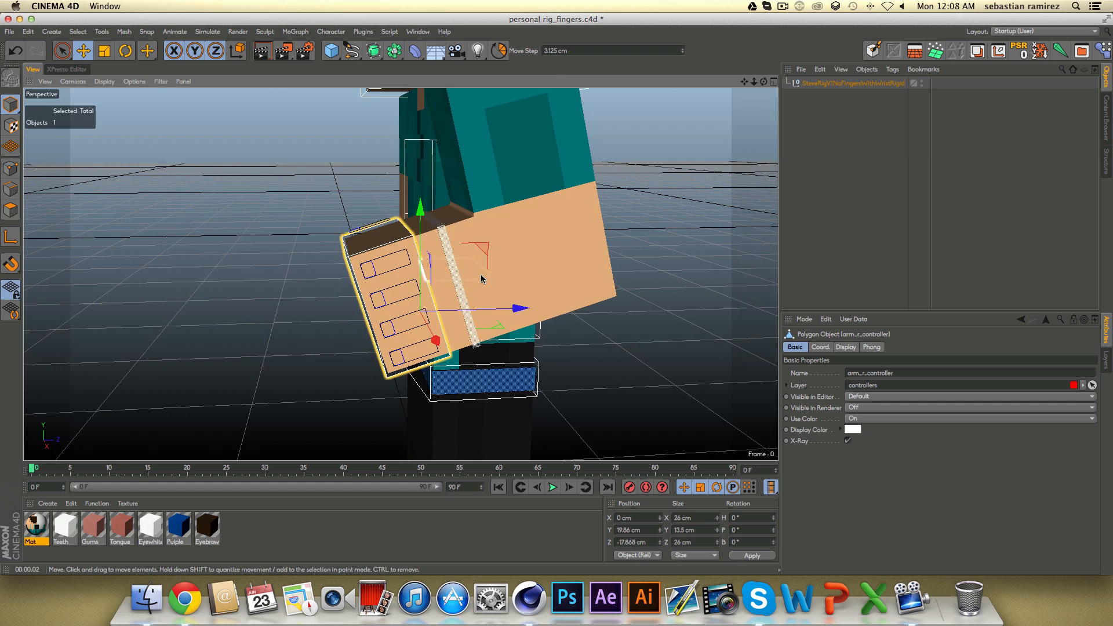
pyautogui.hotkey('ctrl', 'z')
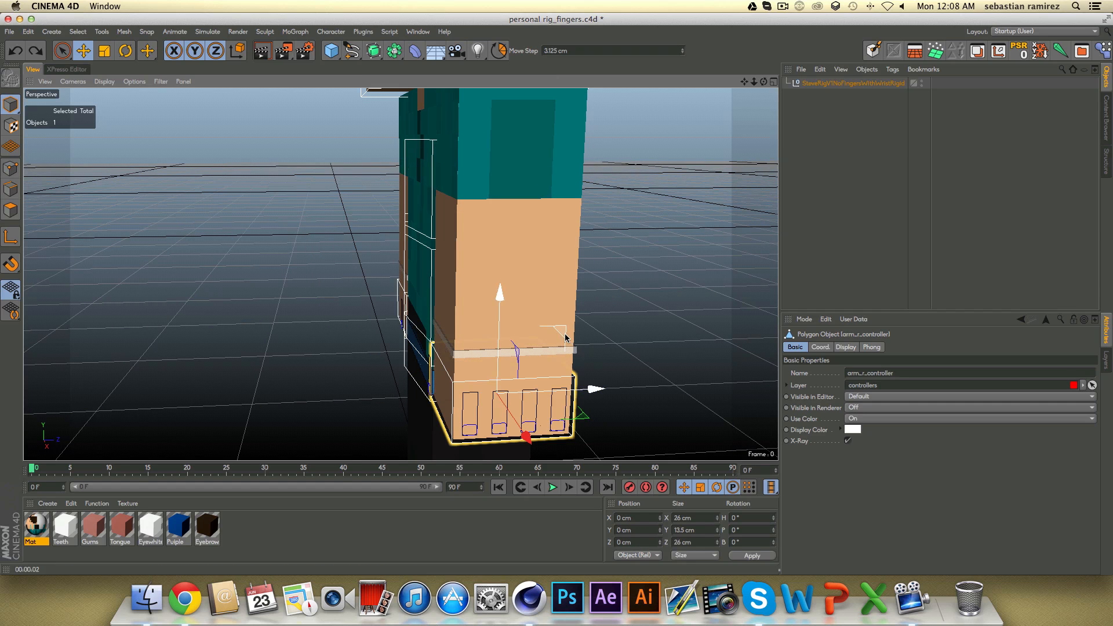
# Move the right arm controller to about Y 18.1 cm, Z -25.5 cm and rotate the wrist controller to a pitch of about 35.6°.
pyautogui.moveTo(565, 337); pyautogui.dragTo(454, 273)
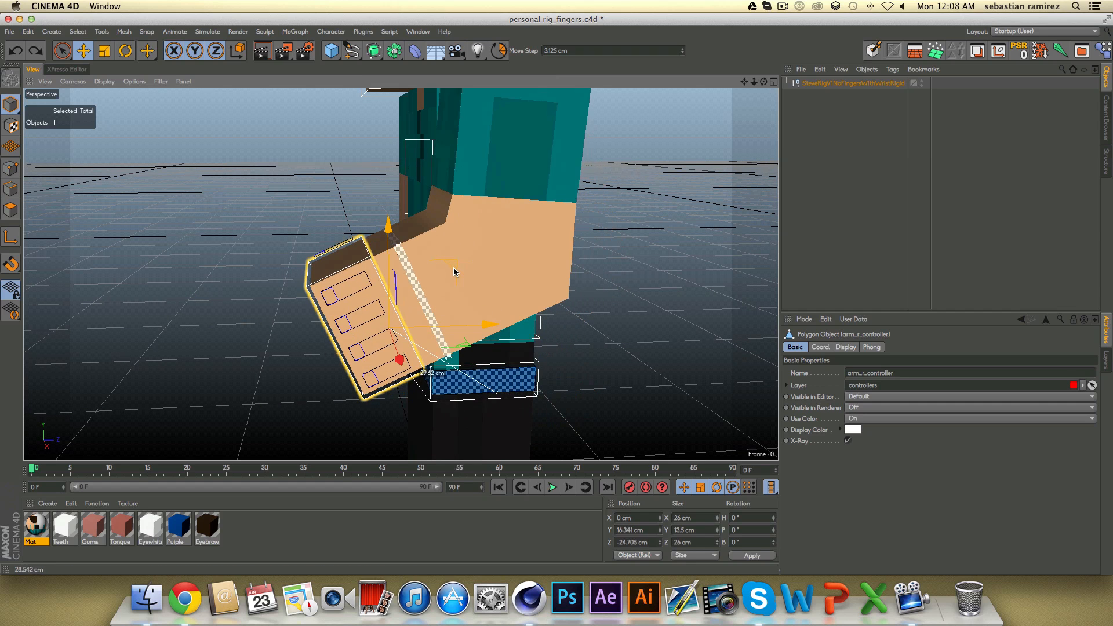
pyautogui.click(399, 255)
pyautogui.press('r')
pyautogui.moveTo(385, 229); pyautogui.dragTo(367, 261)
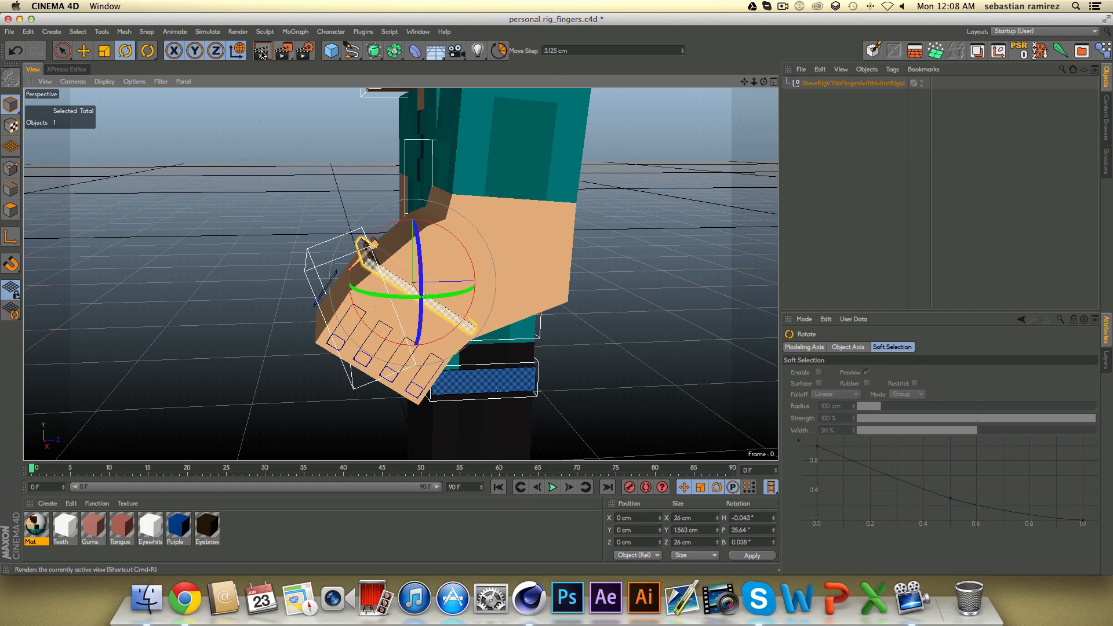
# Undo the right wrist rotation.
pyautogui.press('super+z')
pyautogui.press('super+z')
pyautogui.press('super+z')
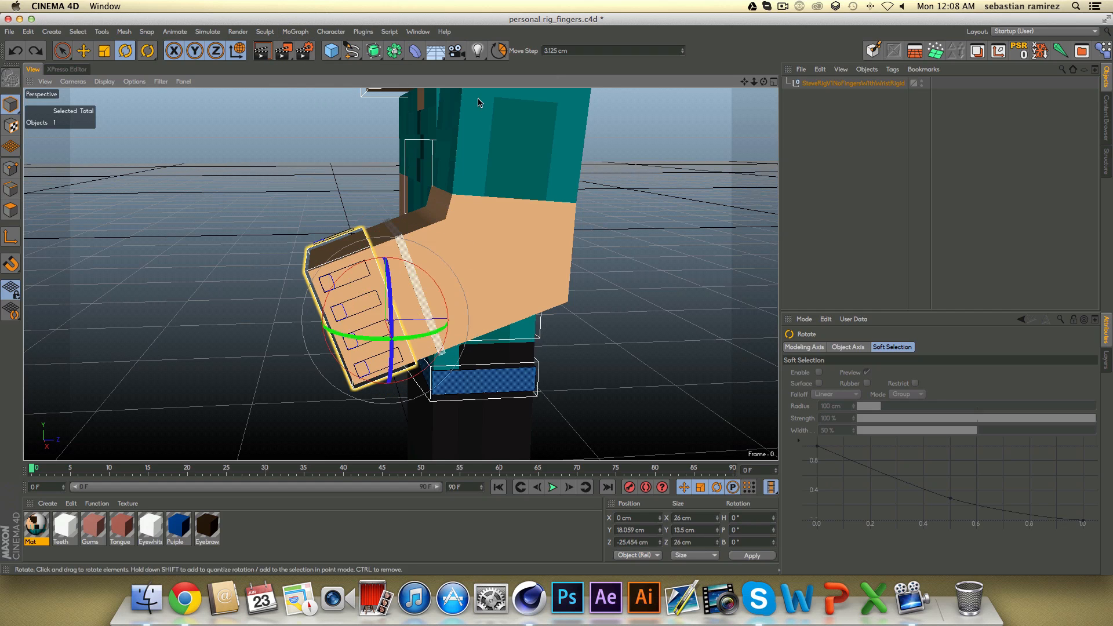
pyautogui.click(782, 4)
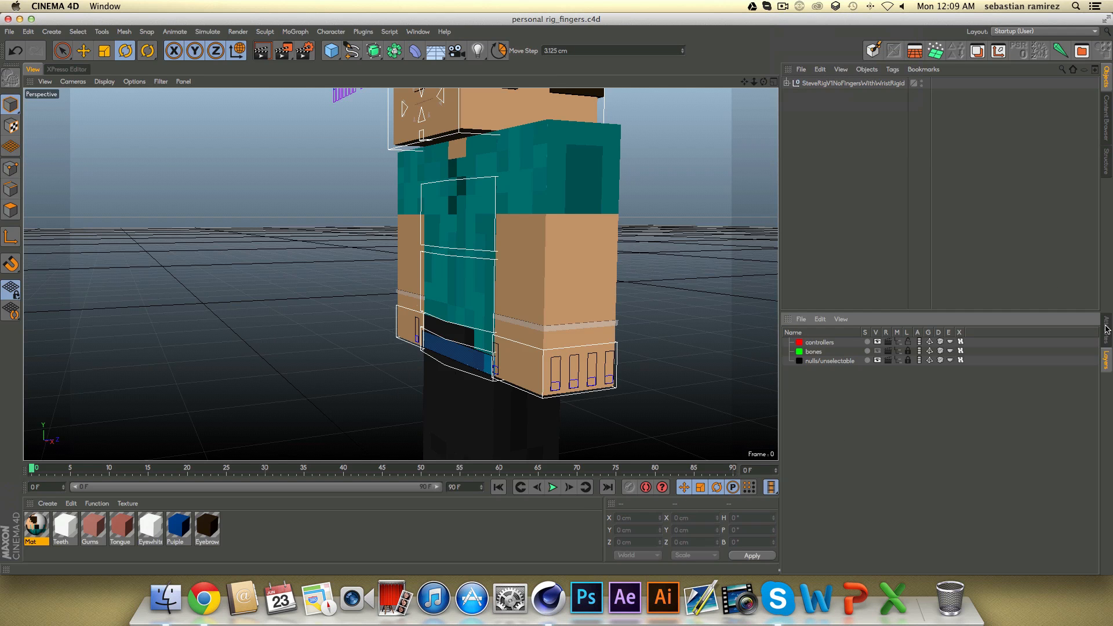
# Show the object attributes and move the right arm controller up and forward to bend the elbow.
pyautogui.click(1106, 329)
pyautogui.keyDown('alt'); pyautogui.moveTo(527, 281); pyautogui.dragTo(599, 318); pyautogui.keyUp('alt')
pyautogui.press('e')
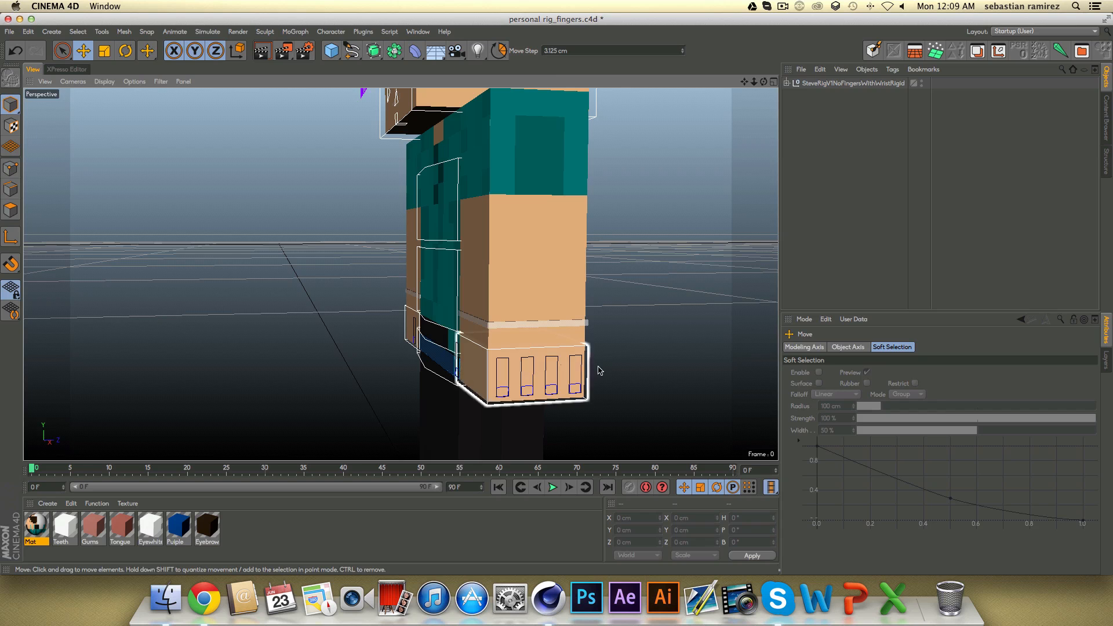
pyautogui.click(590, 387)
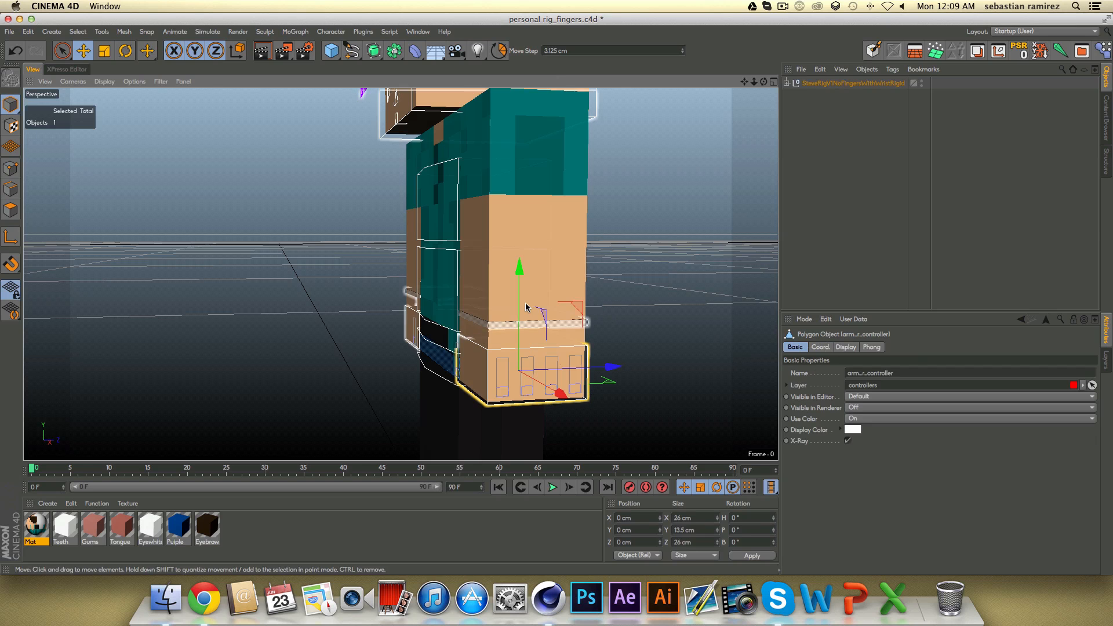
pyautogui.moveTo(529, 316); pyautogui.dragTo(436, 259)
# Rotate the right wrist controller to a pitch of about 40.4° and render a close-up of the bend.
pyautogui.press('r')
pyautogui.scroll(3, 578, 233)
pyautogui.keyDown('alt'); pyautogui.moveTo(502, 267); pyautogui.dragTo(455, 233); pyautogui.keyUp('alt')
pyautogui.scroll(5, 523, 250)
pyautogui.scroll(3, 435, 243)
pyautogui.keyDown('alt'); pyautogui.moveTo(455, 233); pyautogui.dragTo(452, 177); pyautogui.keyUp('alt')
pyautogui.moveTo(526, 162); pyautogui.dragTo(385, 358)
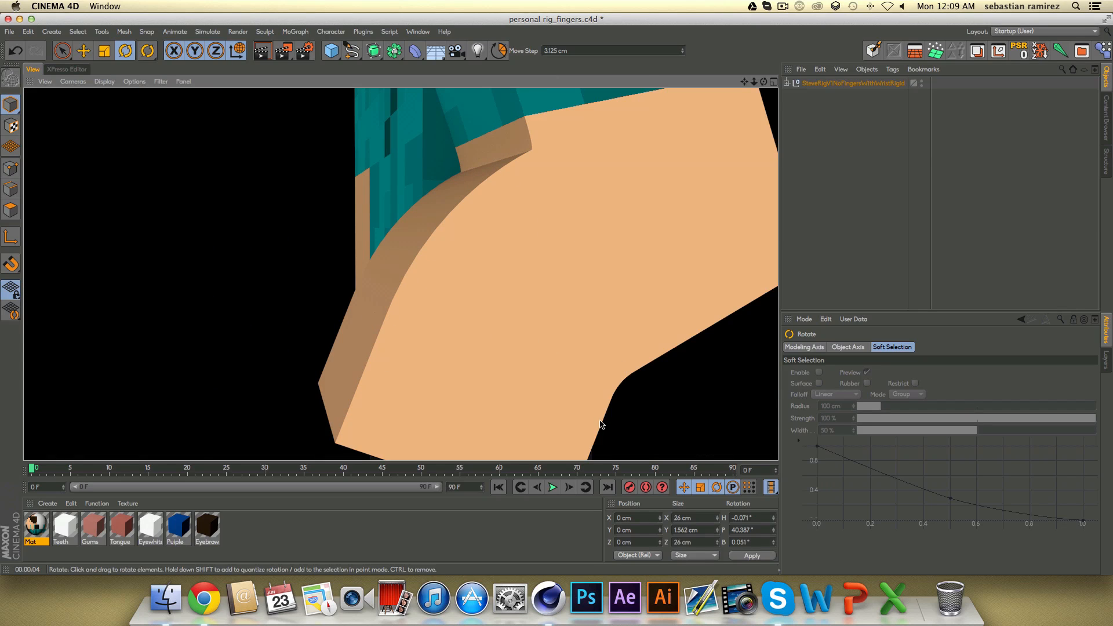
# Undo the wrist rotations and try other small adjustments on the right arm, undoing each one.
pyautogui.press('super+z')
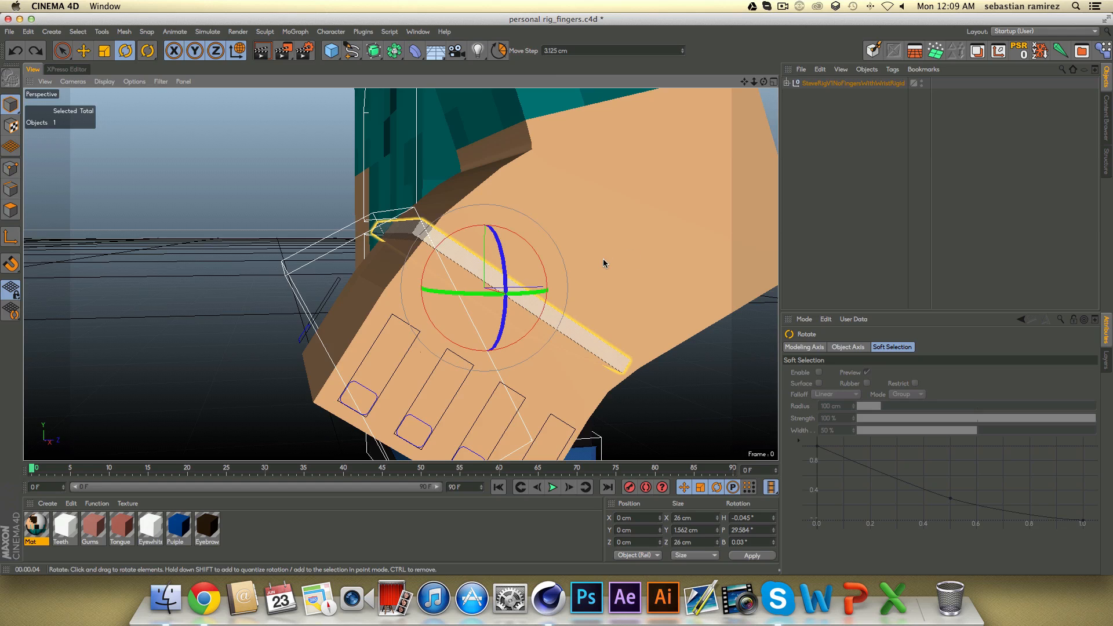
pyautogui.press('super+z')
pyautogui.moveTo(522, 295)
pyautogui.mouseDown()
pyautogui.moveTo(487, 298)
pyautogui.moveTo(502, 300)
pyautogui.mouseUp()
pyautogui.press('super+z')
pyautogui.keyDown('alt'); pyautogui.moveTo(428, 222); pyautogui.dragTo(622, 299); pyautogui.keyUp('alt')
pyautogui.moveTo(531, 291); pyautogui.dragTo(548, 272)
pyautogui.press('super+z')
pyautogui.moveTo(453, 252); pyautogui.dragTo(455, 284)
pyautogui.press('super+z')
# Rotate the right wrist controller to a pitch of about 37.2° to bend the hand downward.
pyautogui.click(455, 283)
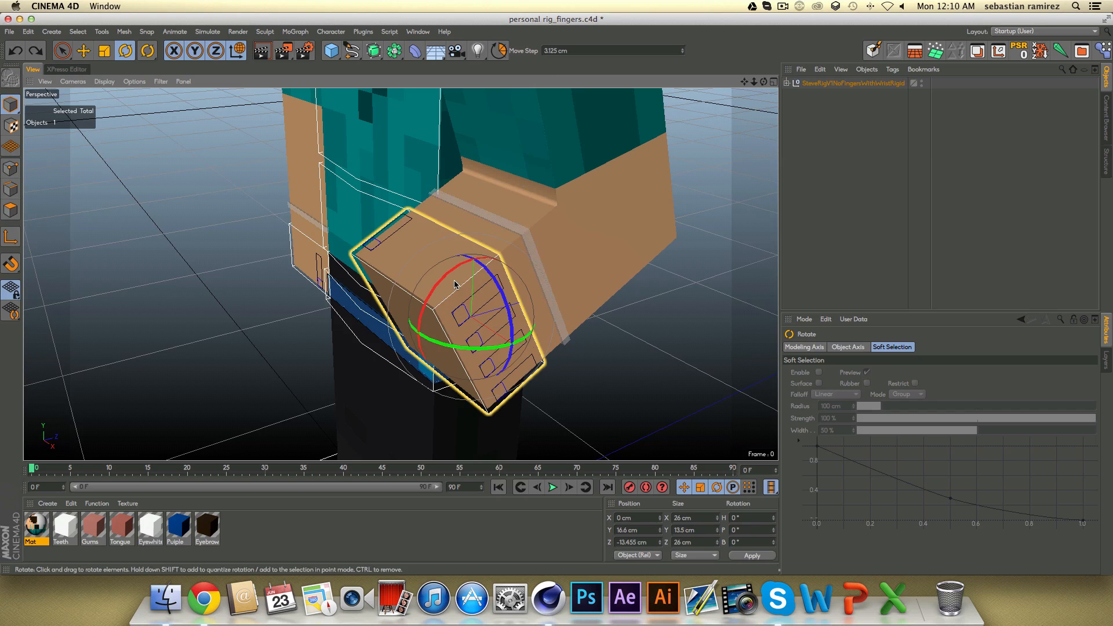
pyautogui.press('e')
pyautogui.keyDown('alt'); pyautogui.moveTo(435, 241); pyautogui.dragTo(534, 306); pyautogui.keyUp('alt')
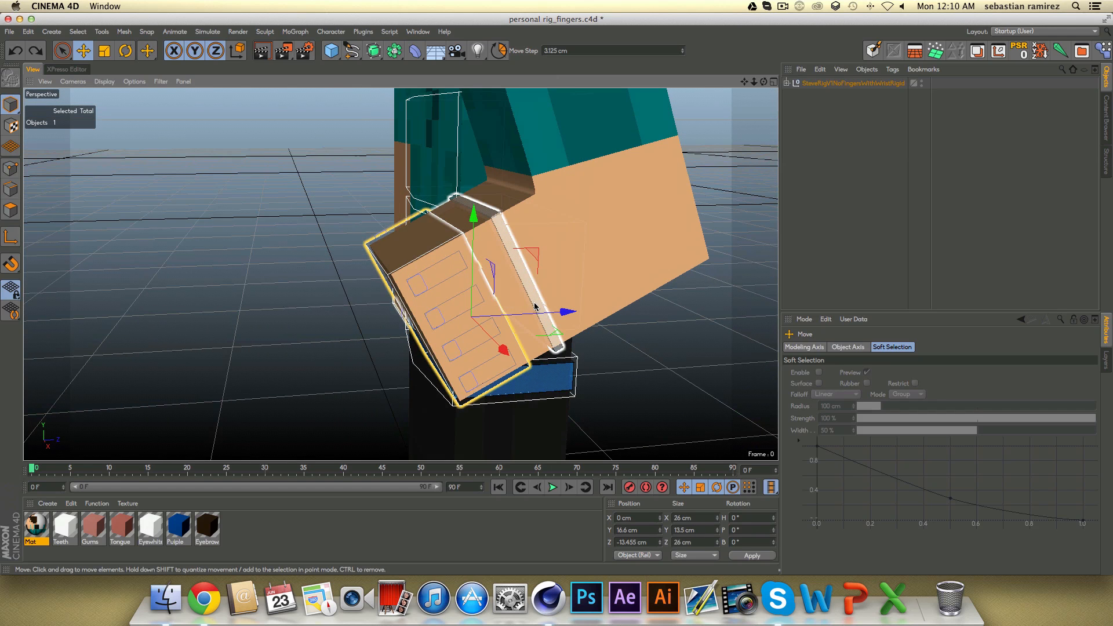
pyautogui.click(499, 233)
pyautogui.press('r')
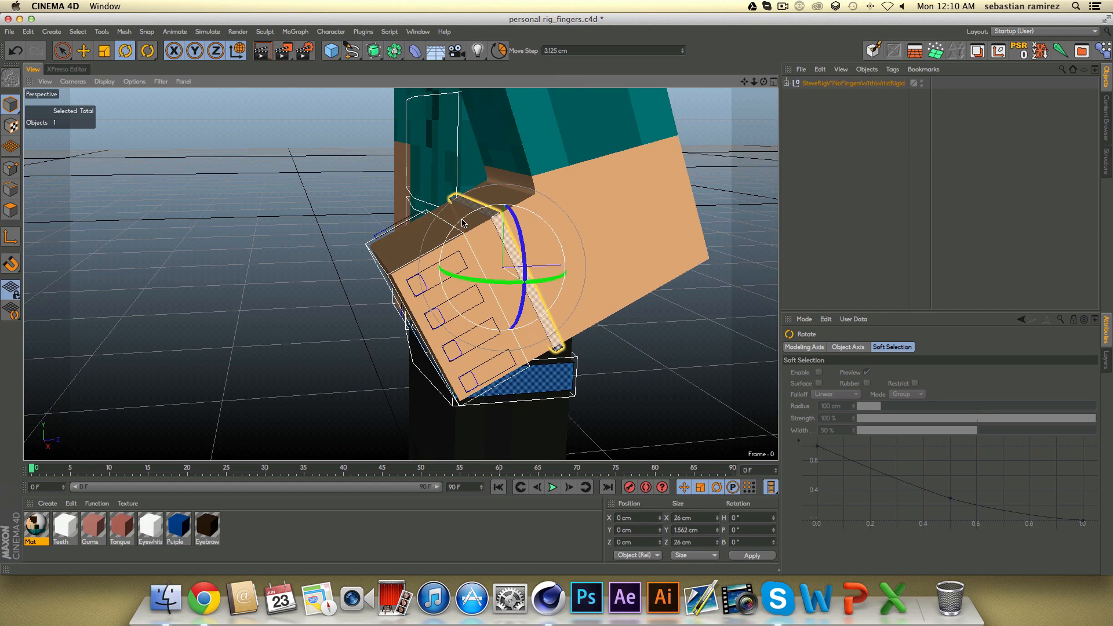
pyautogui.moveTo(463, 223); pyautogui.dragTo(458, 261)
# Raise the right arm controller to about Y 28.6 cm and Z -10.8 cm with the wrist bent.
pyautogui.press('e')
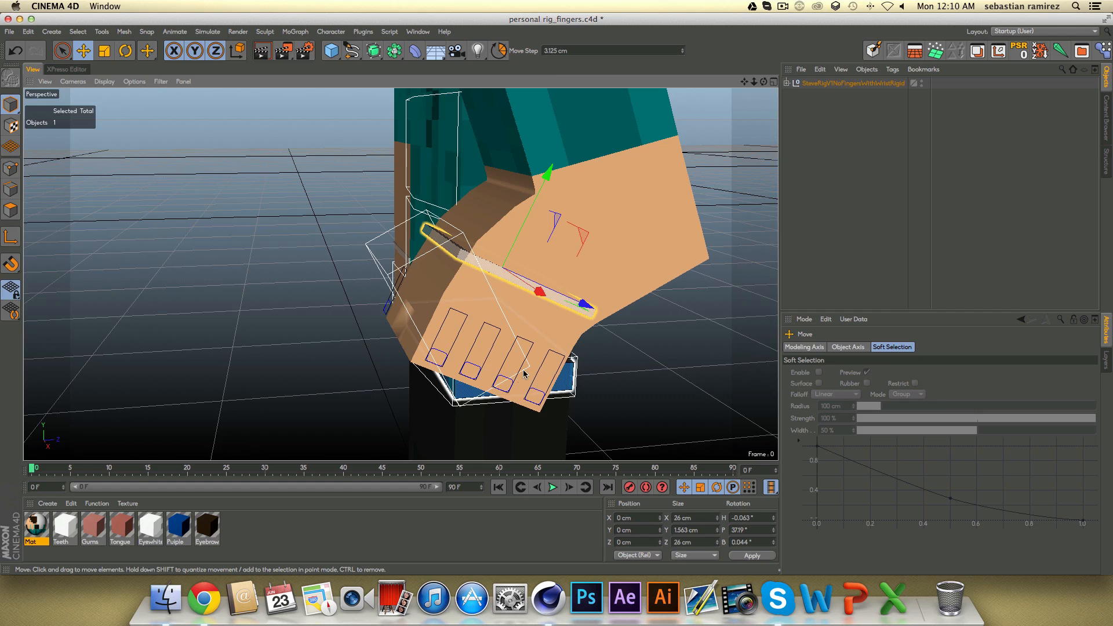
pyautogui.click(482, 278)
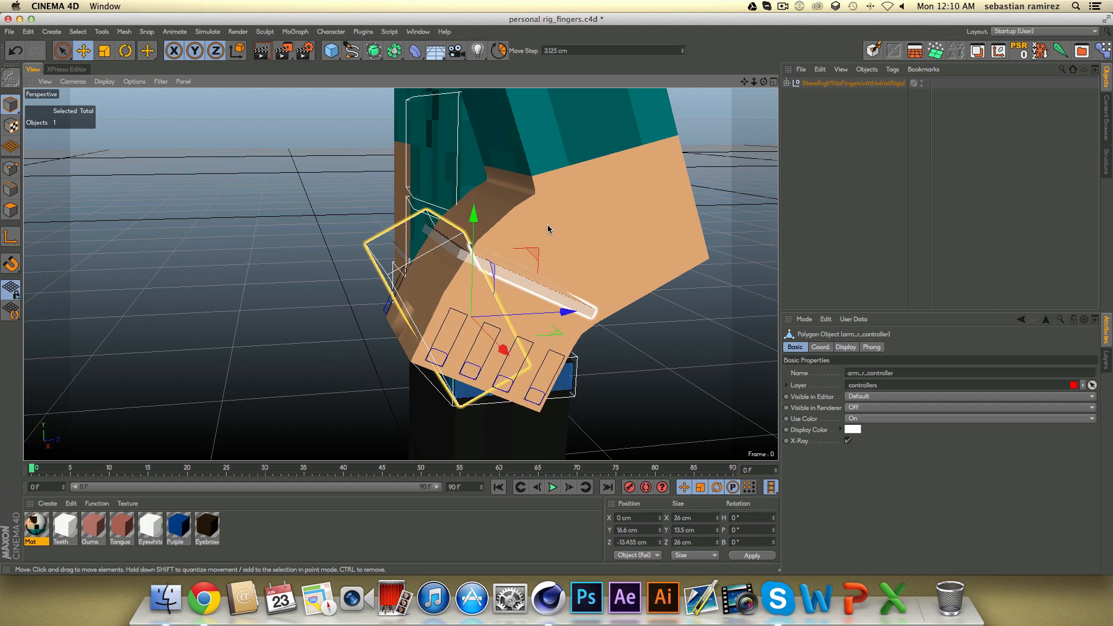
pyautogui.moveTo(535, 251); pyautogui.dragTo(551, 186)
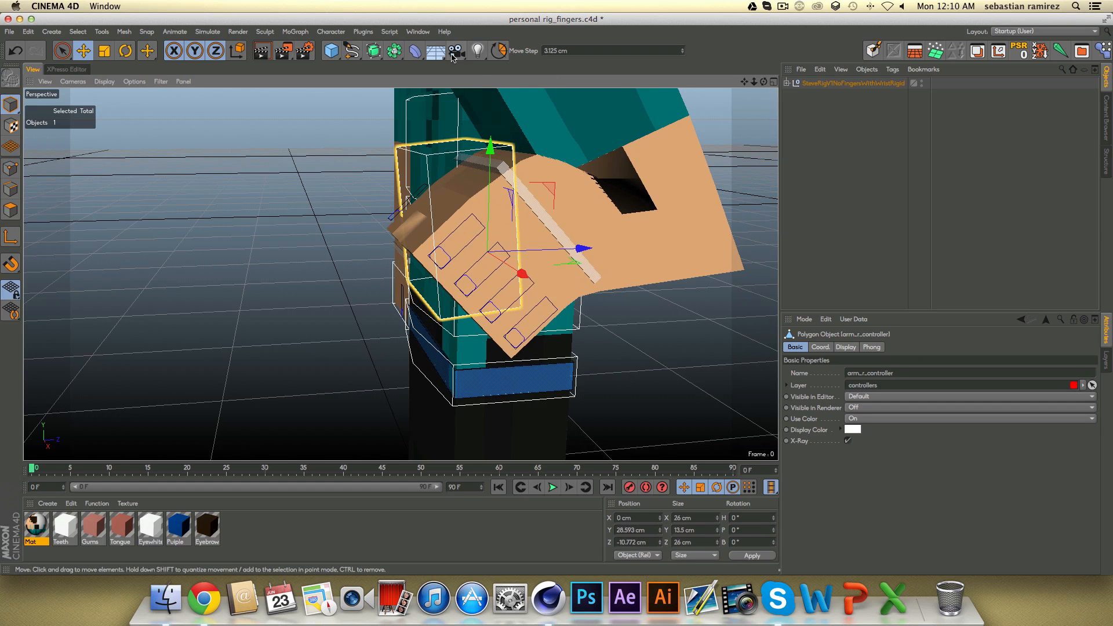
# Render a close-up of the raised, bent right arm and undo the arm and wrist movements back to the rest pose.
pyautogui.keyDown('alt'); pyautogui.moveTo(551, 225); pyautogui.dragTo(483, 270, button='middle'); pyautogui.keyUp('alt')
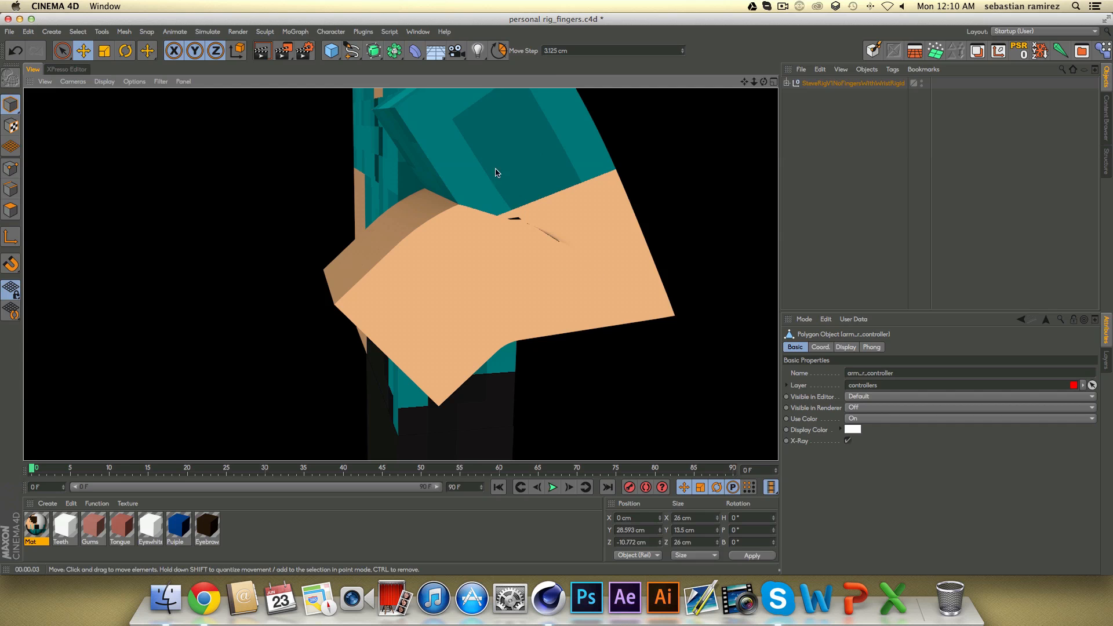
pyautogui.press('super+z')
pyautogui.press('super+z')
pyautogui.press('super+z')
pyautogui.press('super+z')
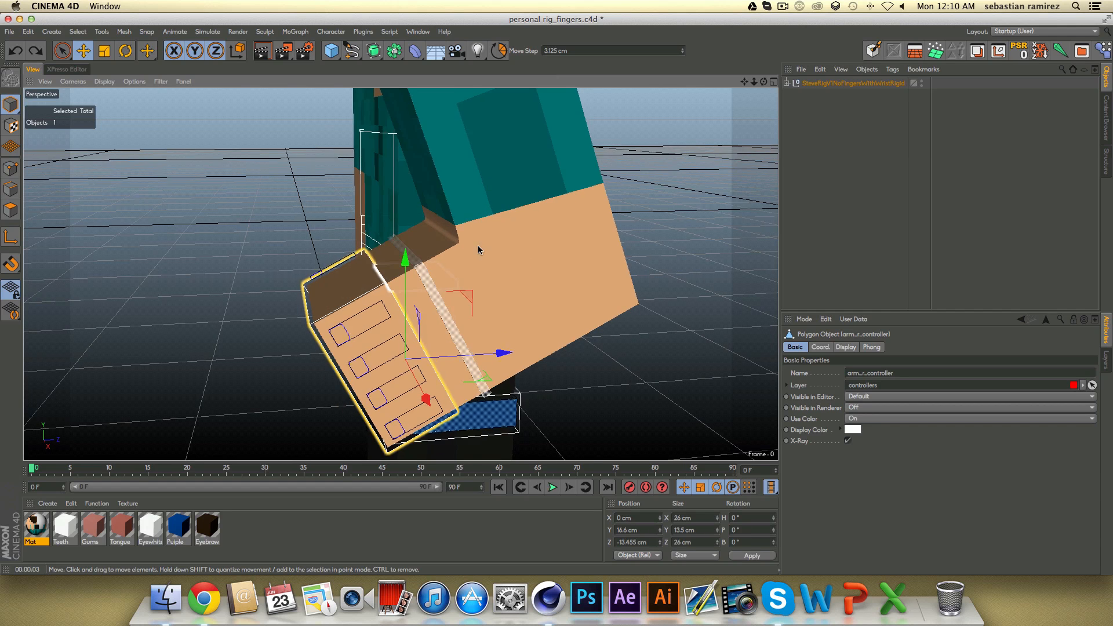
pyautogui.press('super+z')
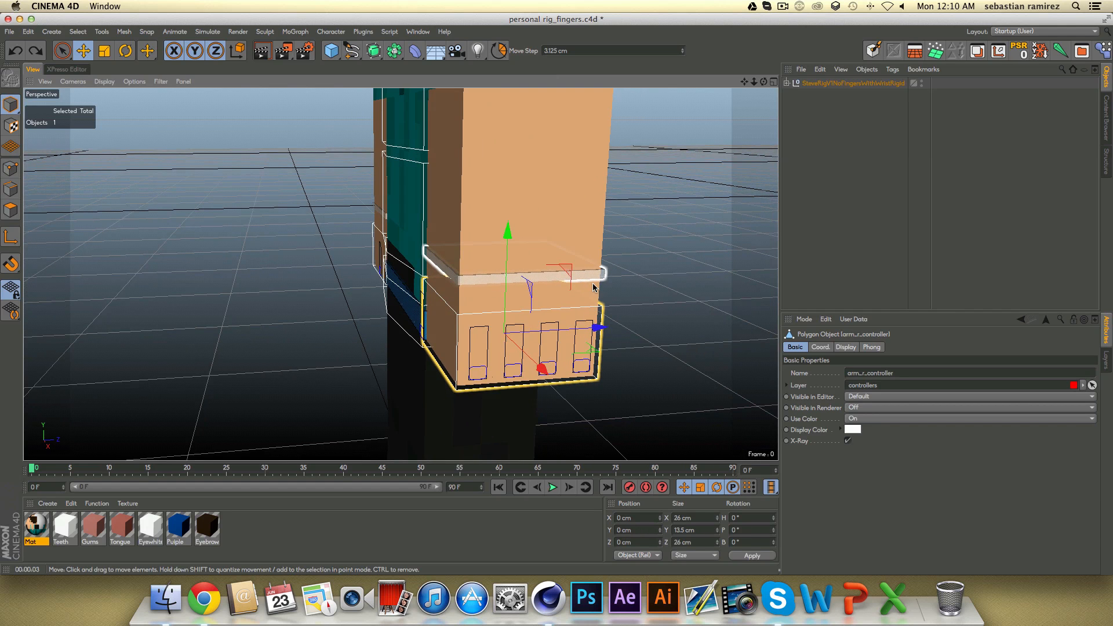
# Try bending the right hand sideways by rotating the wrist controller to a bank of about 29.3°, and undo it.
pyautogui.click(549, 277)
pyautogui.press('r')
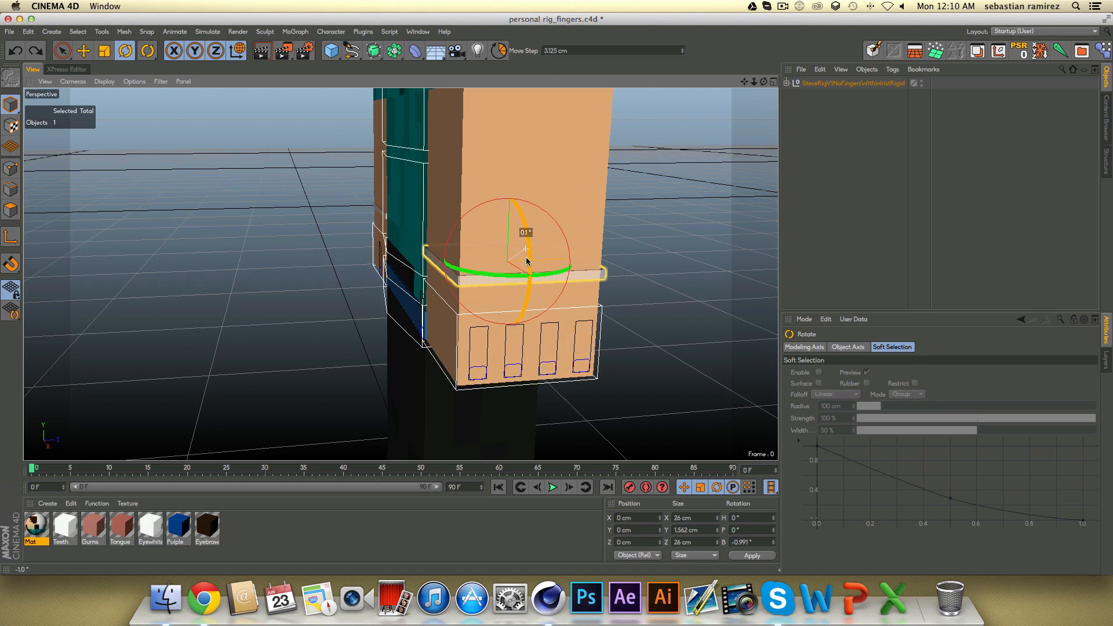
pyautogui.moveTo(524, 249); pyautogui.dragTo(337, 276)
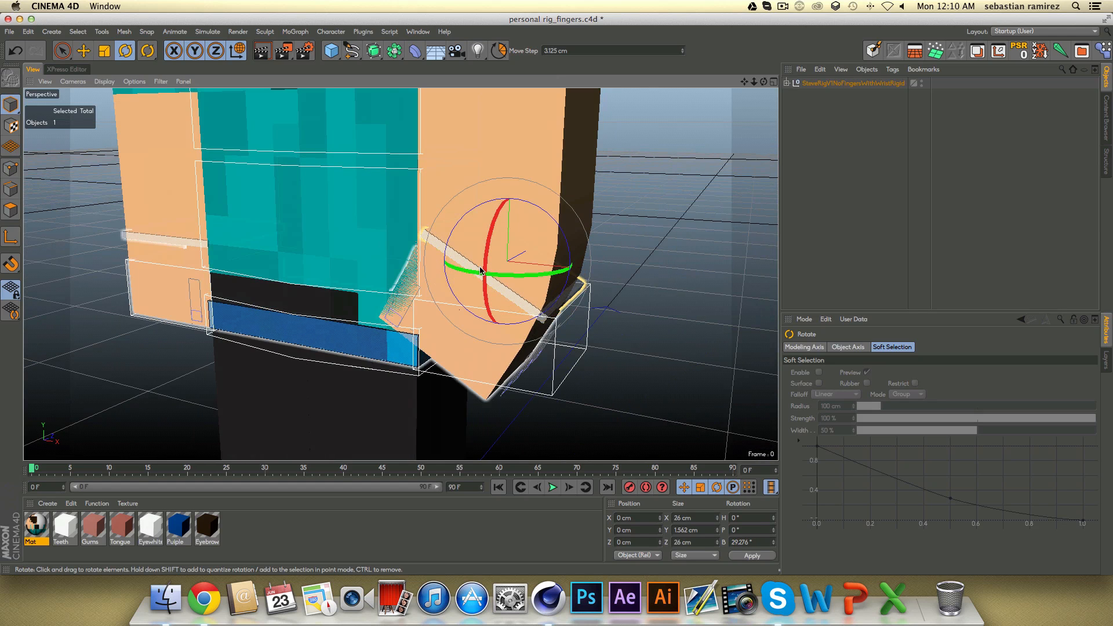
pyautogui.press('super+z')
pyautogui.keyDown('alt'); pyautogui.moveTo(435, 267); pyautogui.dragTo(546, 367); pyautogui.keyUp('alt')
pyautogui.press('e')
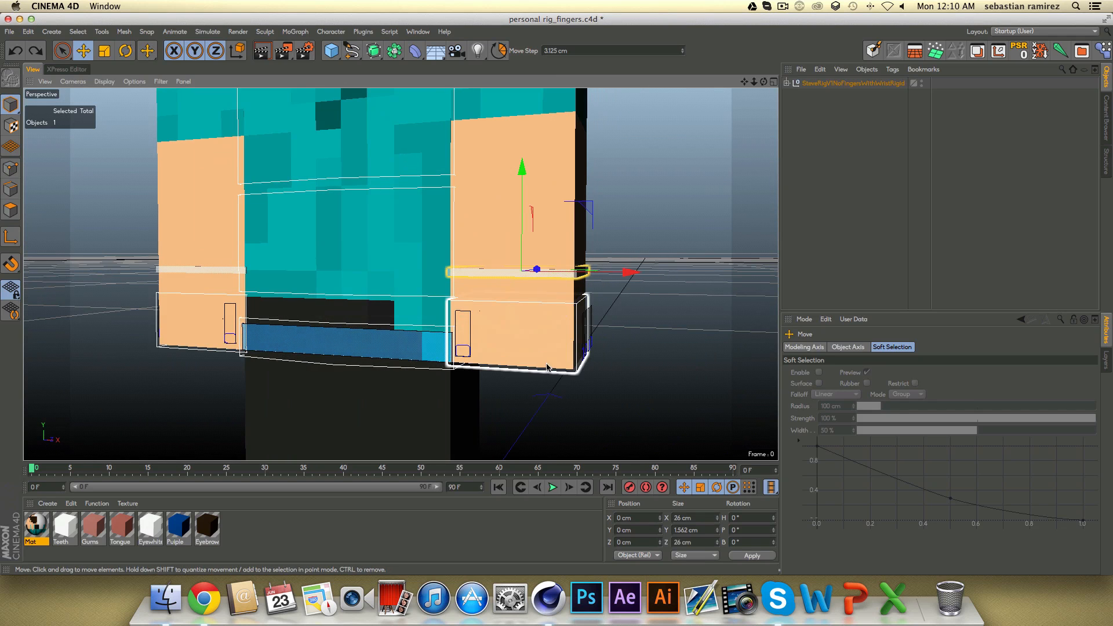
# Move the right arm controller to bend the arm and slide its four finger controllers together along their tracks to extend the fingers.
pyautogui.click(564, 376)
pyautogui.moveTo(533, 324); pyautogui.dragTo(419, 318)
pyautogui.click(419, 317)
pyautogui.click(648, 294)
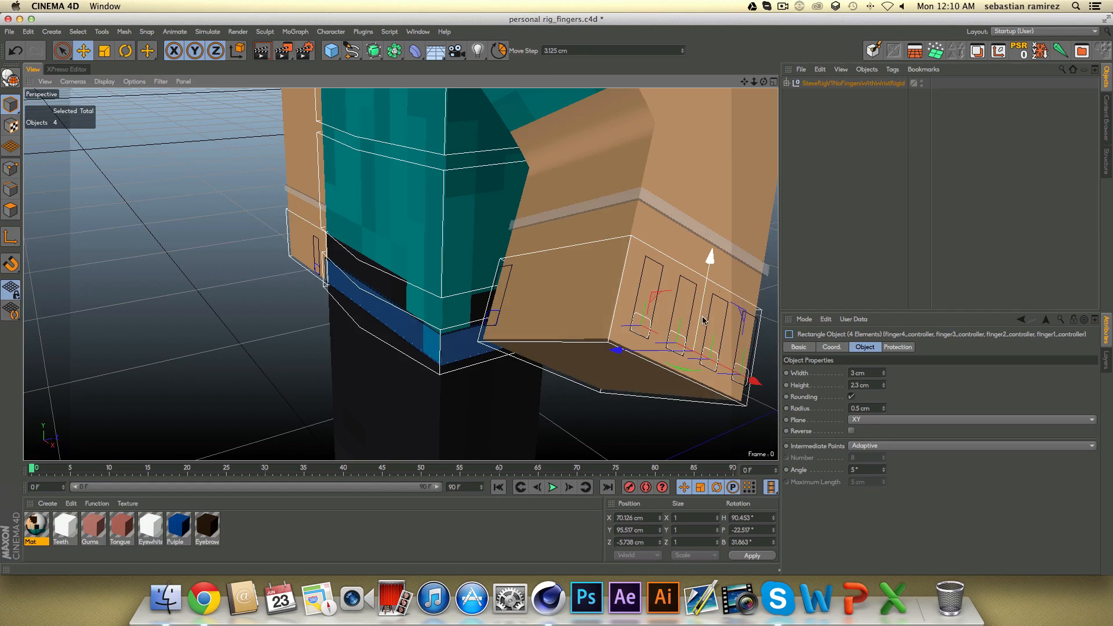
pyautogui.moveTo(701, 319); pyautogui.dragTo(637, 296)
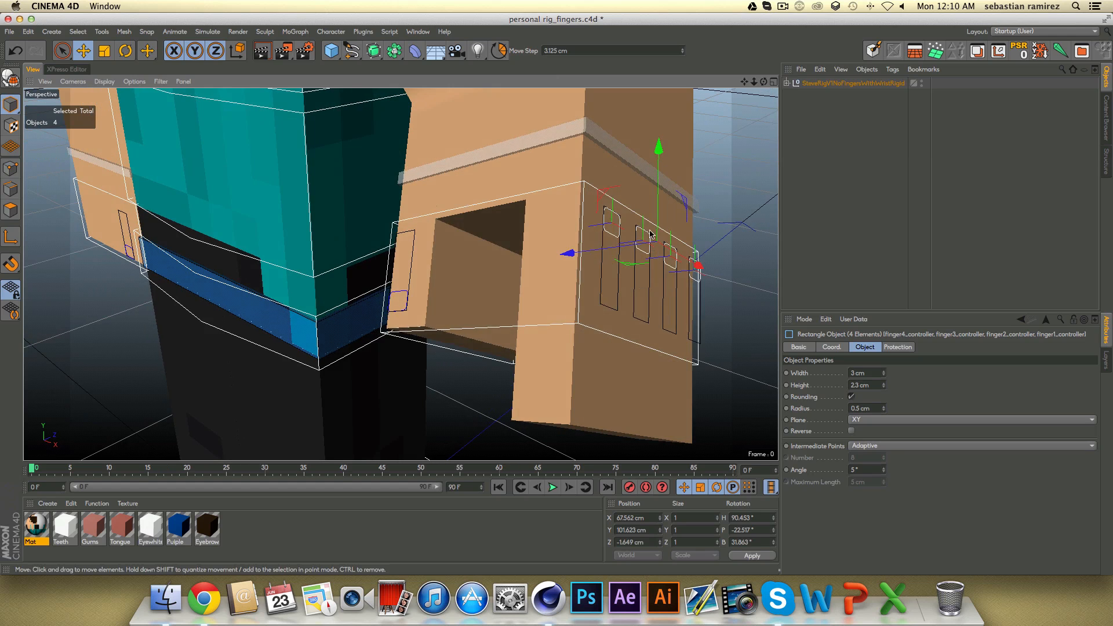
# Extend only the right hand's first finger by moving its controller to Y -7.029 cm, and render part of the view.
pyautogui.click(616, 295)
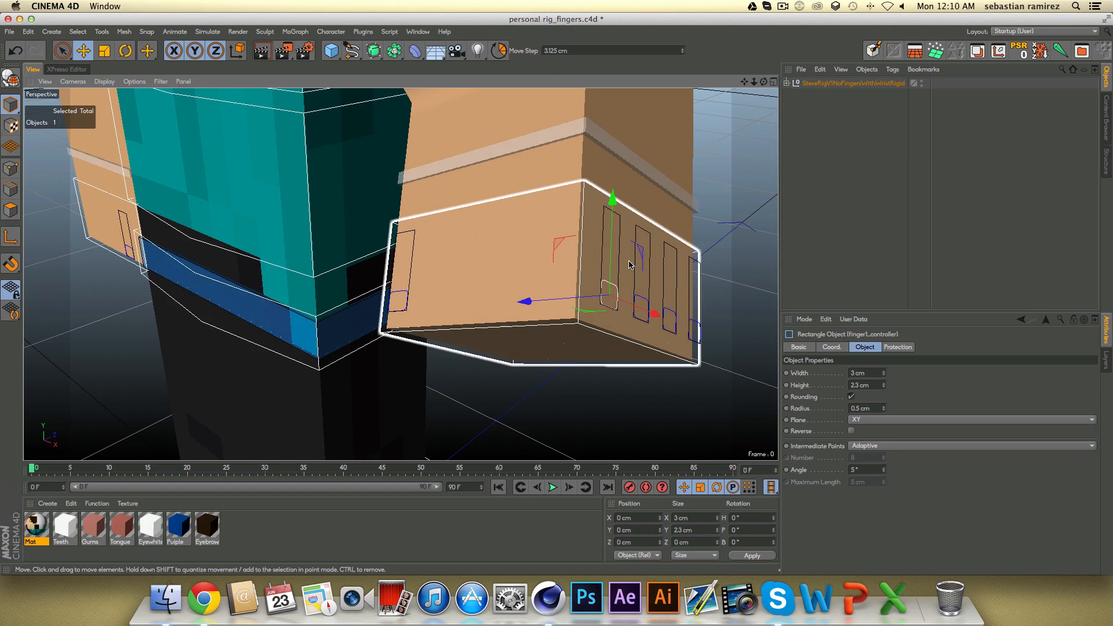
pyautogui.moveTo(611, 232); pyautogui.dragTo(610, 168)
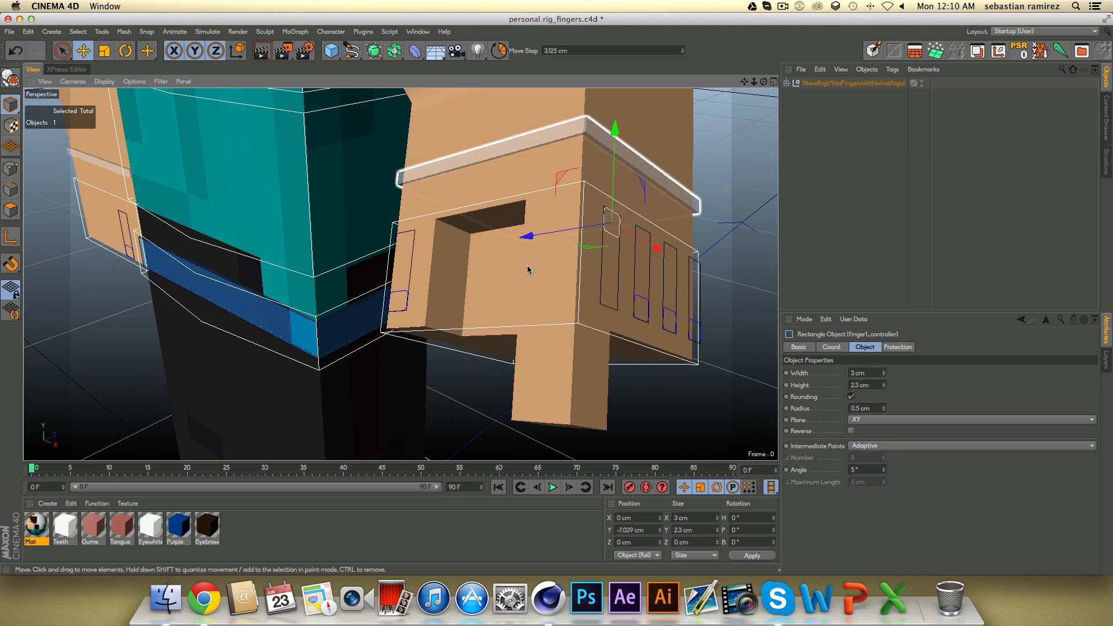
pyautogui.keyDown('alt'); pyautogui.moveTo(528, 269); pyautogui.dragTo(515, 248); pyautogui.keyUp('alt')
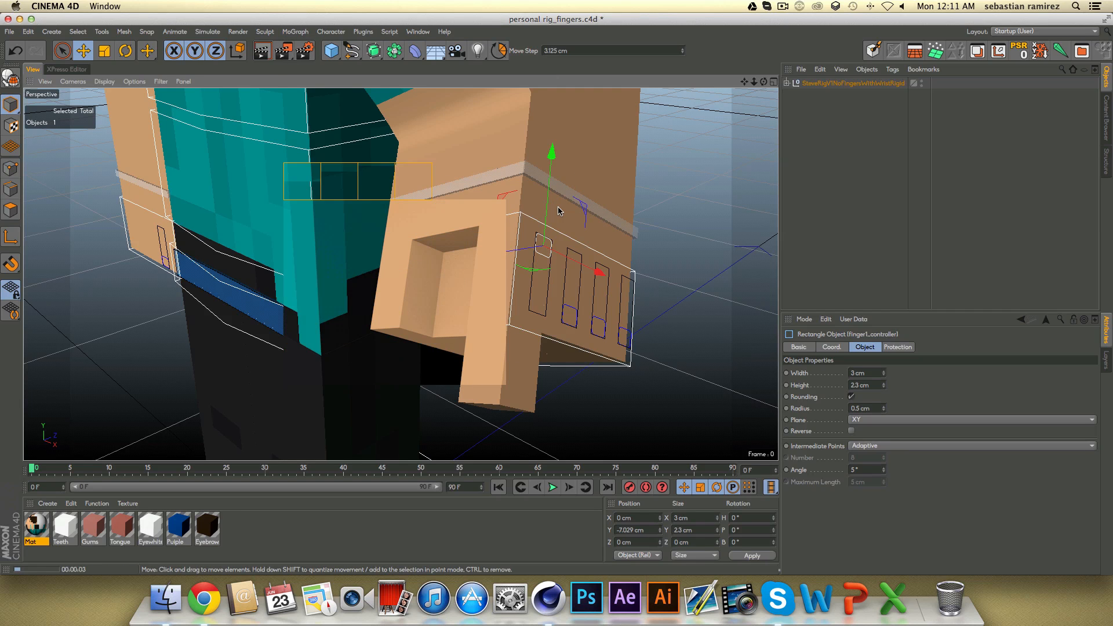
pyautogui.keyDown('alt'); pyautogui.moveTo(548, 186); pyautogui.dragTo(588, 305); pyautogui.keyUp('alt')
# Extend the right hand's remaining three fingers one by one to Y -7.029 cm, and undo the finger movements.
pyautogui.click(566, 302)
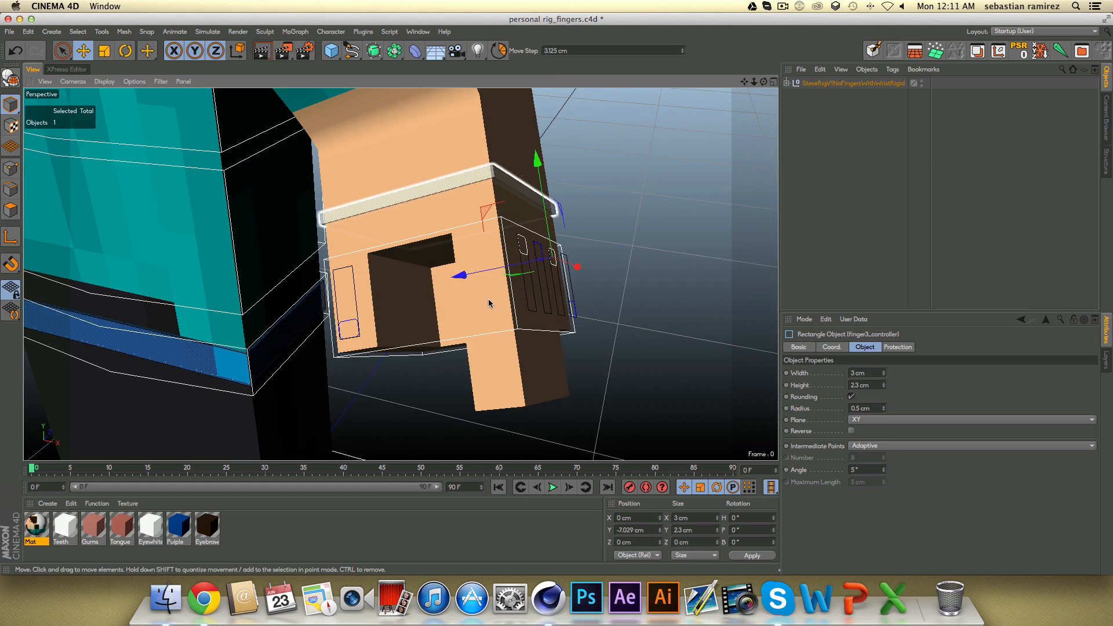
pyautogui.keyDown('alt'); pyautogui.moveTo(488, 298); pyautogui.dragTo(582, 245); pyautogui.keyUp('alt')
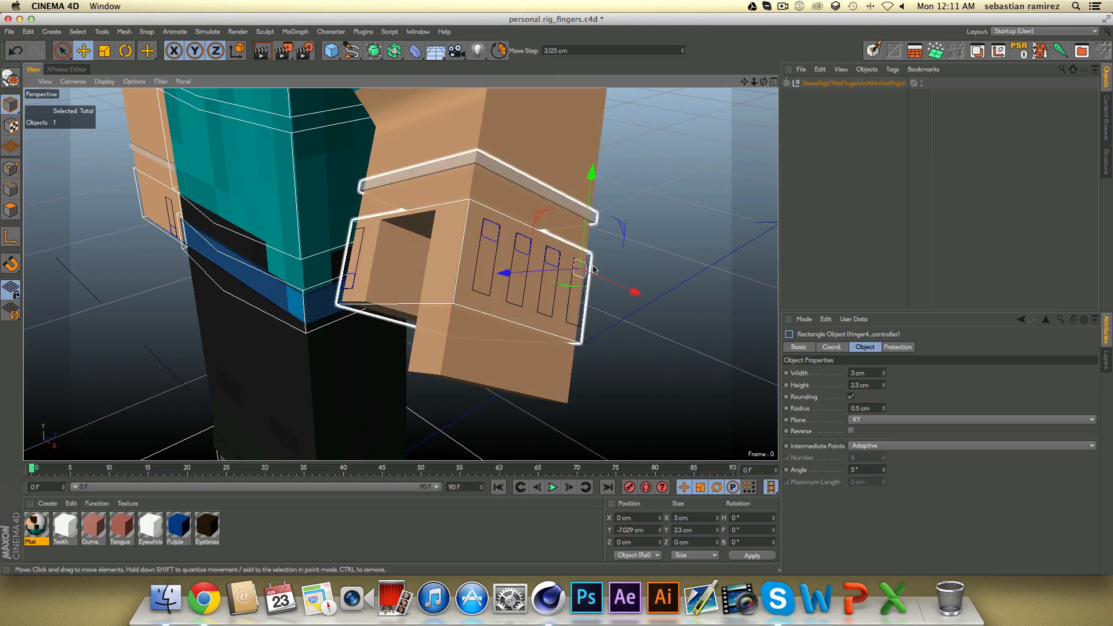
pyautogui.moveTo(568, 299)
pyautogui.keyDown('alt'); pyautogui.mouseDown()
pyautogui.moveTo(323, 278)
pyautogui.moveTo(553, 299)
pyautogui.mouseUp(); pyautogui.keyUp('alt')
pyautogui.press('super+z')
pyautogui.press('super+z')
pyautogui.press('super+z')
pyautogui.press('super+z')
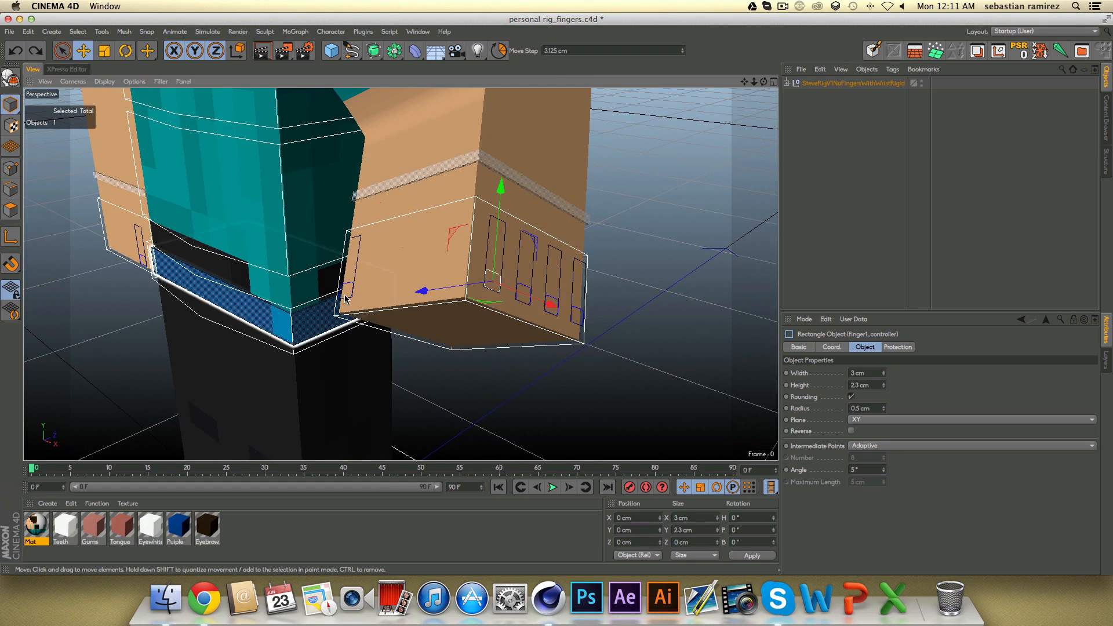
# Extend the right thumb by moving the finger5 controller to Y -7.029 cm, render the pose and undo the movement.
pyautogui.keyDown('alt'); pyautogui.moveTo(372, 293); pyautogui.dragTo(399, 401); pyautogui.keyUp('alt')
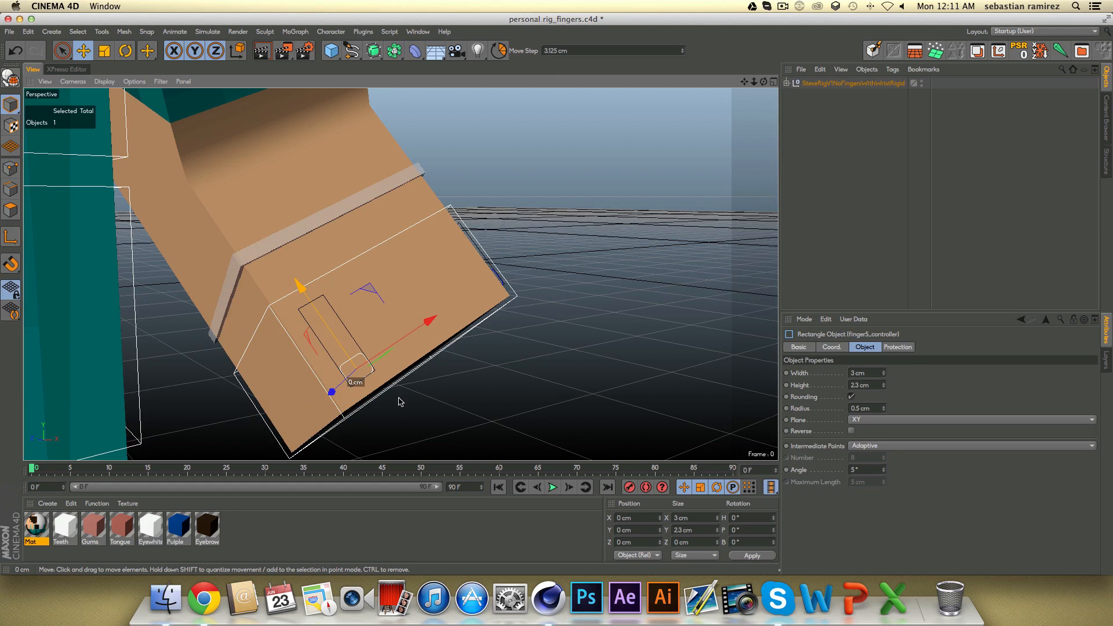
pyautogui.moveTo(341, 342); pyautogui.dragTo(310, 374)
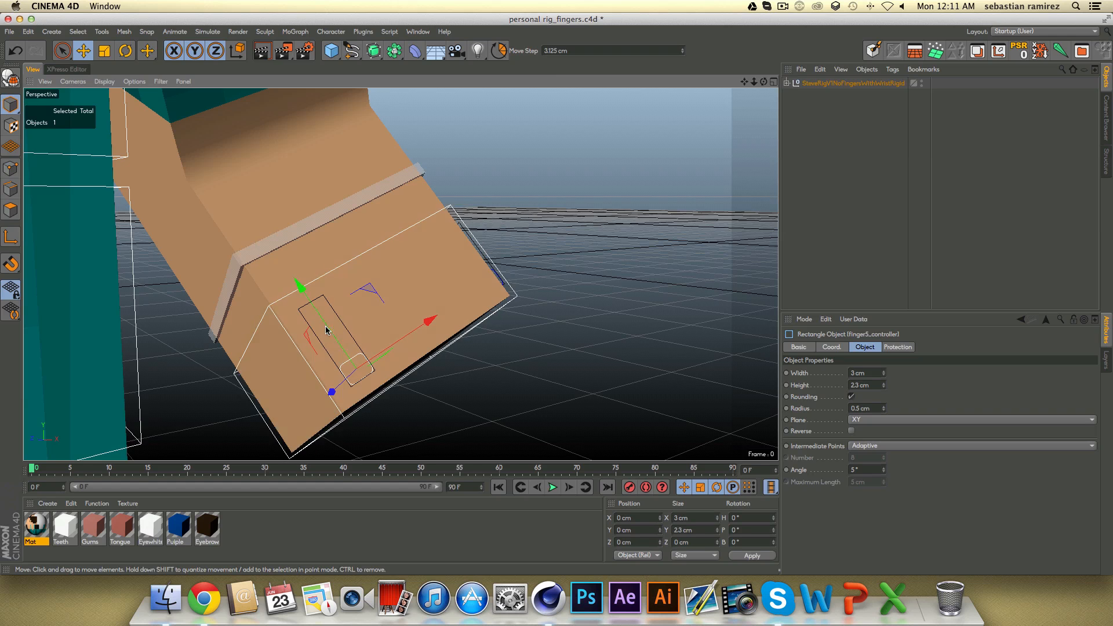
pyautogui.moveTo(332, 328); pyautogui.dragTo(210, 305)
pyautogui.keyDown('alt'); pyautogui.moveTo(289, 295); pyautogui.dragTo(227, 264); pyautogui.keyUp('alt')
pyautogui.click(262, 51)
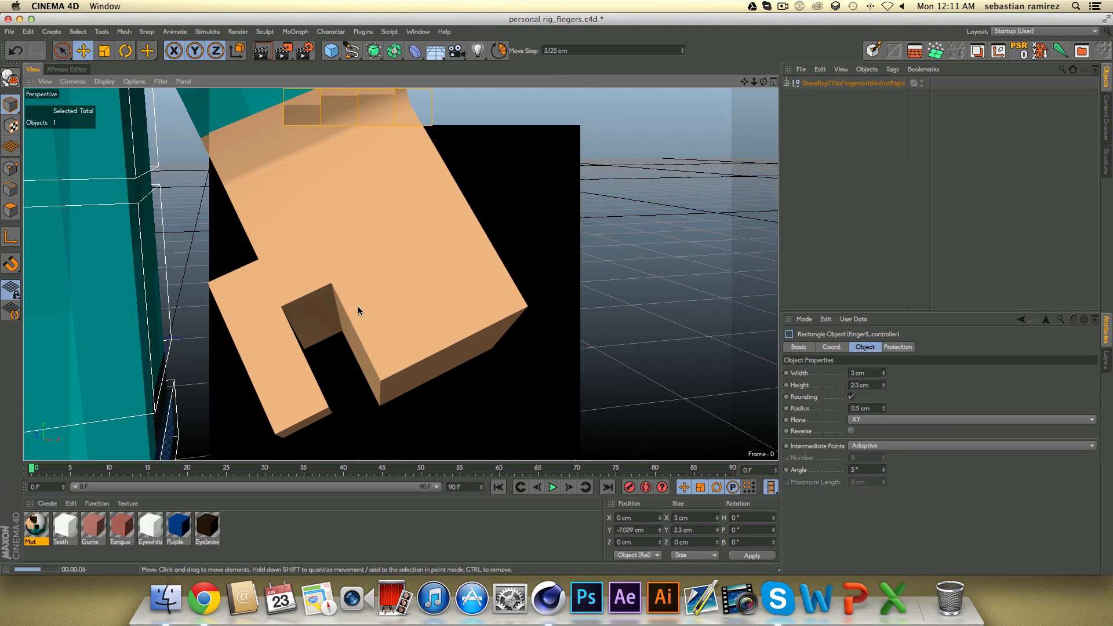
pyautogui.hotkey('ctrl', 'z')
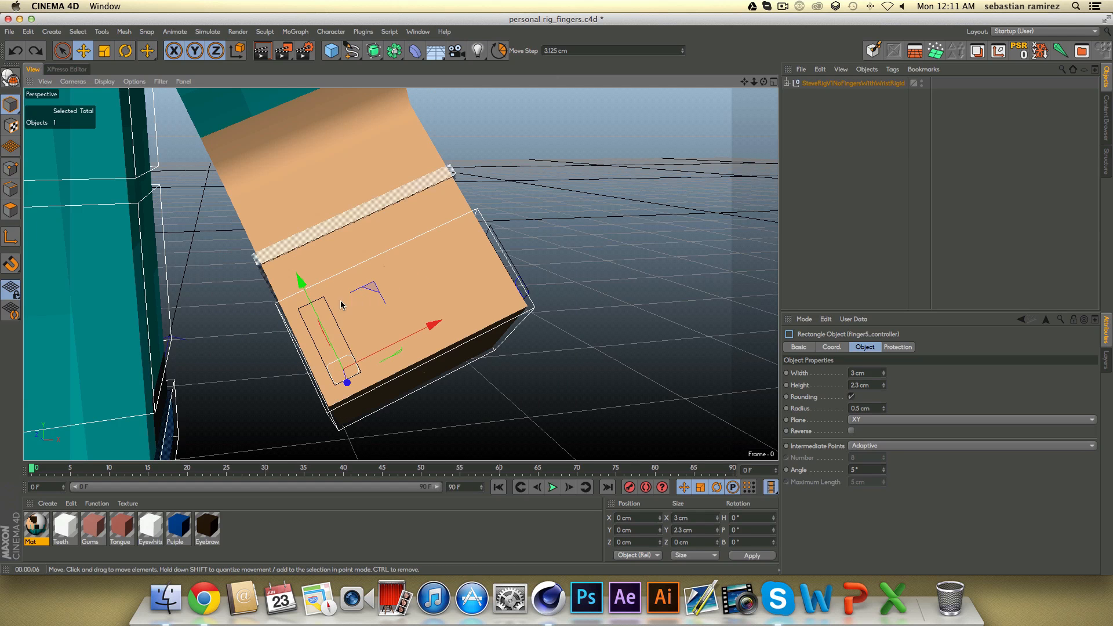
# Slide the second, third and fourth finger controllers of the right hand up together and rotate them to curl the fingers.
pyautogui.keyDown('alt'); pyautogui.moveTo(341, 304); pyautogui.dragTo(455, 318); pyautogui.keyUp('alt')
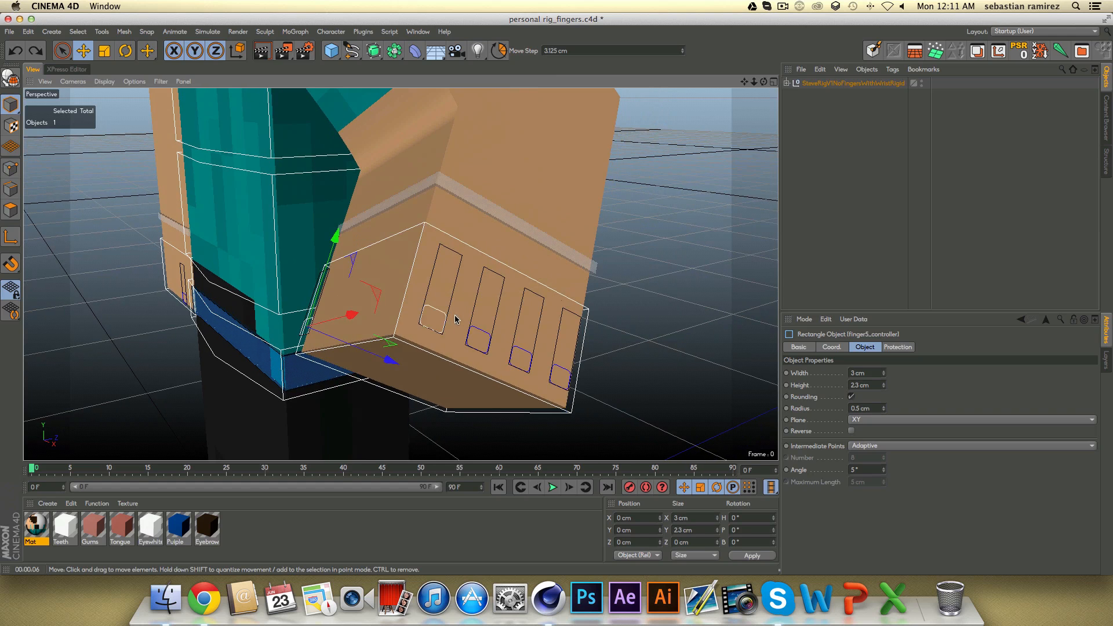
pyautogui.click(479, 342)
pyautogui.keyDown('shift'); pyautogui.click(538, 355); pyautogui.keyUp('shift')
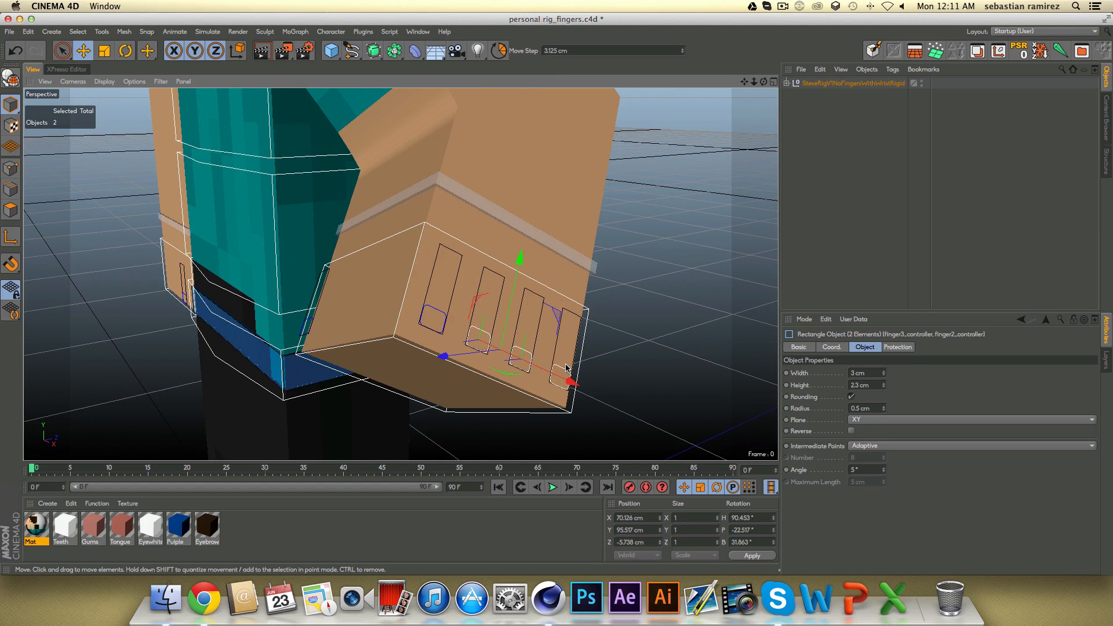
pyautogui.keyDown('shift'); pyautogui.click(568, 368); pyautogui.keyUp('shift')
pyautogui.moveTo(533, 265); pyautogui.dragTo(490, 278)
pyautogui.press('r')
pyautogui.press('e')
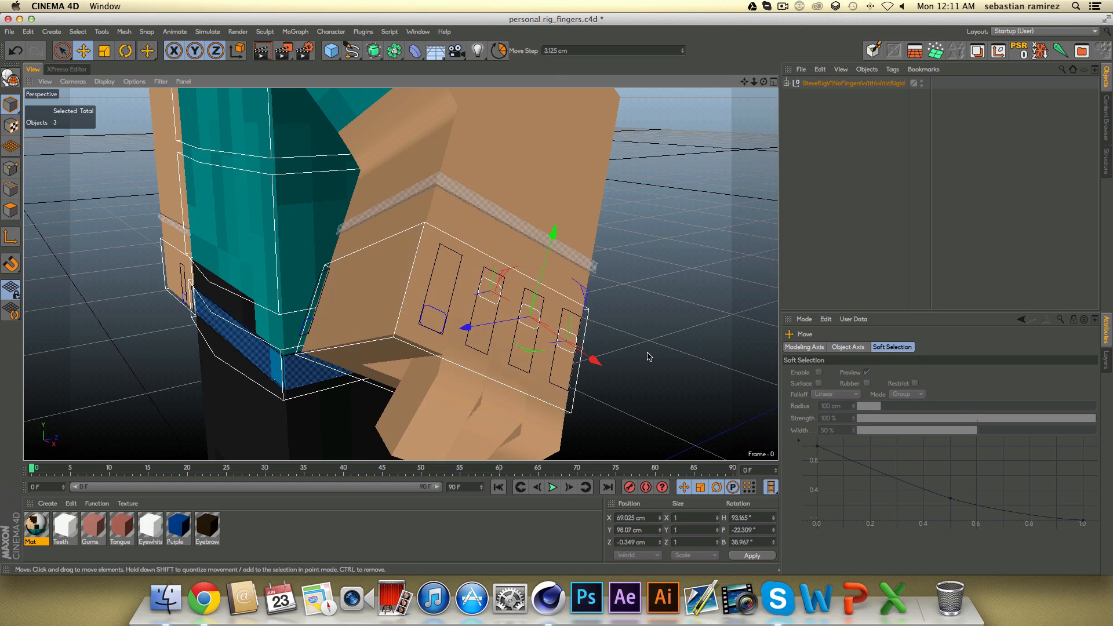
# Extend the right hand's first finger with its controller at X 0.884 cm and Y -7.029 cm, and render the posed hand.
pyautogui.click(648, 356)
pyautogui.keyDown('alt'); pyautogui.moveTo(649, 356); pyautogui.dragTo(580, 273, button='middle'); pyautogui.keyUp('alt')
pyautogui.click(482, 215)
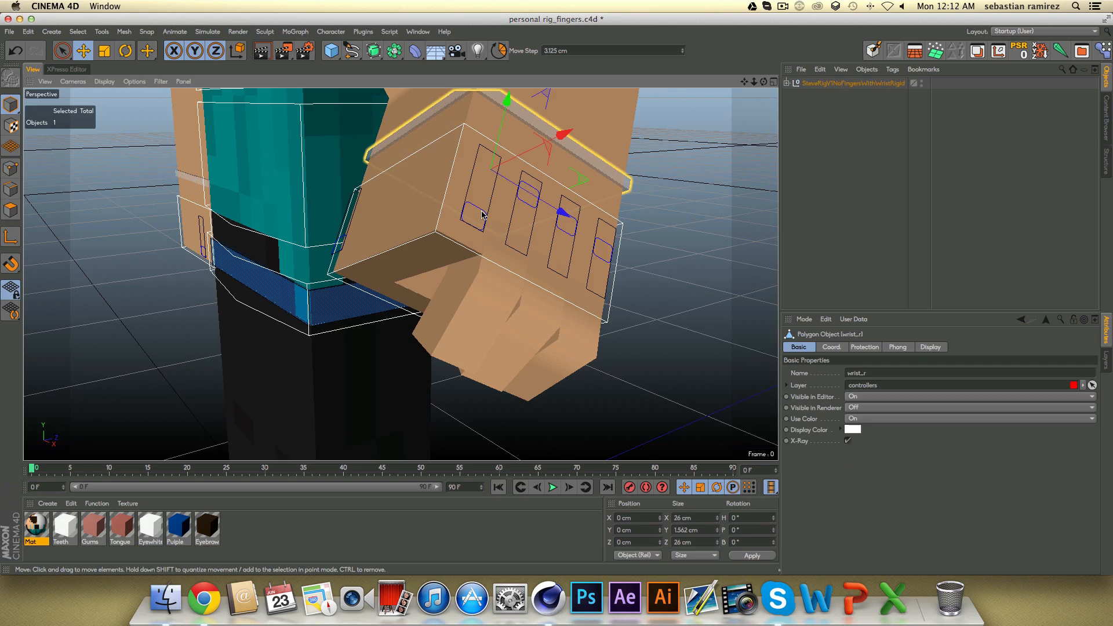
pyautogui.keyDown('alt'); pyautogui.moveTo(481, 226); pyautogui.dragTo(465, 195); pyautogui.keyUp('alt')
pyautogui.moveTo(488, 251); pyautogui.dragTo(577, 230)
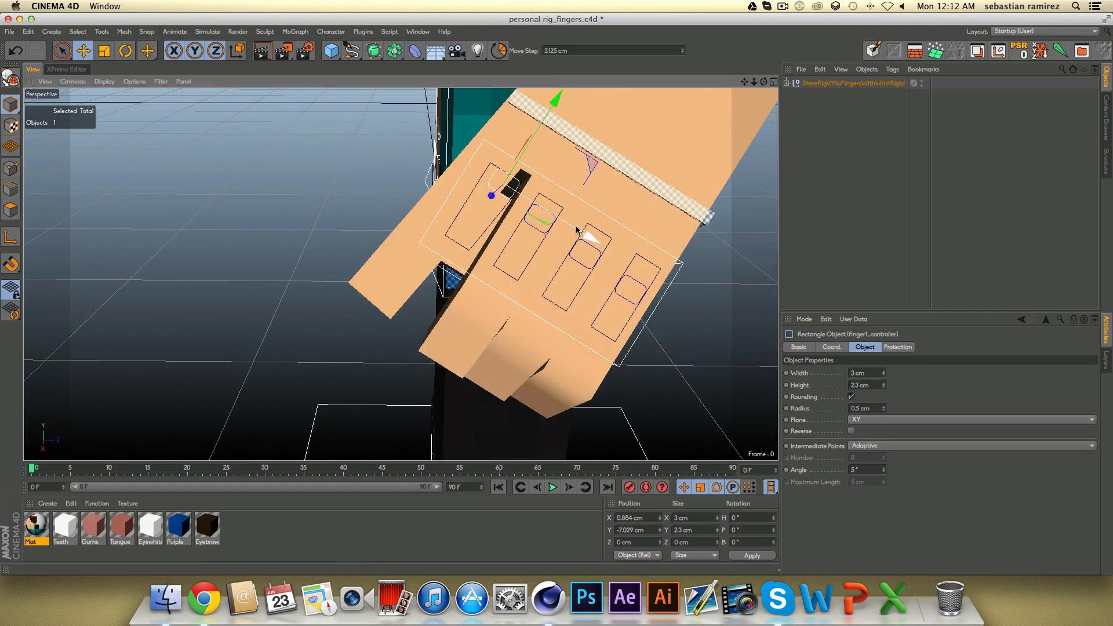
pyautogui.moveTo(523, 153); pyautogui.dragTo(458, 263)
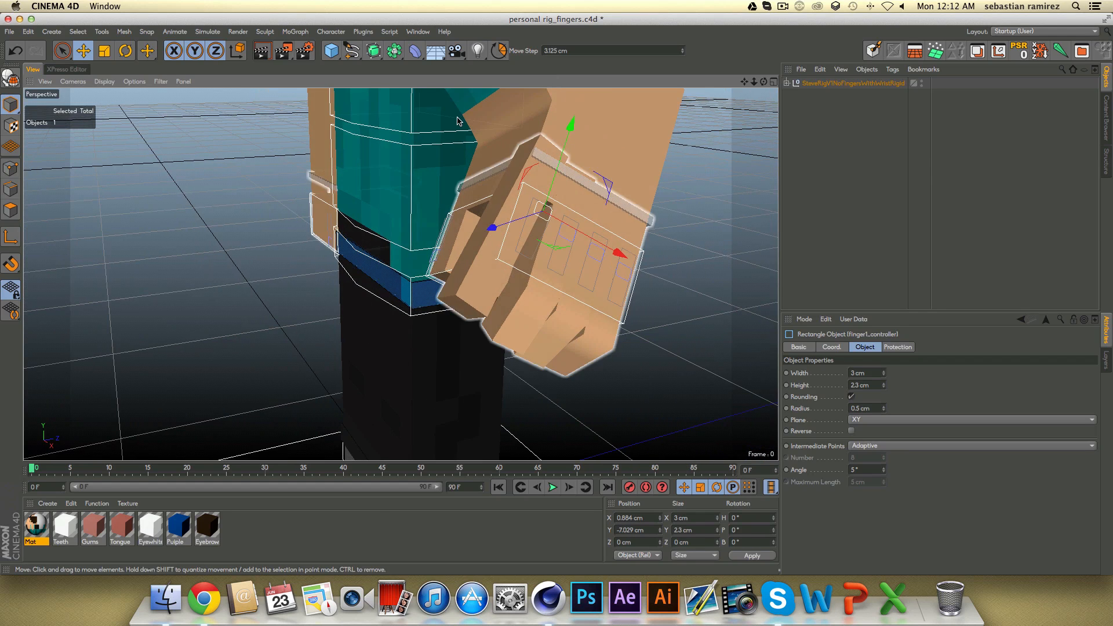
pyautogui.click(266, 55)
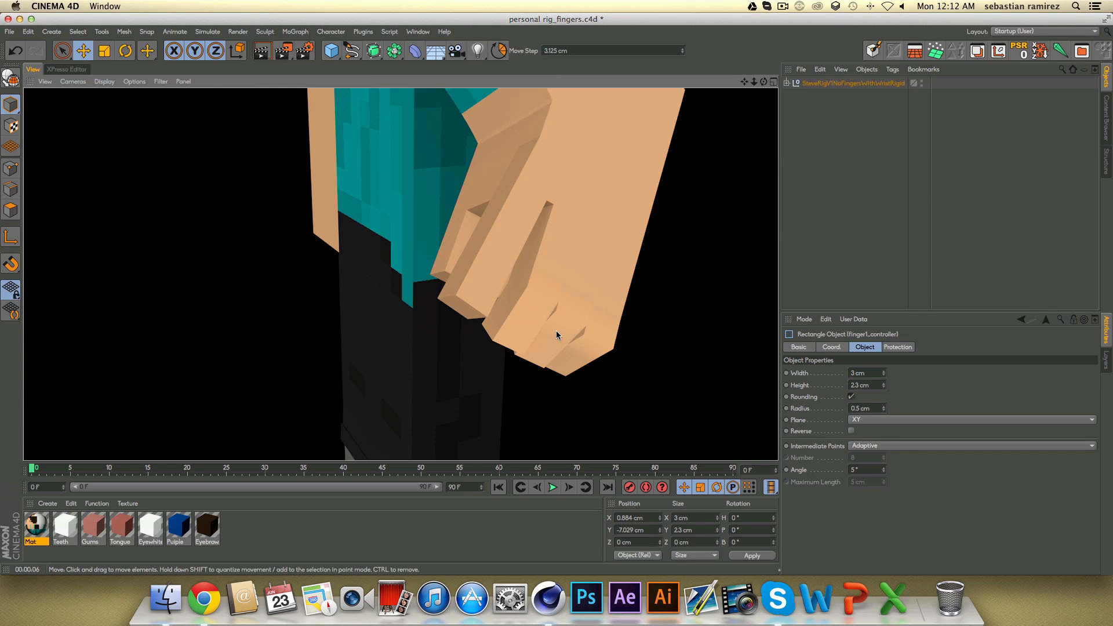
# Undo the right hand's finger poses and reset the right arm controller's position, scale and rotation.
pyautogui.click(540, 321)
pyautogui.moveTo(540, 322); pyautogui.dragTo(541, 326)
pyautogui.press('super+z')
pyautogui.press('super+z')
pyautogui.press('super+z')
pyautogui.press('super+z')
pyautogui.press('super+z')
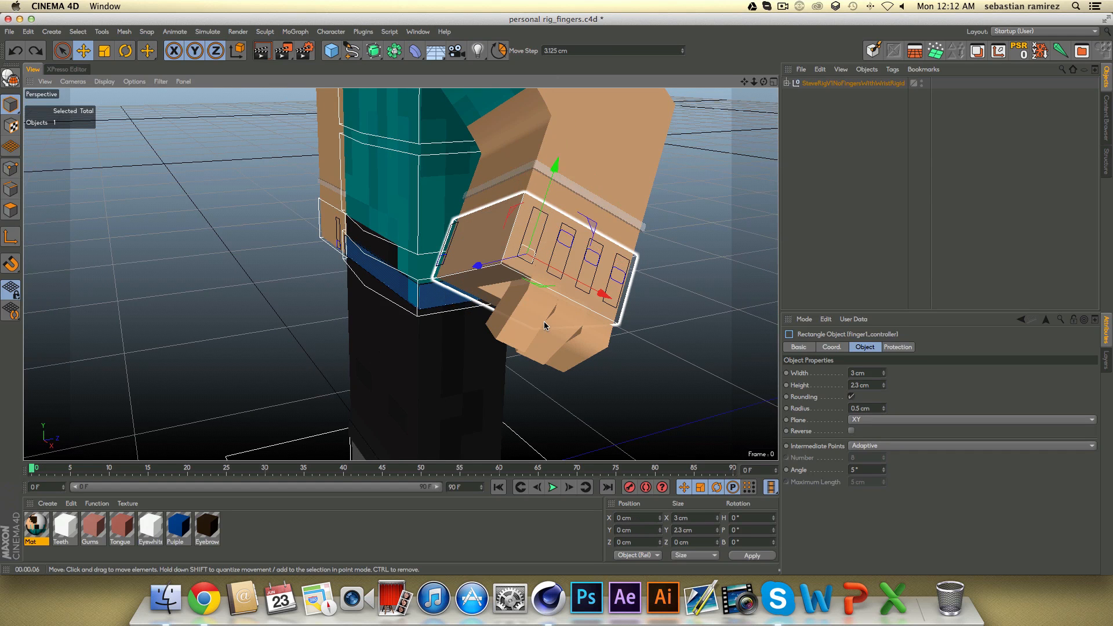
pyautogui.press('super+z')
pyautogui.press('super+z')
pyautogui.press('super+z')
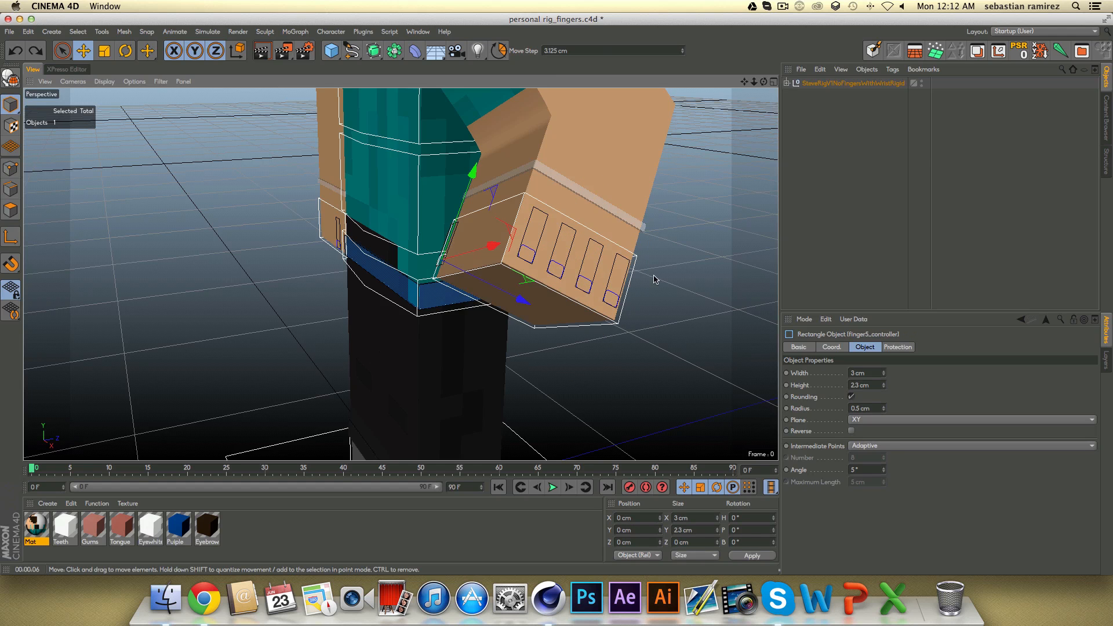
pyautogui.click(624, 326)
pyautogui.click(1019, 51)
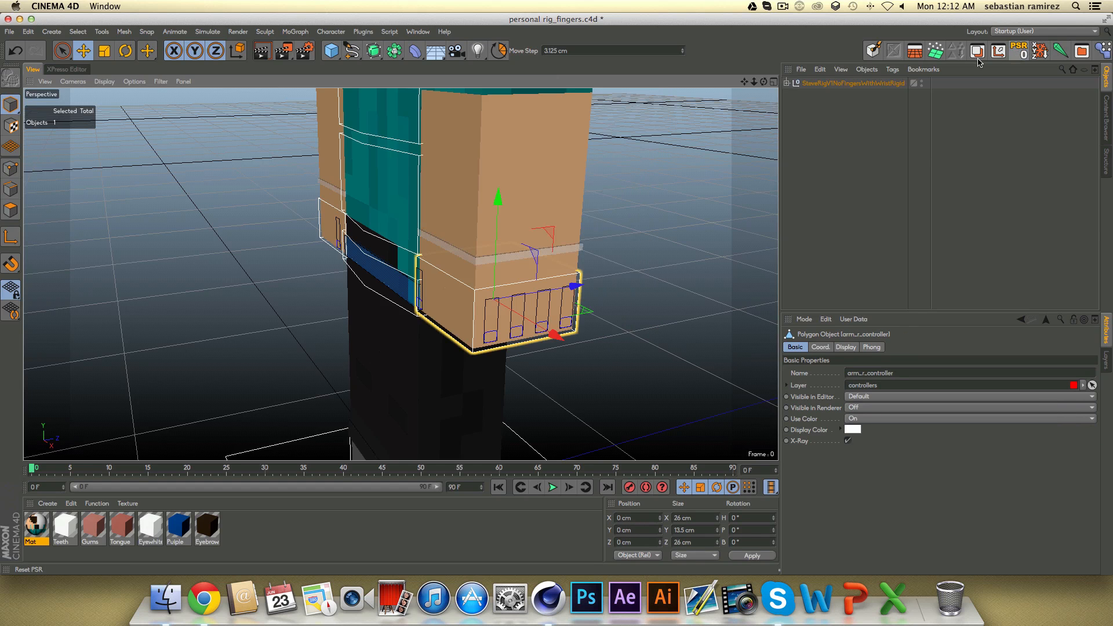
# Examine the character's face from the front together with the facial control panels around the head.
pyautogui.scroll(5, 556, 273)
pyautogui.scroll(-4, 510, 231)
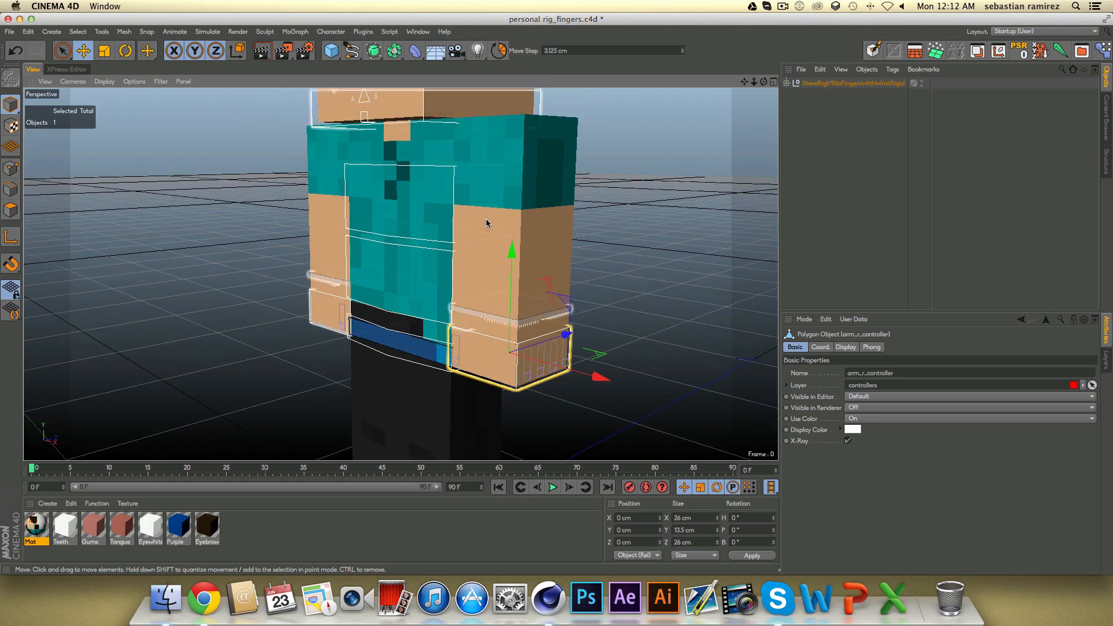
pyautogui.keyDown('alt'); pyautogui.moveTo(486, 220); pyautogui.dragTo(564, 272, button='middle'); pyautogui.keyUp('alt')
pyautogui.keyDown('alt'); pyautogui.moveTo(565, 269); pyautogui.dragTo(603, 255); pyautogui.keyUp('alt')
pyautogui.scroll(-3, 528, 259)
pyautogui.keyDown('alt'); pyautogui.moveTo(528, 259); pyautogui.dragTo(565, 264); pyautogui.keyUp('alt')
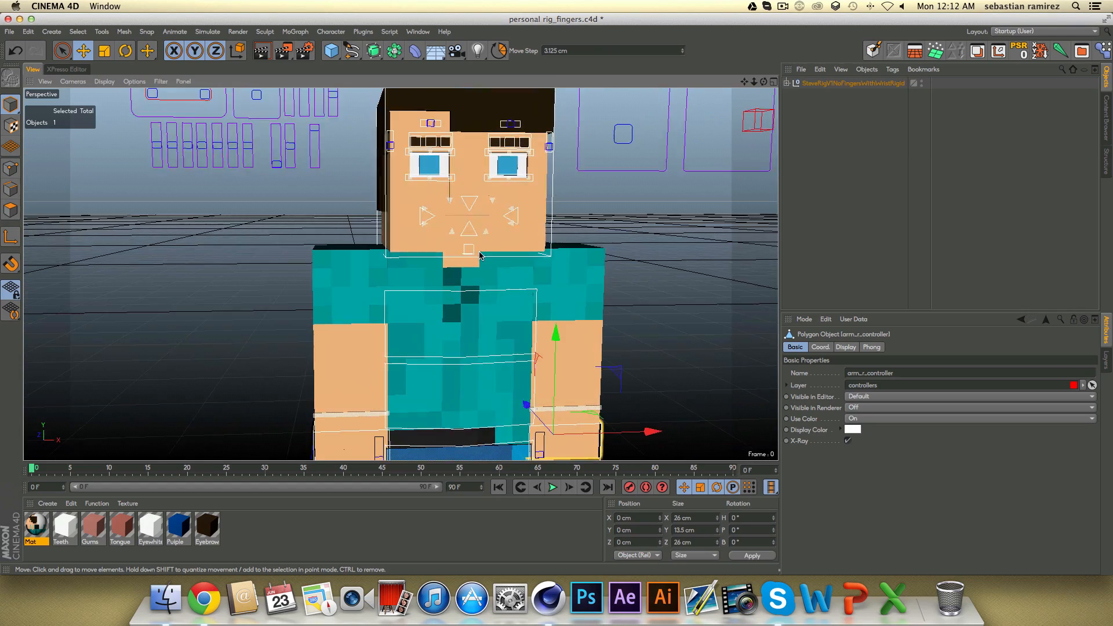
pyautogui.keyDown('alt'); pyautogui.moveTo(485, 251); pyautogui.dragTo(495, 278, button='middle'); pyautogui.keyUp('alt')
pyautogui.press('e')
pyautogui.click(575, 324)
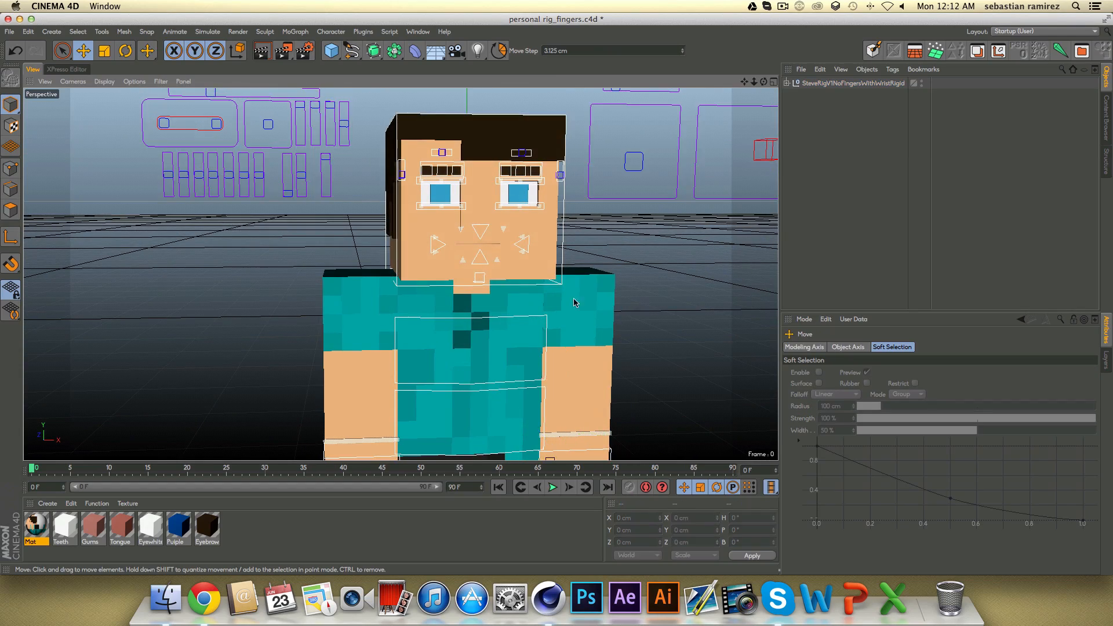
pyautogui.scroll(-3, 573, 304)
pyautogui.keyDown('alt'); pyautogui.moveTo(455, 284); pyautogui.dragTo(477, 268); pyautogui.keyUp('alt')
pyautogui.keyDown('alt'); pyautogui.moveTo(477, 268); pyautogui.dragTo(463, 329, button='middle'); pyautogui.keyUp('alt')
pyautogui.scroll(2, 463, 328)
pyautogui.keyDown('alt'); pyautogui.moveTo(505, 311); pyautogui.dragTo(405, 302); pyautogui.keyUp('alt')
pyautogui.scroll(3, 405, 302)
pyautogui.keyDown('alt'); pyautogui.moveTo(432, 272); pyautogui.dragTo(388, 304, button='middle'); pyautogui.keyUp('alt')
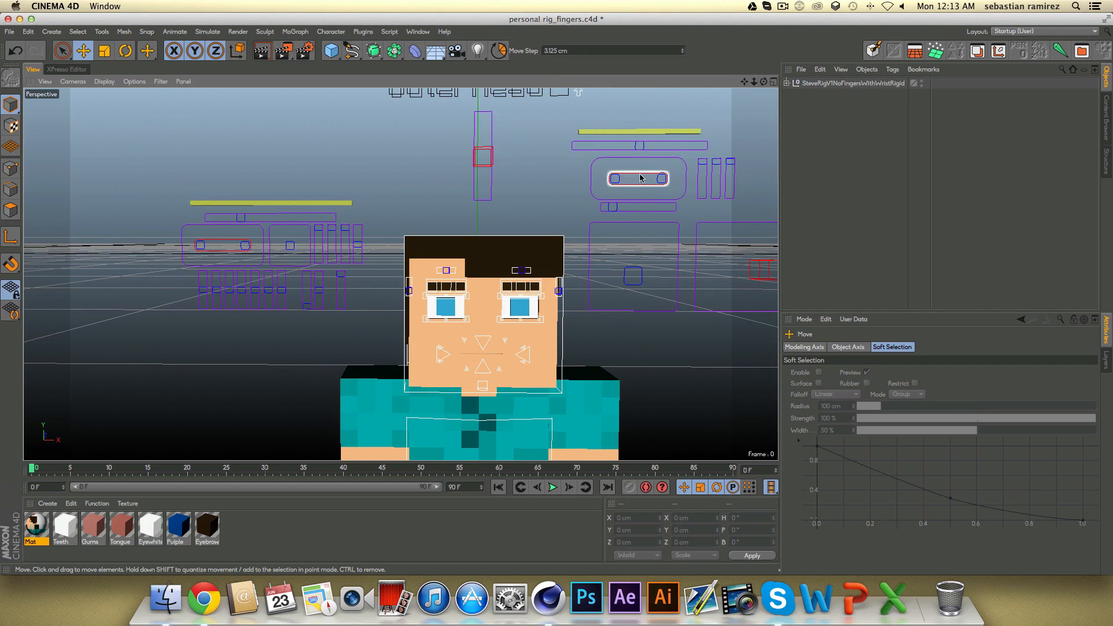
# Try moving the eye control panel sideways to about X -14.9 cm using its yellow bar, and undo the move.
pyautogui.click(698, 131)
pyautogui.moveTo(697, 131); pyautogui.dragTo(670, 132)
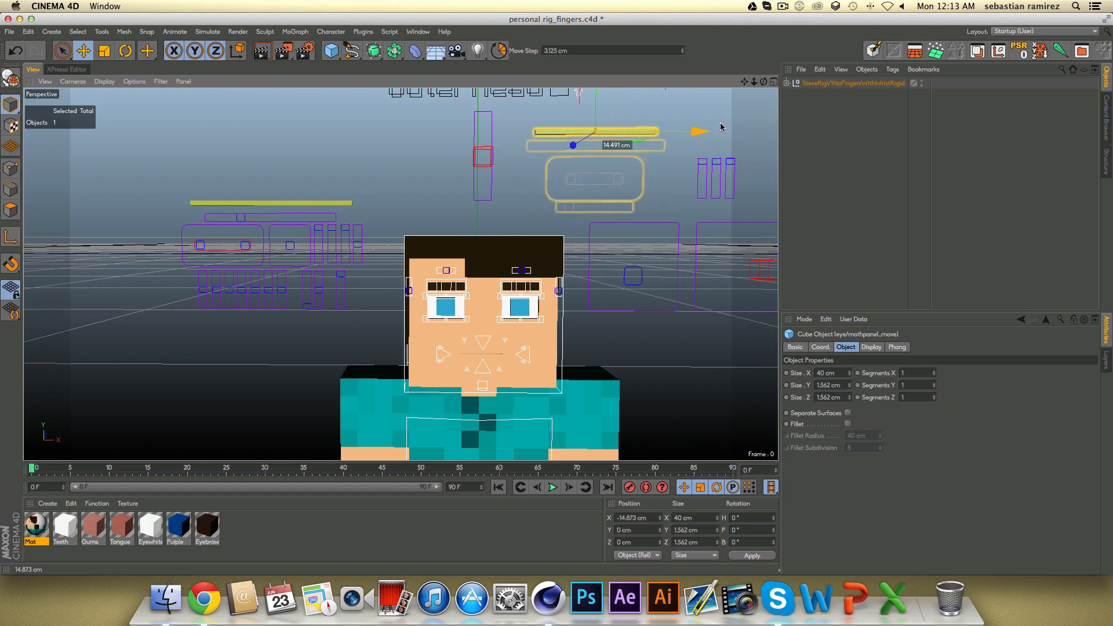
pyautogui.press('super+z')
# Try moving both pupils together with the red shared pupil controller in the eye panel, and undo the moves.
pyautogui.click(638, 177)
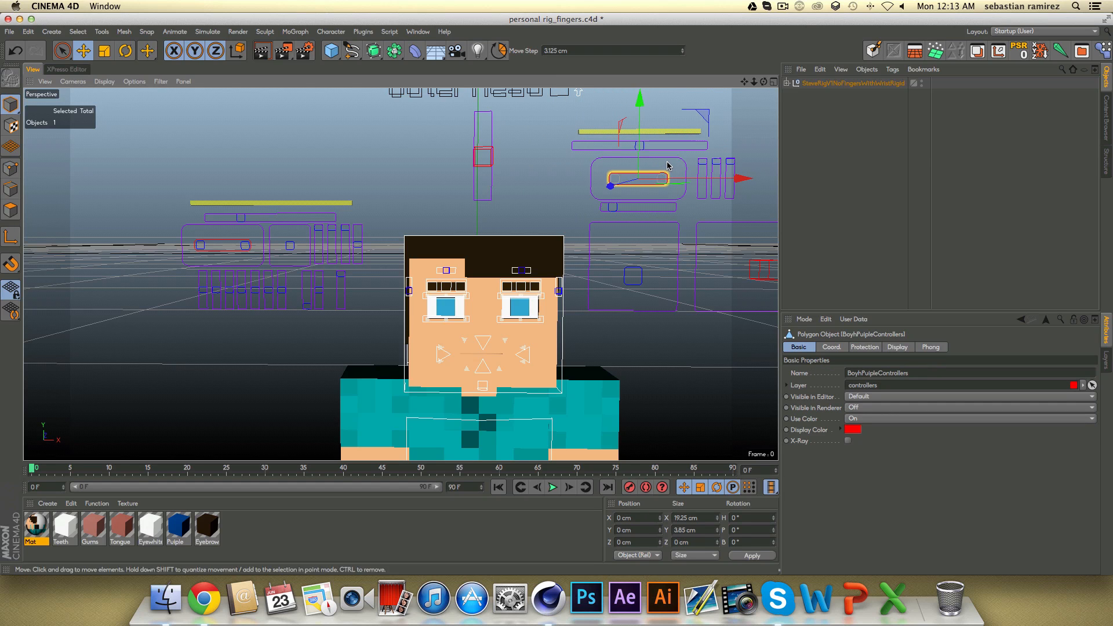
pyautogui.moveTo(663, 172); pyautogui.dragTo(705, 145)
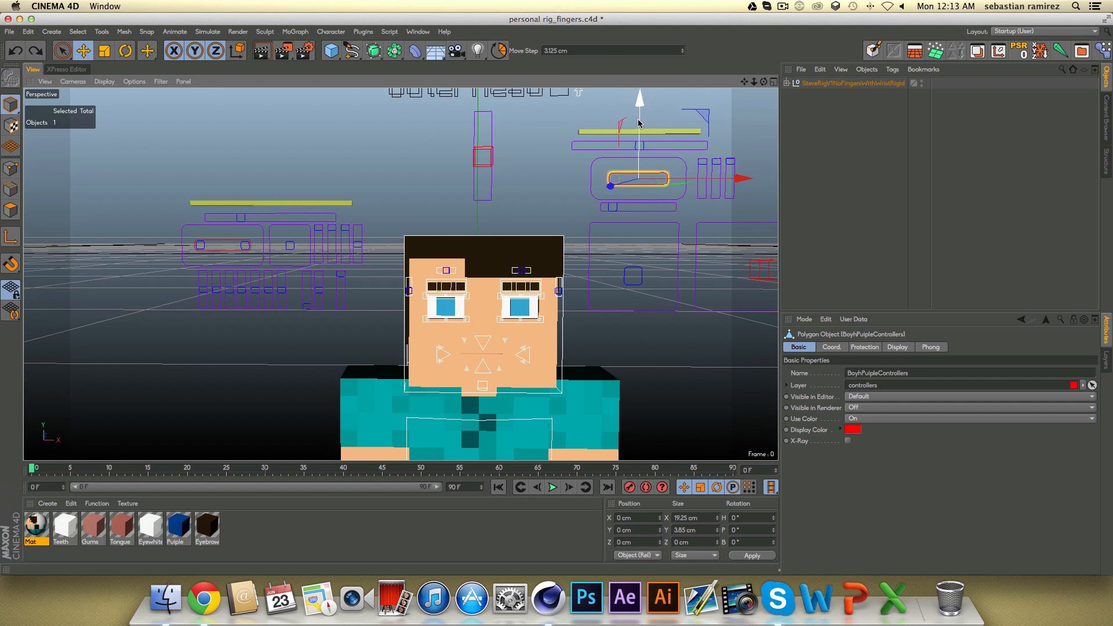
pyautogui.moveTo(638, 145); pyautogui.dragTo(639, 138)
pyautogui.press('super+z')
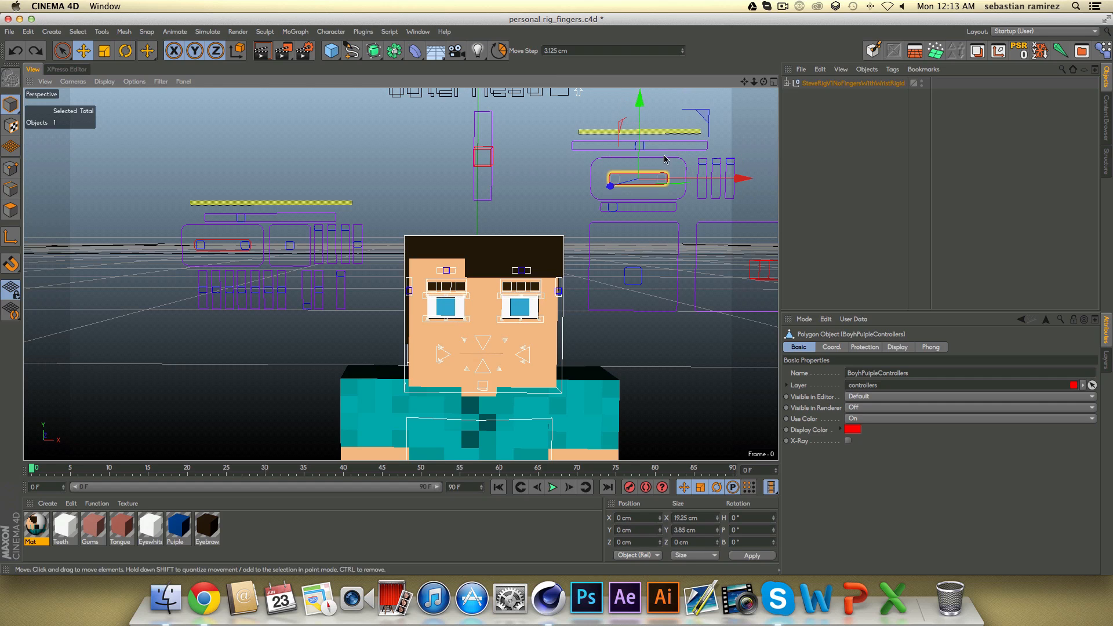
# Try moving only the left pupil with its blue controller, outward and up to about Y 4.1 cm, and undo the move.
pyautogui.click(629, 177)
pyautogui.click(616, 179)
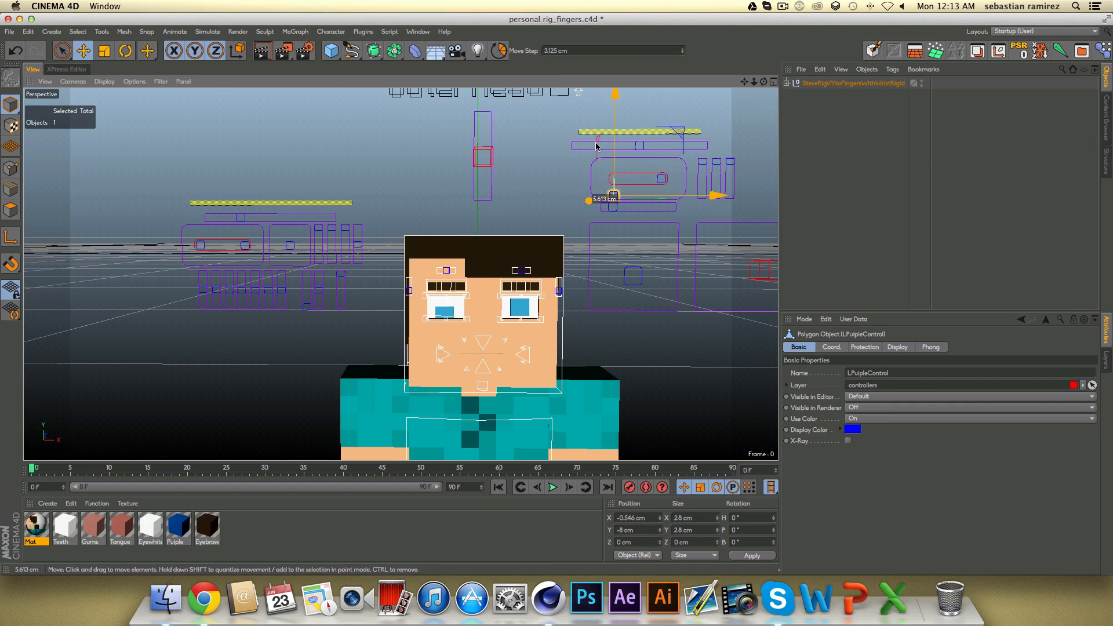
pyautogui.moveTo(624, 124); pyautogui.dragTo(543, 112)
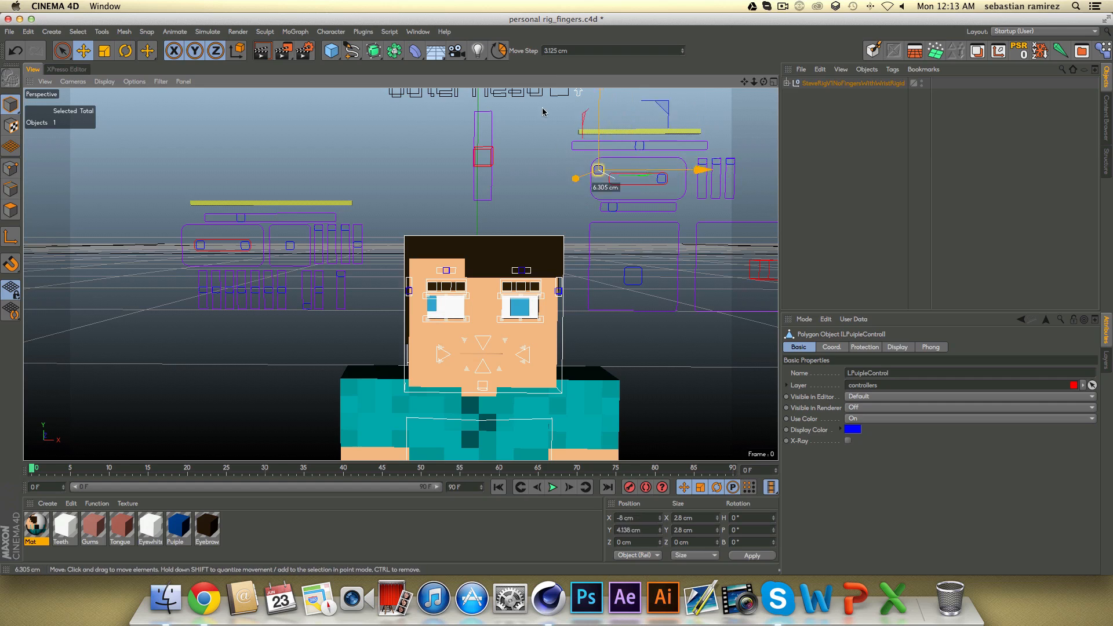
pyautogui.press('super+z')
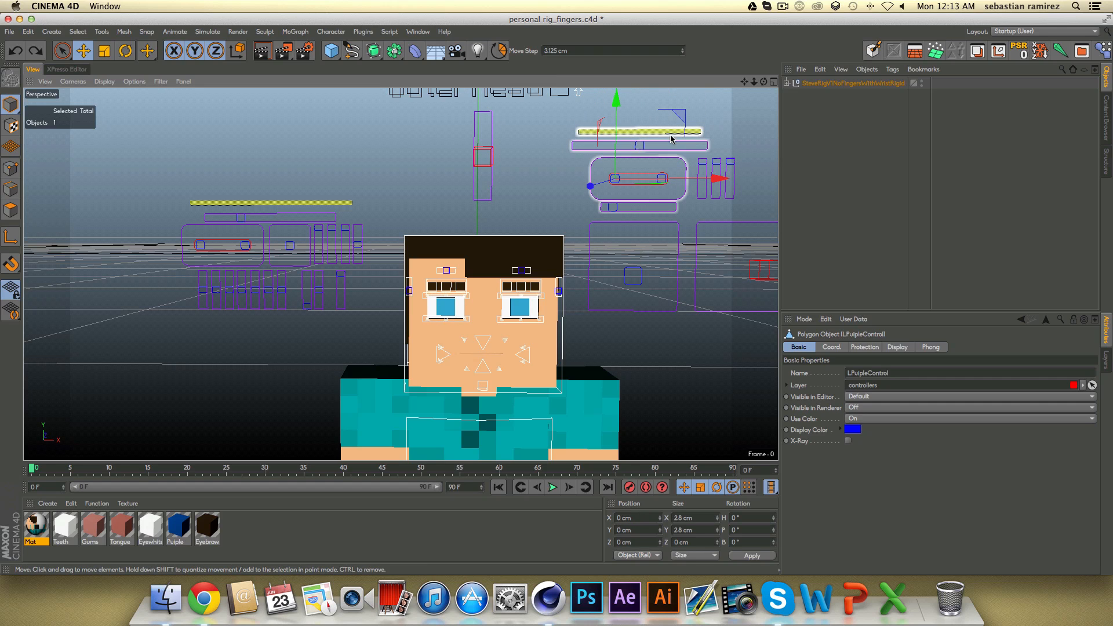
# Try moving only the right pupil with its own blue controller in the eye panel, and undo the move.
pyautogui.click(673, 168)
pyautogui.click(662, 178)
pyautogui.click(669, 169)
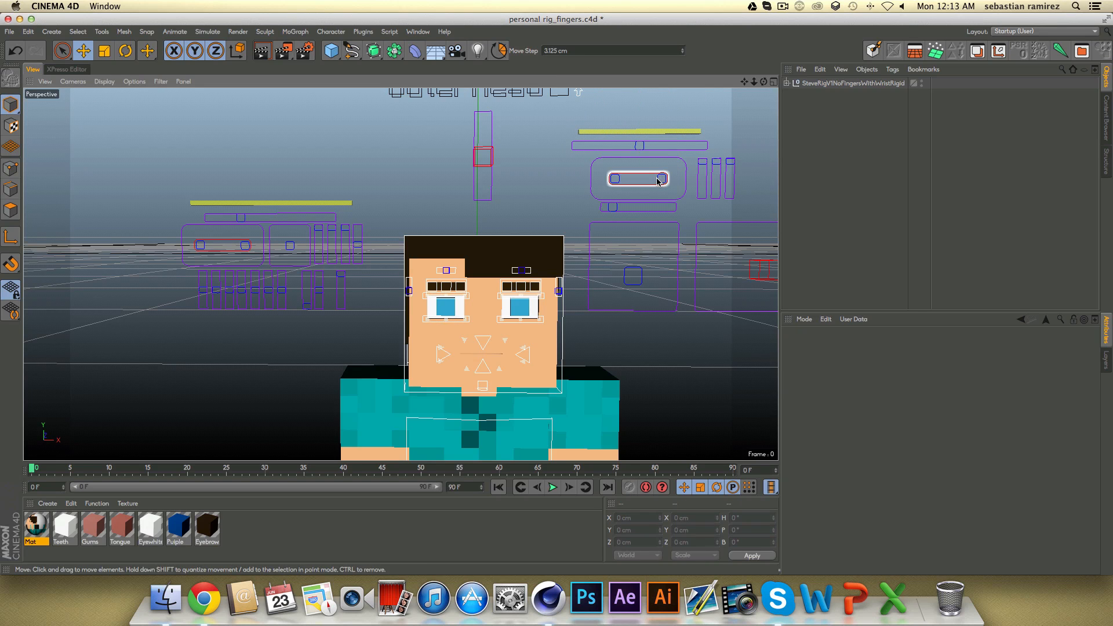
pyautogui.moveTo(660, 181); pyautogui.dragTo(704, 197)
pyautogui.press('super+z')
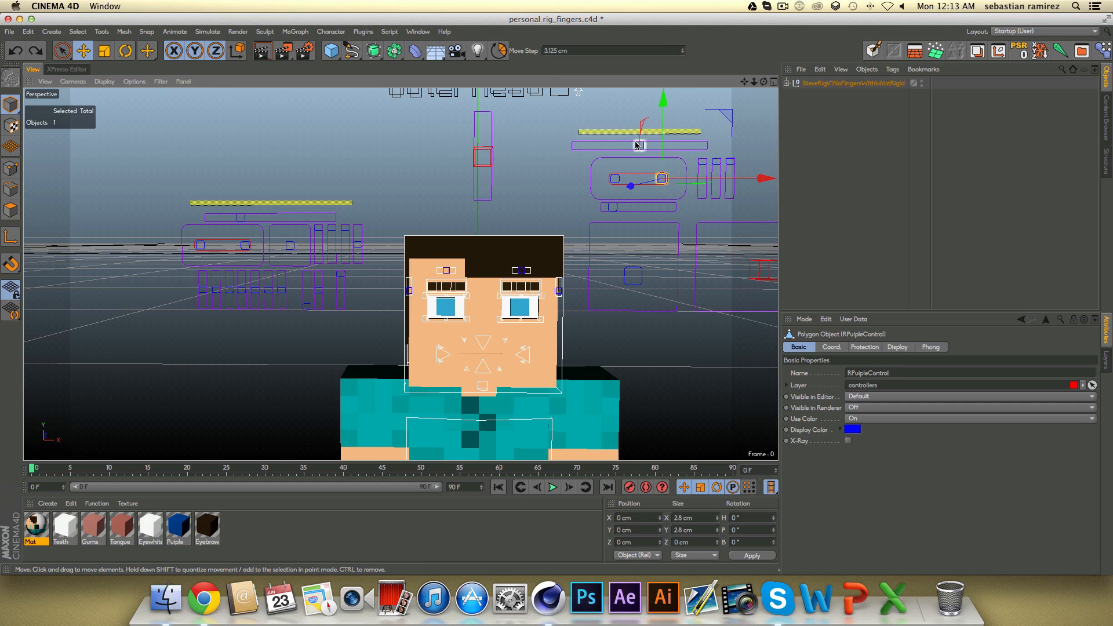
# Try shifting both eyes sideways with the shift controller to about X 18.7 cm, and undo the shift.
pyautogui.click(642, 147)
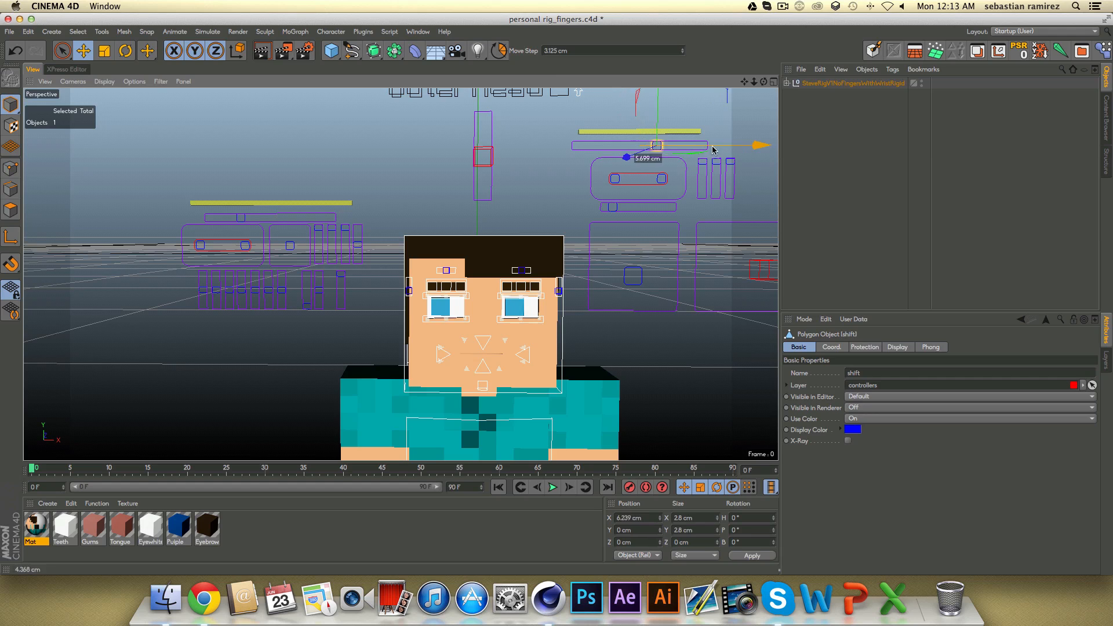
pyautogui.moveTo(731, 150); pyautogui.dragTo(680, 157)
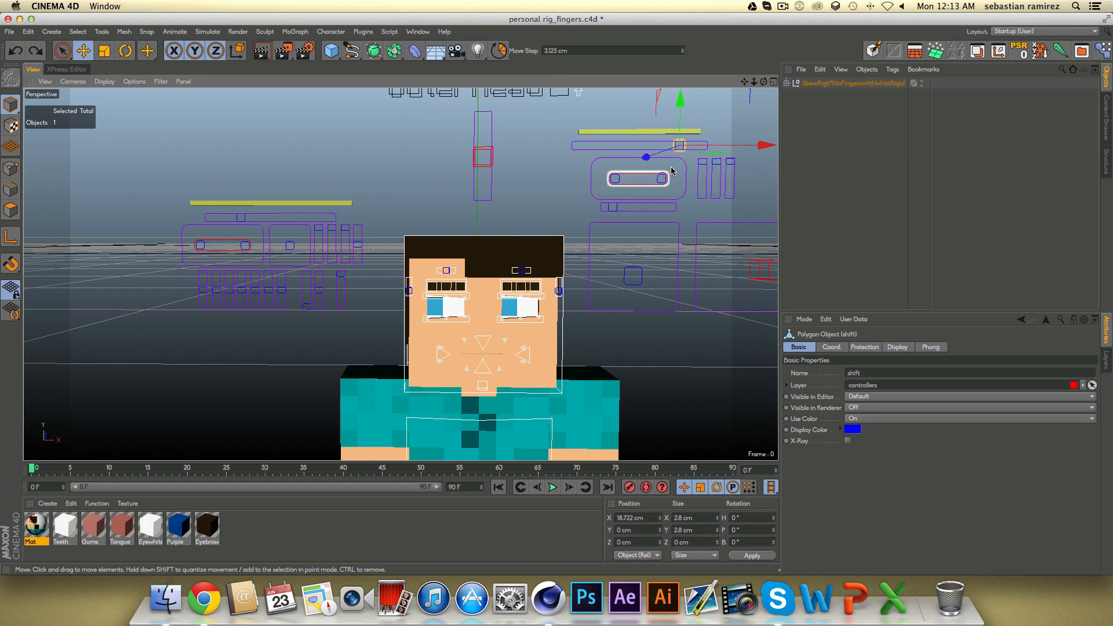
pyautogui.press('super+z')
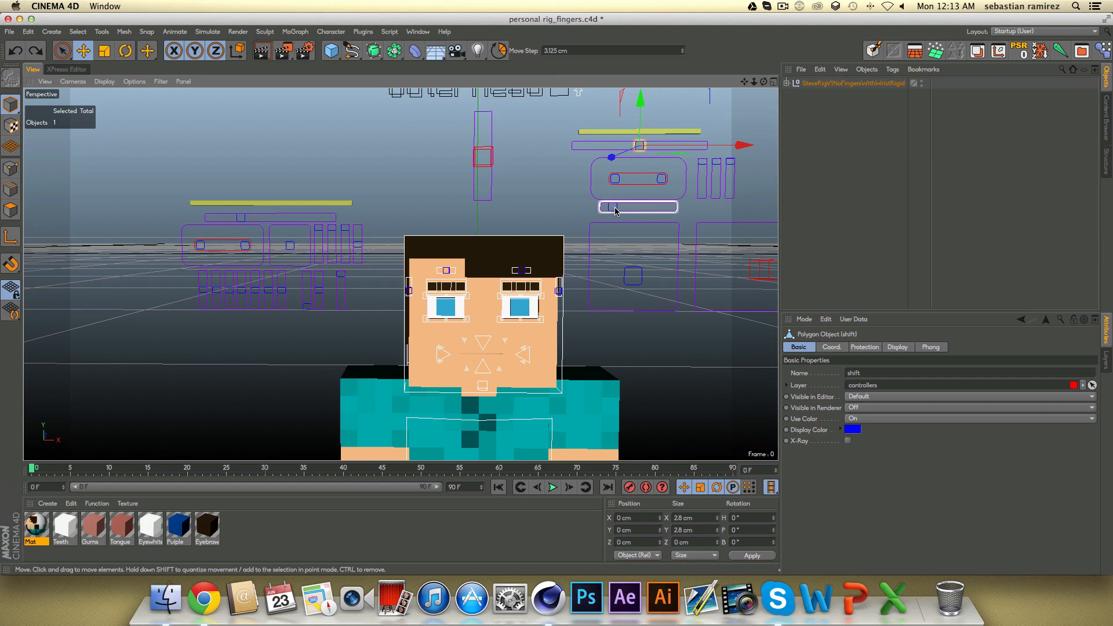
# Try lowering the tteeth_cont slider beside the eye panel to about Y -2.7 cm, and return it to 0 cm.
pyautogui.click(702, 163)
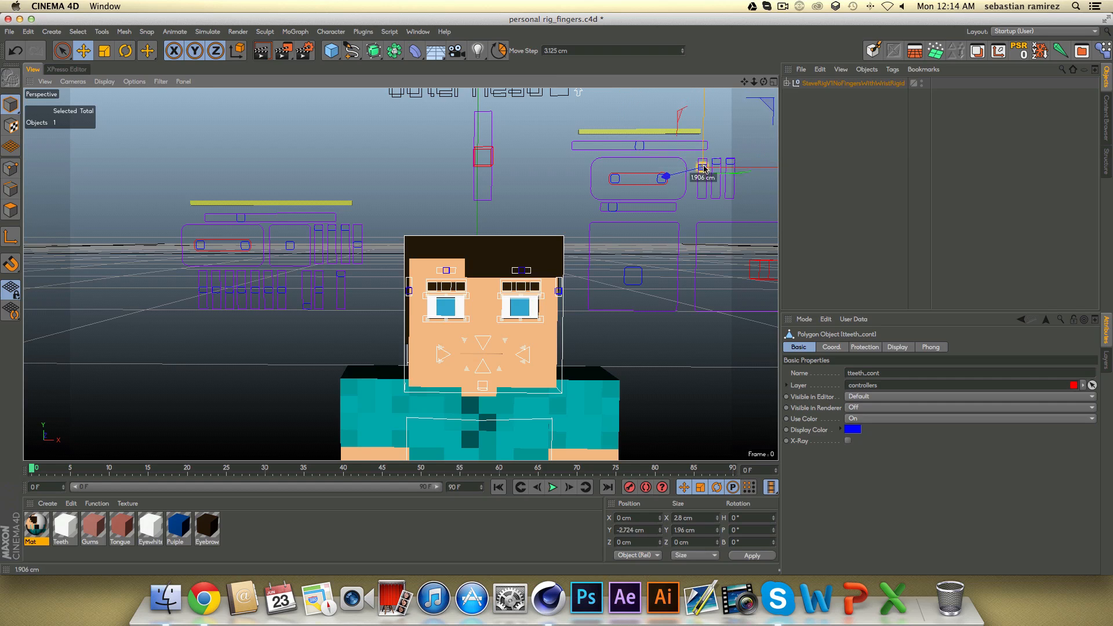
pyautogui.moveTo(705, 169); pyautogui.dragTo(696, 121)
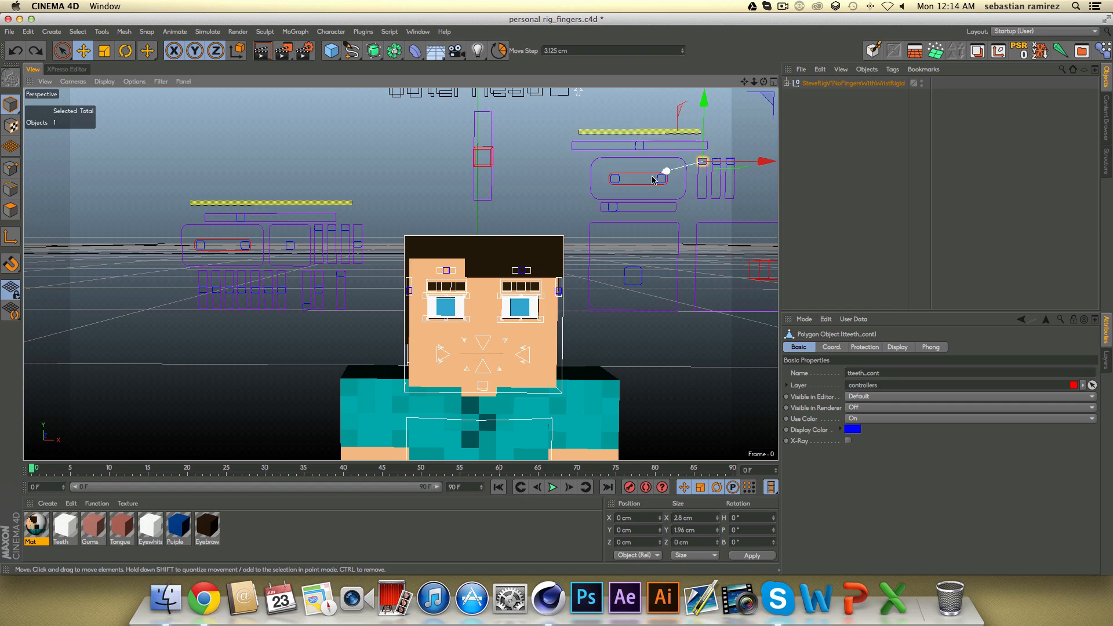
# Try moving both eyebrows with their shared position controller to about X -7.8 cm and Y 5 cm, and undo the move.
pyautogui.keyDown('alt'); pyautogui.moveTo(653, 179); pyautogui.dragTo(372, 201); pyautogui.keyUp('alt')
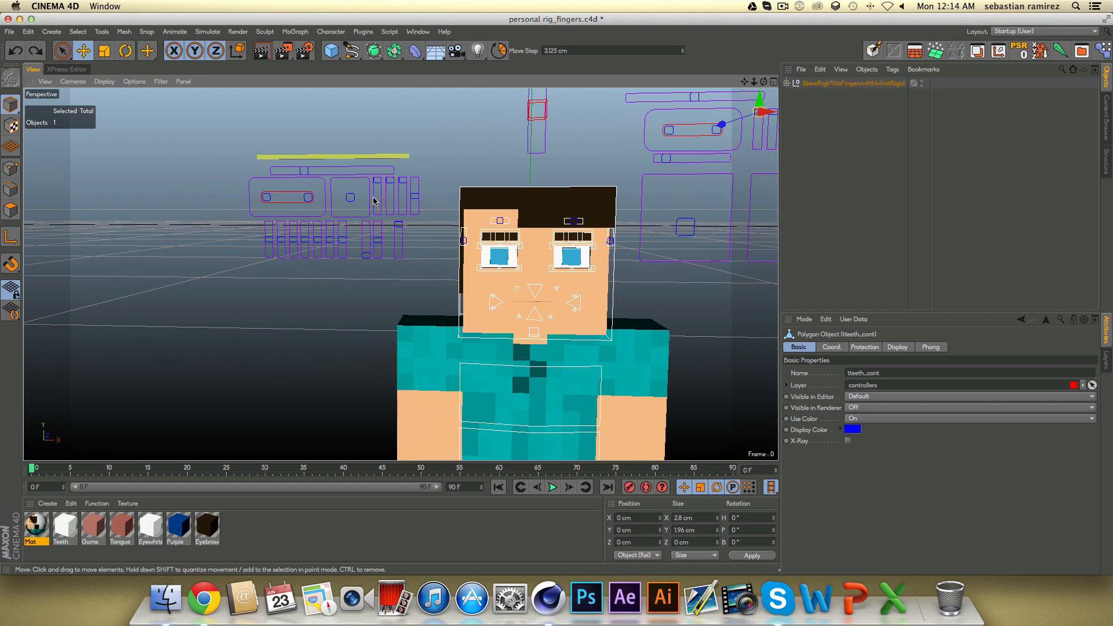
pyautogui.click(295, 203)
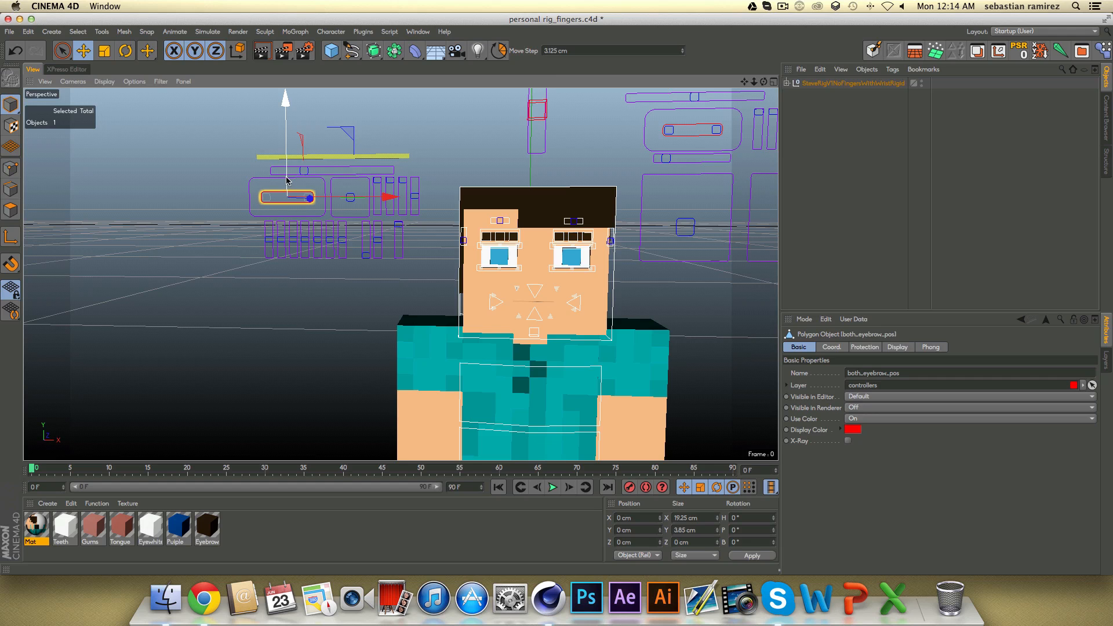
pyautogui.moveTo(287, 180); pyautogui.dragTo(360, 125)
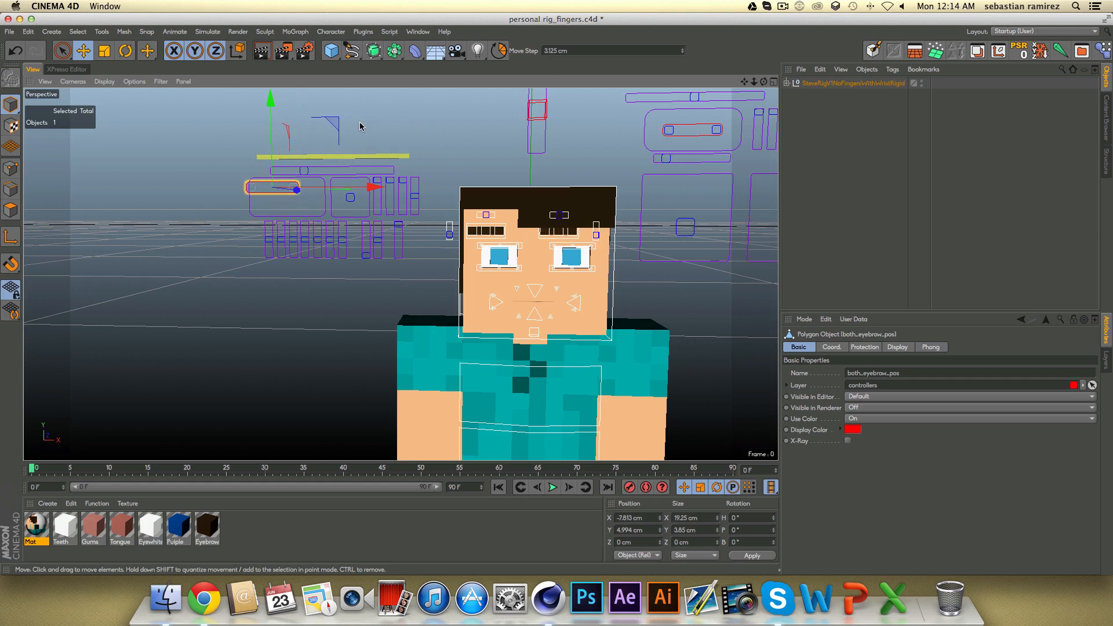
pyautogui.hotkey('ctrl', 'z')
pyautogui.hotkey('ctrl', 'z')
# Try moving the left eyebrow alone, raising both eyebrows to Y 7.813 cm and lifting the left one further, undoing each pose.
pyautogui.moveTo(267, 201); pyautogui.dragTo(212, 139)
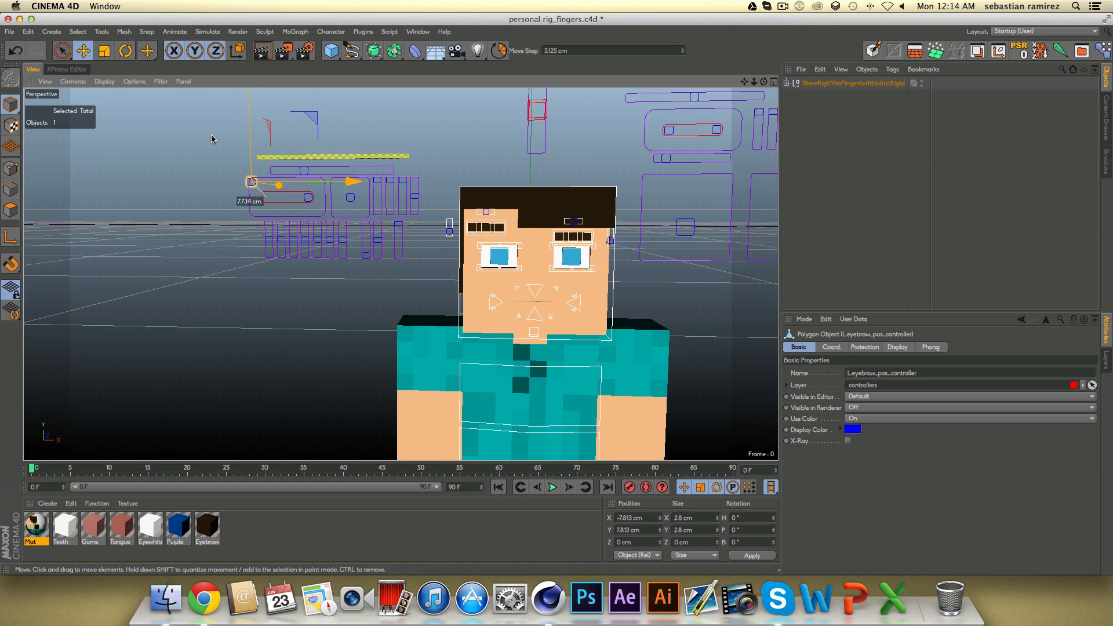
pyautogui.hotkey('ctrl', 'z')
pyautogui.moveTo(285, 111); pyautogui.dragTo(286, 99)
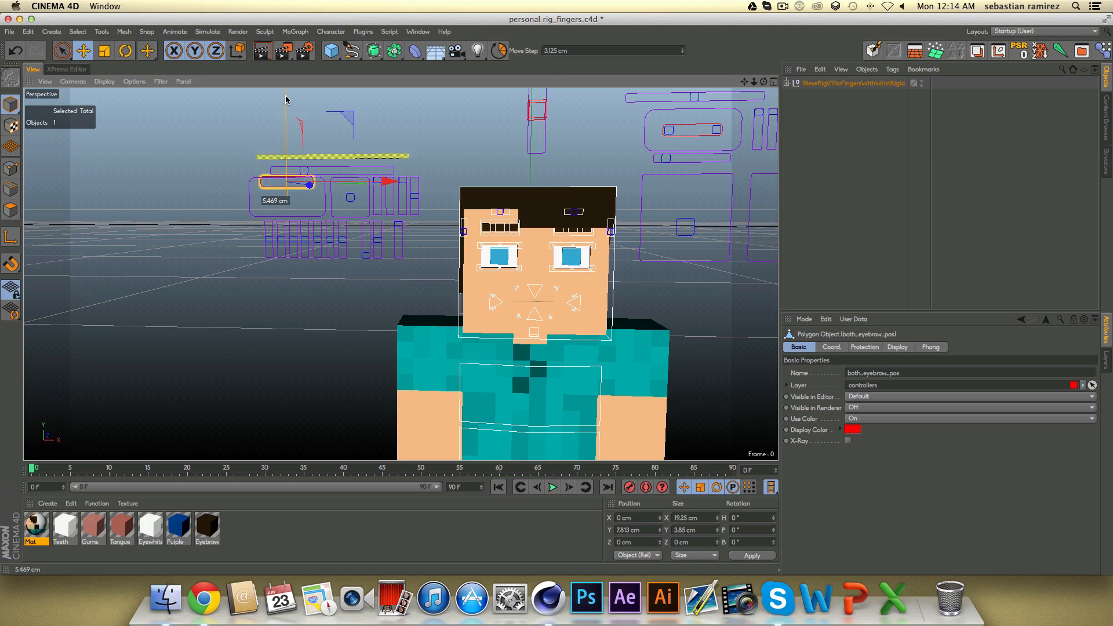
pyautogui.click(267, 185)
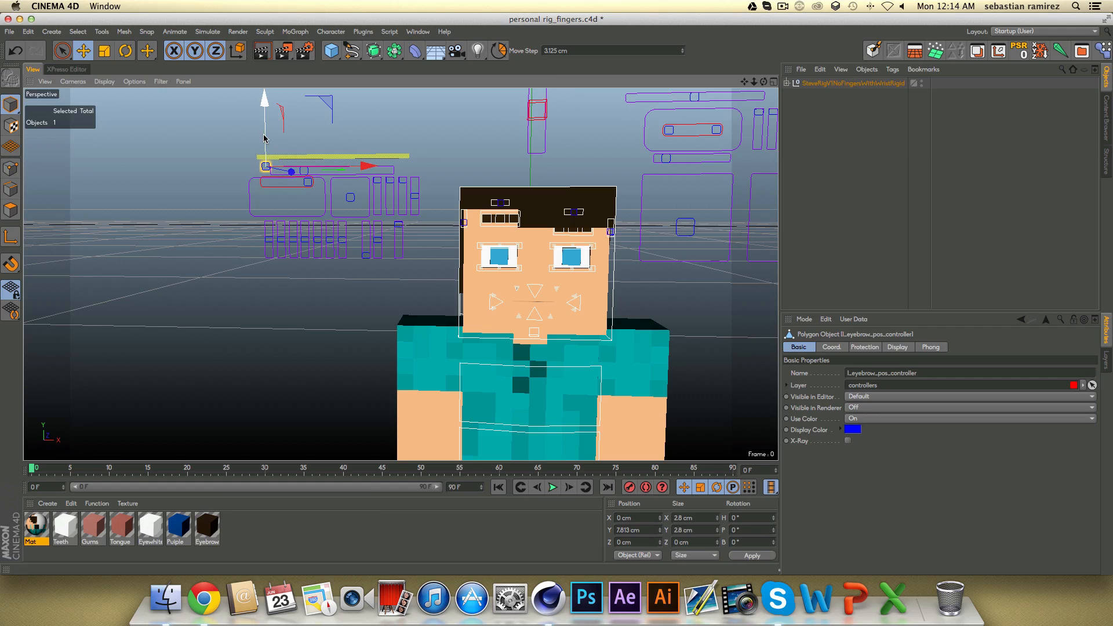
pyautogui.moveTo(264, 138); pyautogui.dragTo(264, 79)
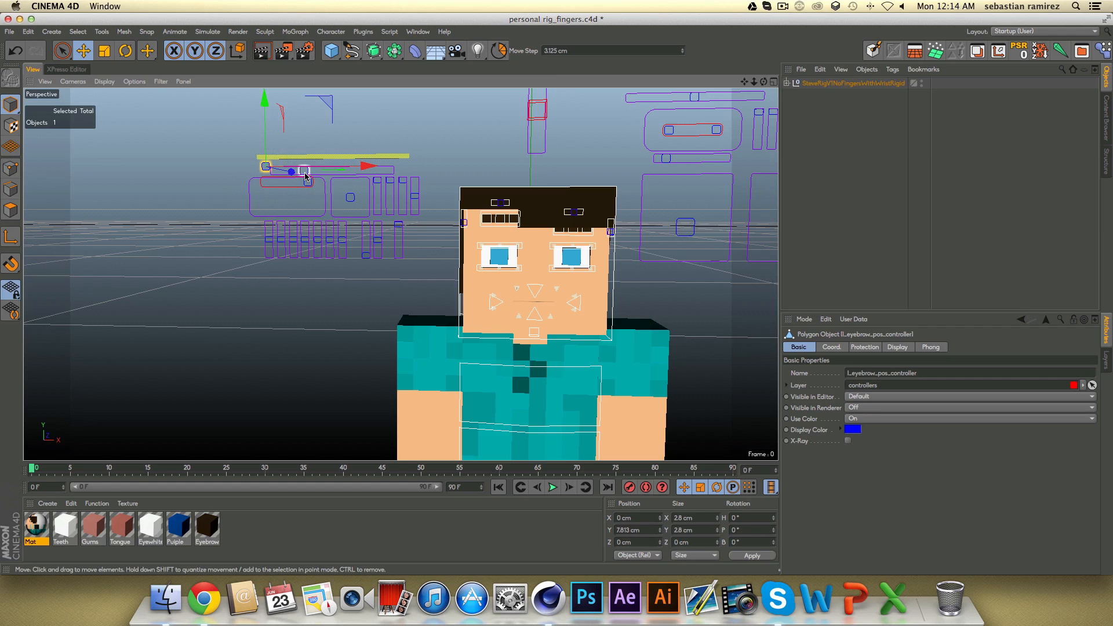
pyautogui.press('super+z')
pyautogui.press('super+z')
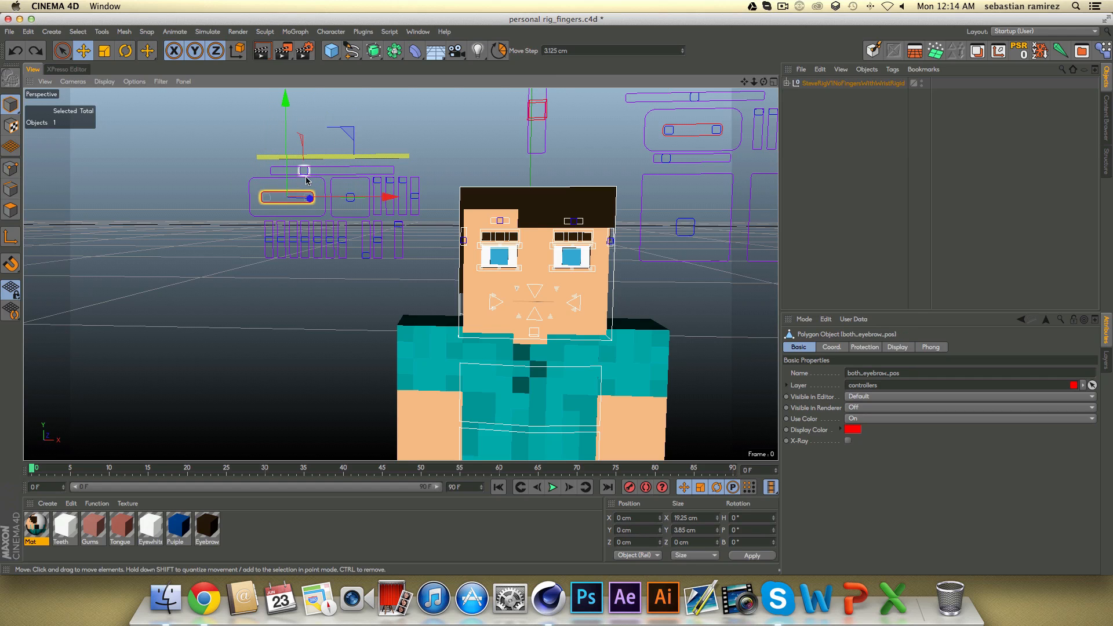
# Try changing the size of the eye holes with the eye hole size controller, and undo the change.
pyautogui.click(207, 164)
pyautogui.click(304, 171)
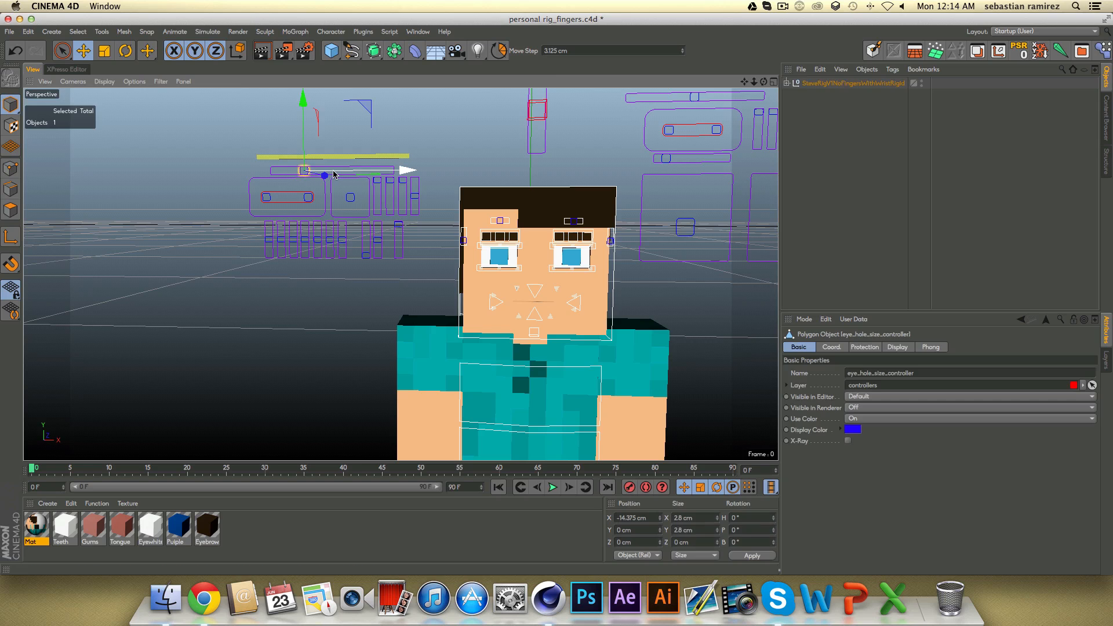
pyautogui.moveTo(334, 174); pyautogui.dragTo(210, 162)
pyautogui.press('super+z')
pyautogui.press('super+z')
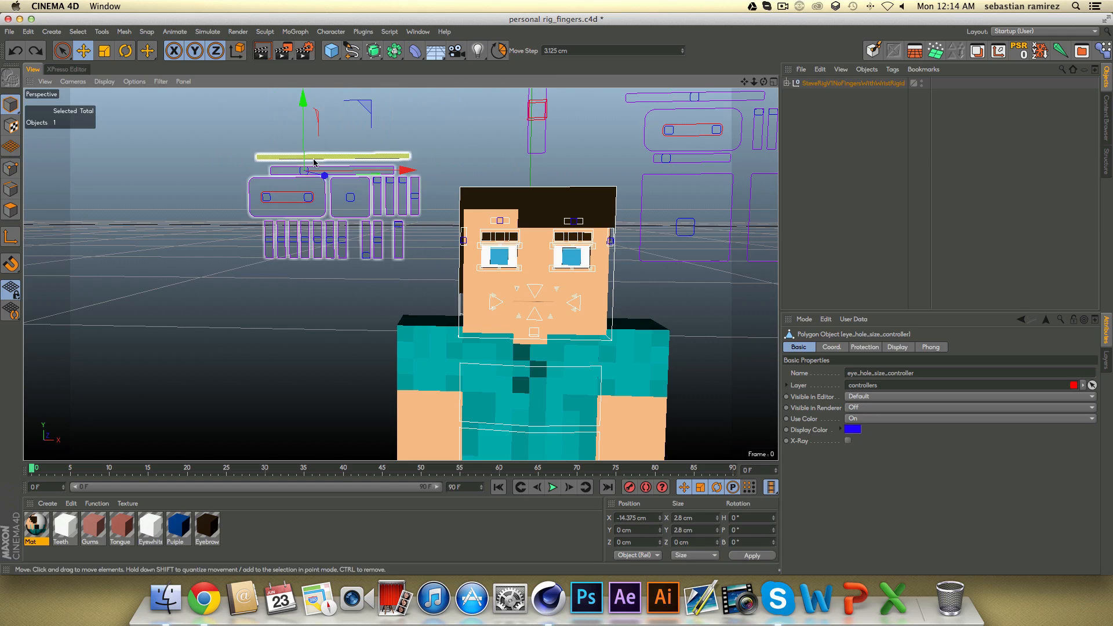
# Try the eyebrow expressions controller at its corners, at X and Y values of plus or minus 7.813 cm, and reset it.
pyautogui.click(353, 200)
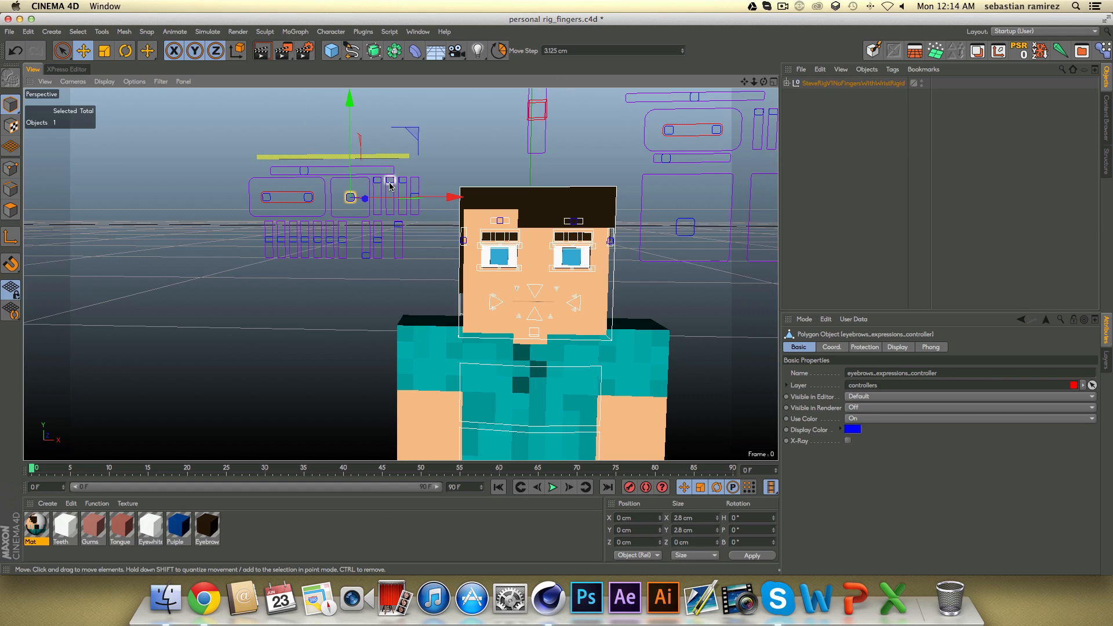
pyautogui.moveTo(355, 174); pyautogui.dragTo(404, 216)
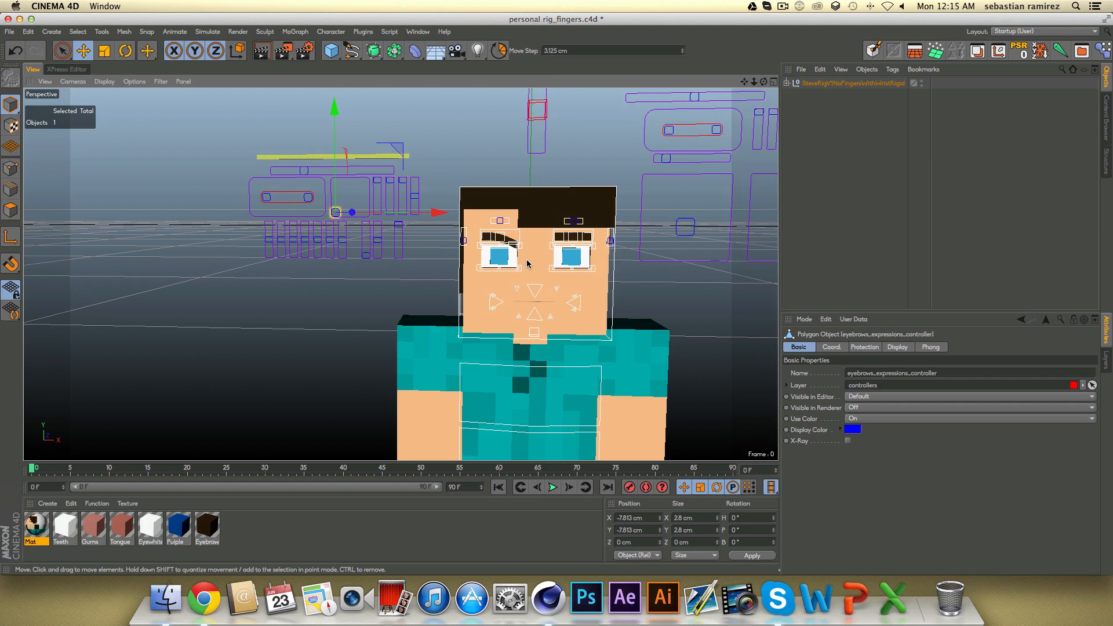
pyautogui.moveTo(401, 215); pyautogui.dragTo(432, 215)
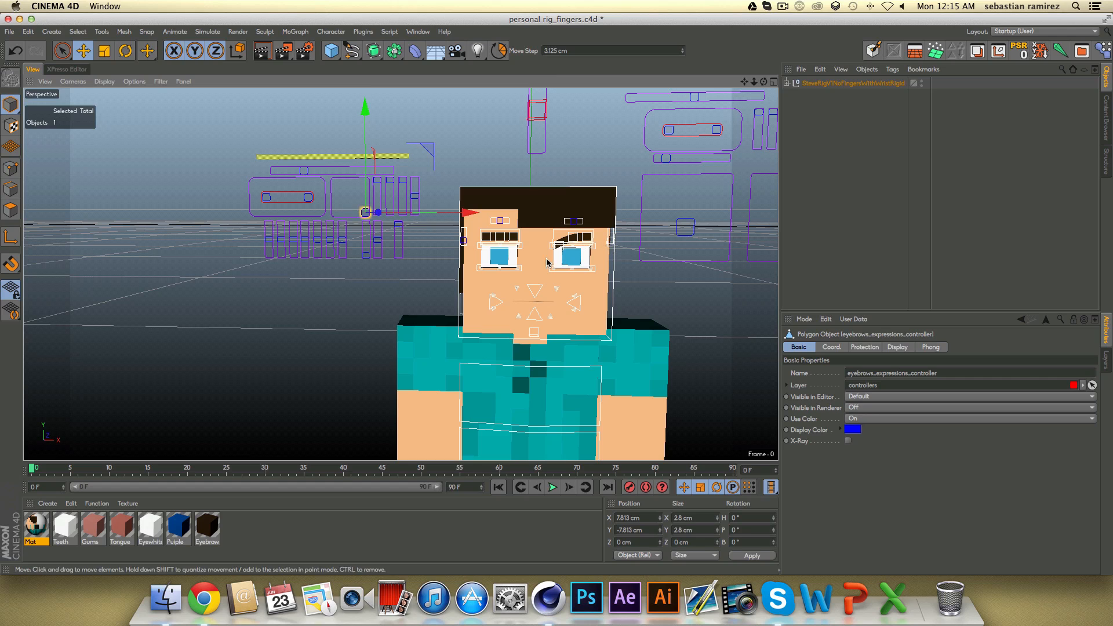
pyautogui.moveTo(367, 162); pyautogui.dragTo(366, 131)
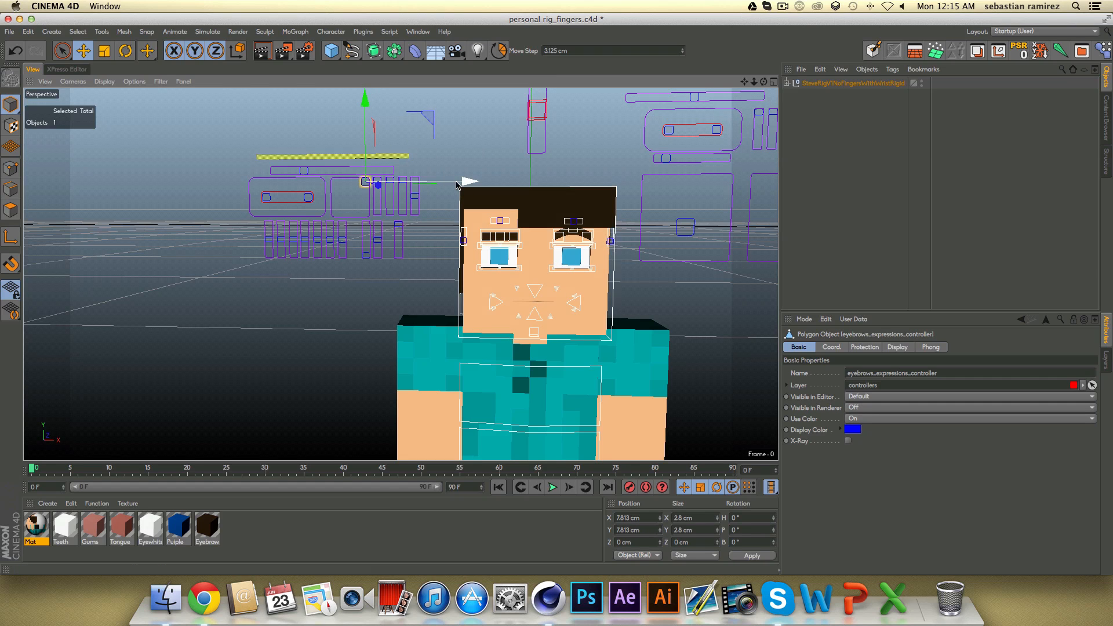
pyautogui.press('super+z')
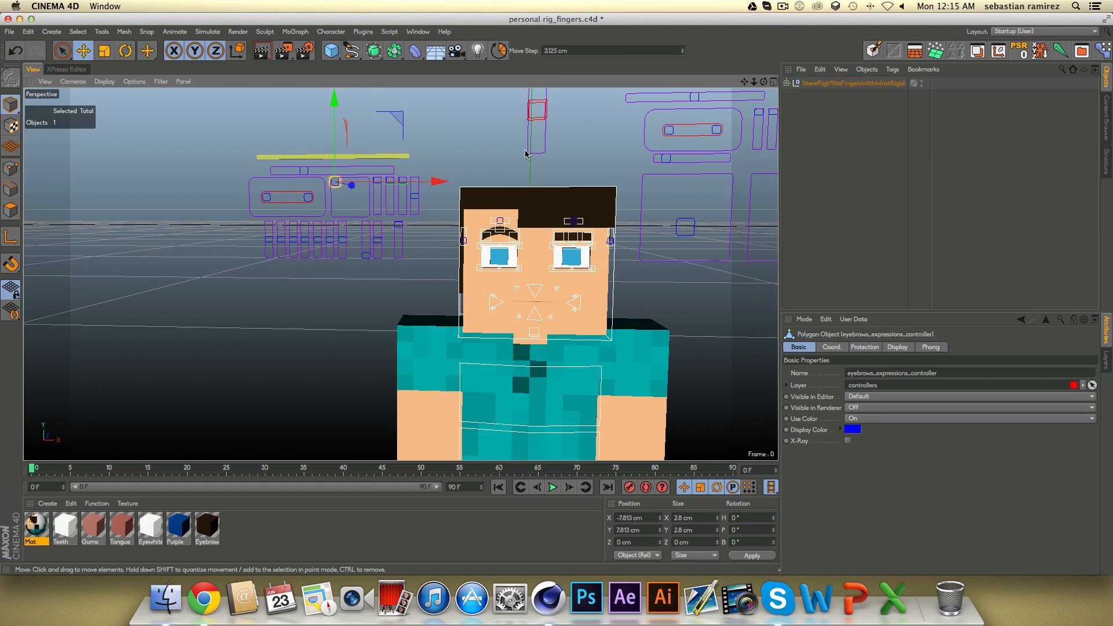
pyautogui.click(1019, 53)
# Try enlarging both eye holes with the eye hole size controller, and return them to their original size.
pyautogui.click(386, 195)
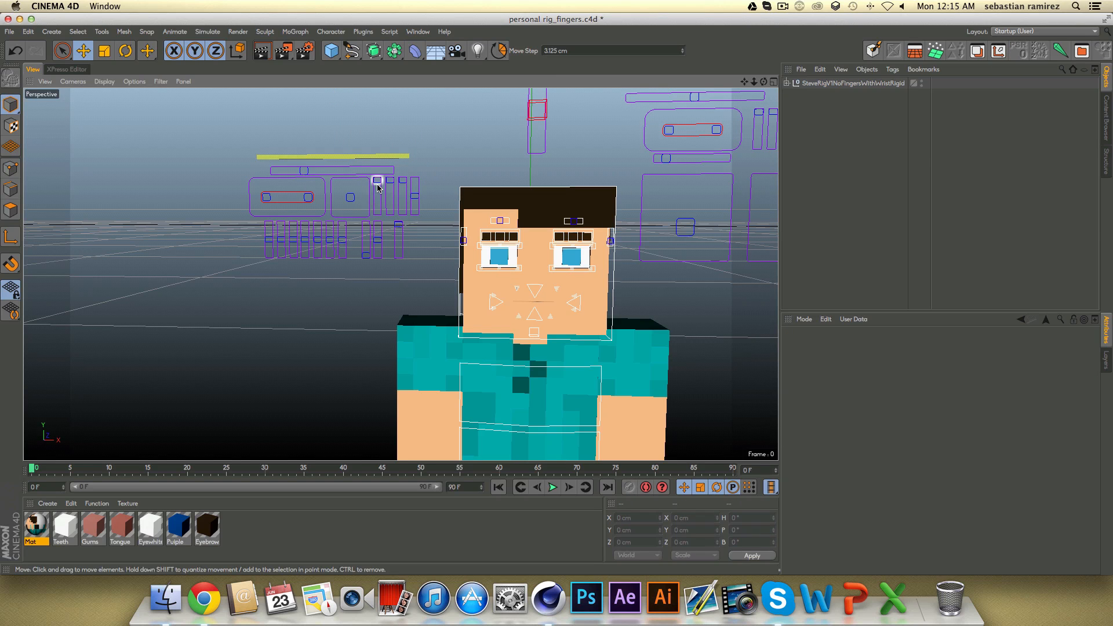
pyautogui.click(377, 187)
pyautogui.moveTo(377, 187); pyautogui.dragTo(378, 103)
pyautogui.click(377, 182)
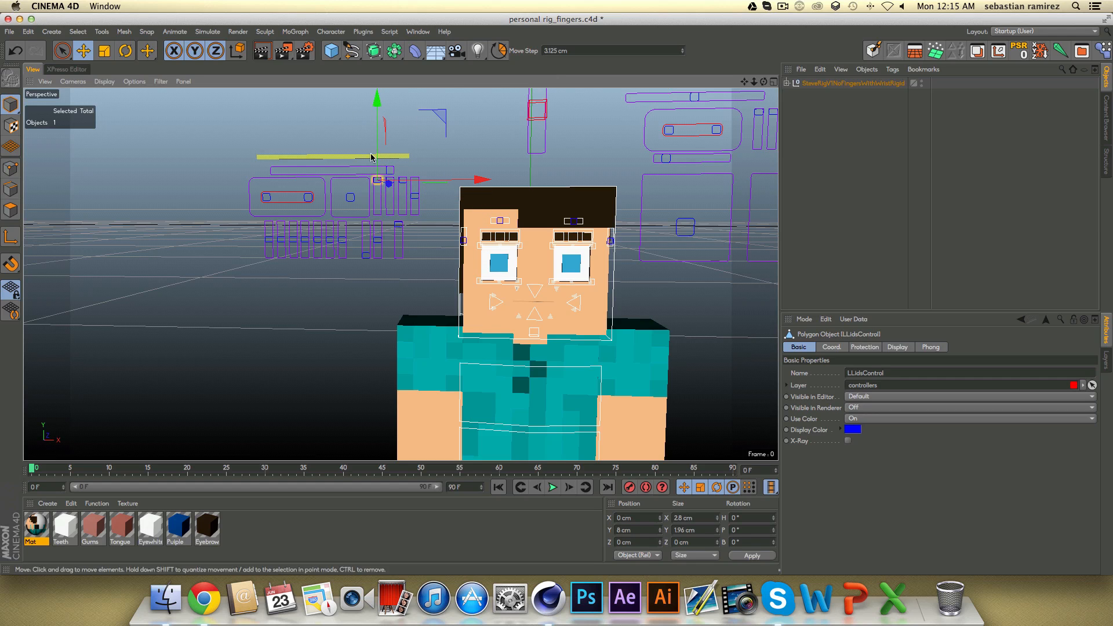
pyautogui.click(390, 171)
pyautogui.moveTo(391, 172); pyautogui.dragTo(378, 195)
# Close the left eye by lowering the left eyelid controller to Y -8 cm.
pyautogui.click(377, 181)
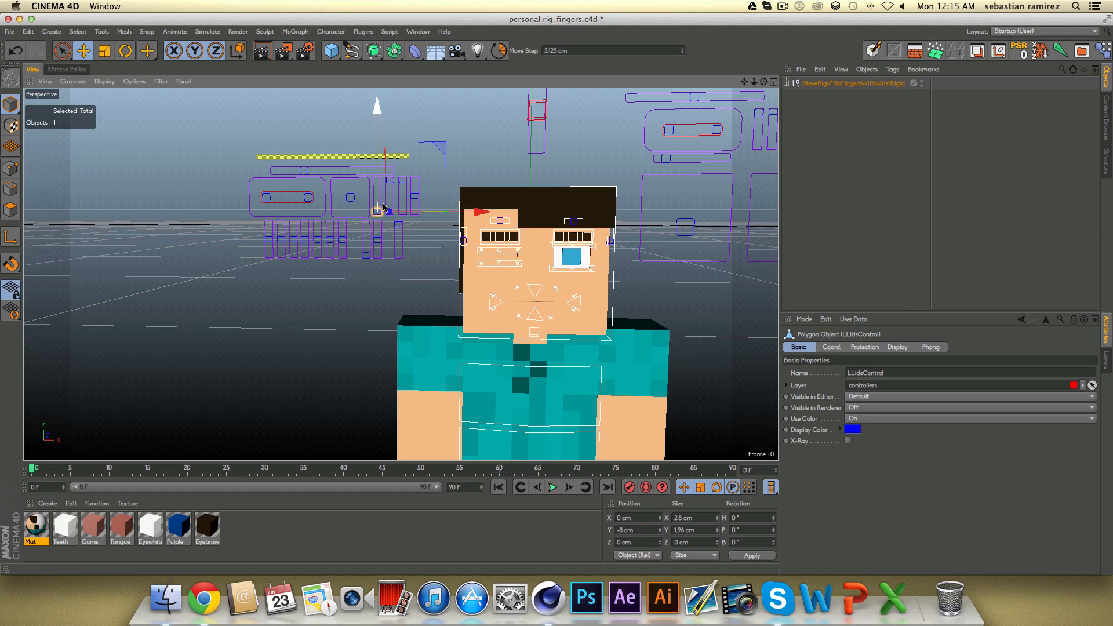
pyautogui.press('super+z')
pyautogui.click(391, 184)
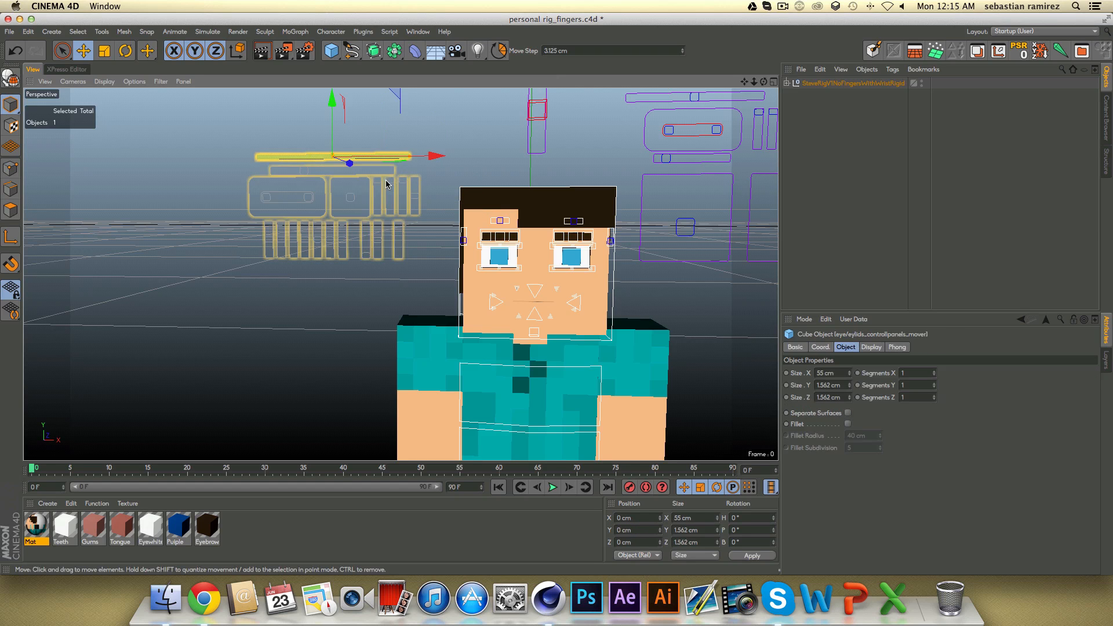
pyautogui.click(386, 182)
pyautogui.click(378, 183)
pyautogui.moveTo(378, 172); pyautogui.dragTo(380, 213)
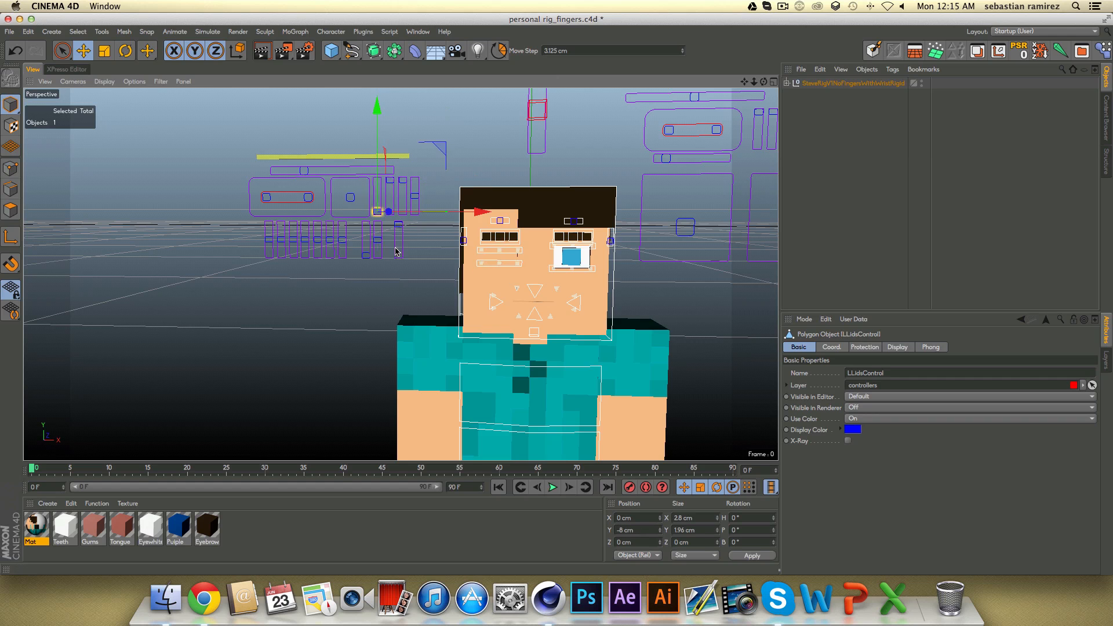
# Render the viewport to examine the closed left eye, and undo the eyelid changes to reopen it.
pyautogui.scroll(5, 515, 262)
pyautogui.keyDown('alt'); pyautogui.moveTo(503, 223); pyautogui.dragTo(267, 112); pyautogui.keyUp('alt')
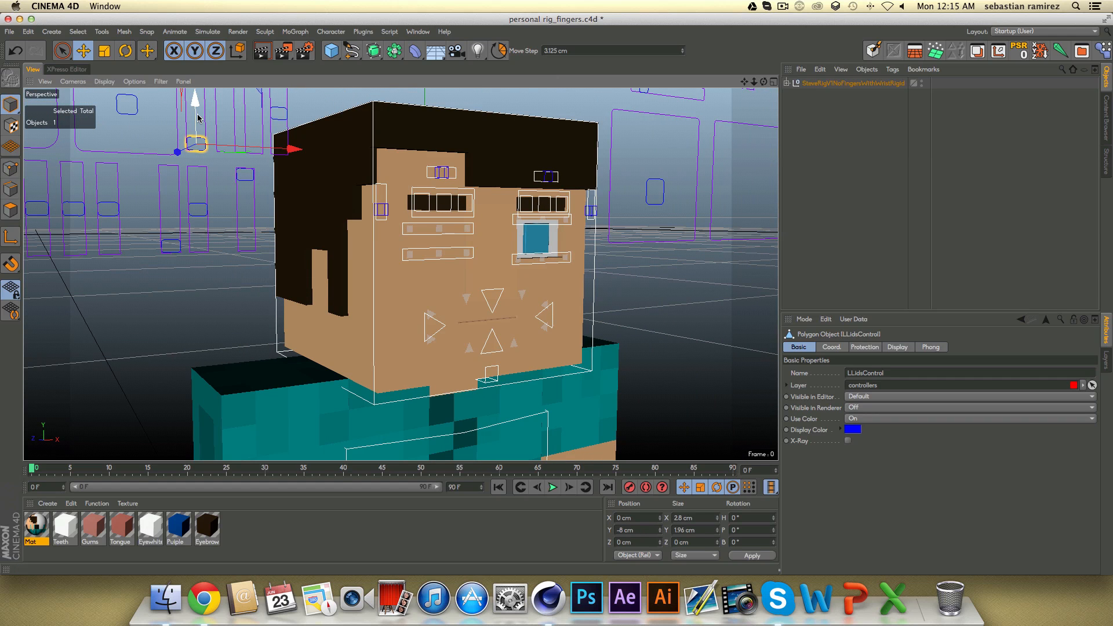
pyautogui.moveTo(197, 117)
pyautogui.mouseDown()
pyautogui.moveTo(198, 138)
pyautogui.moveTo(199, 115)
pyautogui.moveTo(200, 126)
pyautogui.mouseUp()
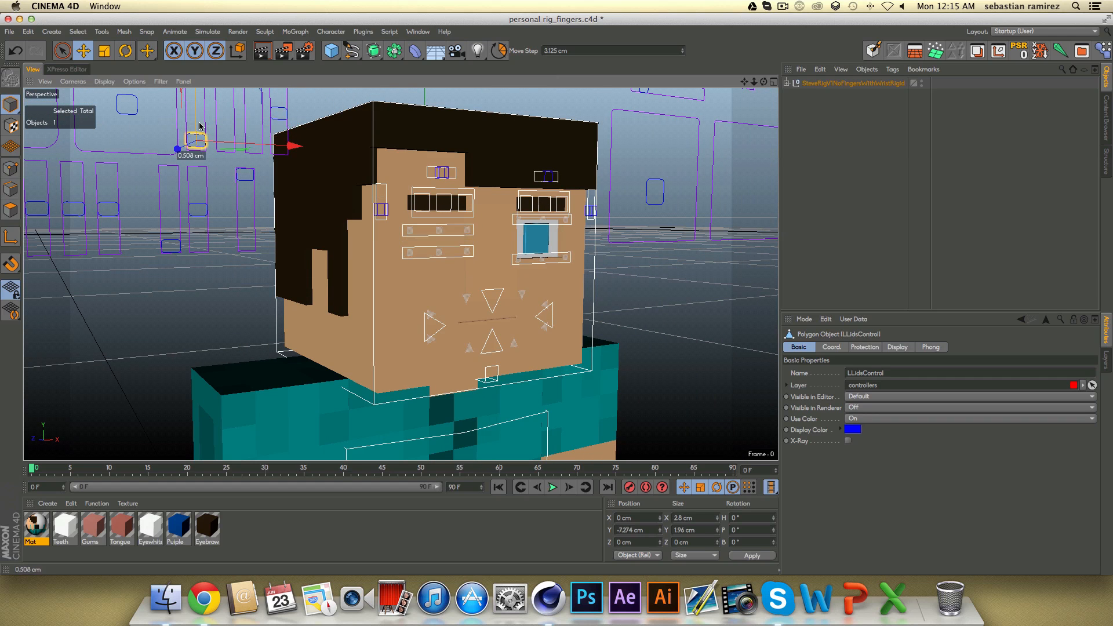
pyautogui.press('super+z')
pyautogui.scroll(4, 404, 197)
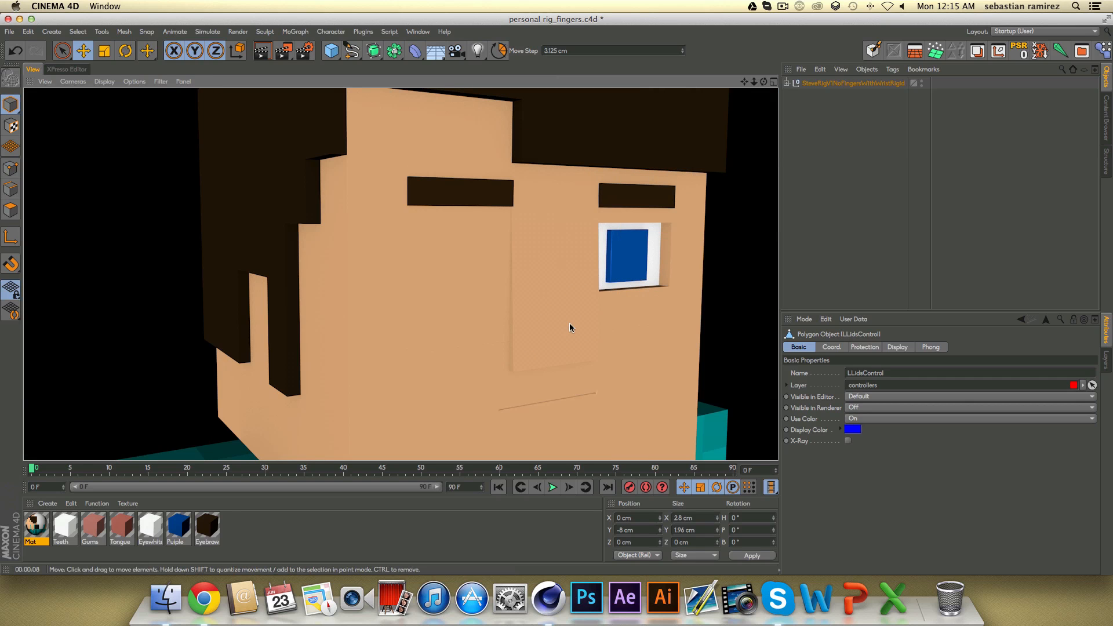
pyautogui.press('super+z')
pyautogui.press('super+z')
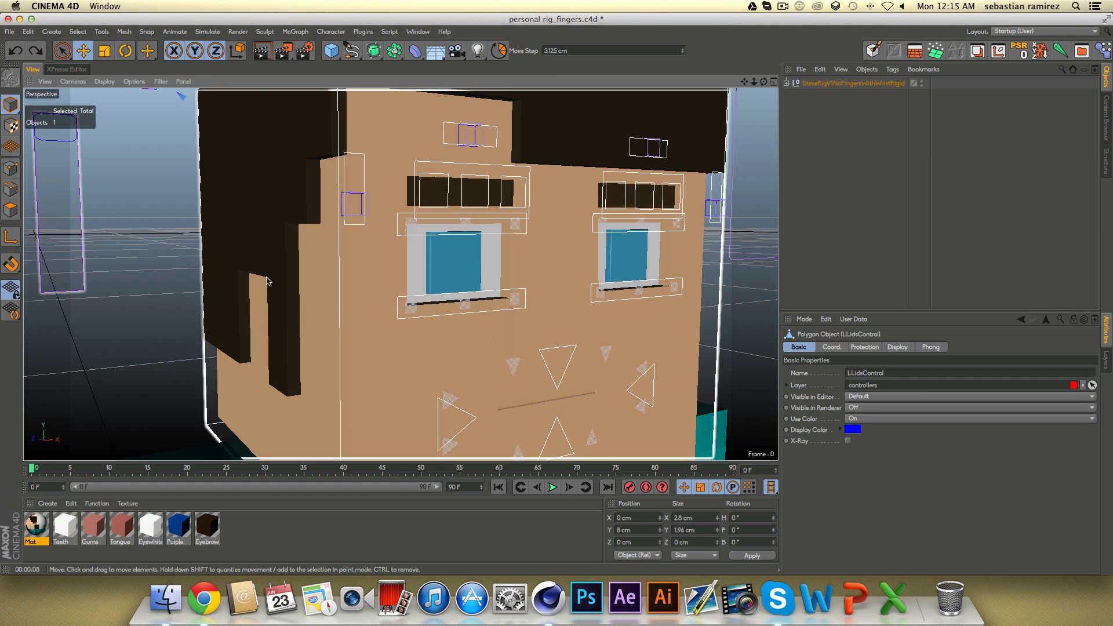
# Try the other eyelid closing controllers, lowering the right eyelid controller to about Y -6.3 cm, and undo the changes.
pyautogui.keyDown('alt'); pyautogui.moveTo(252, 271); pyautogui.dragTo(169, 284); pyautogui.keyUp('alt')
pyautogui.keyDown('alt'); pyautogui.moveTo(169, 283); pyautogui.dragTo(353, 416, button='middle'); pyautogui.keyUp('alt')
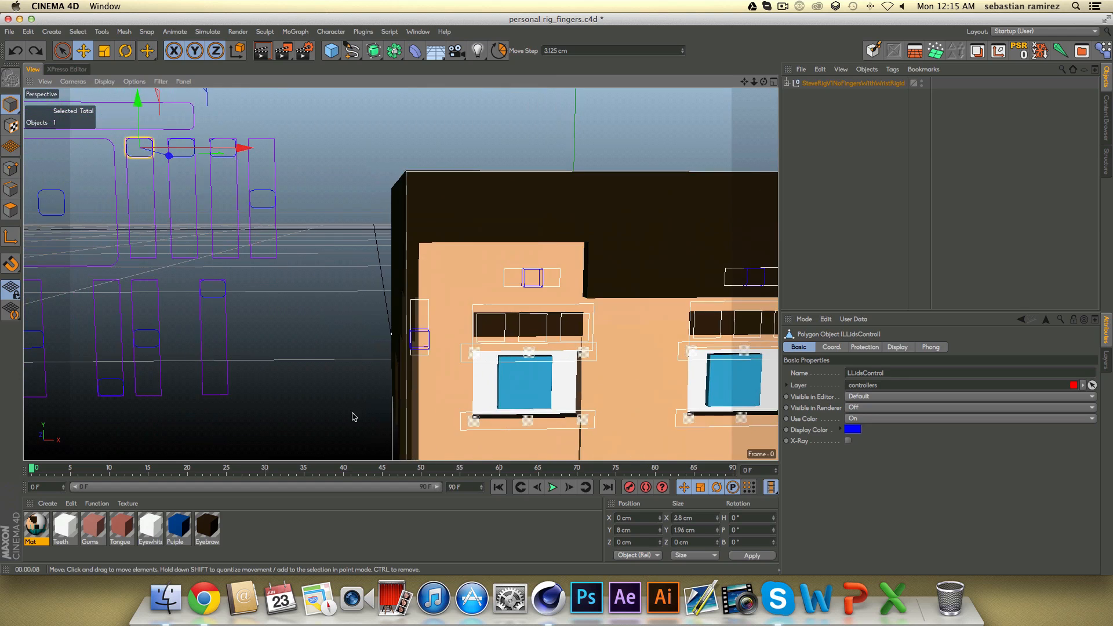
pyautogui.keyDown('alt'); pyautogui.moveTo(317, 295); pyautogui.dragTo(239, 241, button='right'); pyautogui.keyUp('alt')
pyautogui.moveTo(239, 241)
pyautogui.keyDown('alt'); pyautogui.mouseDown()
pyautogui.moveTo(220, 226)
pyautogui.moveTo(219, 262)
pyautogui.moveTo(217, 203)
pyautogui.moveTo(226, 228)
pyautogui.moveTo(248, 203)
pyautogui.moveTo(254, 254)
pyautogui.mouseUp(); pyautogui.keyUp('alt')
pyautogui.click(224, 191)
pyautogui.click(254, 191)
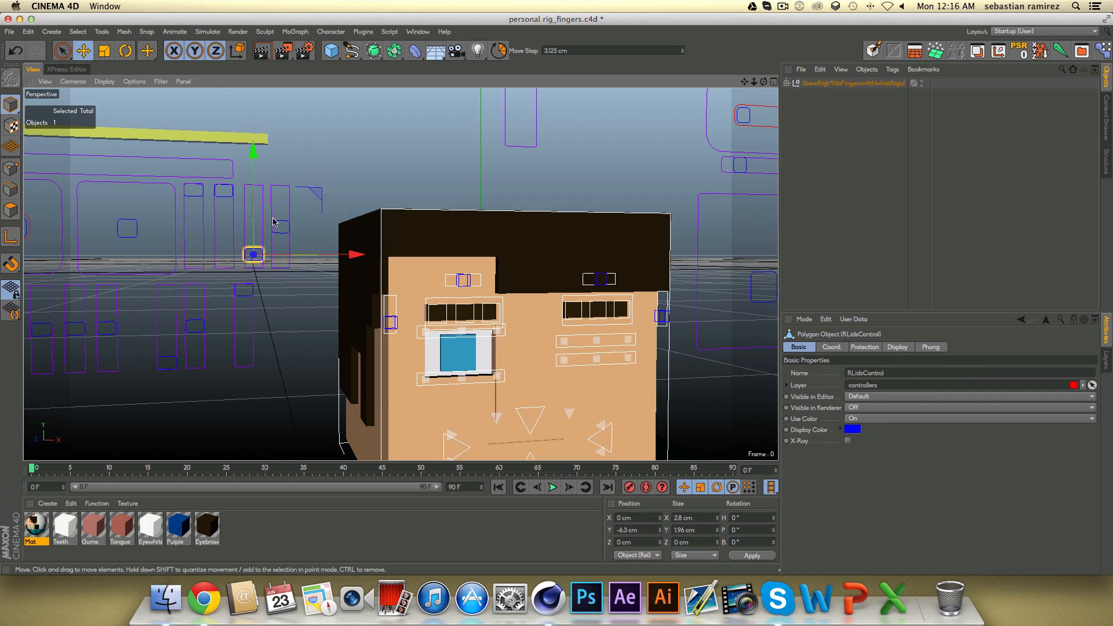
pyautogui.hotkey('ctrl', 'z')
pyautogui.moveTo(278, 206); pyautogui.dragTo(187, 292)
pyautogui.hotkey('ctrl', 'z')
# Try the first three eyelid bend controllers, lowering the second to about Y -7.9 cm, and undo each bend.
pyautogui.click(144, 255)
pyautogui.press('super+z')
pyautogui.click(173, 256)
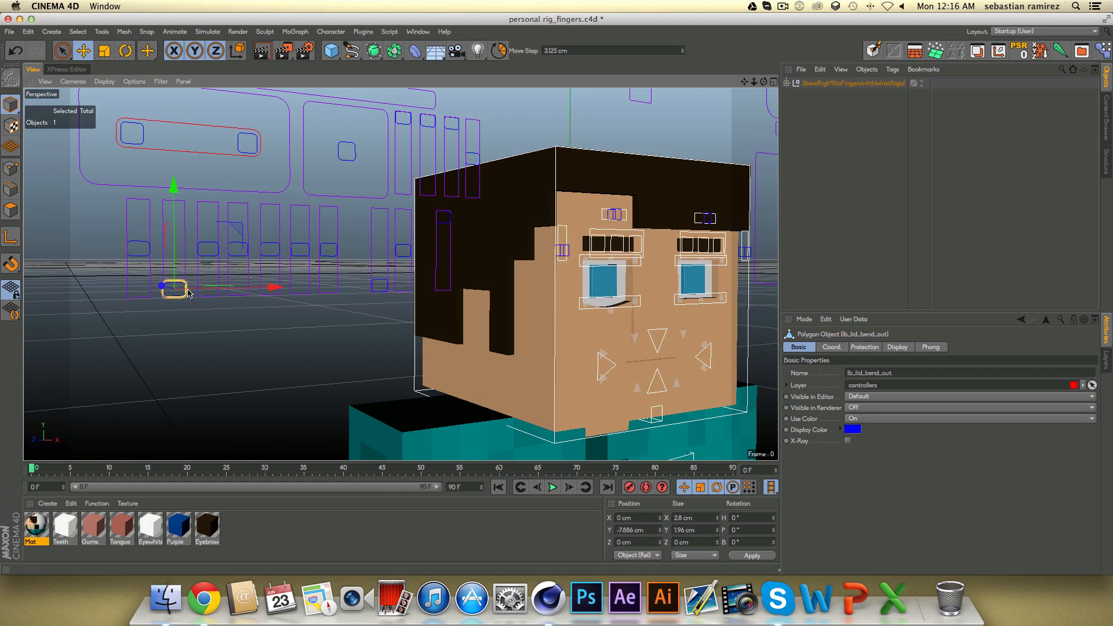
pyautogui.press('super+z')
pyautogui.click(207, 254)
pyautogui.moveTo(211, 211); pyautogui.dragTo(226, 171)
pyautogui.press('super+z')
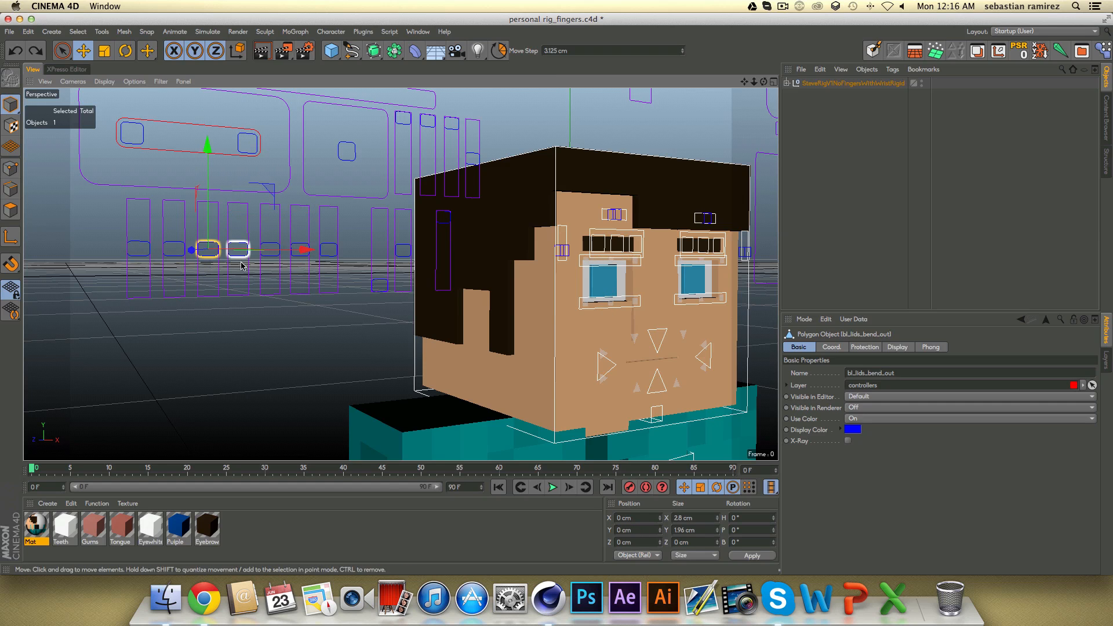
# Try bending the eyelids with the all_lids_bend_out and rb_lids_bend_out controllers, undoing each move.
pyautogui.click(239, 255)
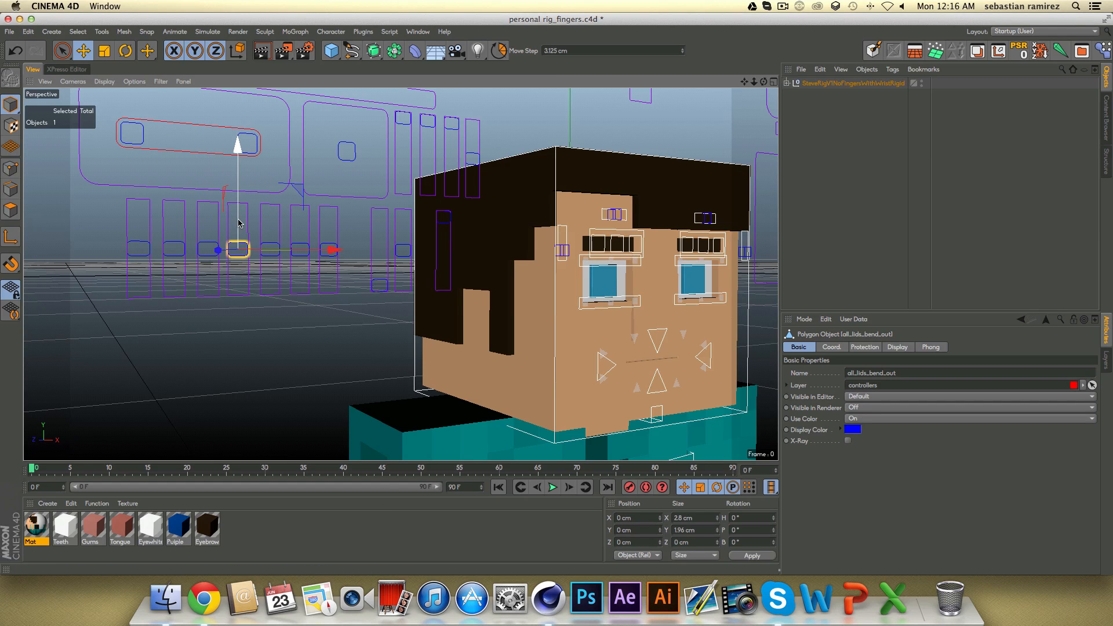
pyautogui.moveTo(238, 223); pyautogui.dragTo(241, 185)
pyautogui.press('super+z')
pyautogui.click(268, 248)
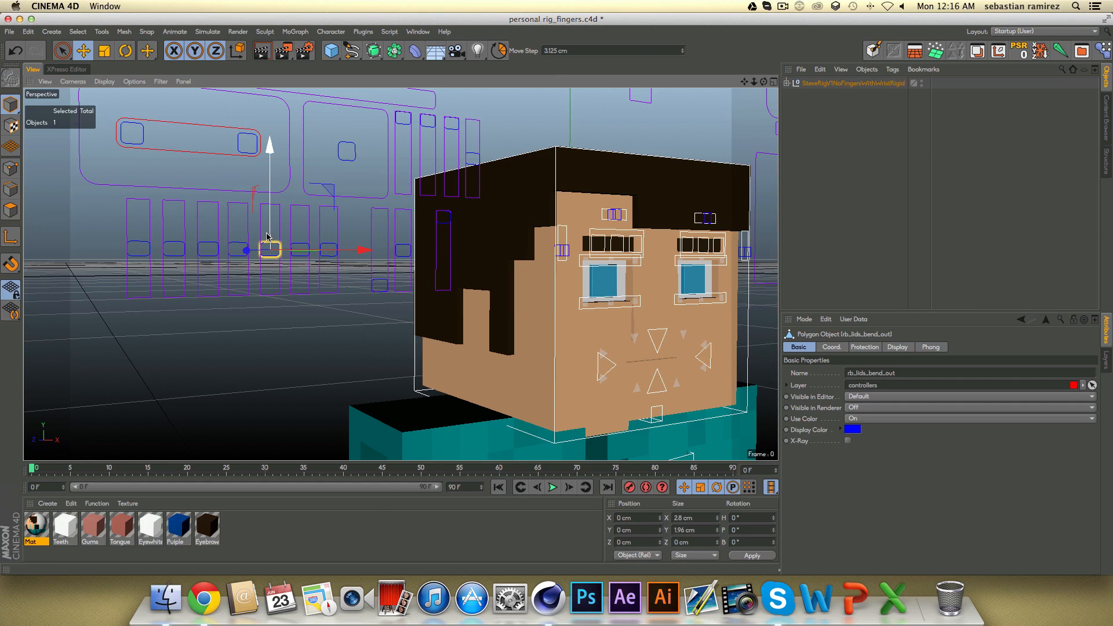
pyautogui.moveTo(268, 248); pyautogui.dragTo(271, 196)
pyautogui.press('super+z')
# Try bending the eyelids with the br_lids_bend_out and tr_lids_bend_out controllers, undoing each move.
pyautogui.click(300, 249)
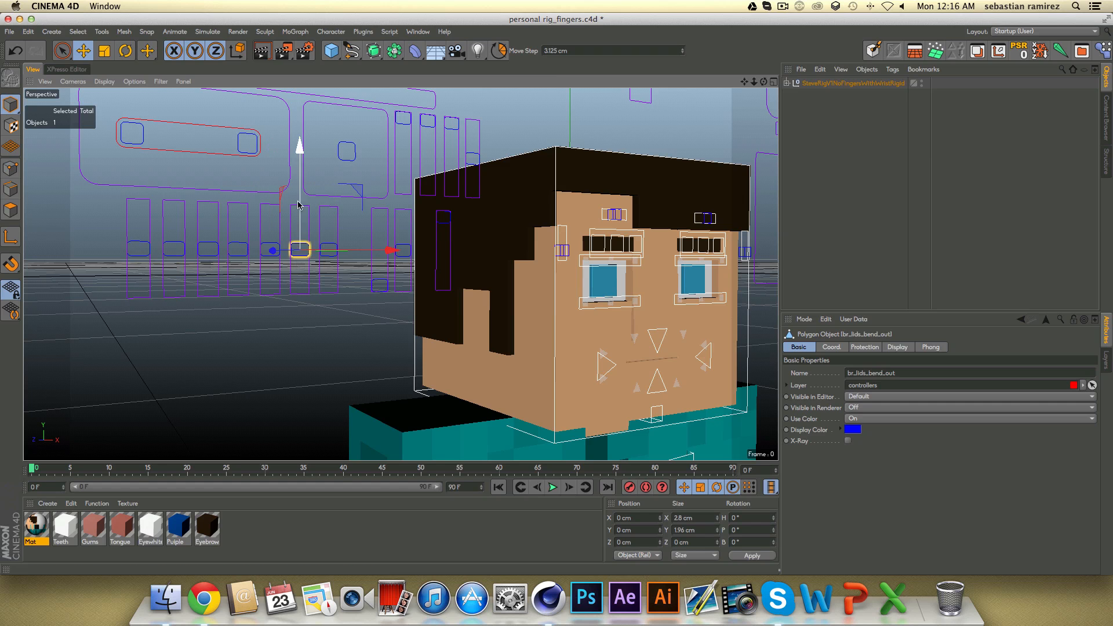
pyautogui.moveTo(299, 249); pyautogui.dragTo(300, 211)
pyautogui.press('super+z')
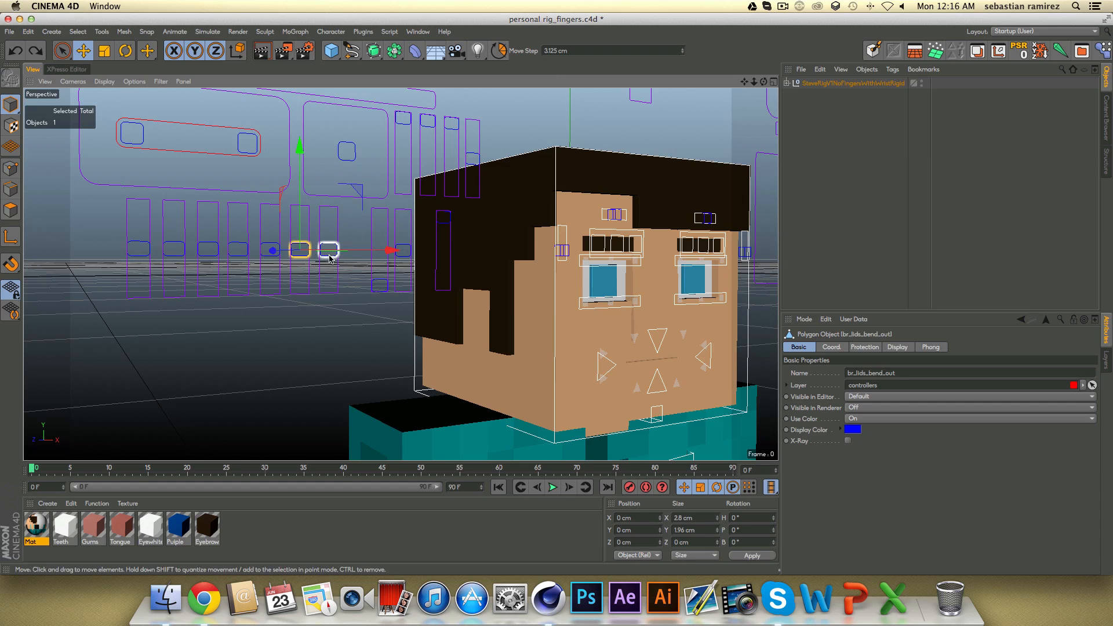
pyautogui.click(328, 250)
pyautogui.moveTo(328, 249); pyautogui.dragTo(342, 162)
pyautogui.press('super+z')
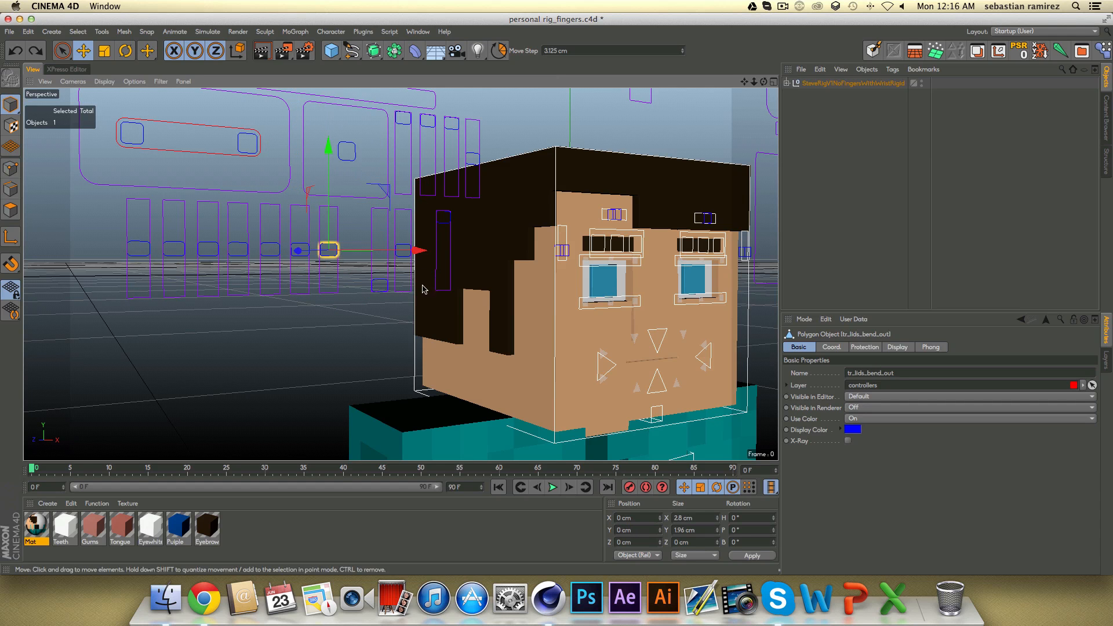
# Try raising the dimples controller to Y 8 cm, examine the mouth corners, and undo the change.
pyautogui.keyDown('alt'); pyautogui.moveTo(336, 278); pyautogui.dragTo(359, 295); pyautogui.keyUp('alt')
pyautogui.scroll(-3, 426, 296)
pyautogui.keyDown('alt'); pyautogui.moveTo(427, 293); pyautogui.dragTo(323, 284); pyautogui.keyUp('alt')
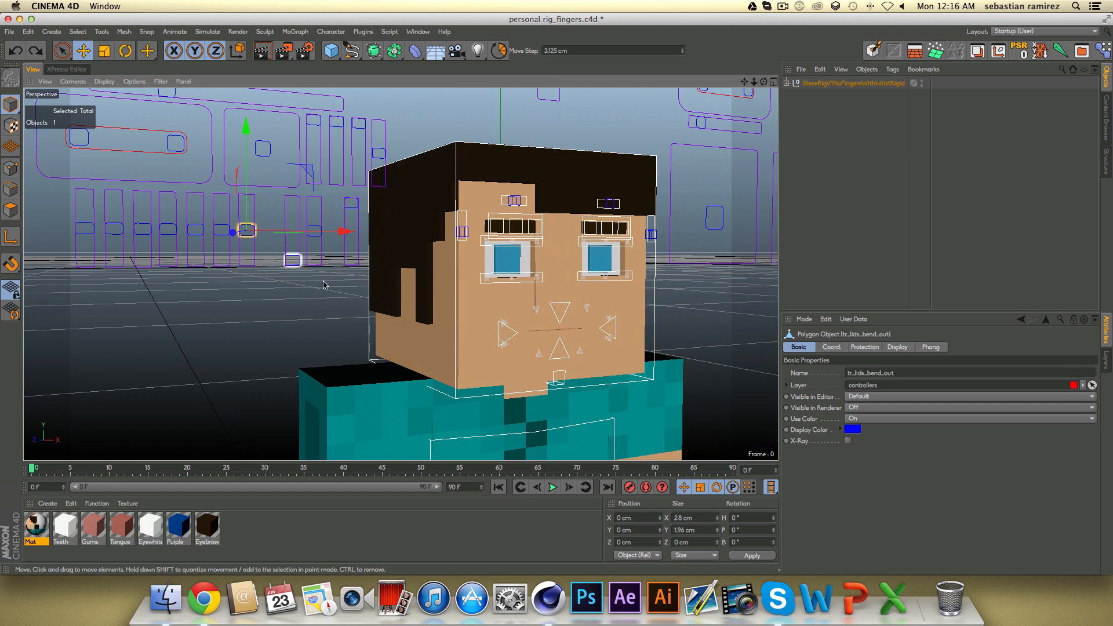
pyautogui.click(294, 260)
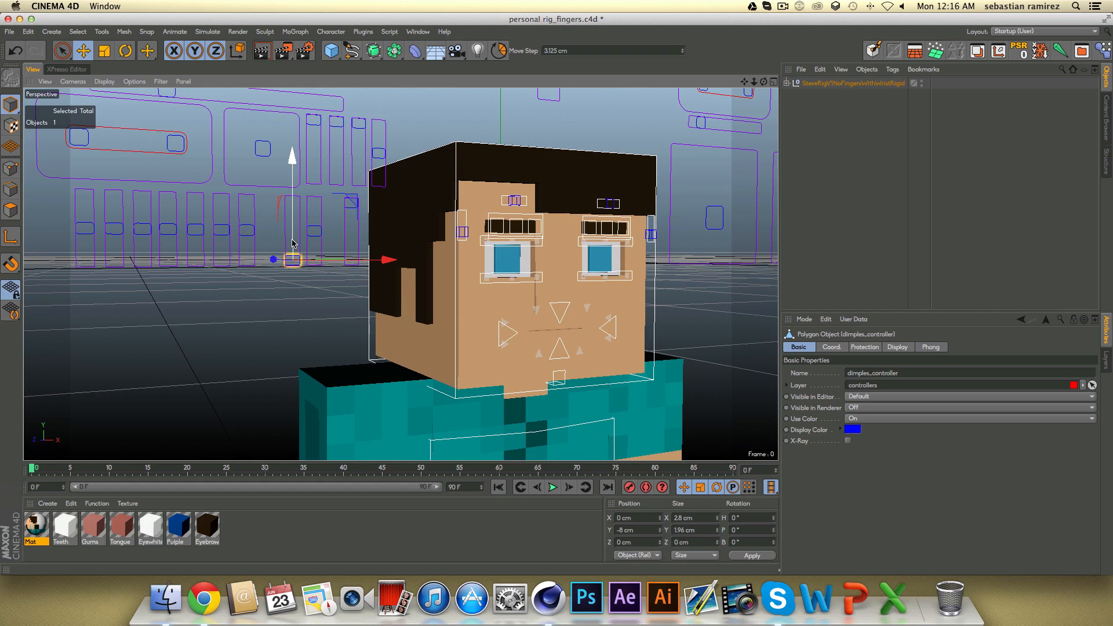
pyautogui.moveTo(293, 241); pyautogui.dragTo(300, 134)
pyautogui.keyDown('alt'); pyautogui.moveTo(429, 297); pyautogui.dragTo(534, 331); pyautogui.keyUp('alt')
pyautogui.keyDown('alt'); pyautogui.moveTo(549, 338); pyautogui.dragTo(449, 308, button='middle'); pyautogui.keyUp('alt')
pyautogui.keyDown('alt'); pyautogui.moveTo(449, 307); pyautogui.dragTo(415, 260, button='right'); pyautogui.keyUp('alt')
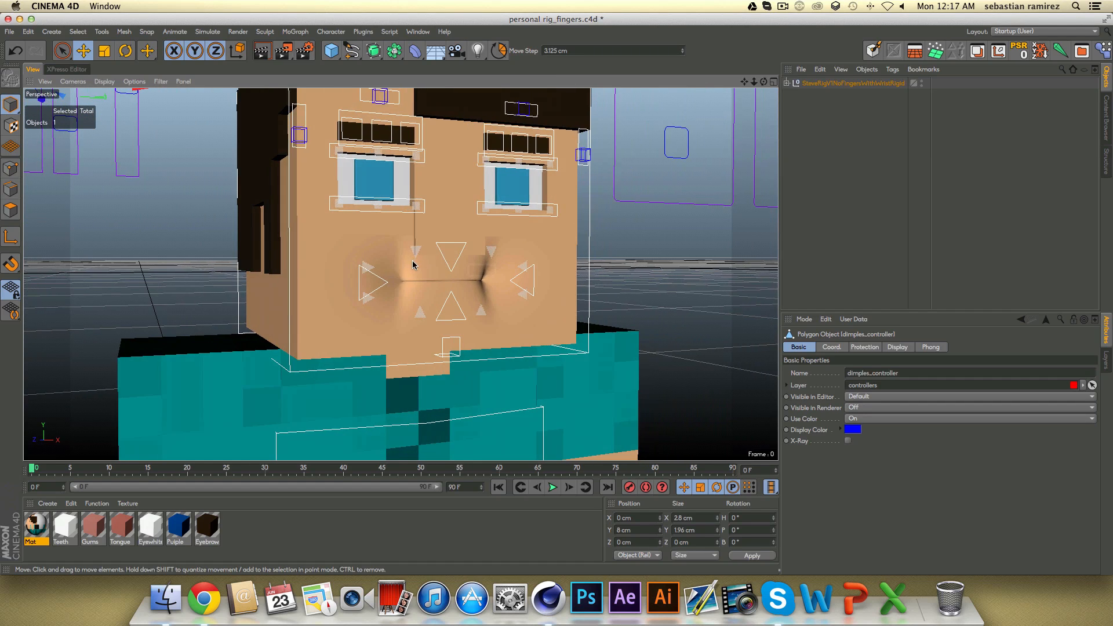
pyautogui.keyDown('alt'); pyautogui.moveTo(344, 264); pyautogui.dragTo(443, 325); pyautogui.keyUp('alt')
pyautogui.keyDown('alt'); pyautogui.moveTo(442, 324); pyautogui.dragTo(571, 396, button='middle'); pyautogui.keyUp('alt')
pyautogui.press('super+z')
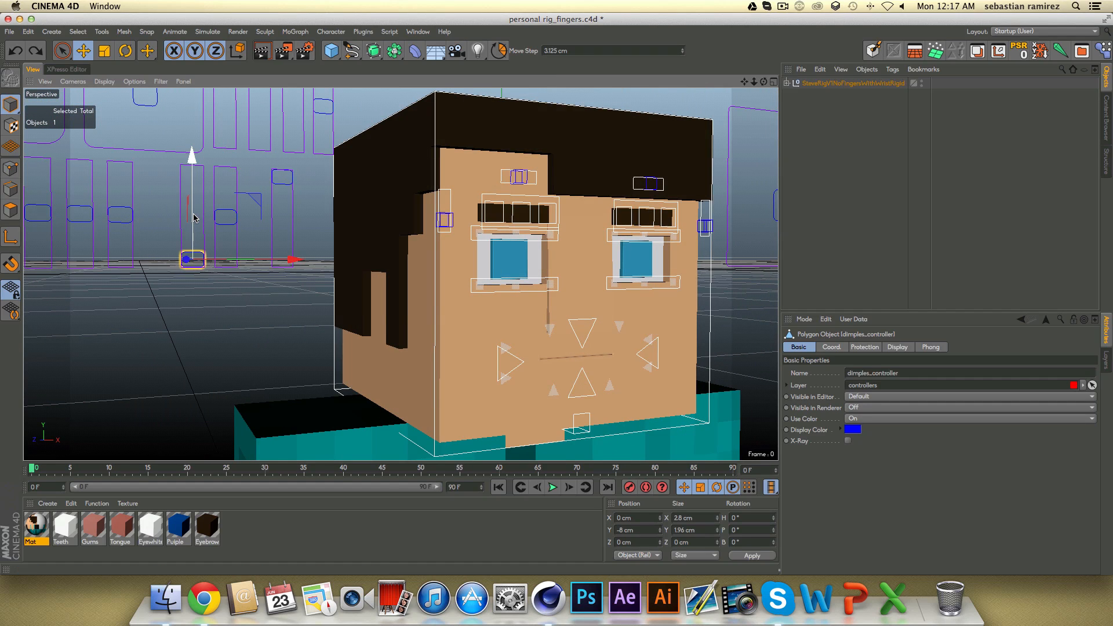
# Raise the dimples controller partway, and try the mouth good smile controller before undoing its change.
pyautogui.moveTo(193, 195); pyautogui.dragTo(227, 193)
pyautogui.click(226, 218)
pyautogui.press('super+z')
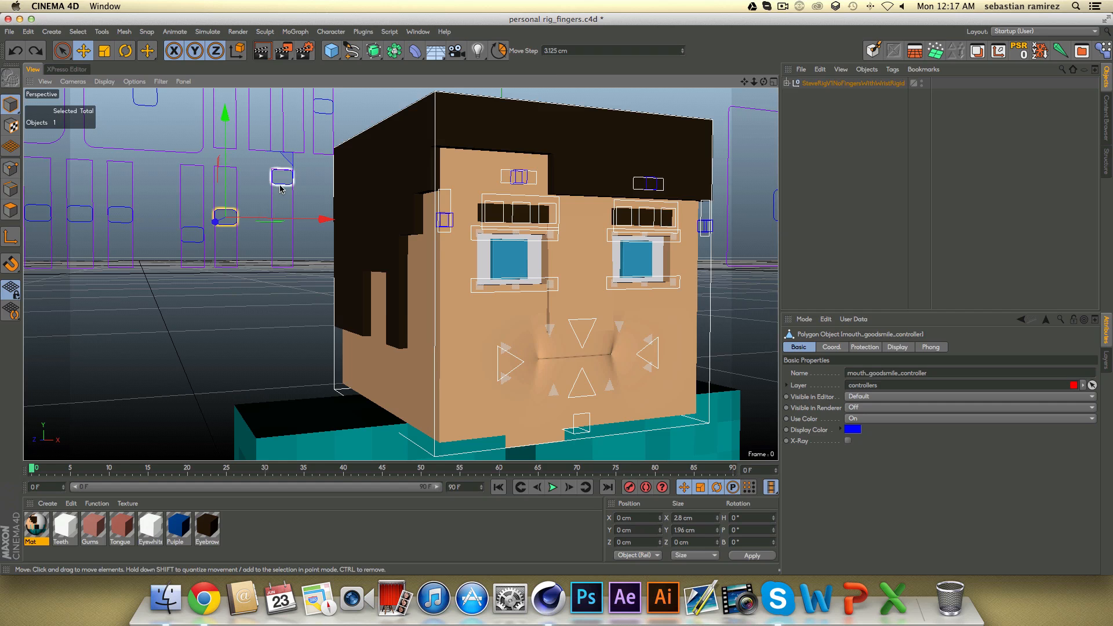
# Try squinting both eyes by lowering the squint controller to Y -8 cm, and undo the change.
pyautogui.click(281, 186)
pyautogui.moveTo(282, 156); pyautogui.dragTo(286, 354)
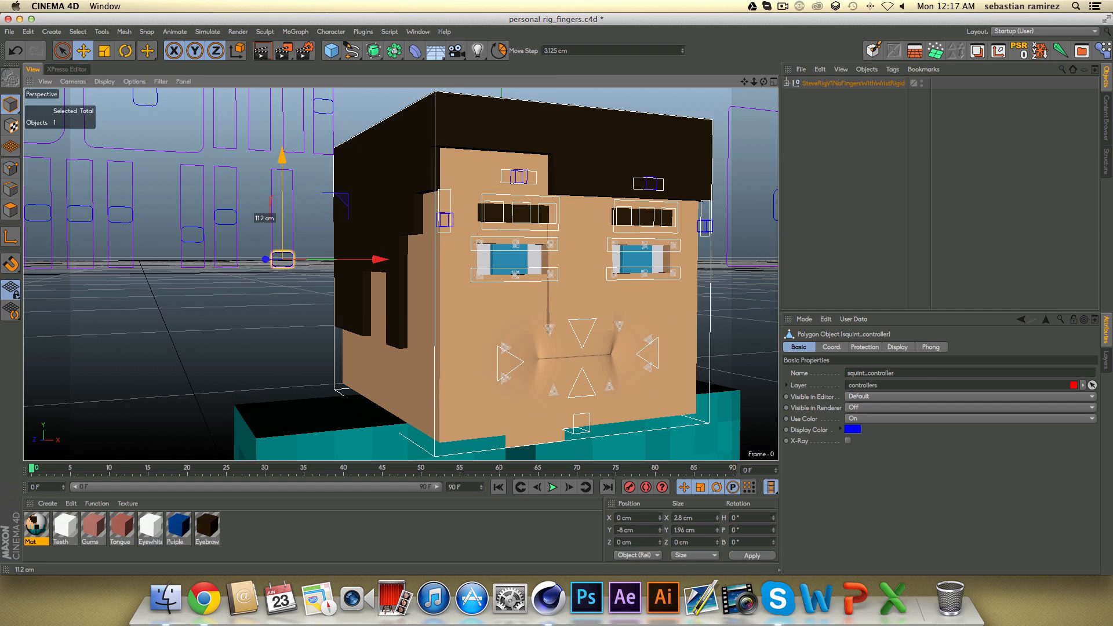
pyautogui.scroll(-3, 225, 177)
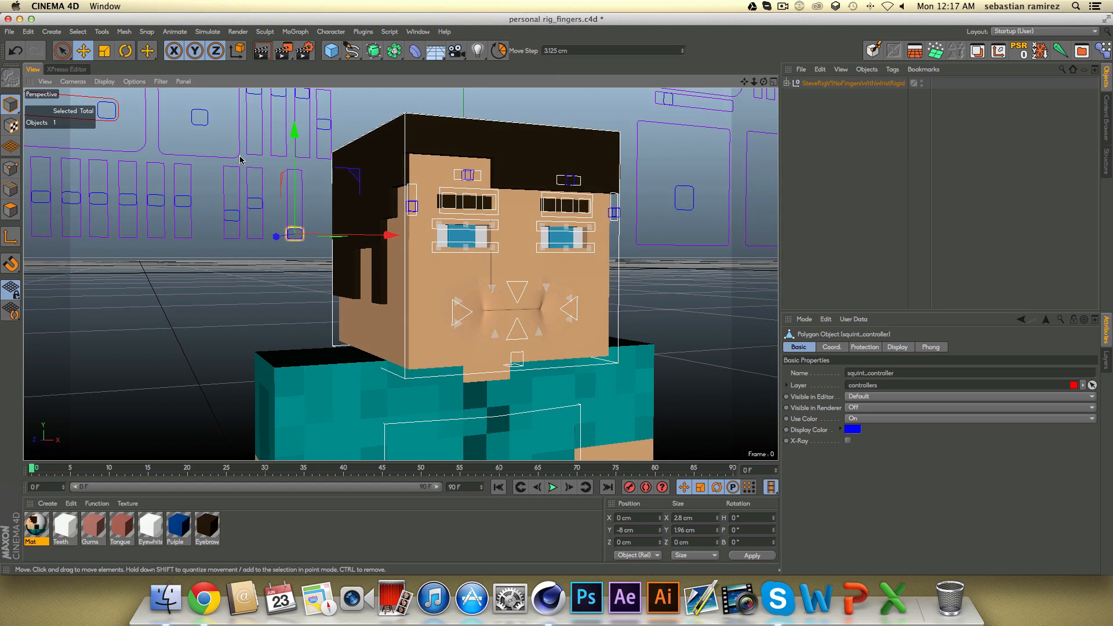
pyautogui.press('super+z')
pyautogui.keyDown('alt'); pyautogui.moveTo(292, 133); pyautogui.dragTo(272, 199, button='middle'); pyautogui.keyUp('alt')
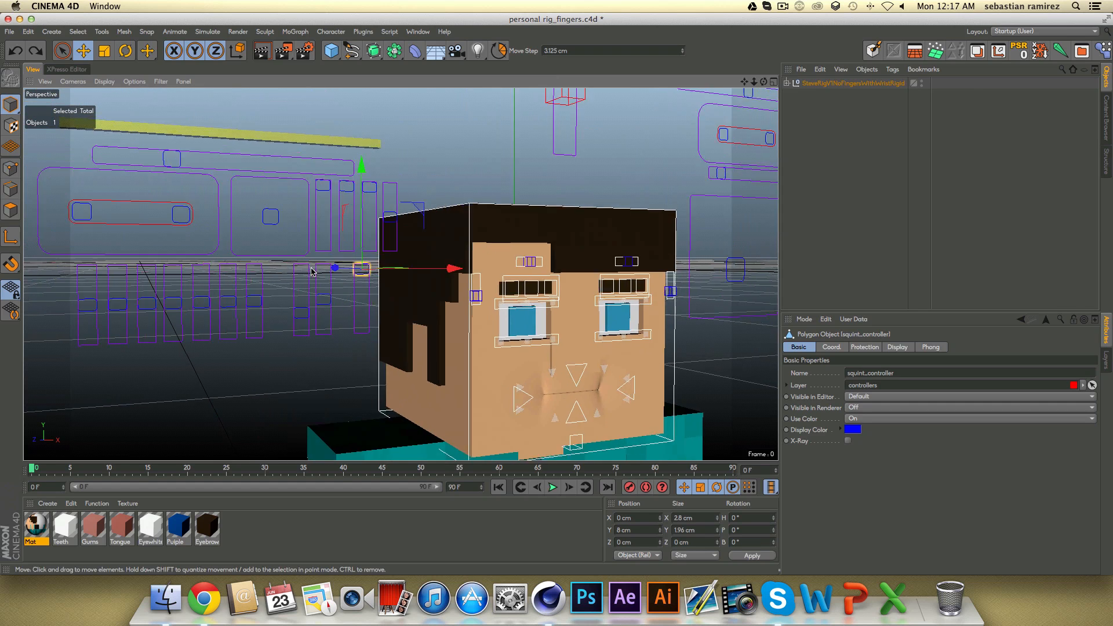
# Try the eye hole size controller above the eye controls again, and undo the change.
pyautogui.scroll(-2, 226, 209)
pyautogui.keyDown('alt'); pyautogui.moveTo(226, 208); pyautogui.dragTo(377, 185); pyautogui.keyUp('alt')
pyautogui.click(199, 178)
pyautogui.press('super+z')
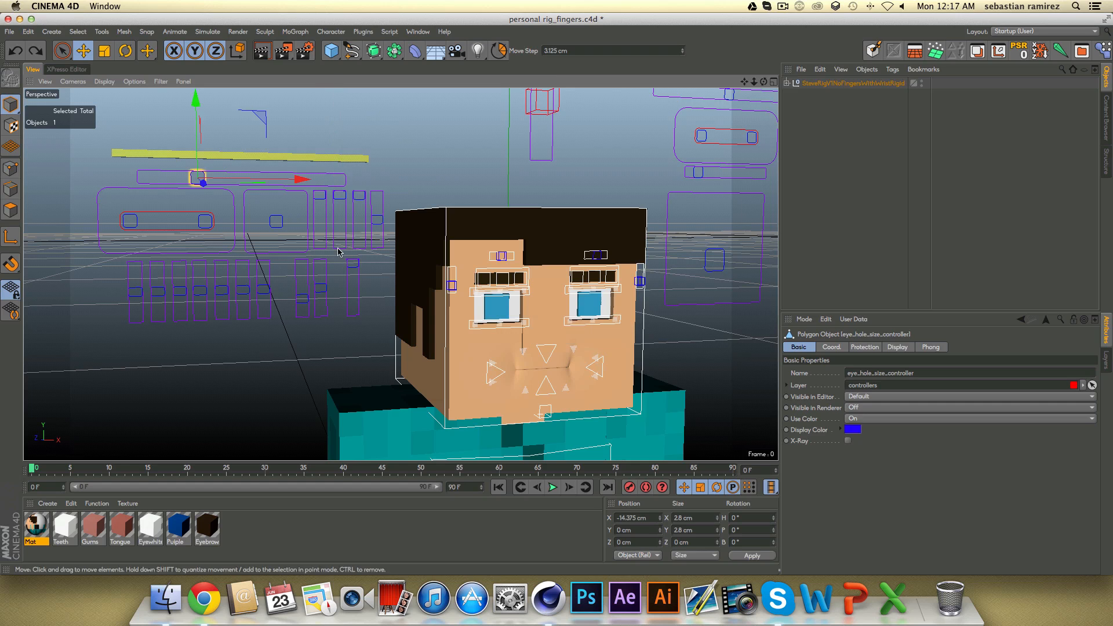
# Lower the squint controller to Y -8 cm again to compare it with the eye hole resizing, and undo it.
pyautogui.click(349, 264)
pyautogui.moveTo(352, 229); pyautogui.dragTo(385, 369)
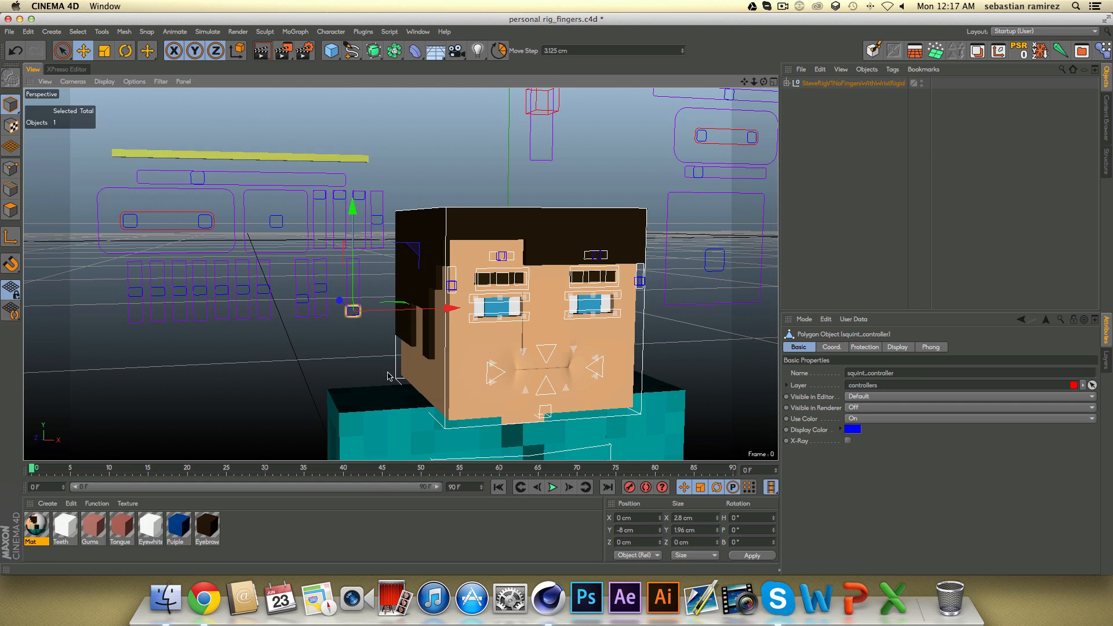
pyautogui.press('super+z')
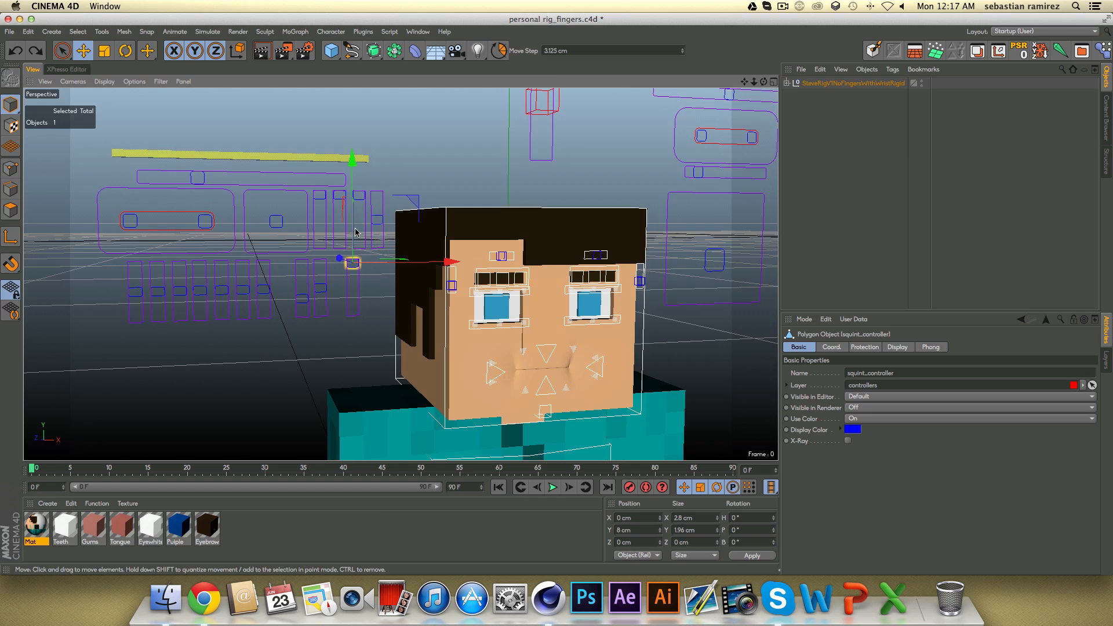
pyautogui.moveTo(354, 233); pyautogui.dragTo(463, 273)
pyautogui.press('super+z')
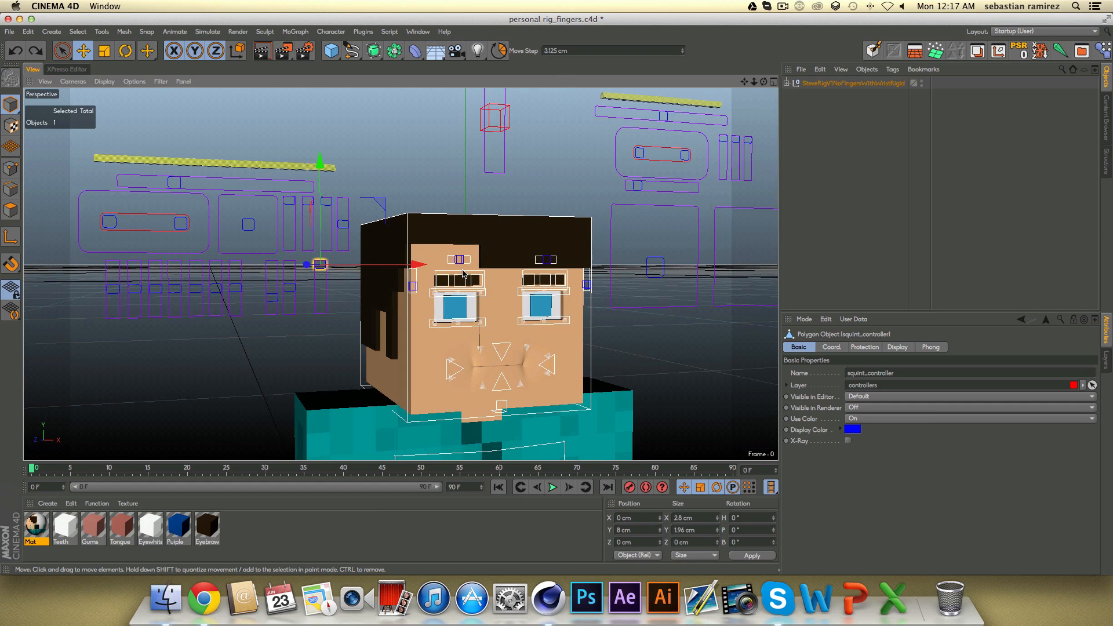
# Remove the dimples by lowering the dimples controller to Y -8 cm.
pyautogui.click(652, 192)
pyautogui.moveTo(662, 162); pyautogui.dragTo(662, 159)
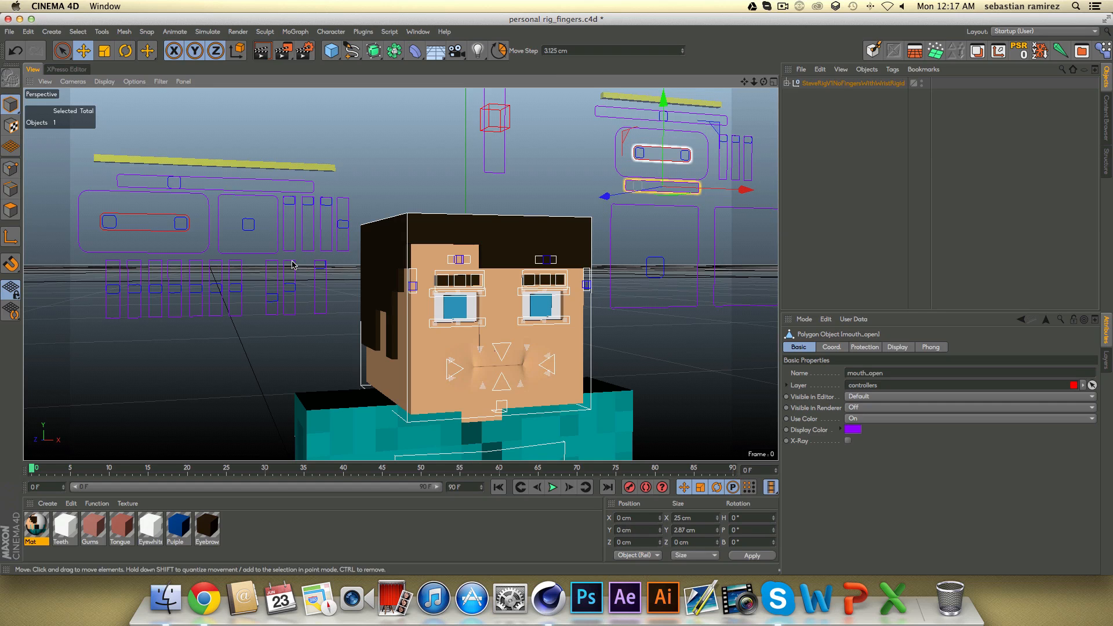
pyautogui.click(272, 299)
pyautogui.moveTo(273, 288); pyautogui.dragTo(273, 303)
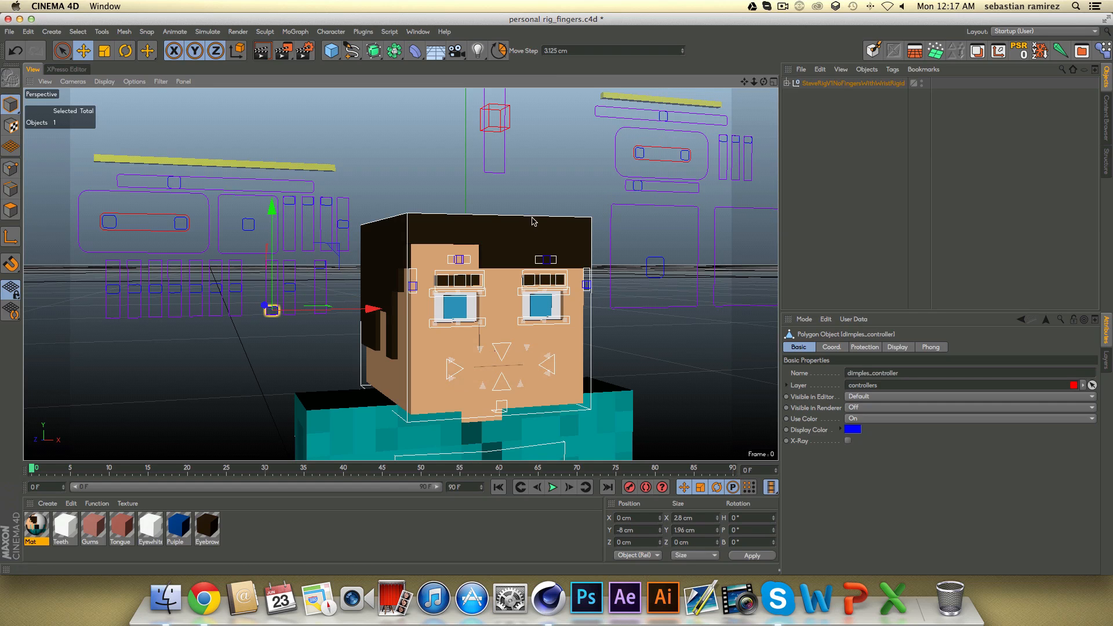
# Render a viewport preview of the mouth opened with the mouth_open controller at Y -3.125 cm, and close the mouth.
pyautogui.click(665, 192)
pyautogui.moveTo(666, 165); pyautogui.dragTo(664, 206)
pyautogui.scroll(6, 577, 297)
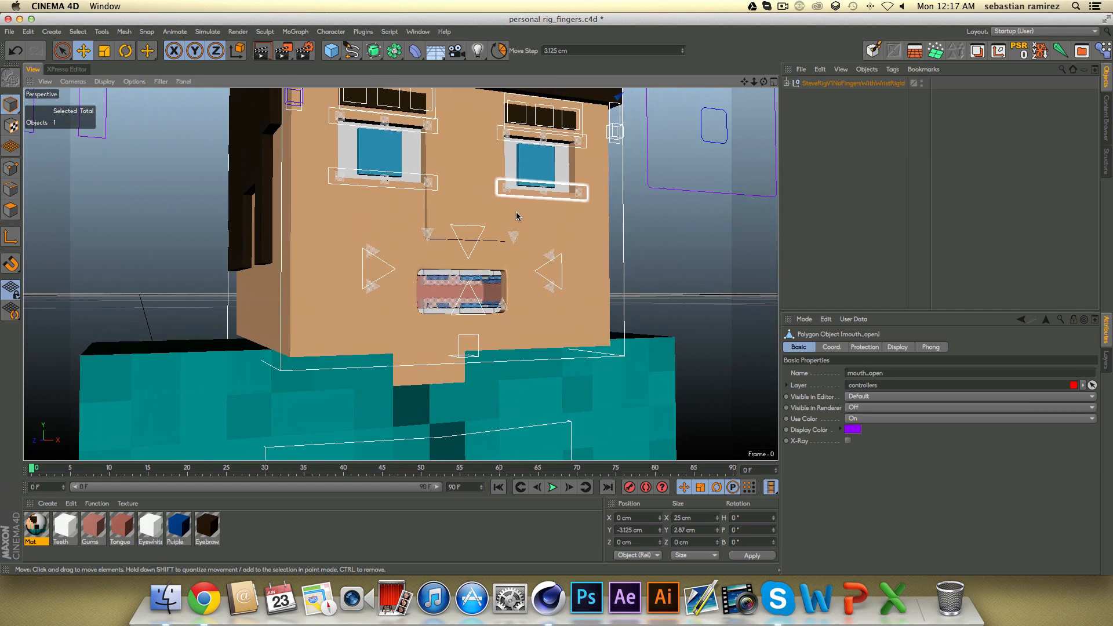
pyautogui.scroll(2, 489, 202)
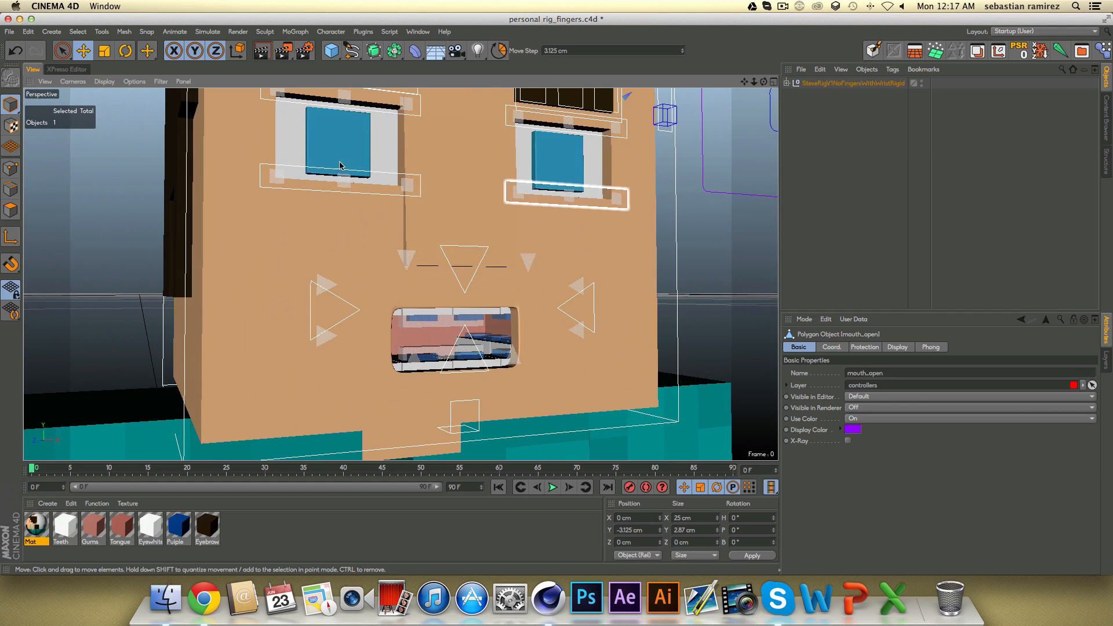
pyautogui.click(260, 52)
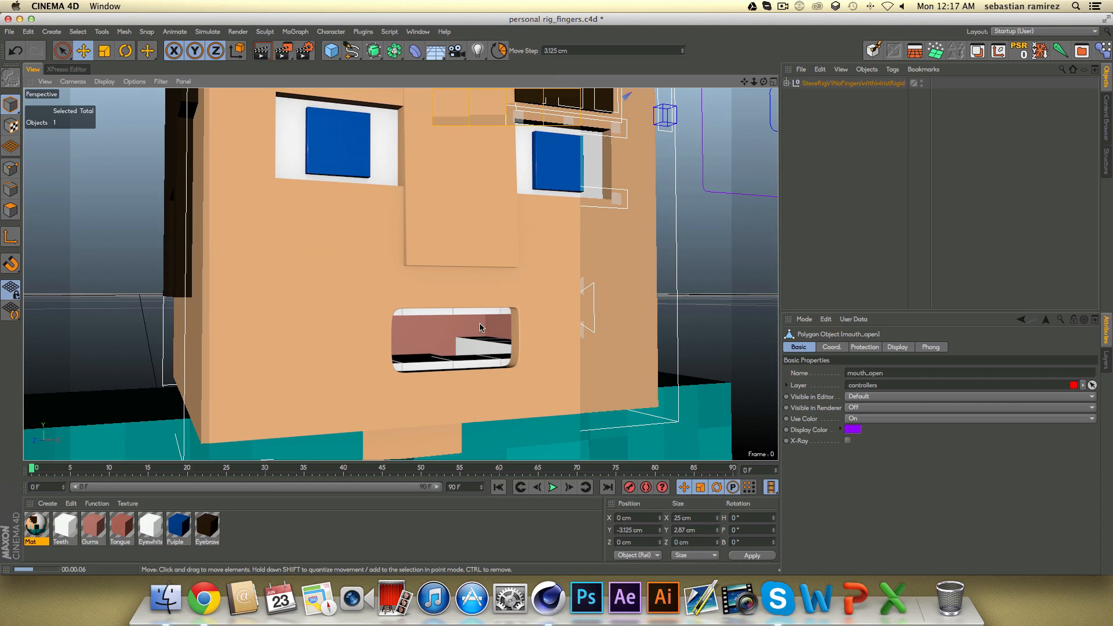
pyautogui.scroll(-10, 480, 327)
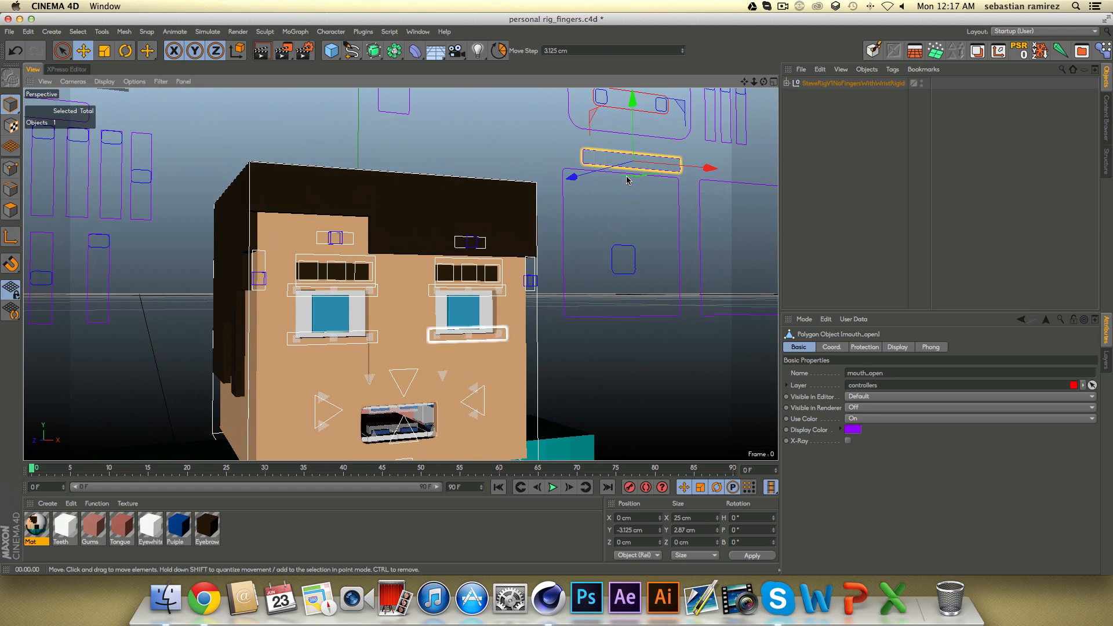
pyautogui.moveTo(632, 146); pyautogui.dragTo(629, 108)
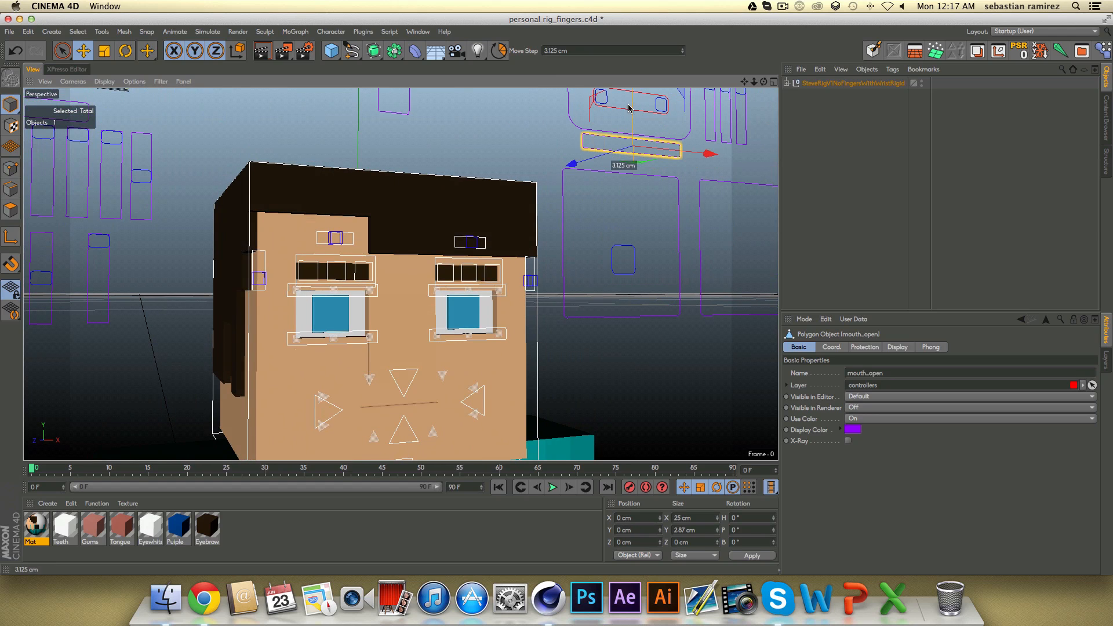
# Adjust the mouth width with the mouth_widness controller to about X -7.7 cm, and open the mouth with mouth_open at Y -3.125 cm.
pyautogui.click(736, 172)
pyautogui.click(603, 144)
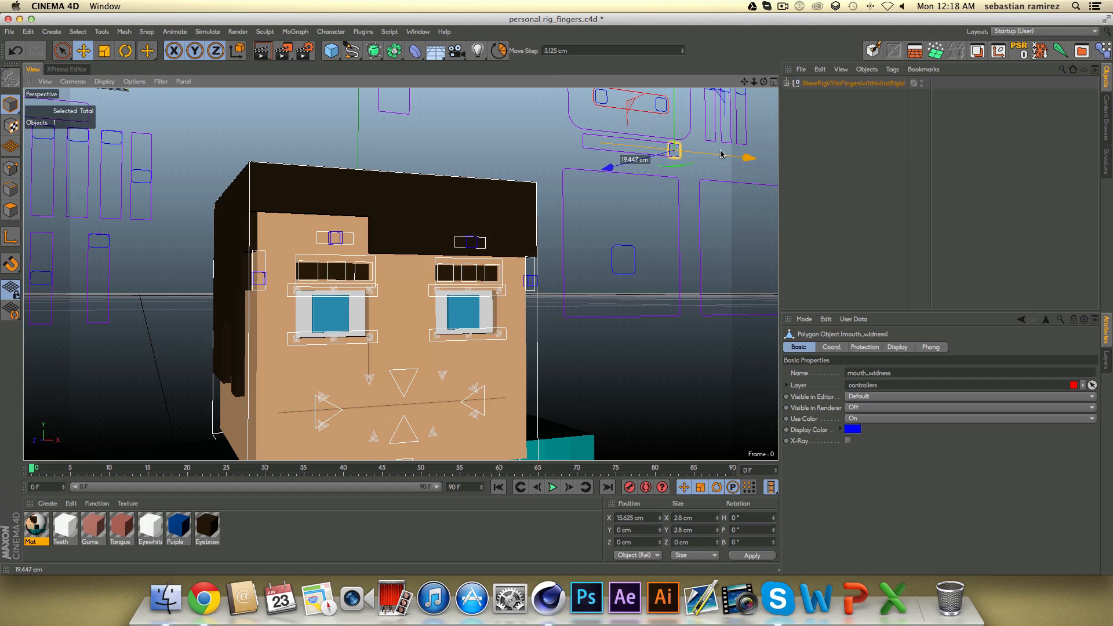
pyautogui.moveTo(722, 154); pyautogui.dragTo(629, 167)
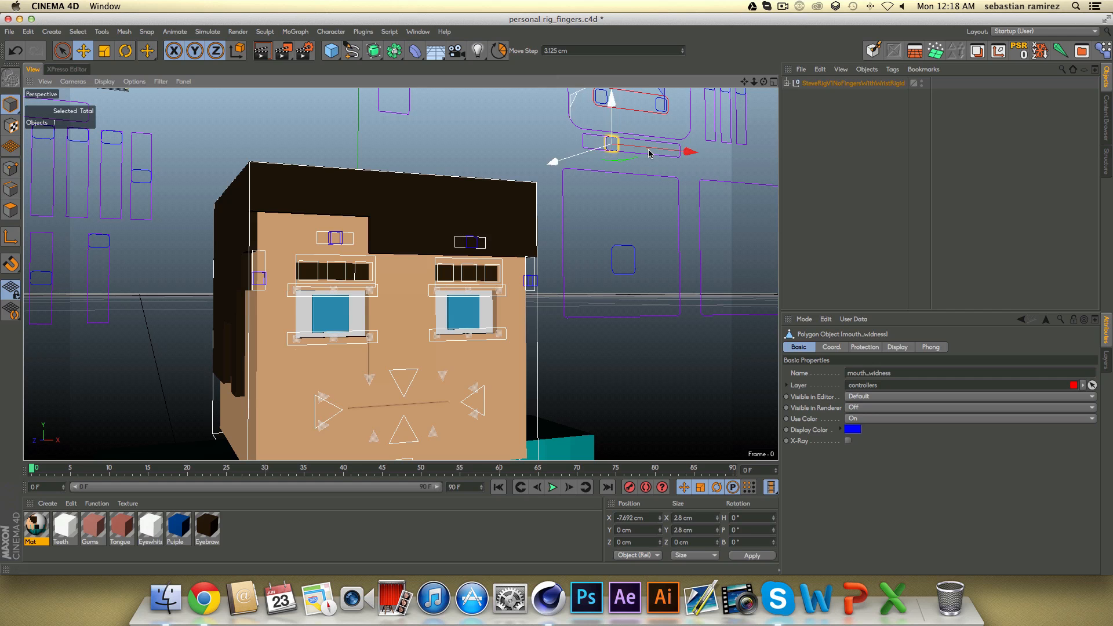
pyautogui.click(634, 139)
pyautogui.moveTo(635, 134); pyautogui.dragTo(634, 158)
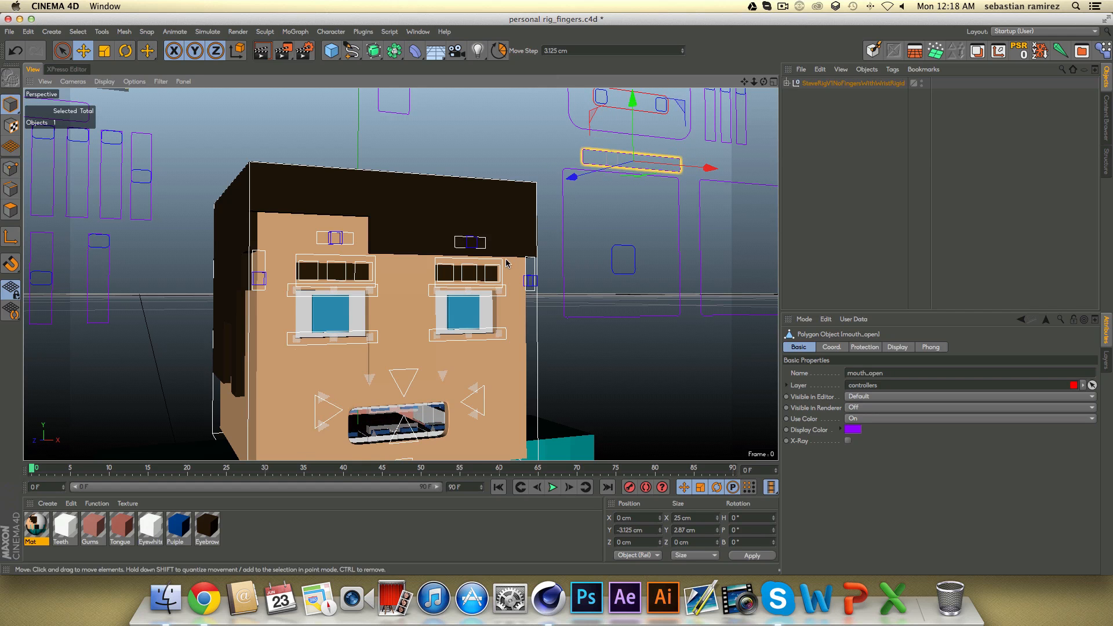
# Try the squint controller at about Y 0.58 cm, and lower the mouth_goodsmile_controller to Y -8 cm.
pyautogui.keyDown('alt'); pyautogui.moveTo(506, 262); pyautogui.dragTo(323, 262); pyautogui.keyUp('alt')
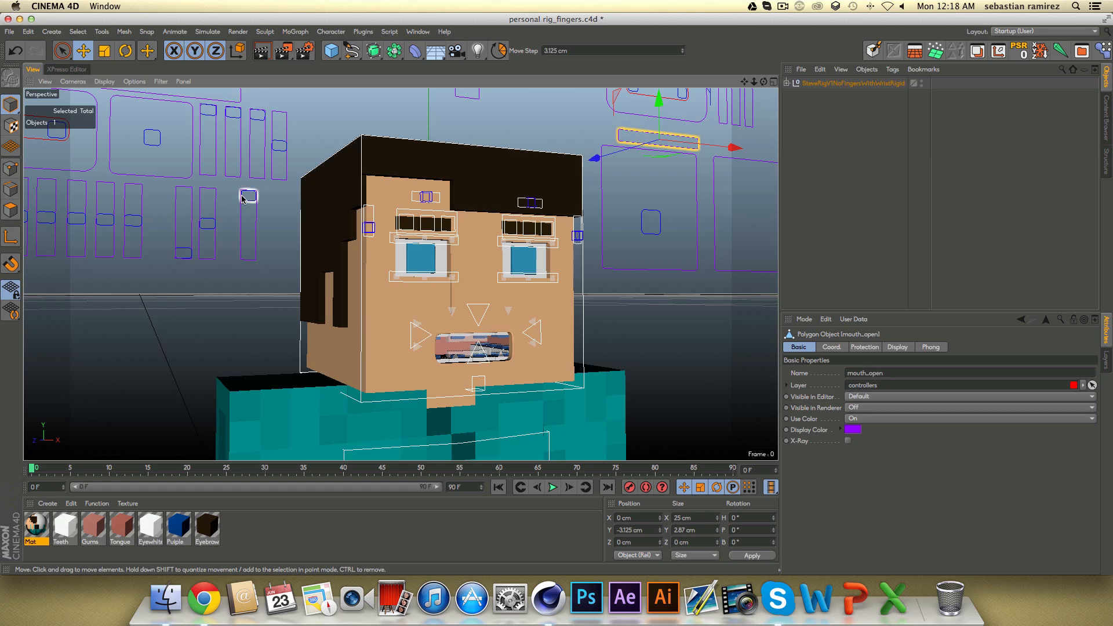
pyautogui.moveTo(242, 198); pyautogui.dragTo(251, 180)
pyautogui.moveTo(251, 193); pyautogui.dragTo(251, 180)
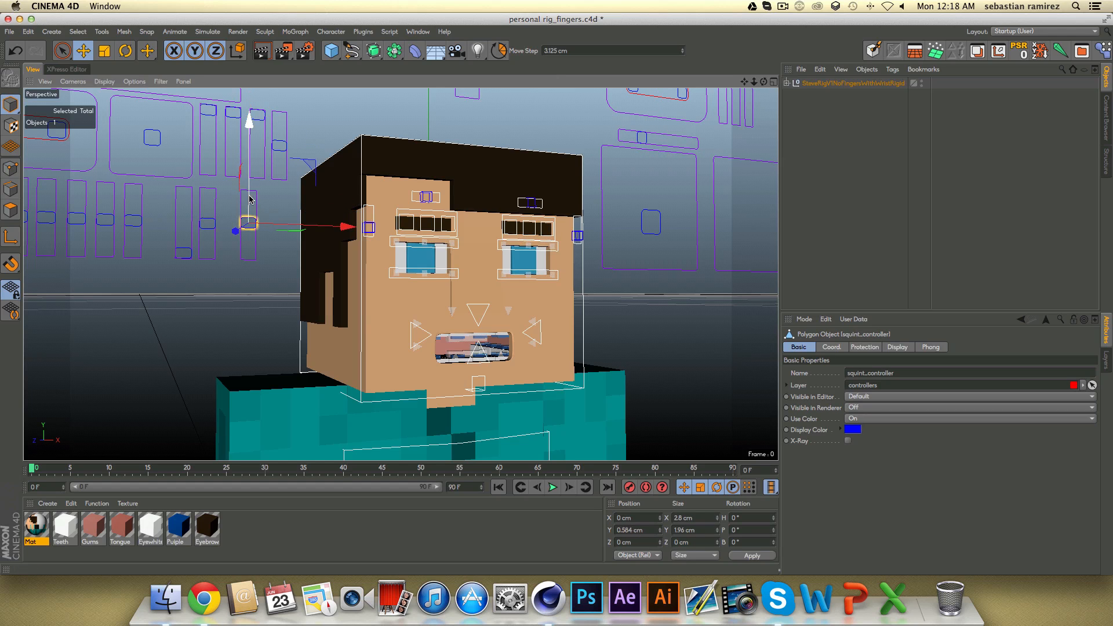
pyautogui.click(207, 223)
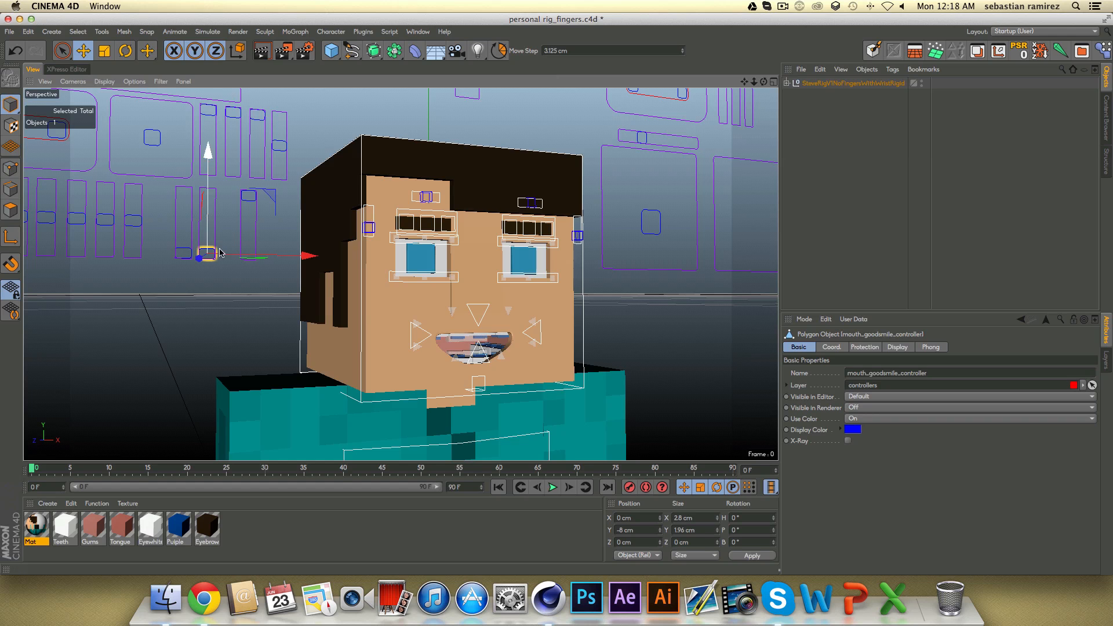
# Raise the mouth expression controller to about Y 8.85 cm to bend the mouth into a smile.
pyautogui.keyDown('alt'); pyautogui.moveTo(220, 252); pyautogui.dragTo(649, 280); pyautogui.keyUp('alt')
pyautogui.click(677, 248)
pyautogui.moveTo(678, 232); pyautogui.dragTo(681, 200)
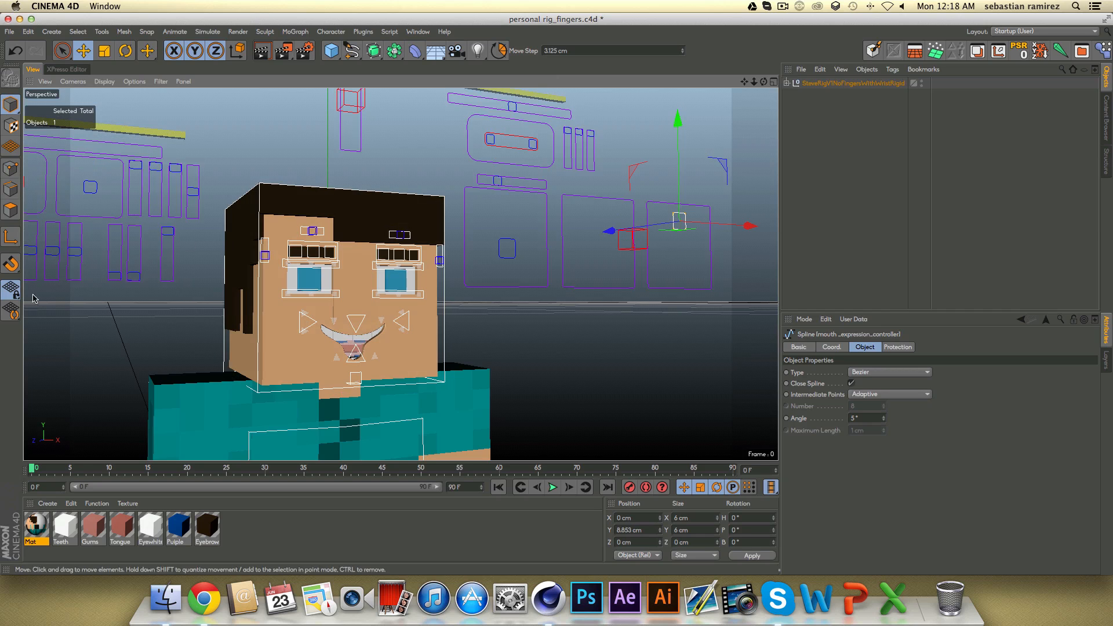
# Set the mouth_goodsmile_controller to about Y -1.6 cm, inspect the smile up close, and undo the smile changes.
pyautogui.click(134, 274)
pyautogui.moveTo(133, 258)
pyautogui.mouseDown()
pyautogui.moveTo(132, 230)
pyautogui.moveTo(133, 244)
pyautogui.mouseUp()
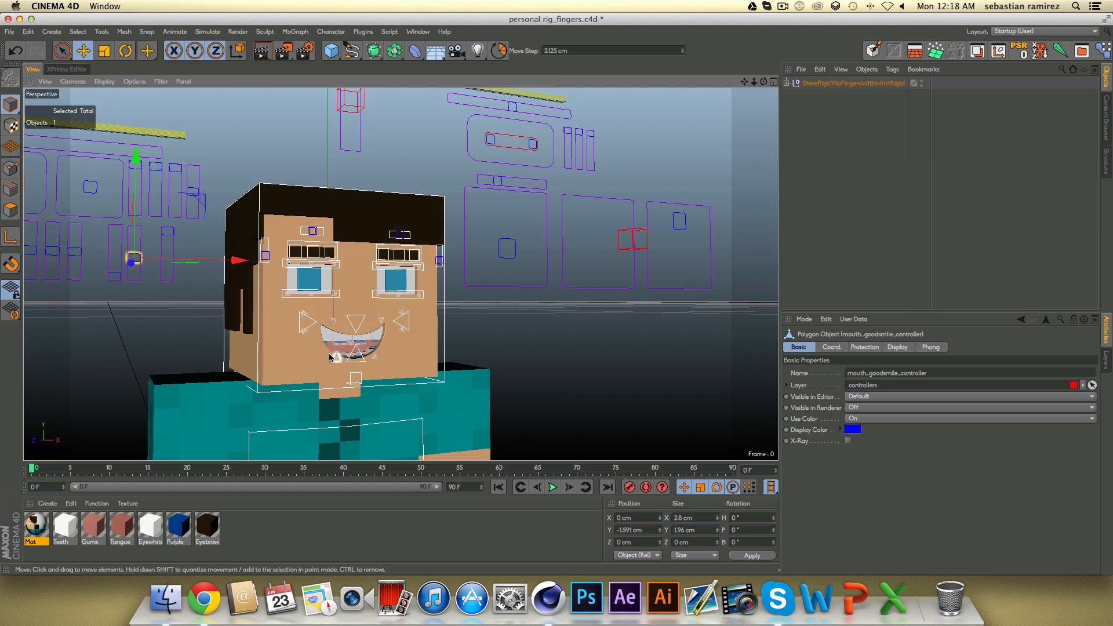
pyautogui.scroll(5, 308, 352)
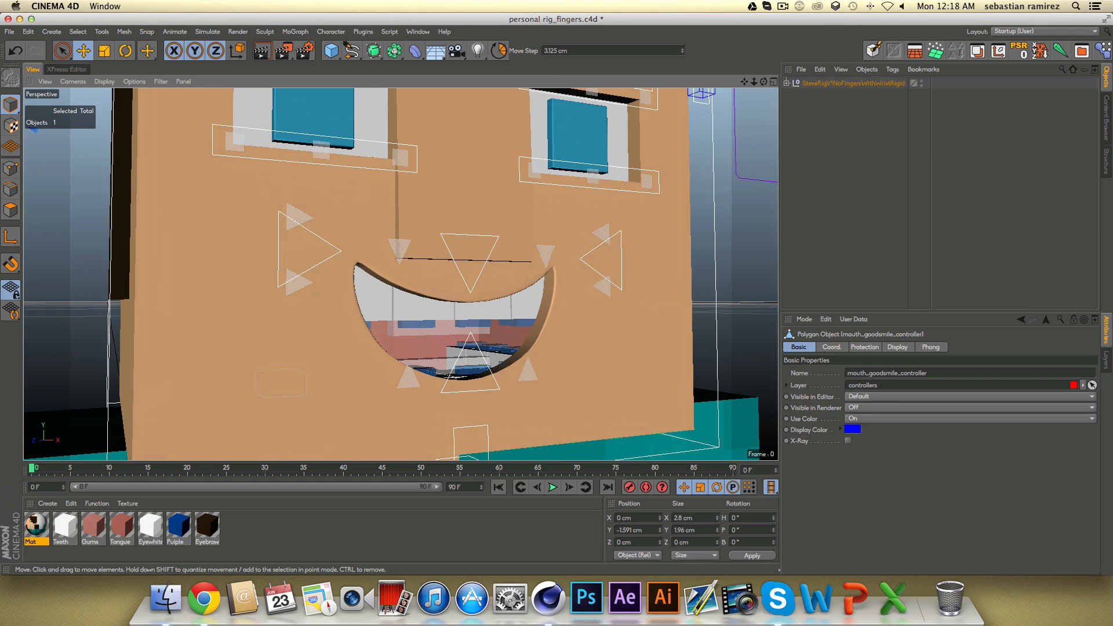
pyautogui.scroll(-5, 364, 329)
pyautogui.hotkey('ctrl', 'z')
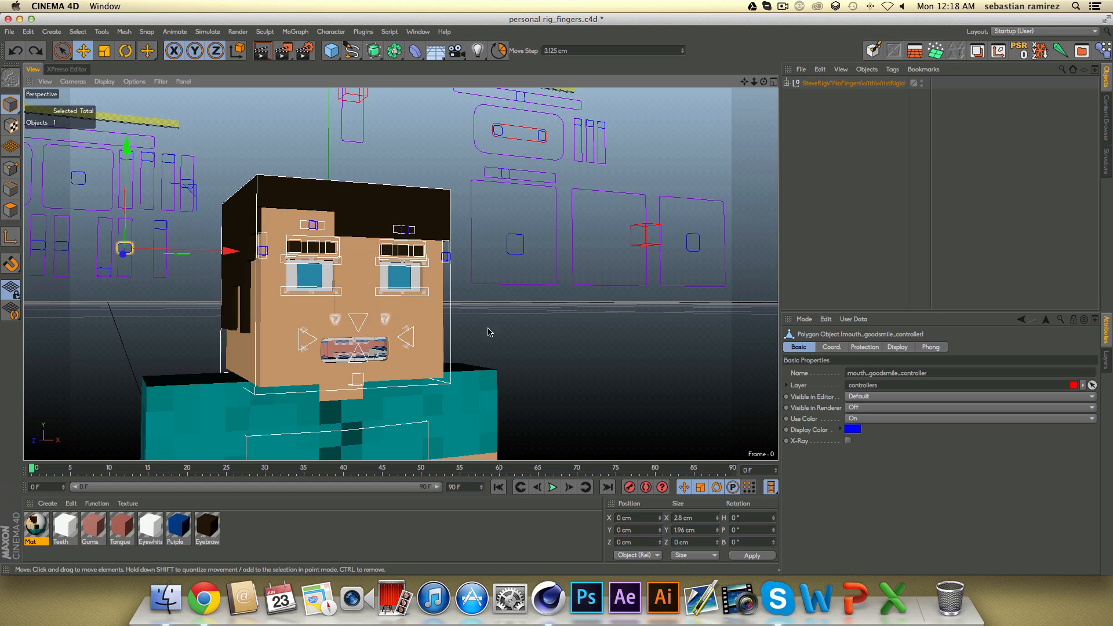
# Raise the mouth expression controller to turn the open mouth into a smile, and undo back to the closed mouth.
pyautogui.click(698, 244)
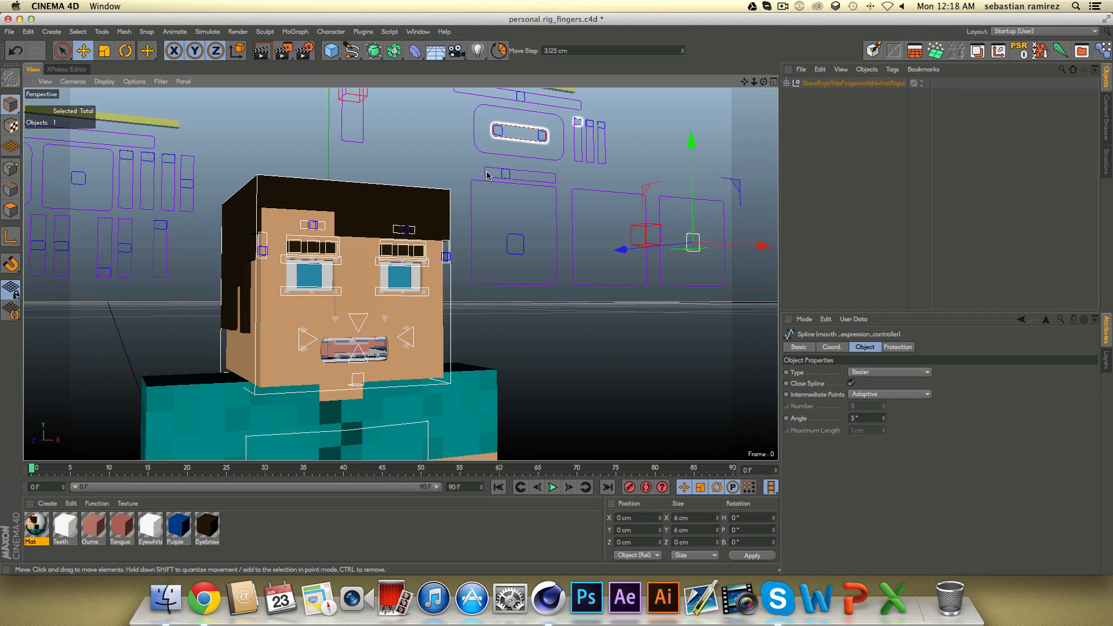
pyautogui.click(518, 178)
pyautogui.click(697, 247)
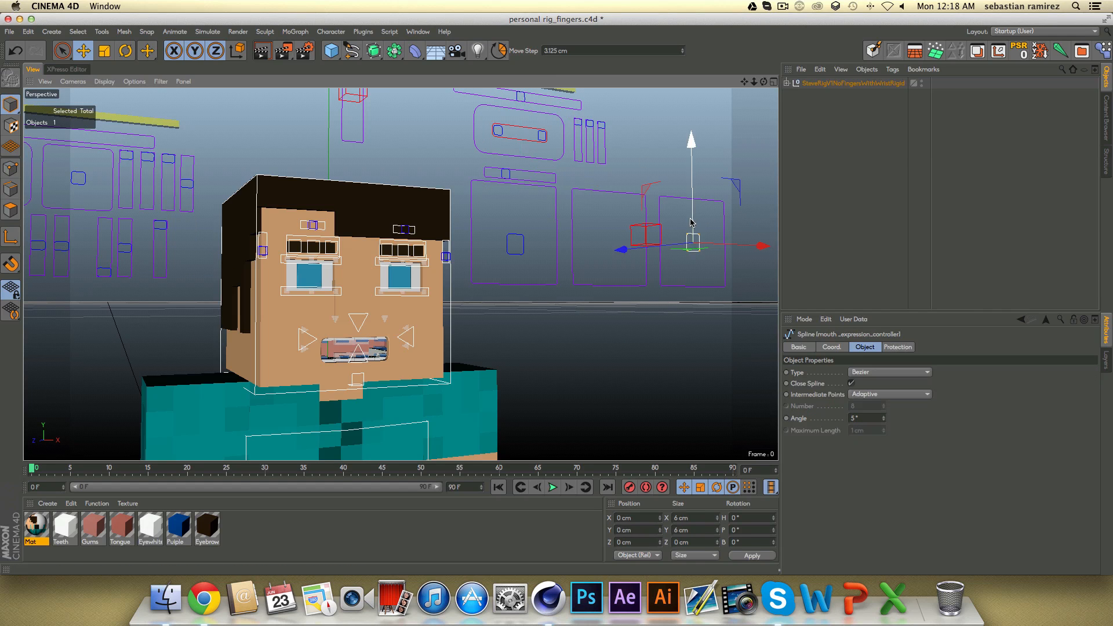
pyautogui.moveTo(692, 215); pyautogui.dragTo(691, 177)
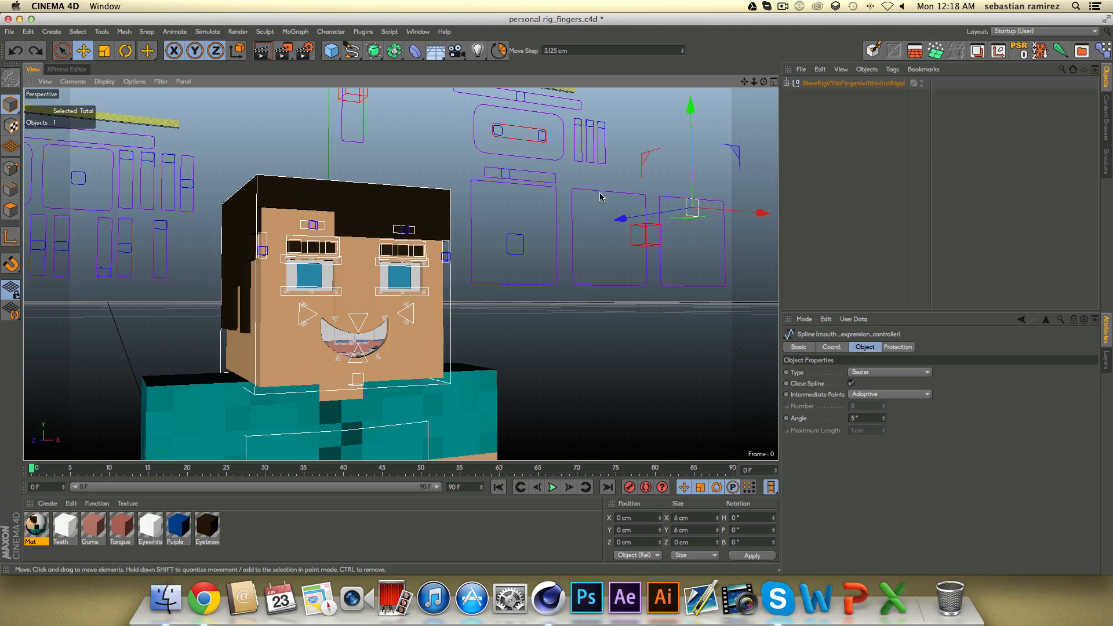
pyautogui.hotkey('ctrl', 'z')
pyautogui.hotkey('ctrl', 'z')
pyautogui.hotkey('ctrl', 'z')
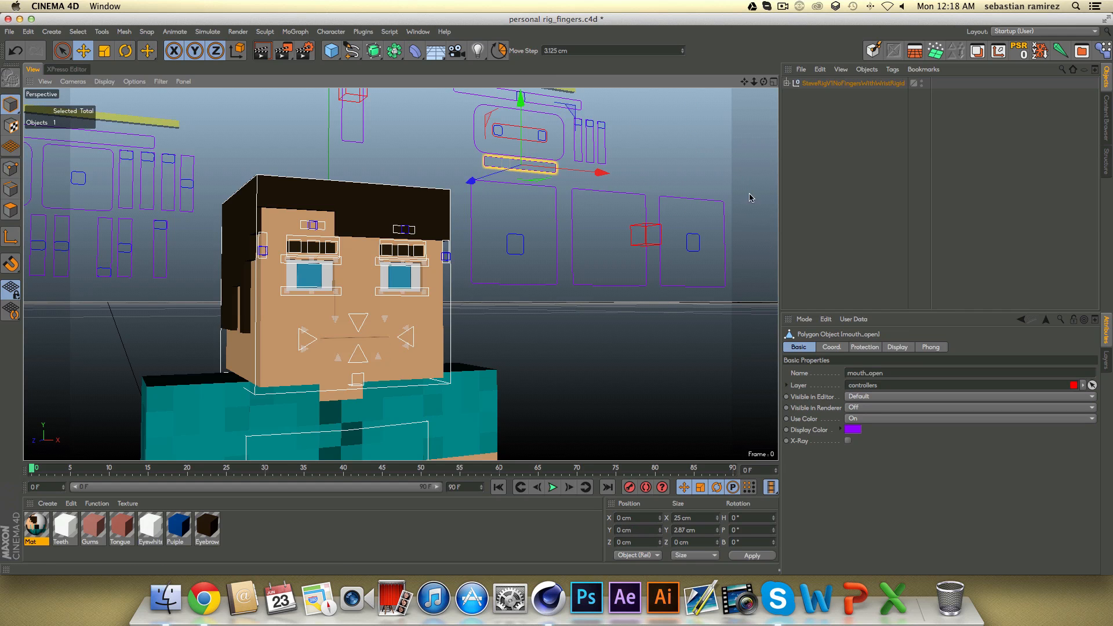
# Render a viewport preview of a frown with the mouth expression controller at about Y -10.7 cm, and undo the frown.
pyautogui.click(685, 250)
pyautogui.moveTo(693, 220); pyautogui.dragTo(696, 247)
pyautogui.keyDown('alt'); pyautogui.moveTo(313, 378); pyautogui.dragTo(734, 295, button='right'); pyautogui.keyUp('alt')
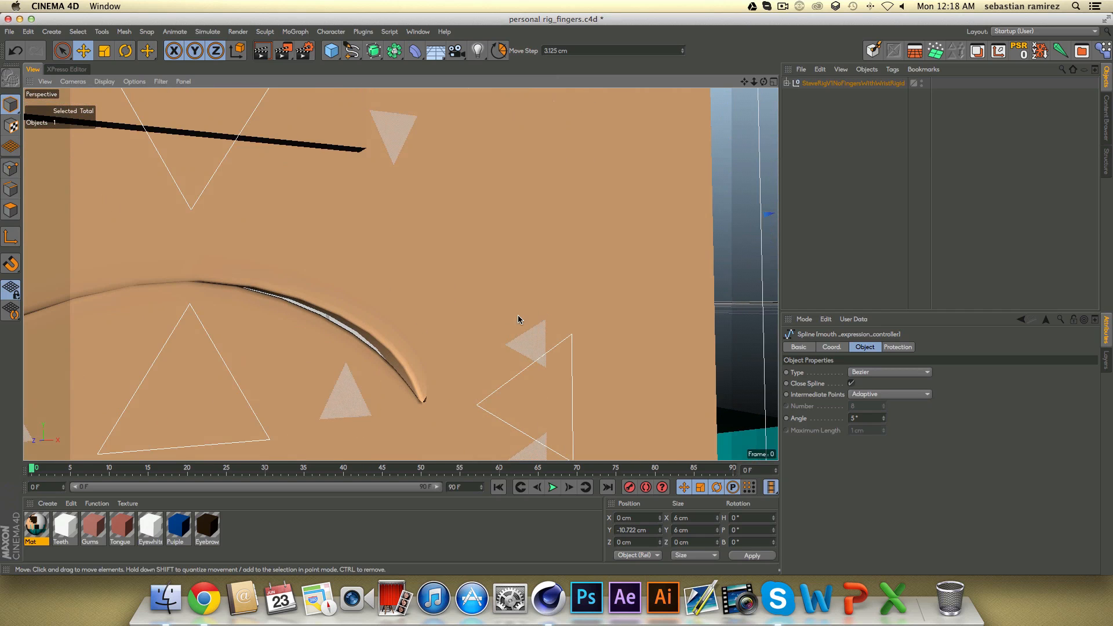
pyautogui.scroll(-10, 517, 317)
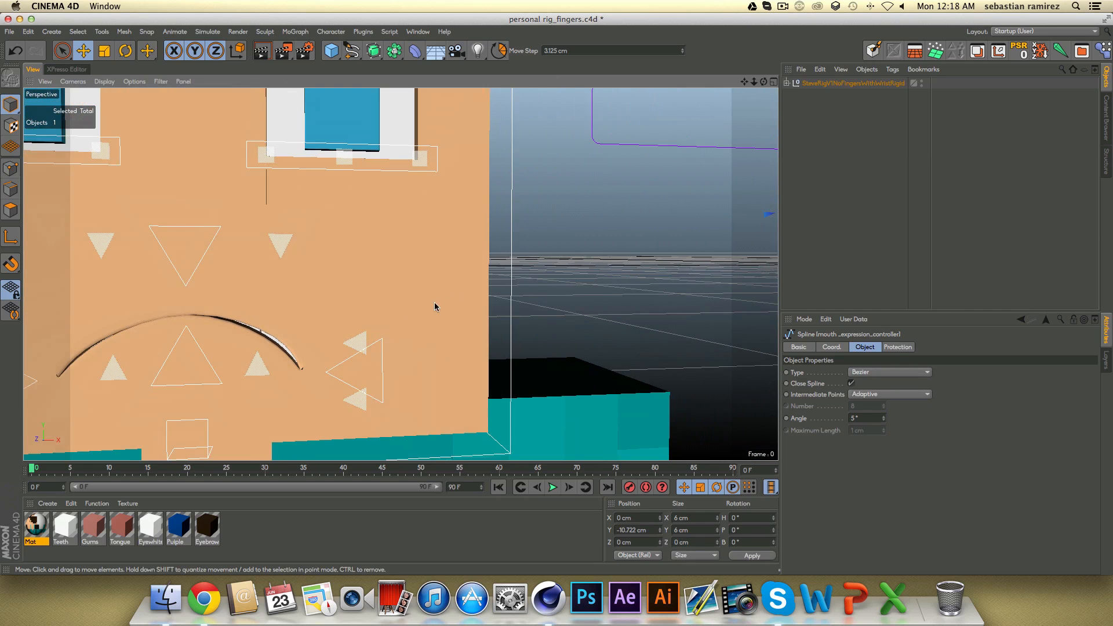
pyautogui.keyDown('alt'); pyautogui.moveTo(494, 291); pyautogui.dragTo(467, 297); pyautogui.keyUp('alt')
pyautogui.scroll(2, 558, 271)
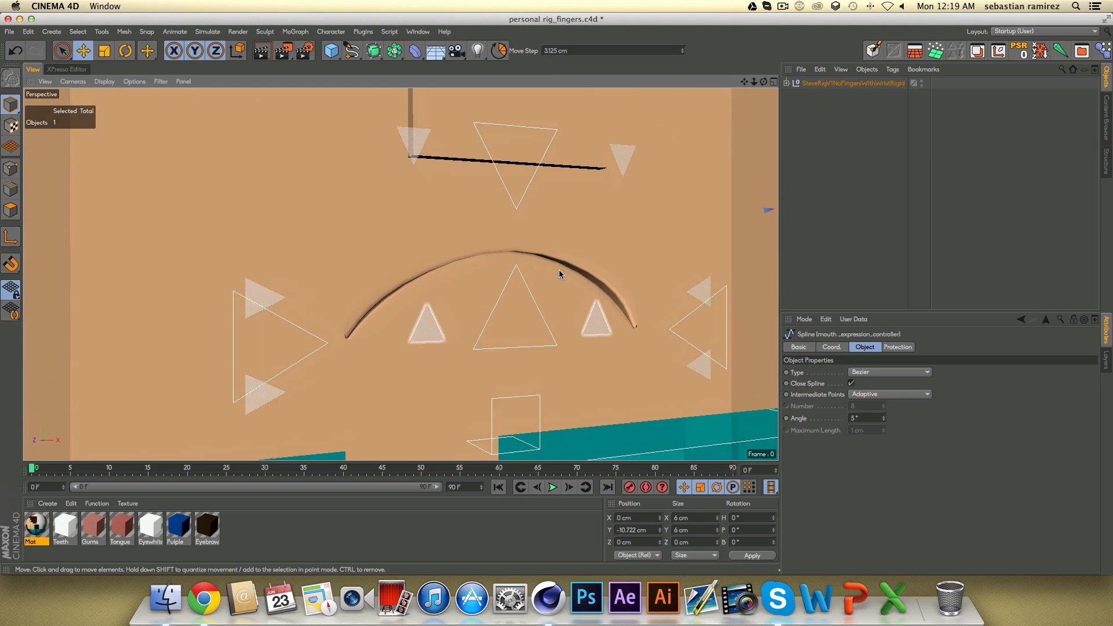
pyautogui.keyDown('alt'); pyautogui.moveTo(558, 272); pyautogui.dragTo(516, 292, button='middle'); pyautogui.keyUp('alt')
pyautogui.keyDown('alt'); pyautogui.moveTo(516, 292); pyautogui.dragTo(386, 318, button='right'); pyautogui.keyUp('alt')
pyautogui.scroll(-8, 386, 318)
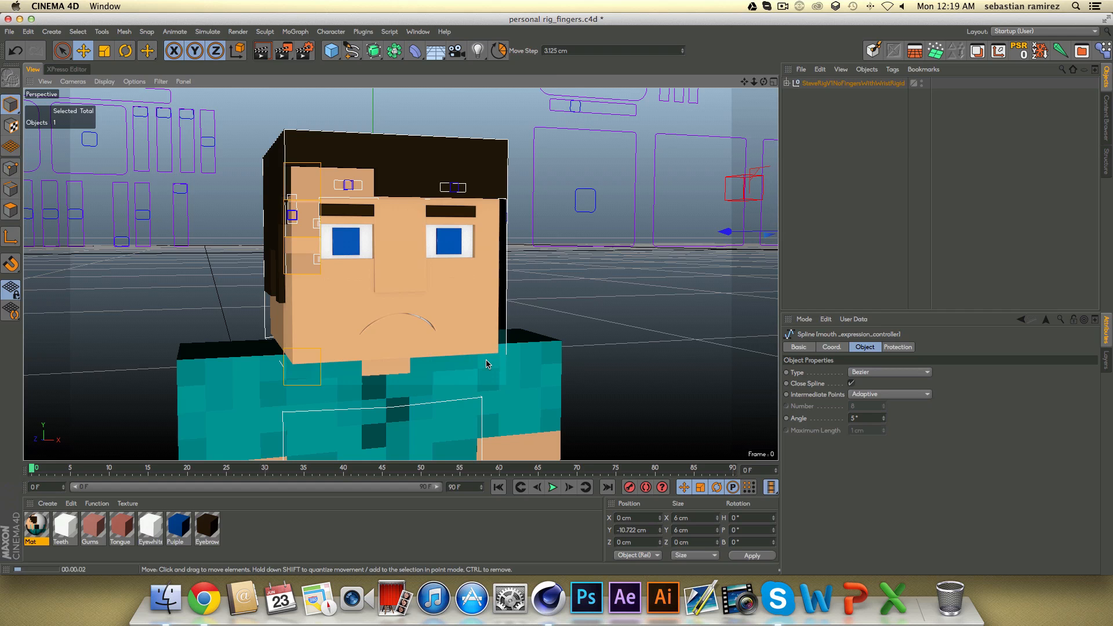
pyautogui.press('super+z')
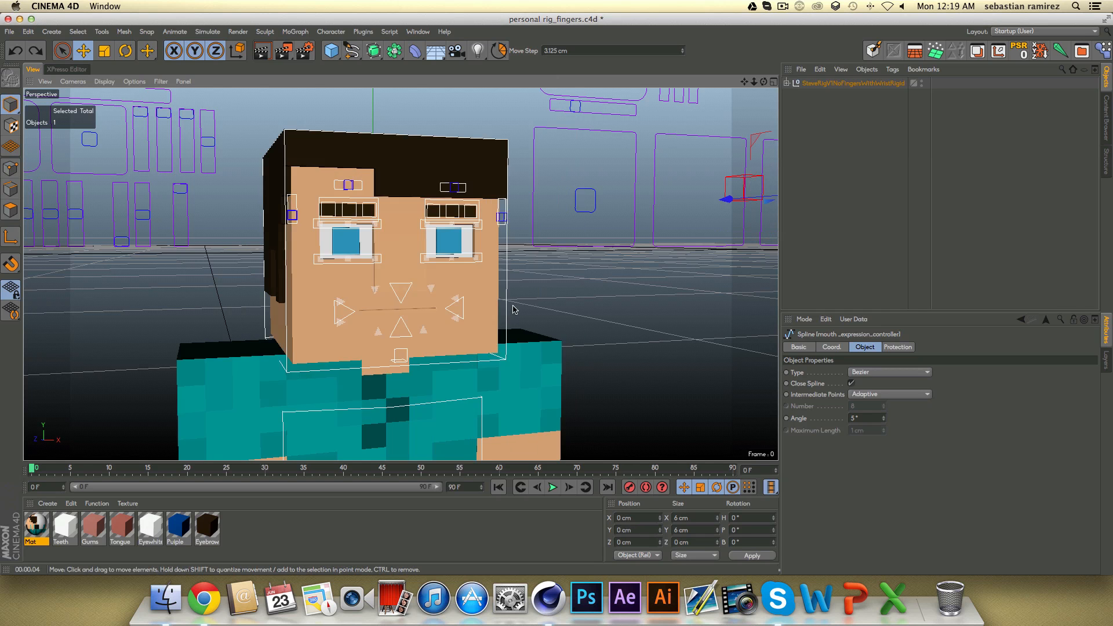
# Move the mouth position controller to about X -2 cm, Y 12 cm to shift the closed mouth, and undo the move.
pyautogui.scroll(-5, 504, 332)
pyautogui.keyDown('alt'); pyautogui.moveTo(391, 311); pyautogui.dragTo(406, 317); pyautogui.keyUp('alt')
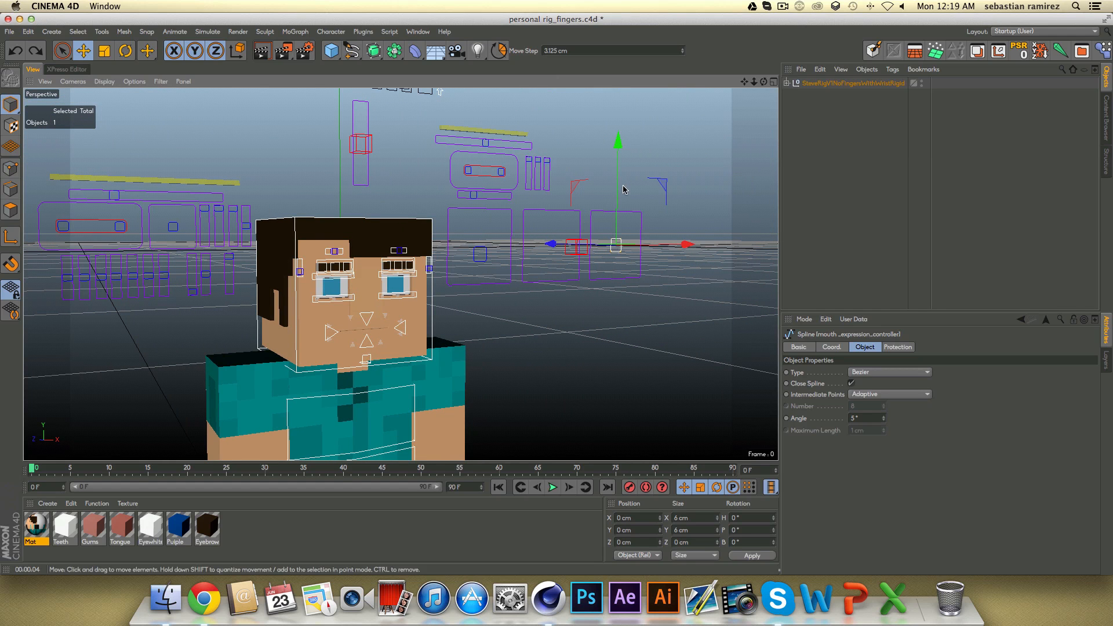
pyautogui.press('super+z')
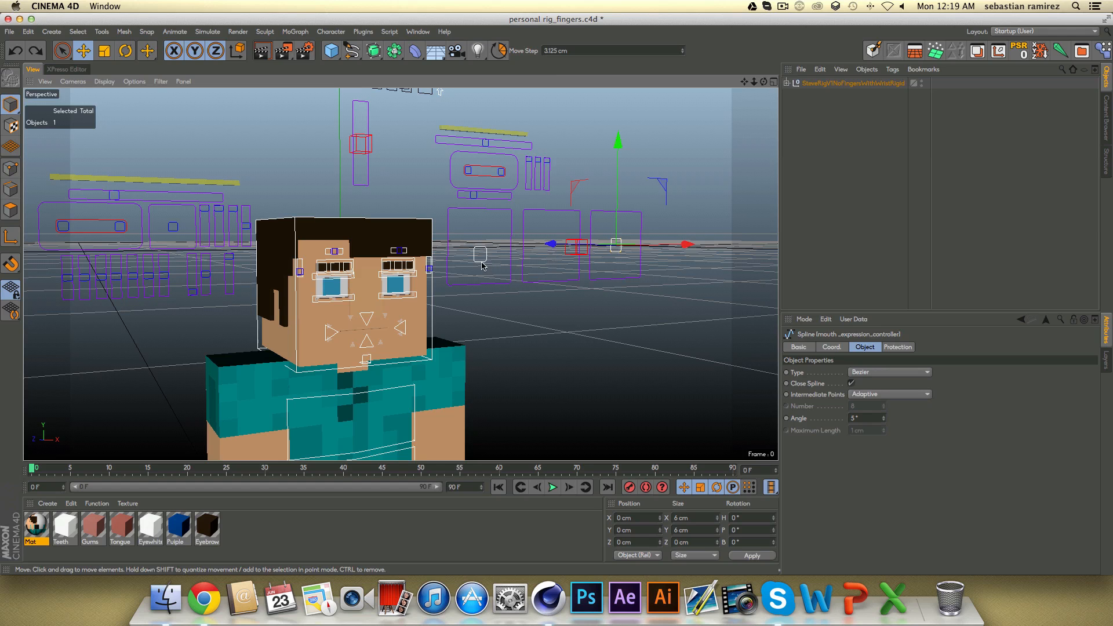
pyautogui.click(481, 260)
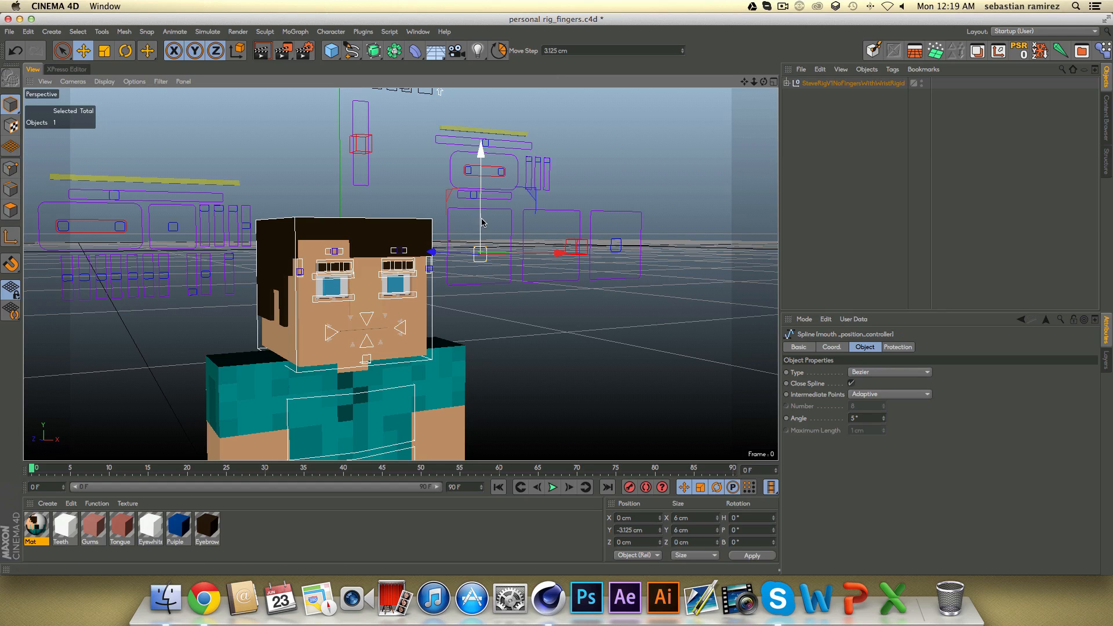
pyautogui.moveTo(481, 224); pyautogui.dragTo(487, 272)
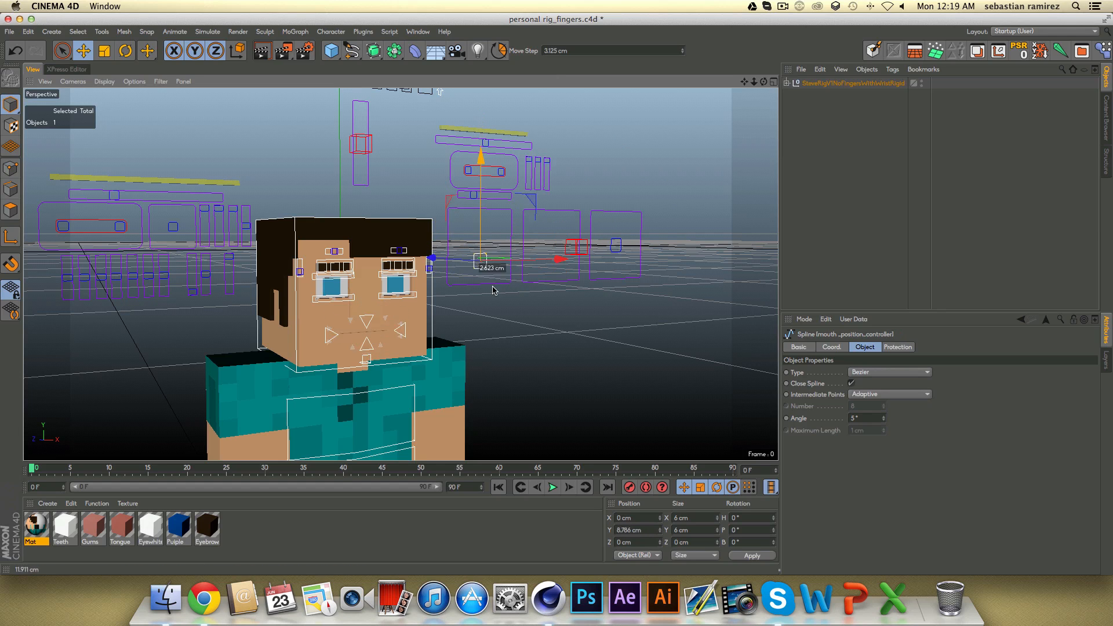
pyautogui.press('super+z')
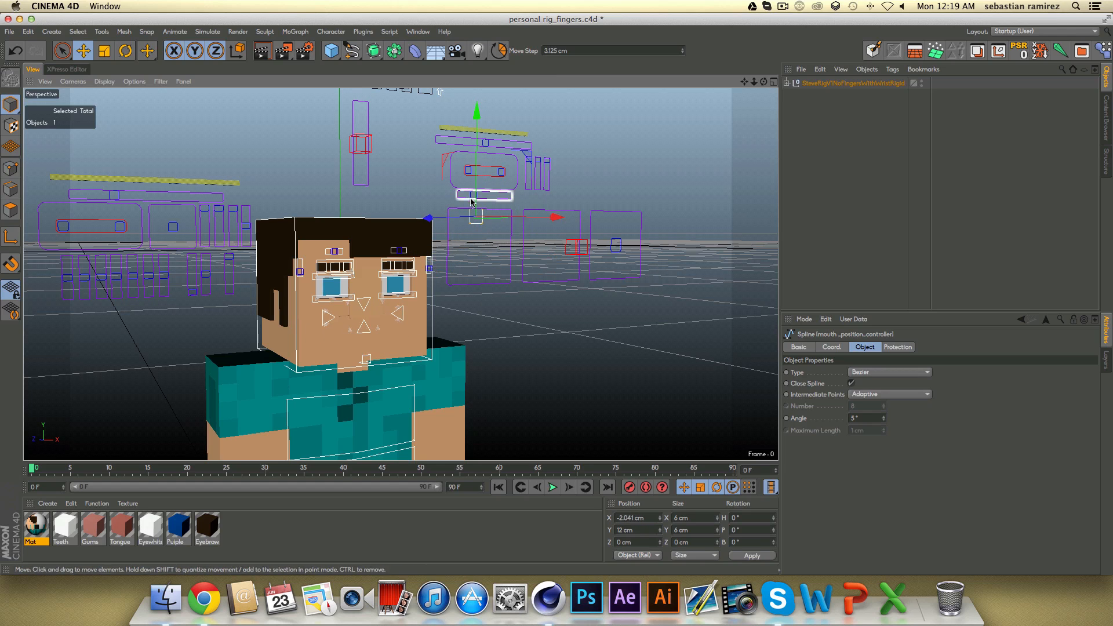
# Open the mouth with mouth_open at Y -3.125 cm, and try shifting it sideways with the mouth position controller, undoing the shift.
pyautogui.click(504, 197)
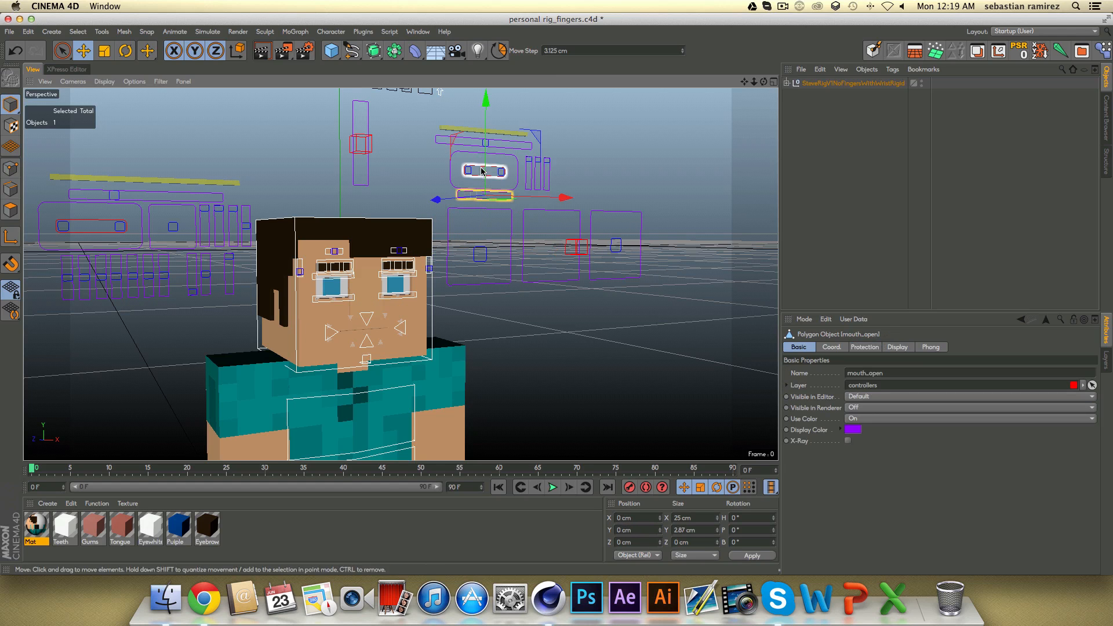
pyautogui.moveTo(486, 173); pyautogui.dragTo(486, 179)
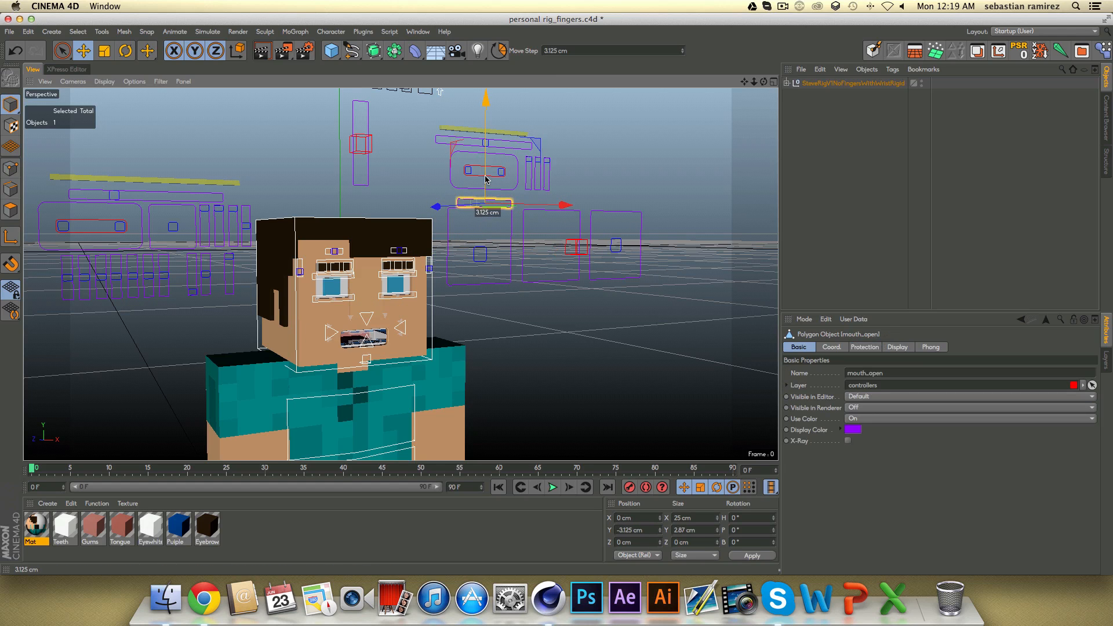
pyautogui.click(481, 249)
pyautogui.moveTo(522, 257); pyautogui.dragTo(454, 258)
pyautogui.press('super+z')
pyautogui.press('super+z')
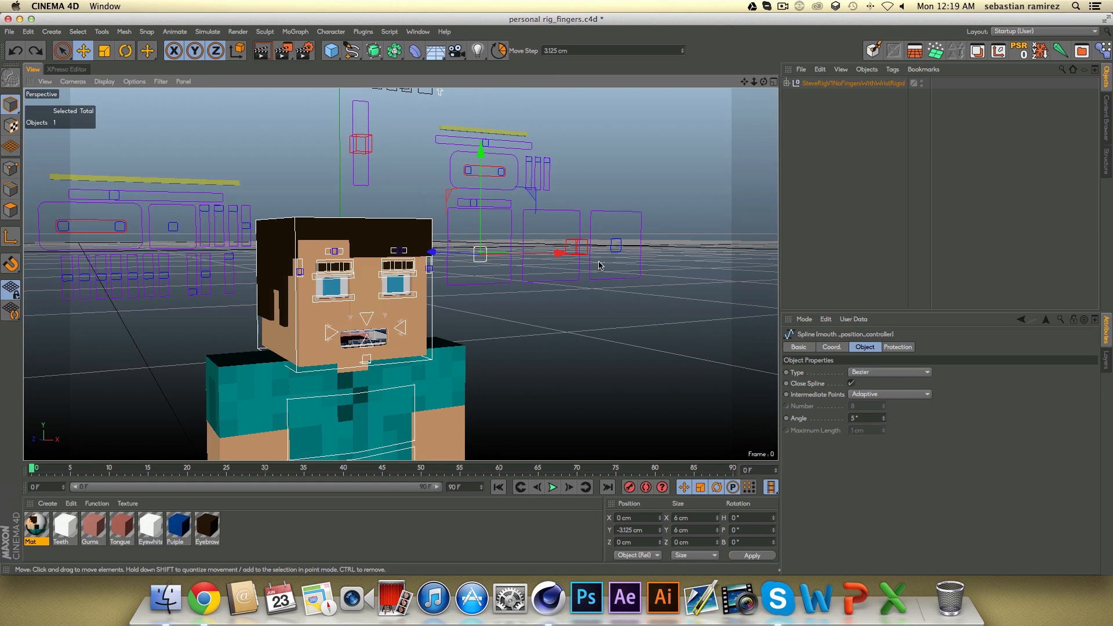
# Raise the mouth expression controller to about Y 9.75 cm for an open smile, and undo back to the closed mouth.
pyautogui.click(614, 247)
pyautogui.moveTo(616, 233); pyautogui.dragTo(615, 218)
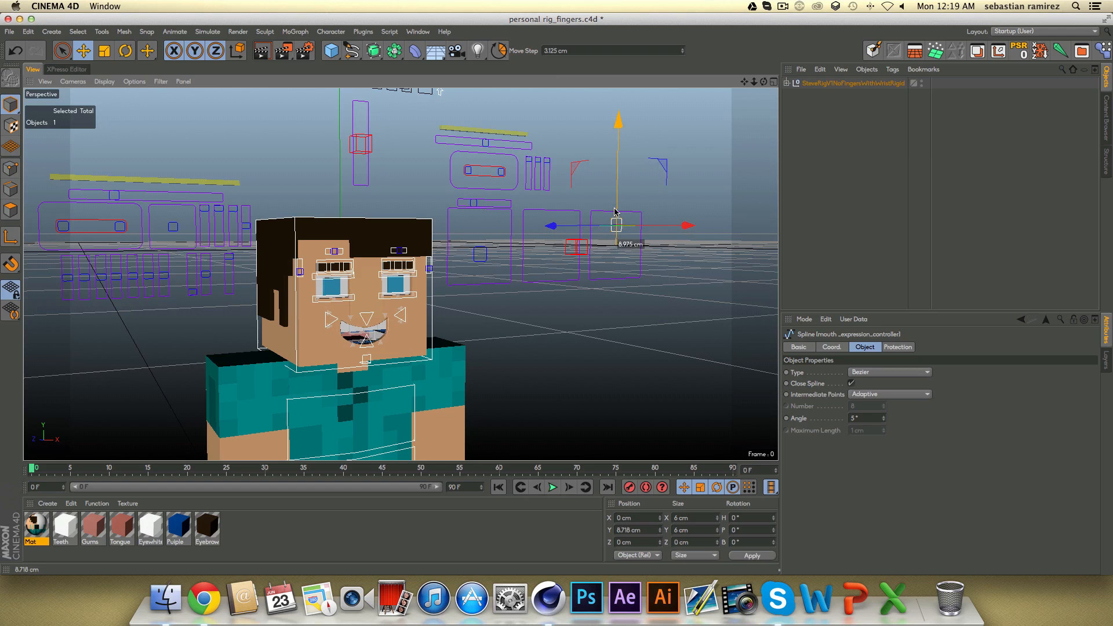
pyautogui.scroll(5, 380, 328)
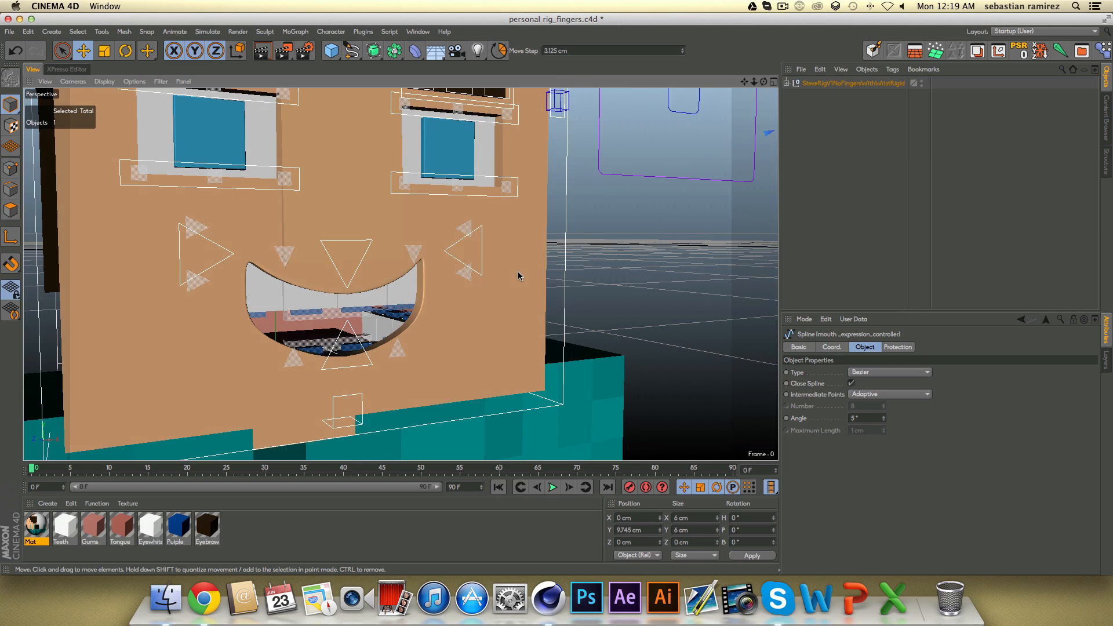
pyautogui.press('super+z')
pyautogui.press('super+z')
pyautogui.press('super+z')
pyautogui.press('super+z')
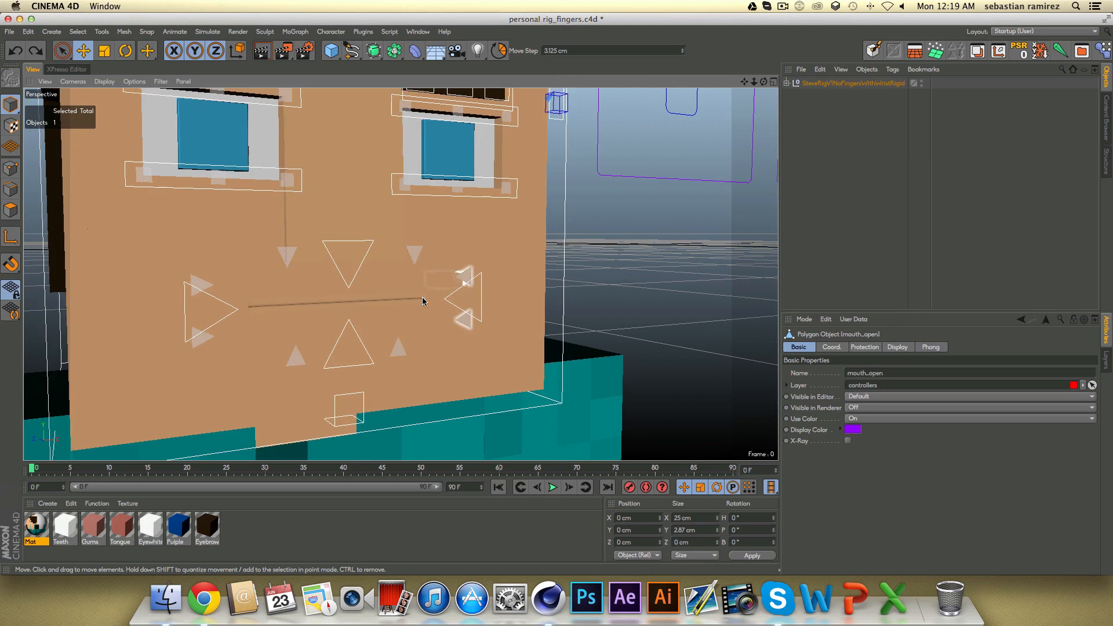
# Lower the jaw with the jaw_controller, view the face from the front, and undo the jaw movement.
pyautogui.scroll(-4, 422, 297)
pyautogui.click(395, 363)
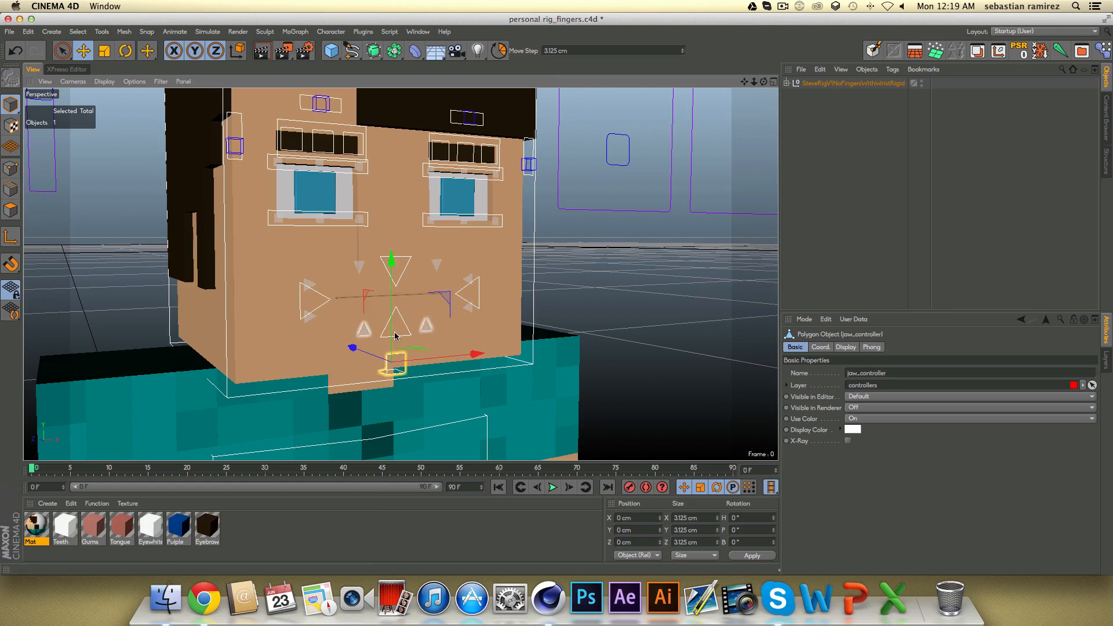
pyautogui.moveTo(391, 335); pyautogui.dragTo(389, 375)
pyautogui.keyDown('alt'); pyautogui.moveTo(425, 331); pyautogui.dragTo(313, 281); pyautogui.keyUp('alt')
pyautogui.press('super+z')
pyautogui.scroll(-3, 467, 296)
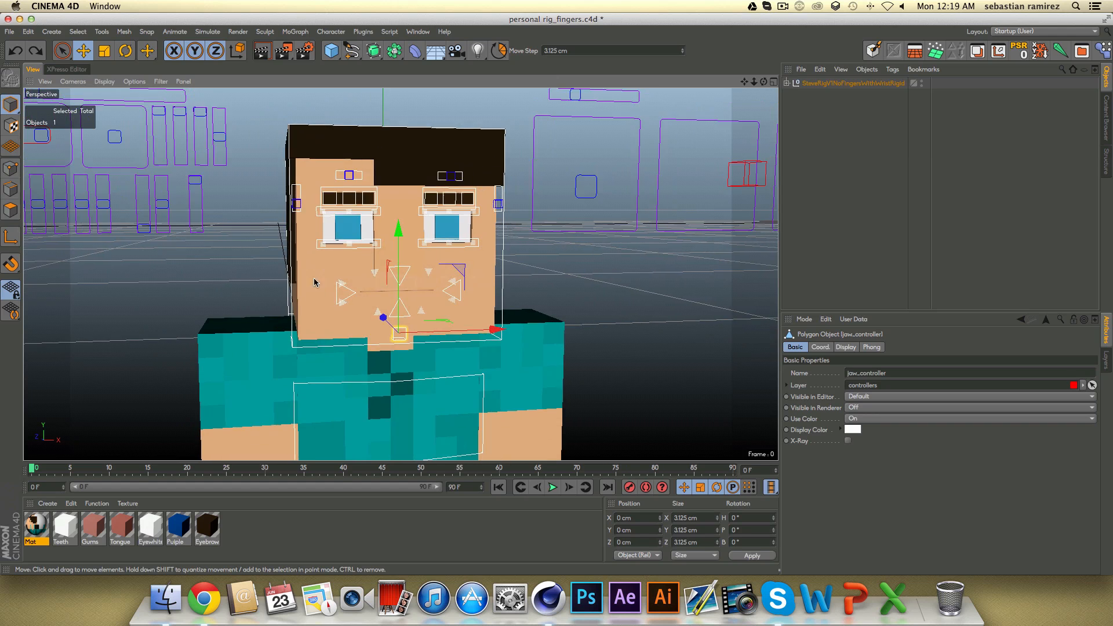
# Select the mouth_open controller and examine the individual mouth and eye controllers on the face up close.
pyautogui.keyDown('alt'); pyautogui.moveTo(313, 281); pyautogui.dragTo(354, 287, button='middle'); pyautogui.keyUp('alt')
pyautogui.keyDown('alt'); pyautogui.moveTo(416, 276); pyautogui.dragTo(326, 301, button='right'); pyautogui.keyUp('alt')
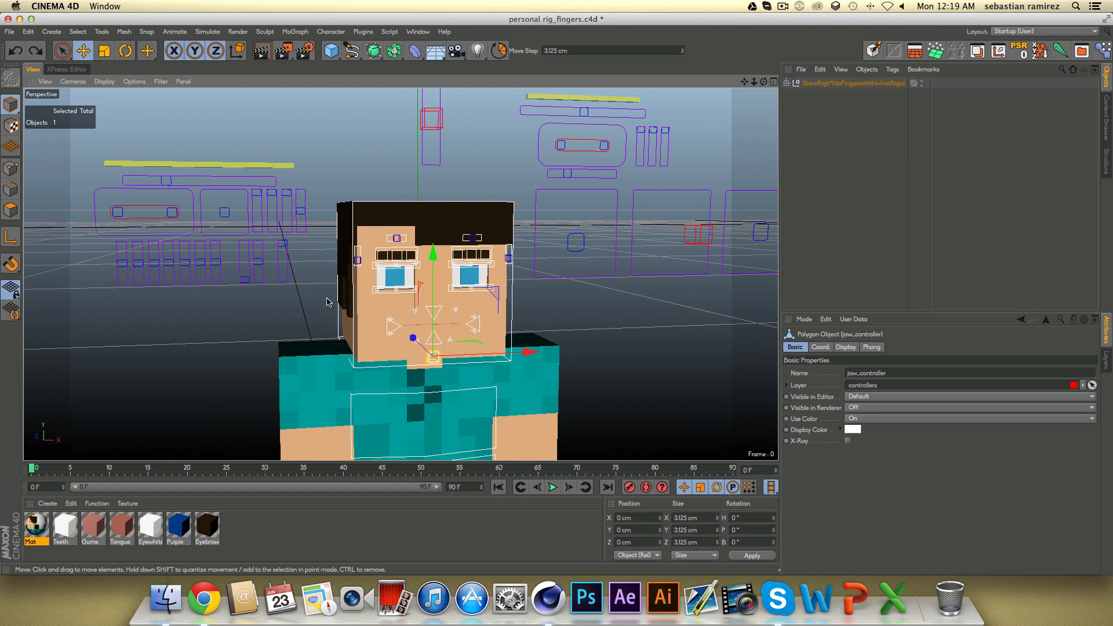
pyautogui.click(590, 174)
pyautogui.scroll(6, 495, 269)
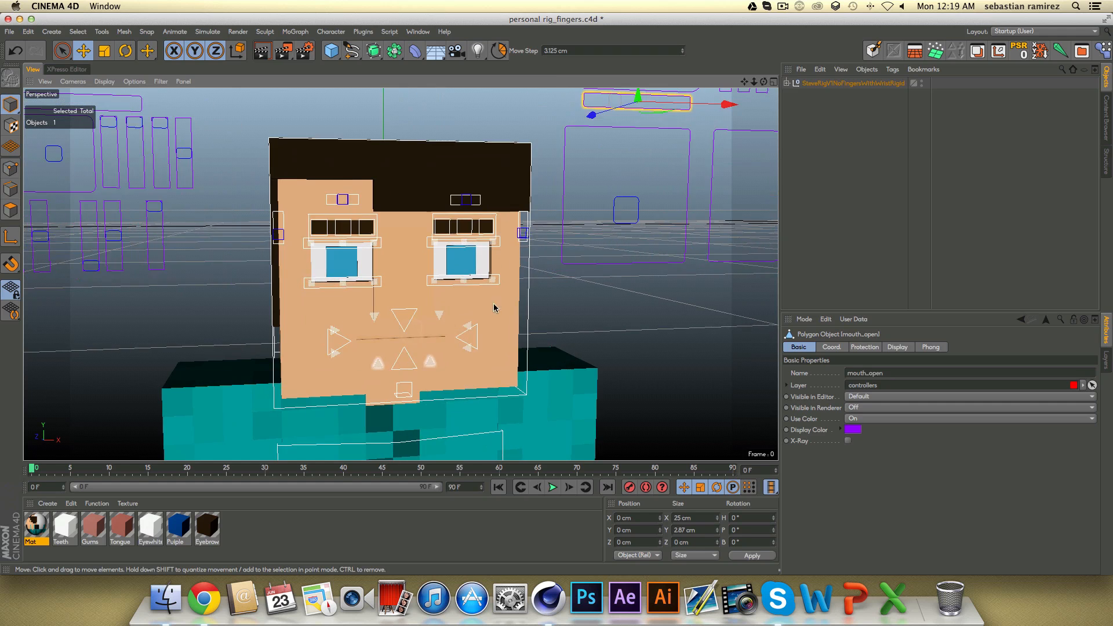
pyautogui.scroll(1, 494, 269)
pyautogui.keyDown('alt'); pyautogui.moveTo(491, 267); pyautogui.dragTo(493, 202, button='middle'); pyautogui.keyUp('alt')
pyautogui.keyDown('alt'); pyautogui.moveTo(492, 201); pyautogui.dragTo(537, 200, button='right'); pyautogui.keyUp('alt')
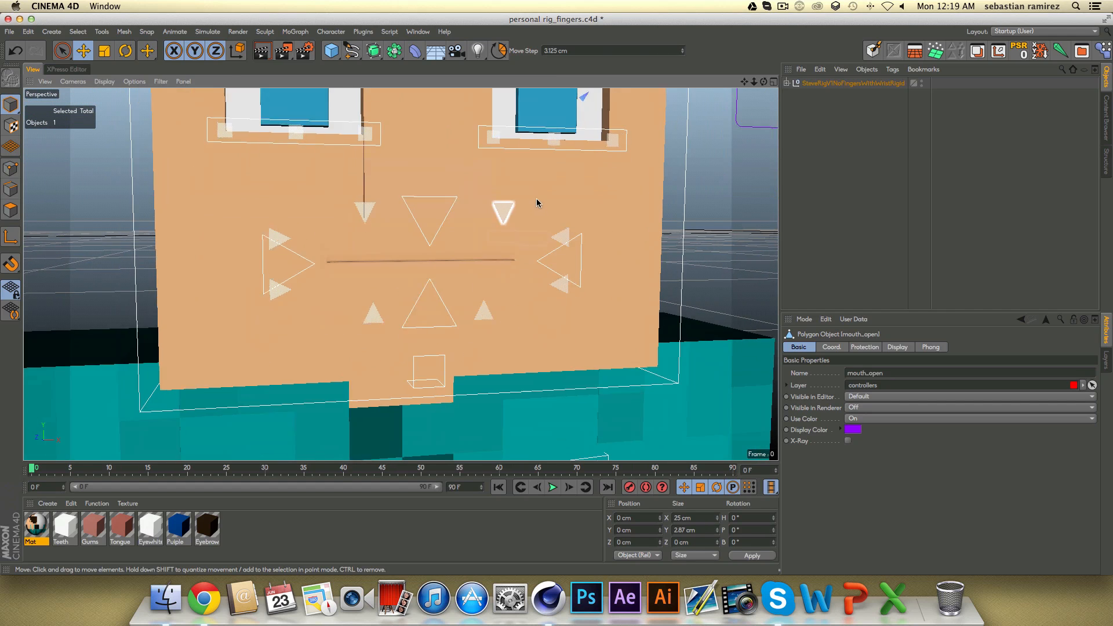
pyautogui.scroll(1, 446, 317)
pyautogui.keyDown('alt'); pyautogui.moveTo(489, 232); pyautogui.dragTo(486, 363, button='middle'); pyautogui.keyUp('alt')
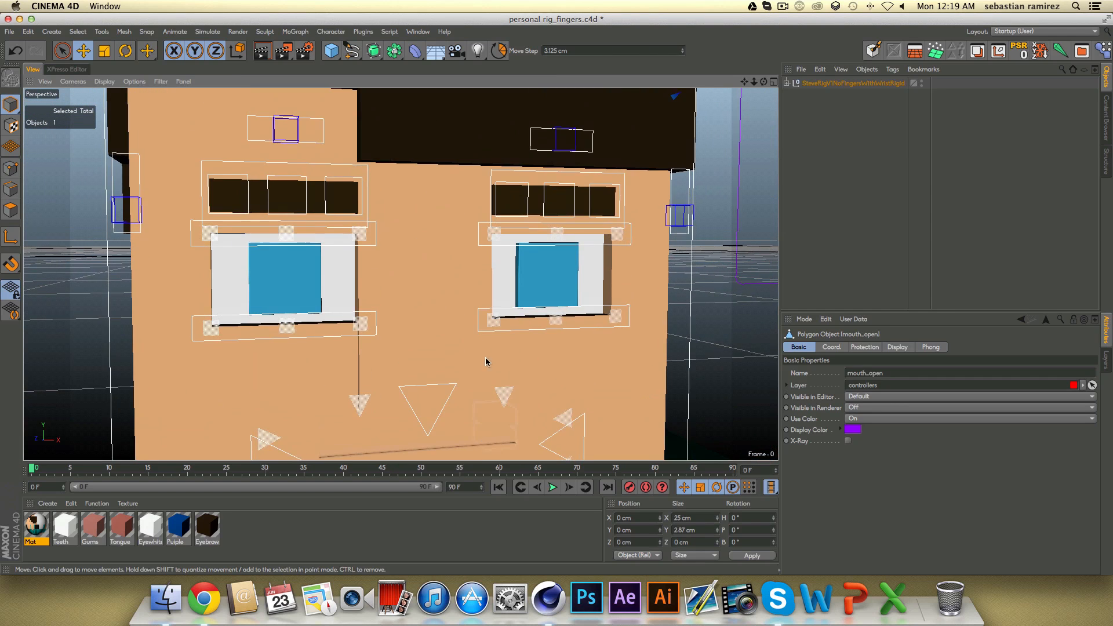
# Try changing the left eyebrow's width by moving its width controller along X.
pyautogui.keyDown('alt'); pyautogui.moveTo(487, 363); pyautogui.dragTo(420, 335, button='right'); pyautogui.keyUp('alt')
pyautogui.keyDown('alt'); pyautogui.moveTo(420, 335); pyautogui.dragTo(406, 333); pyautogui.keyUp('alt')
pyautogui.click(333, 201)
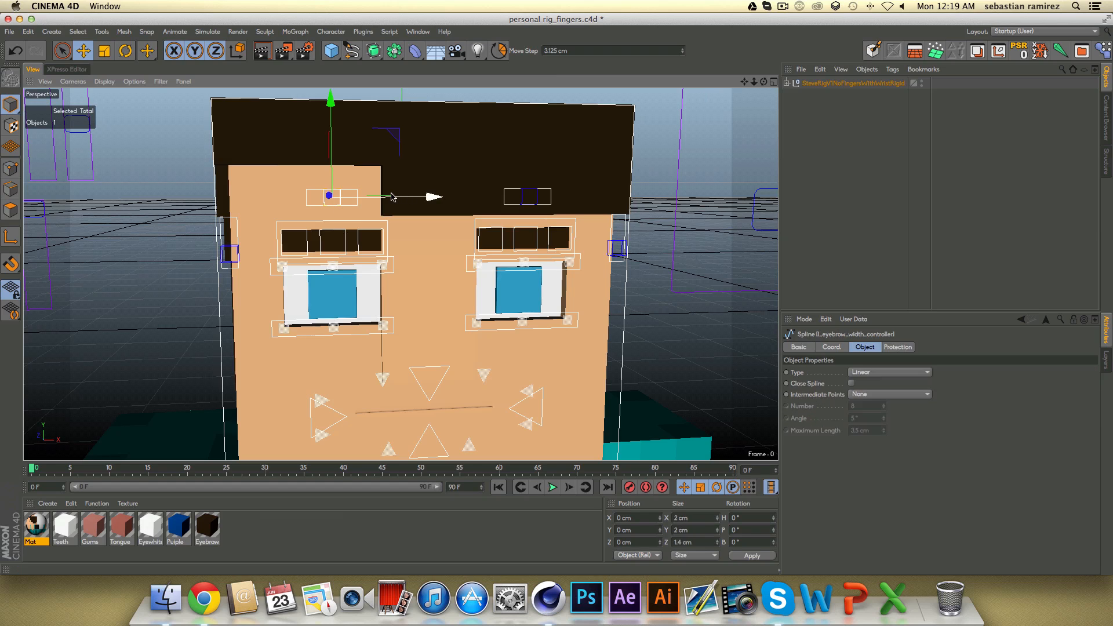
pyautogui.moveTo(404, 199); pyautogui.dragTo(452, 201)
# Try resizing the eyebrows by moving the left and right eyebrow size controllers vertically, and undo the changes.
pyautogui.click(232, 252)
pyautogui.moveTo(234, 242)
pyautogui.mouseDown()
pyautogui.moveTo(226, 218)
pyautogui.moveTo(227, 252)
pyautogui.mouseUp()
pyautogui.click(616, 248)
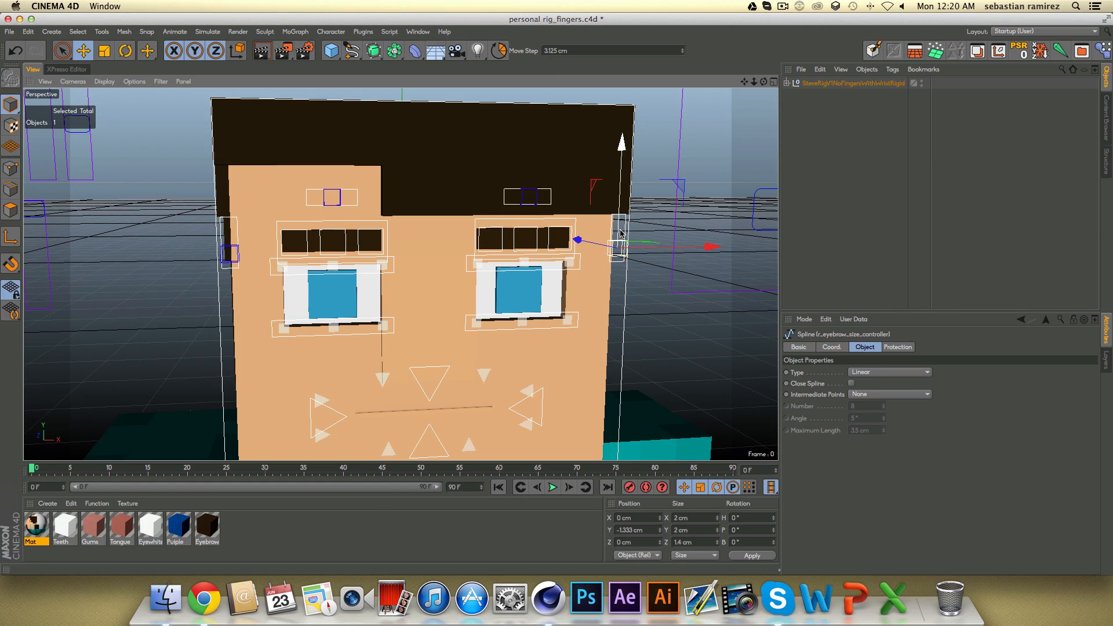
pyautogui.moveTo(621, 231); pyautogui.dragTo(624, 142)
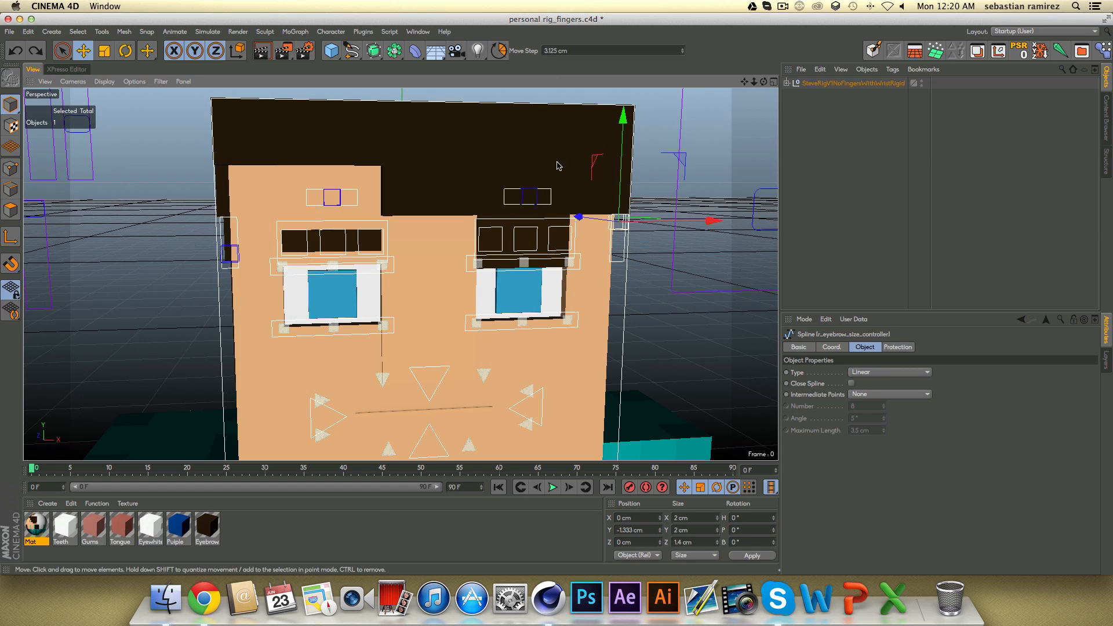
pyautogui.press('super+z')
# Try changing the right eyebrow's width by moving its width controller along X, and undo the move.
pyautogui.click(529, 197)
pyautogui.moveTo(571, 196); pyautogui.dragTo(399, 201)
pyautogui.press('super+z')
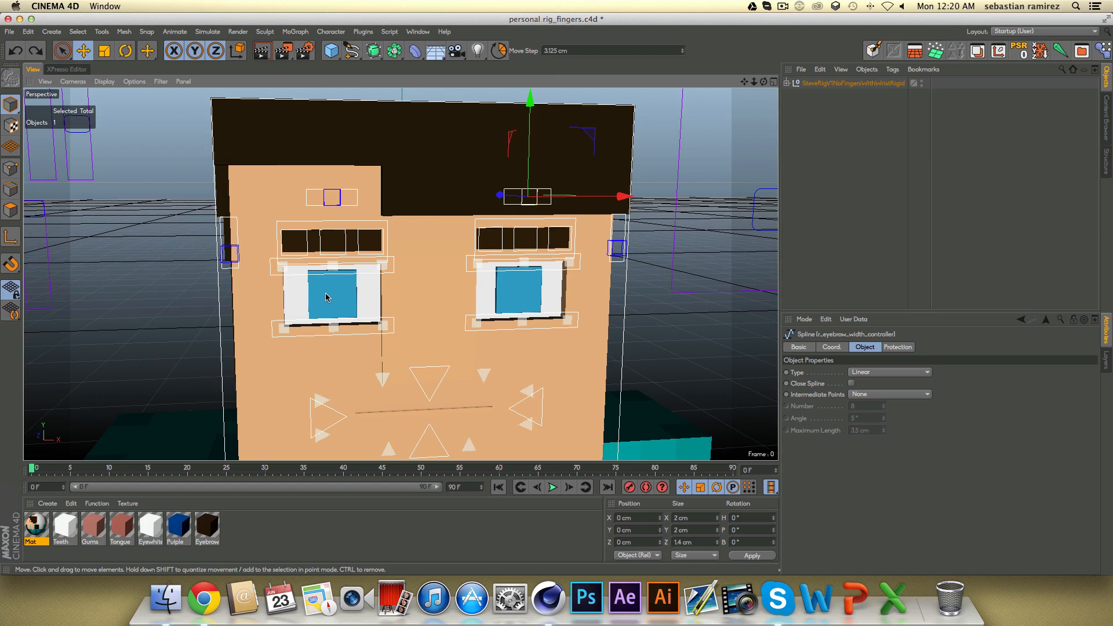
# Try curving the left eye's upper eyelid by moving its bend controller vertically, and undo the changes.
pyautogui.scroll(5, 323, 303)
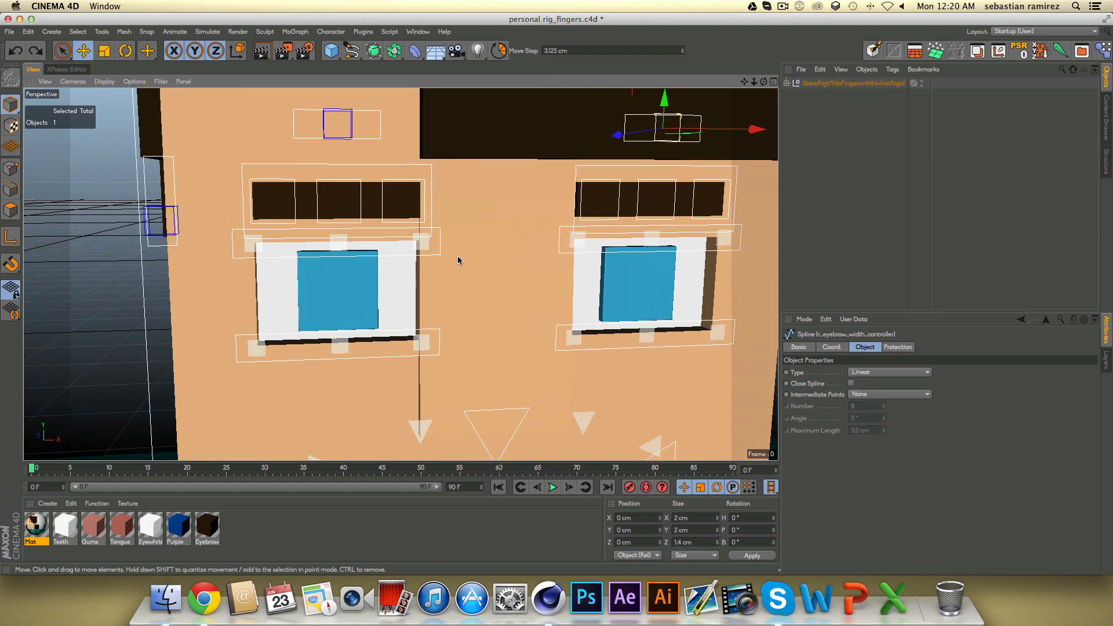
pyautogui.click(343, 235)
pyautogui.moveTo(340, 187); pyautogui.dragTo(346, 185)
pyautogui.hotkey('ctrl', 'z')
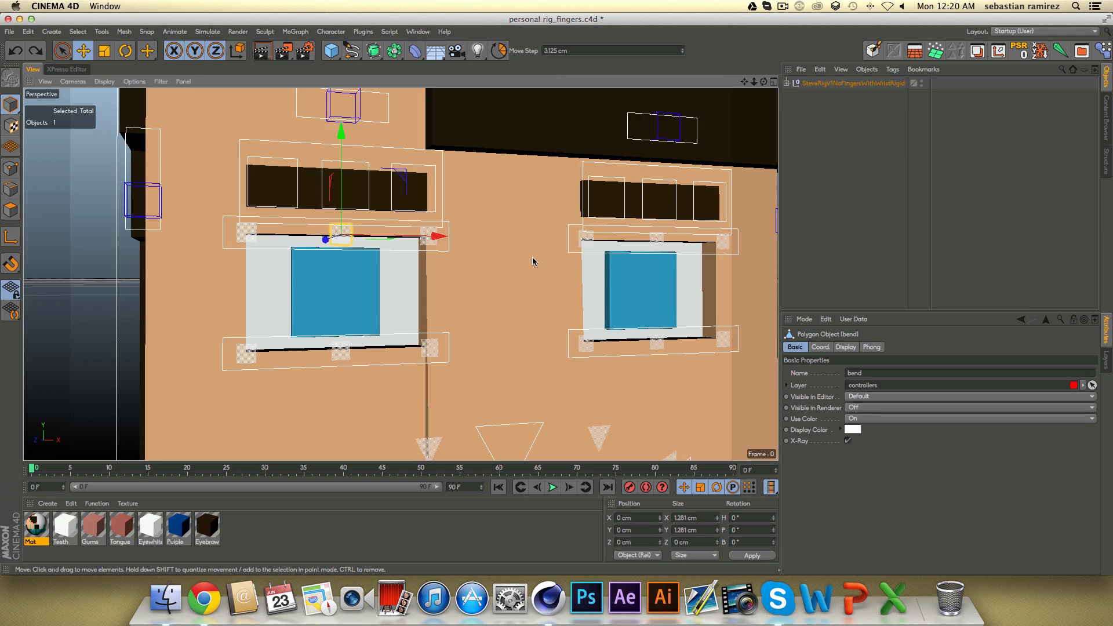
pyautogui.moveTo(344, 206); pyautogui.dragTo(341, 177)
pyautogui.hotkey('ctrl', 'z')
pyautogui.press('super+z')
# Try curving the left eye's lower eyelid by moving its bend controller vertically, and undo the changes.
pyautogui.click(341, 351)
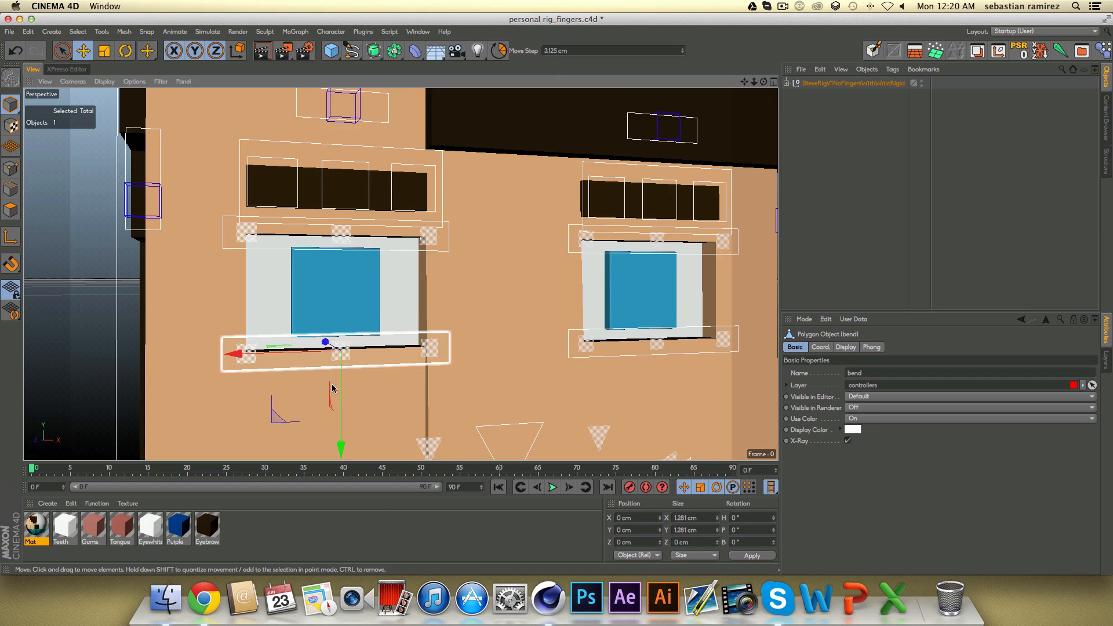
pyautogui.moveTo(342, 385); pyautogui.dragTo(340, 406)
pyautogui.press('super+z')
pyautogui.press('super+z')
pyautogui.click(431, 350)
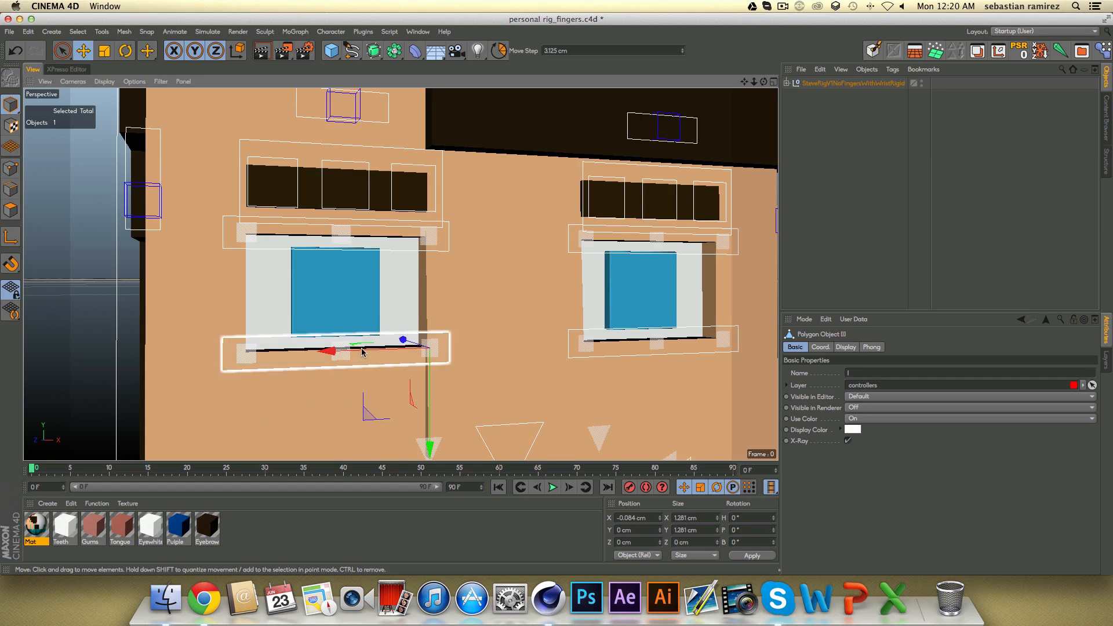
pyautogui.click(344, 357)
pyautogui.moveTo(348, 399); pyautogui.dragTo(457, 339)
pyautogui.press('super+z')
# Try slanting the left eye's lower and upper eyelids with their inner corner controllers, undoing each move.
pyautogui.click(430, 356)
pyautogui.moveTo(431, 396); pyautogui.dragTo(430, 311)
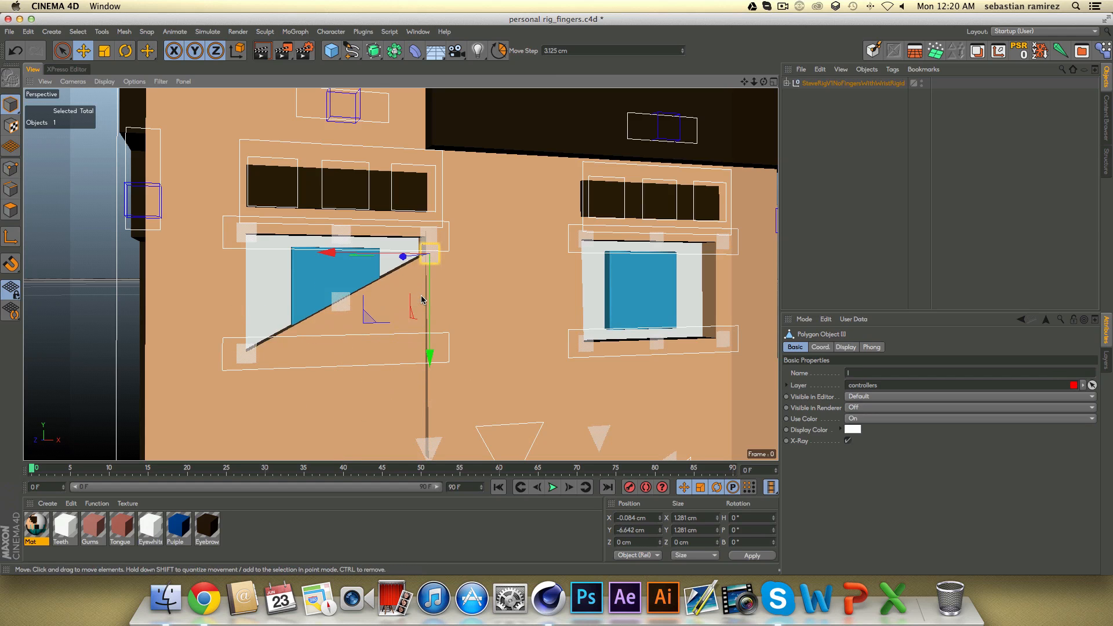
pyautogui.press('super+z')
pyautogui.click(430, 236)
pyautogui.moveTo(430, 201); pyautogui.dragTo(432, 249)
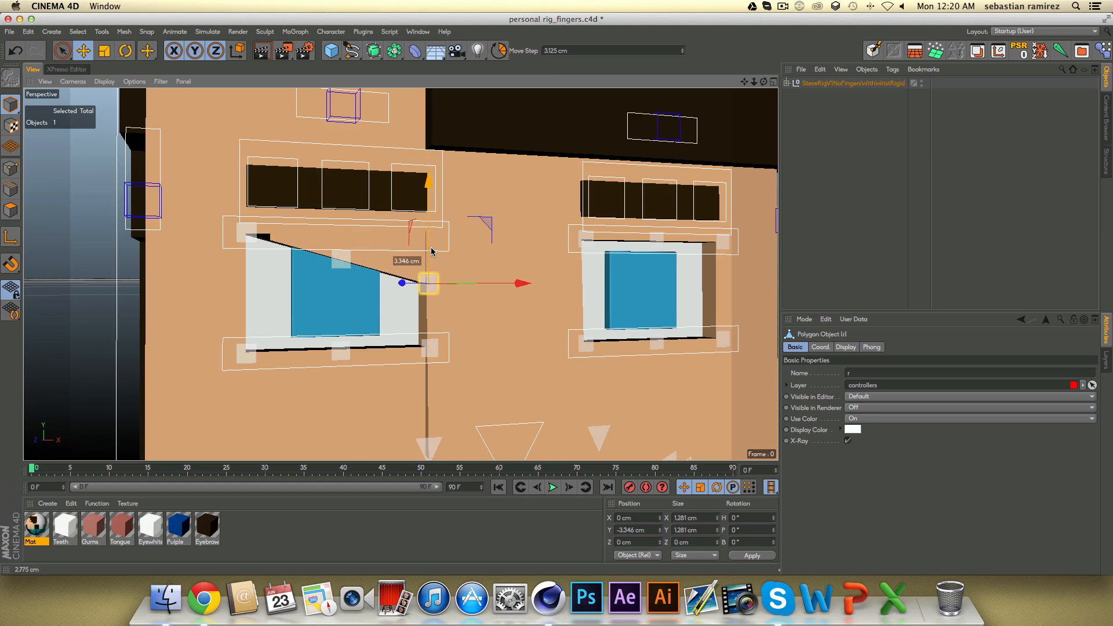
pyautogui.press('super+z')
# Try slanting the left eye's upper and lower eyelids with their outer corner controllers, undoing each move.
pyautogui.click(246, 237)
pyautogui.moveTo(246, 201); pyautogui.dragTo(244, 298)
pyautogui.press('super+z')
pyautogui.click(249, 350)
pyautogui.moveTo(253, 351); pyautogui.dragTo(248, 292)
pyautogui.press('super+z')
# Try moving the right eye's upper eyelid with its bend controller, and undo the move.
pyautogui.click(662, 341)
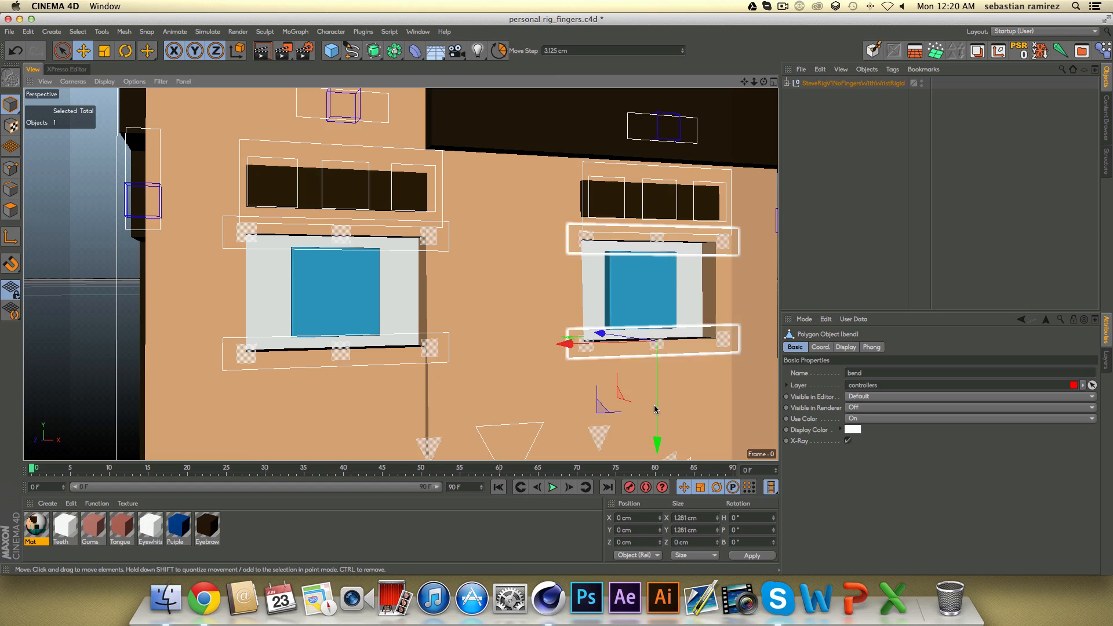
pyautogui.click(659, 245)
pyautogui.click(659, 245)
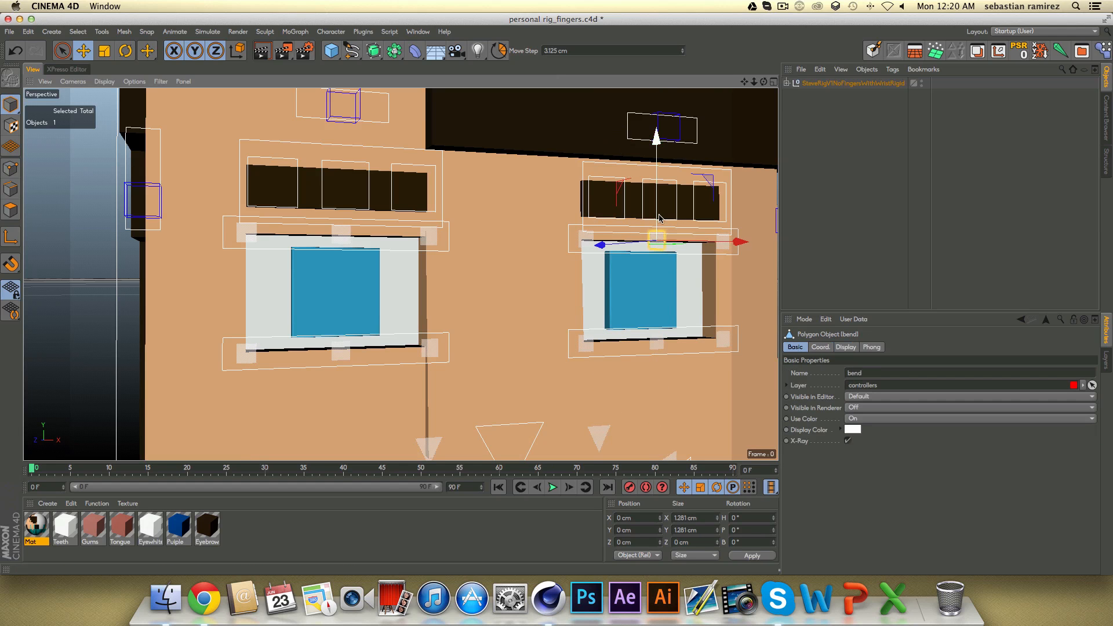
pyautogui.moveTo(659, 245); pyautogui.dragTo(655, 265)
pyautogui.press('super+z')
# Try closing the left eye by moving the upper and lower eyelids' "all" controllers, undoing each move.
pyautogui.click(447, 252)
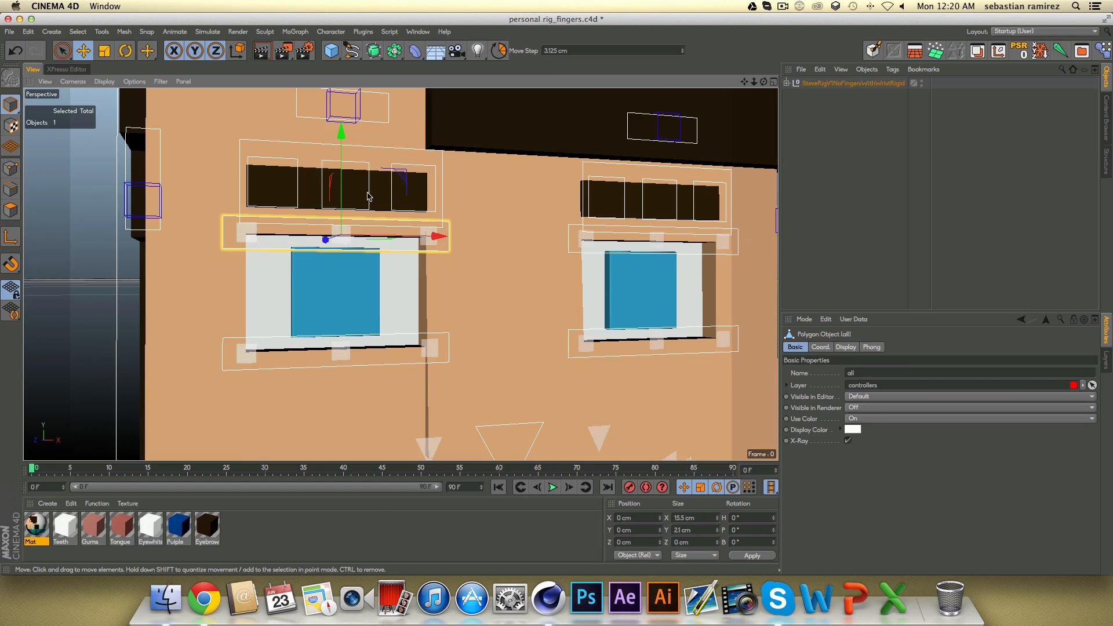
pyautogui.moveTo(349, 195); pyautogui.dragTo(360, 393)
pyautogui.press('super+z')
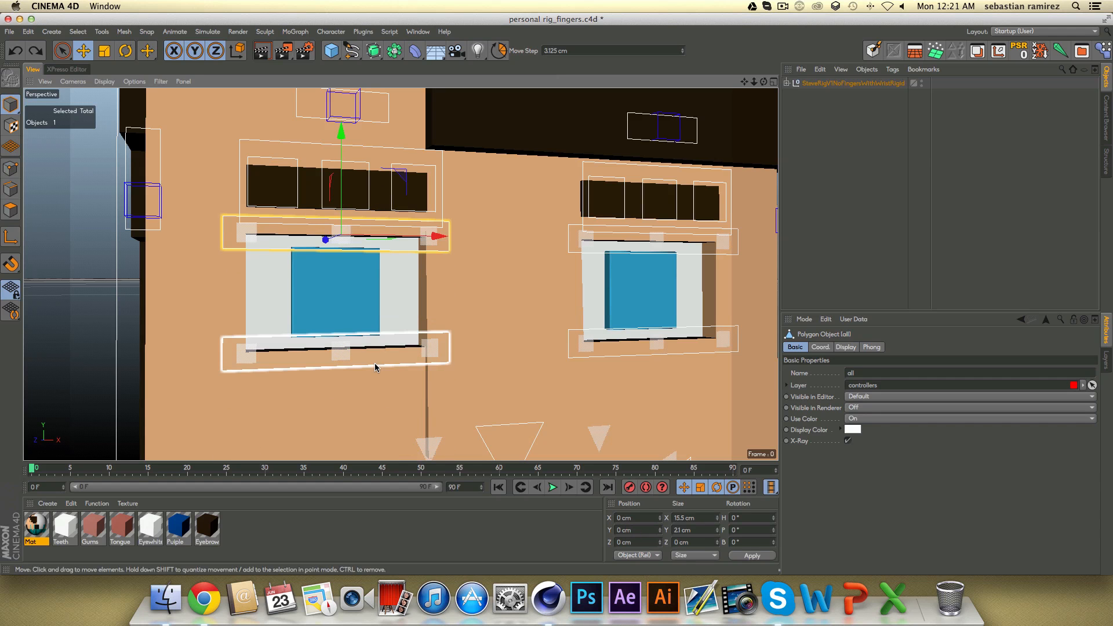
pyautogui.moveTo(338, 284); pyautogui.dragTo(551, 206)
pyautogui.press('super+z')
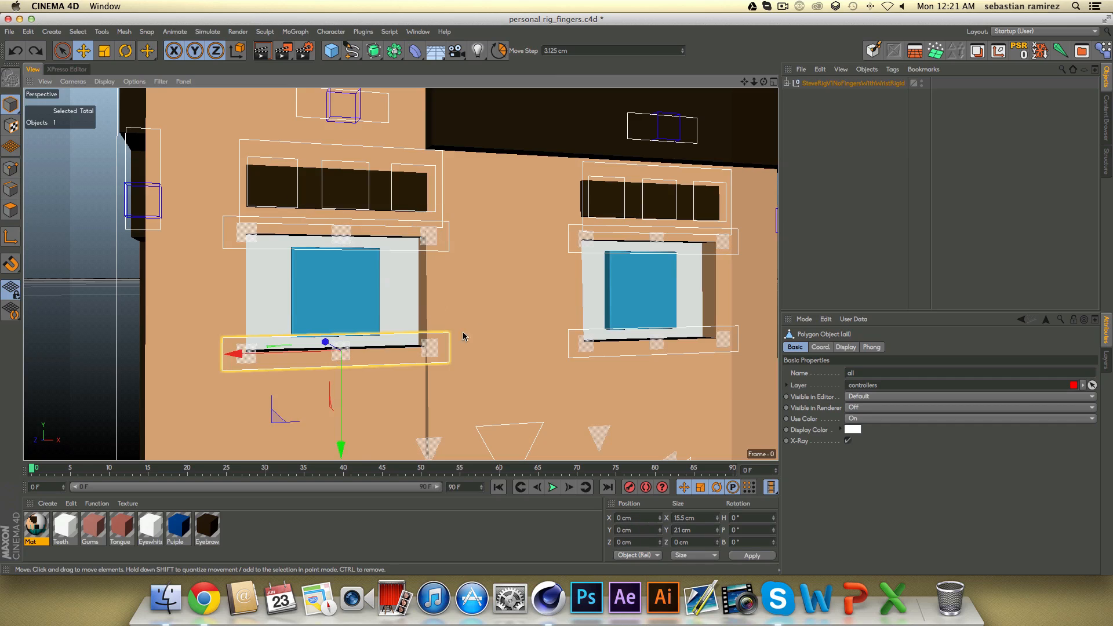
# Try rotating the whole head with the head controller, and undo the rotations.
pyautogui.scroll(-3, 465, 338)
pyautogui.keyDown('alt'); pyautogui.moveTo(464, 337); pyautogui.dragTo(536, 258); pyautogui.keyUp('alt')
pyautogui.scroll(-3, 535, 258)
pyautogui.keyDown('alt'); pyautogui.moveTo(539, 325); pyautogui.dragTo(502, 276, button='middle'); pyautogui.keyUp('alt')
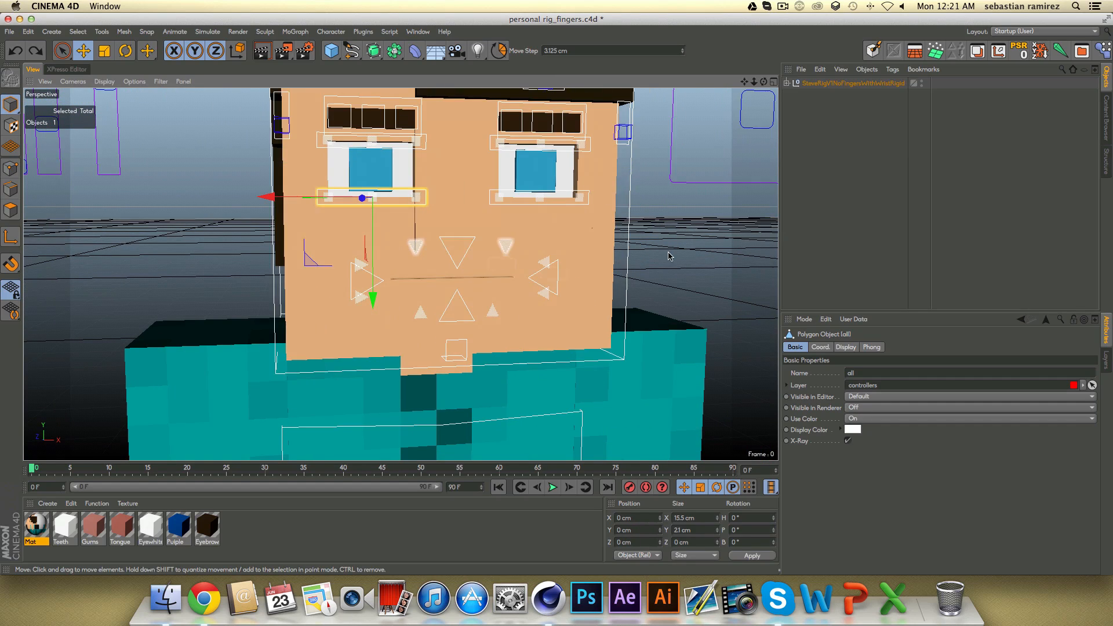
pyautogui.click(631, 270)
pyautogui.press('r')
pyautogui.moveTo(486, 319)
pyautogui.mouseDown()
pyautogui.moveTo(477, 290)
pyautogui.moveTo(497, 325)
pyautogui.mouseUp()
pyautogui.press('super+z')
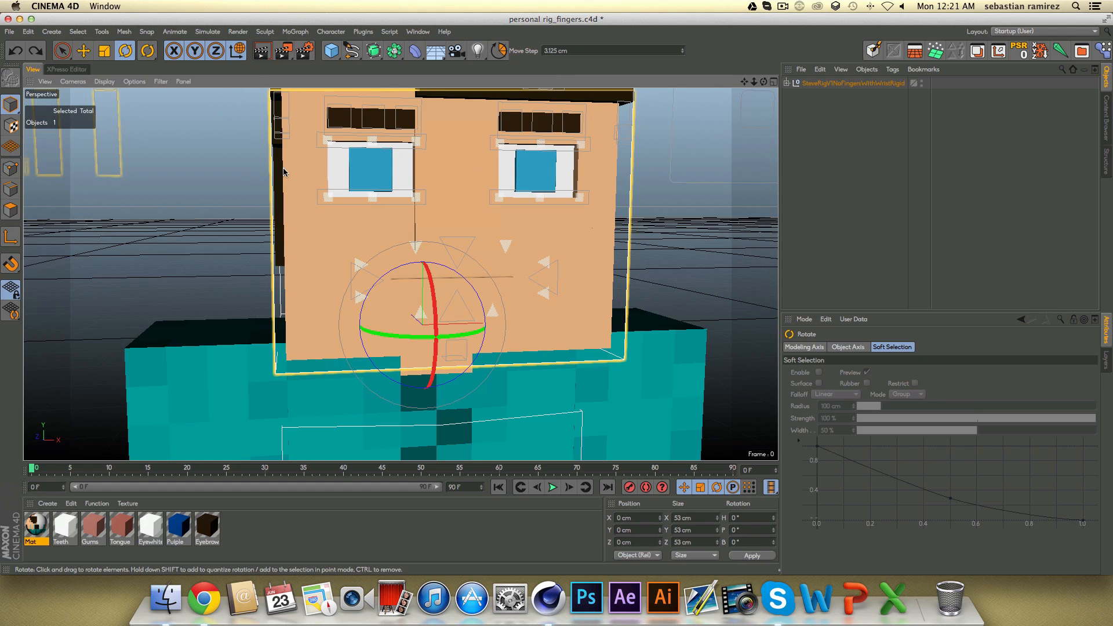
pyautogui.moveTo(508, 257); pyautogui.dragTo(633, 308)
pyautogui.press('super+z')
pyautogui.press('super+z')
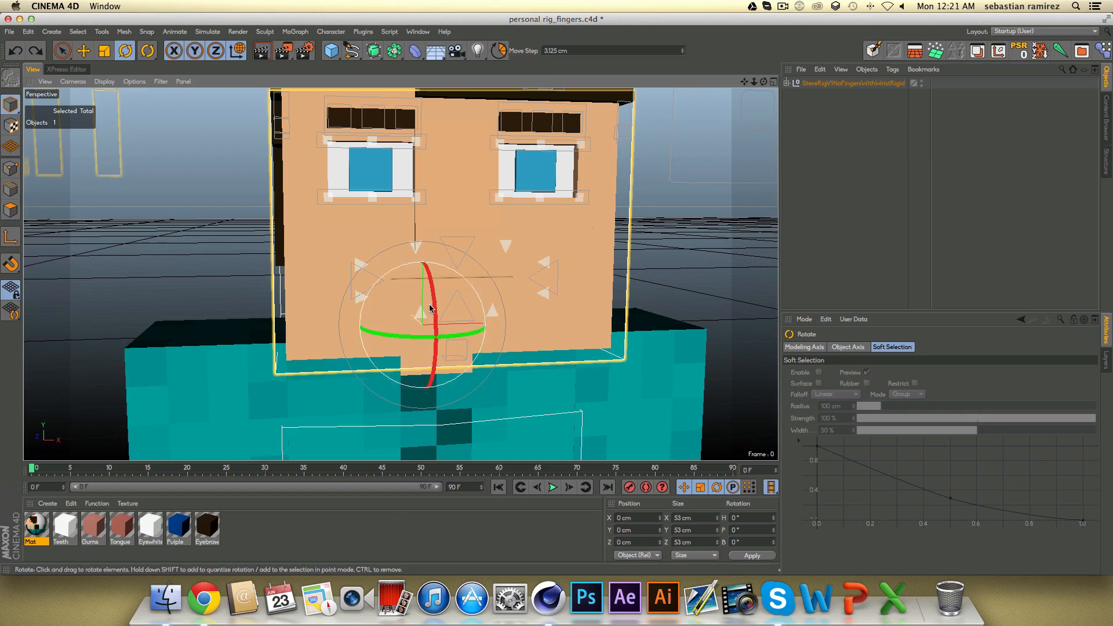
# Return to the Move tool and clear the head controller selection.
pyautogui.scroll(-3, 429, 308)
pyautogui.keyDown('alt'); pyautogui.moveTo(430, 308); pyautogui.dragTo(452, 279); pyautogui.keyUp('alt')
pyautogui.press('super+z')
pyautogui.scroll(5, 523, 273)
pyautogui.press('e')
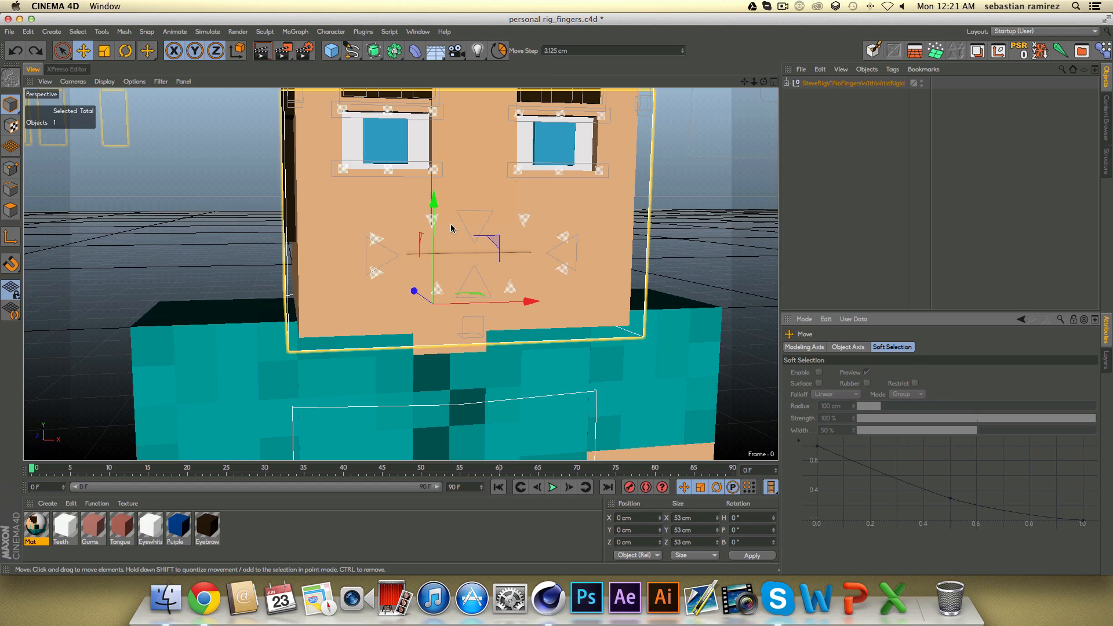
pyautogui.click(565, 253)
pyautogui.click(697, 236)
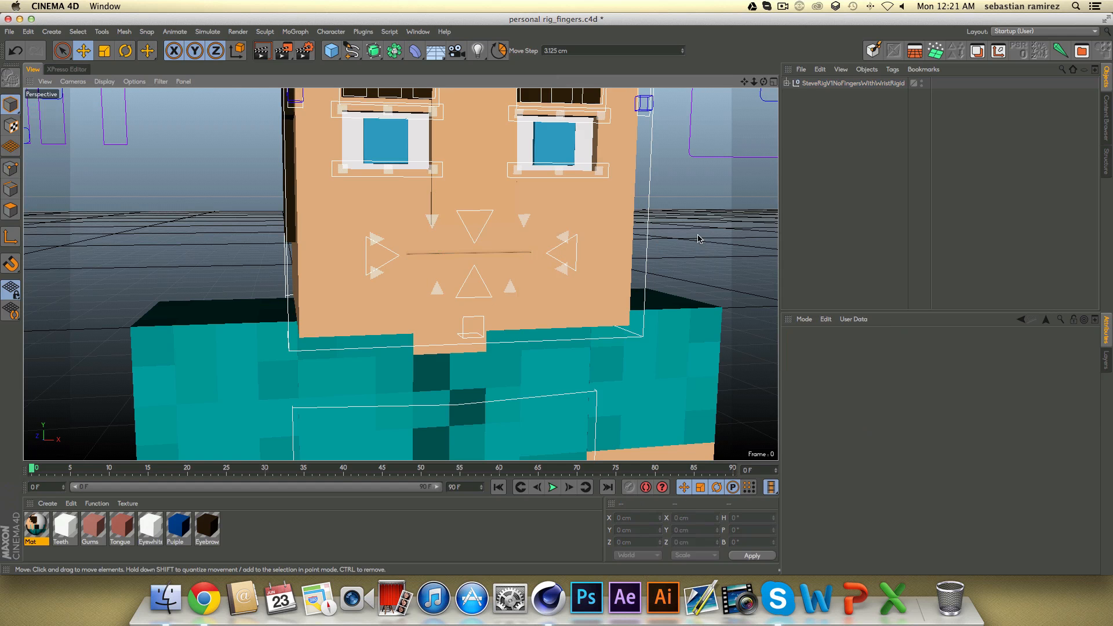
# Raise the mouth's top_controller to about Y 3.86 cm to open the upper lip, and select the tmr lip controller.
pyautogui.scroll(3, 565, 249)
pyautogui.scroll(-2, 581, 238)
pyautogui.keyDown('alt'); pyautogui.moveTo(470, 268); pyautogui.dragTo(491, 258); pyautogui.keyUp('alt')
pyautogui.keyDown('alt'); pyautogui.moveTo(470, 208); pyautogui.dragTo(474, 238, button='middle'); pyautogui.keyUp('alt')
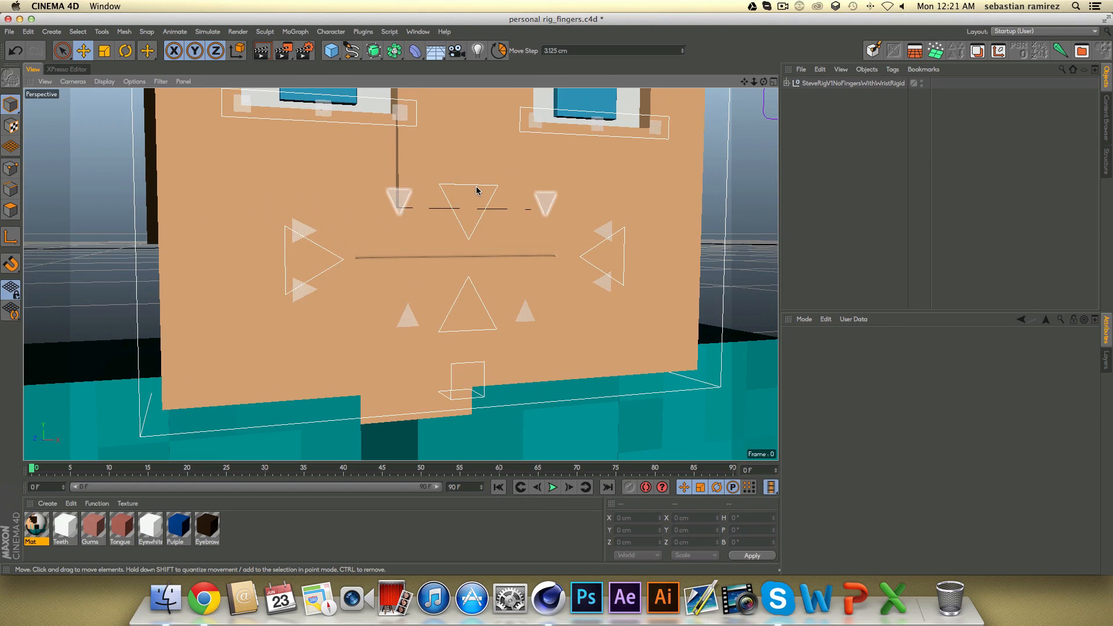
pyautogui.click(481, 196)
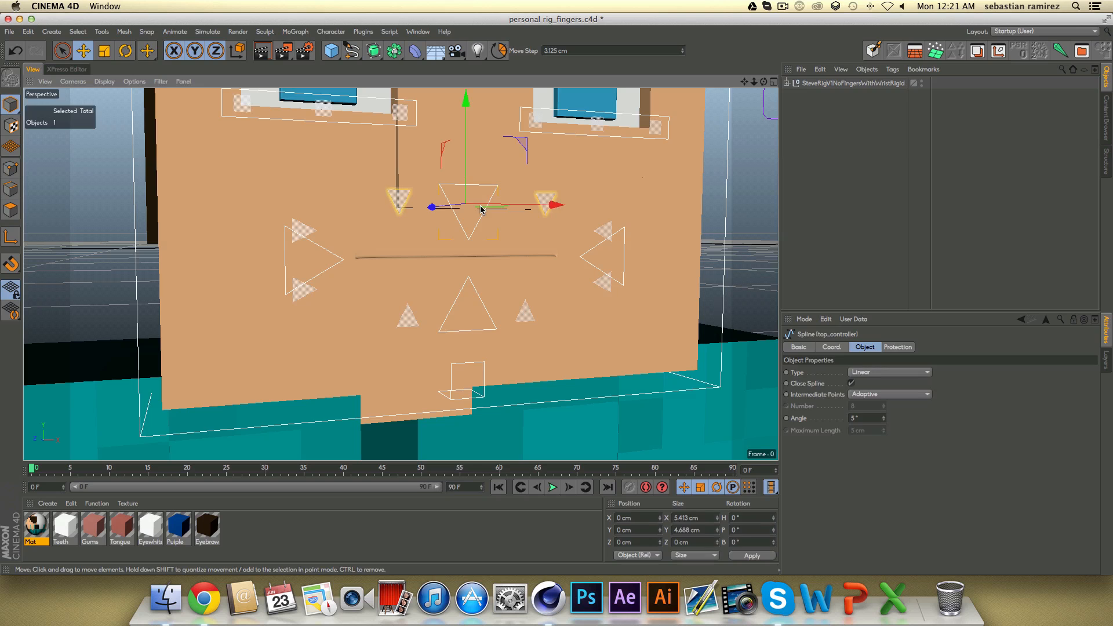
pyautogui.moveTo(465, 145); pyautogui.dragTo(475, 97)
pyautogui.click(544, 157)
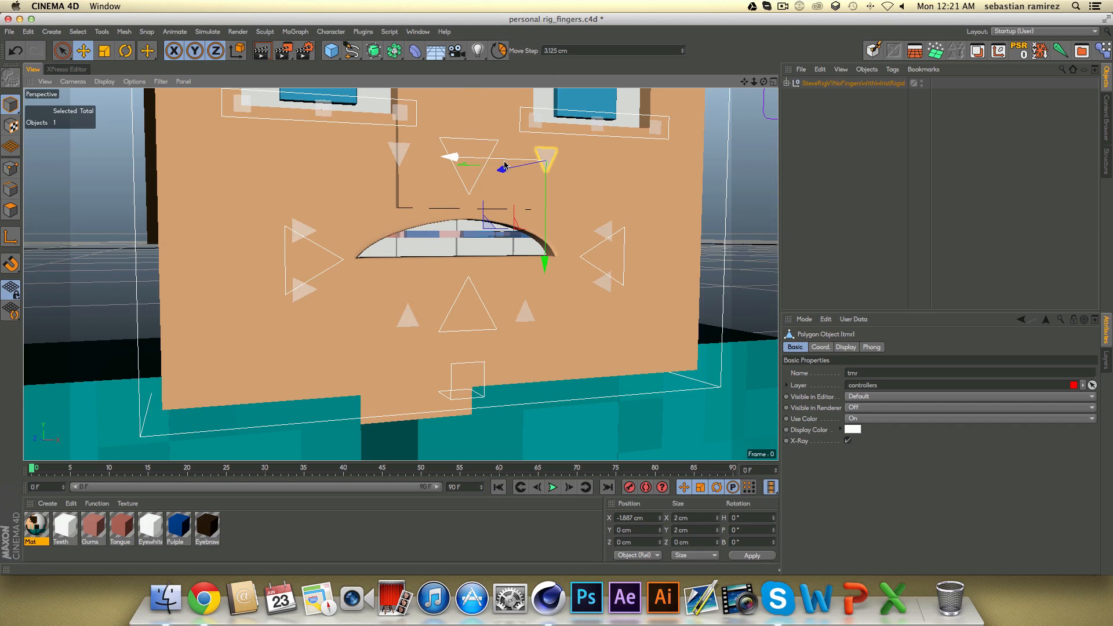
# Lower the mouth's top_controller to about Y 0.75 cm and display its protection limits.
pyautogui.click(484, 139)
pyautogui.moveTo(469, 128); pyautogui.dragTo(470, 165)
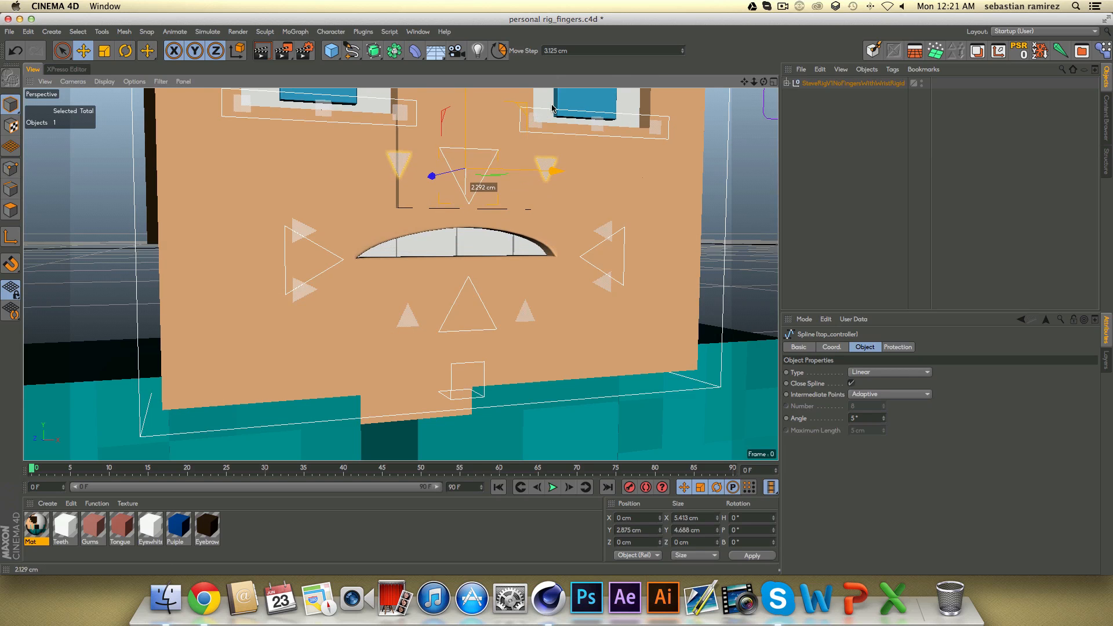
pyautogui.moveTo(552, 108); pyautogui.dragTo(530, 185)
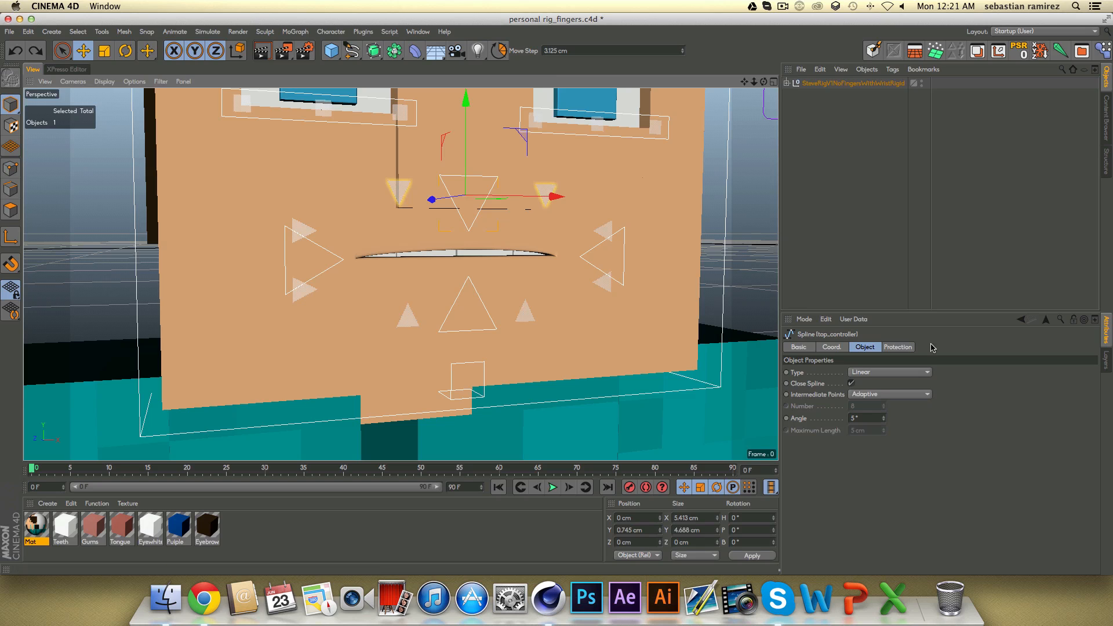
pyautogui.click(897, 347)
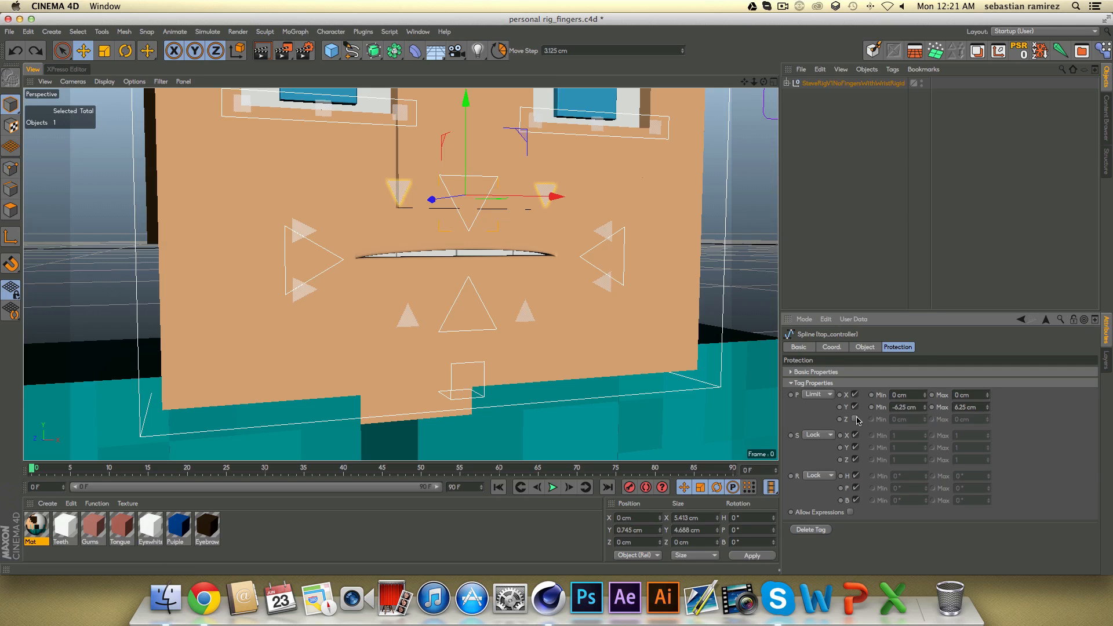
# Shape the upper lip unevenly by raising the tmr controller and moving tml toward the mouth's centre, and render the view.
pyautogui.moveTo(540, 199); pyautogui.dragTo(502, 188)
pyautogui.press('super+z')
pyautogui.moveTo(551, 117); pyautogui.dragTo(484, 186)
pyautogui.moveTo(561, 184); pyautogui.dragTo(588, 79)
pyautogui.moveTo(396, 186); pyautogui.dragTo(470, 176)
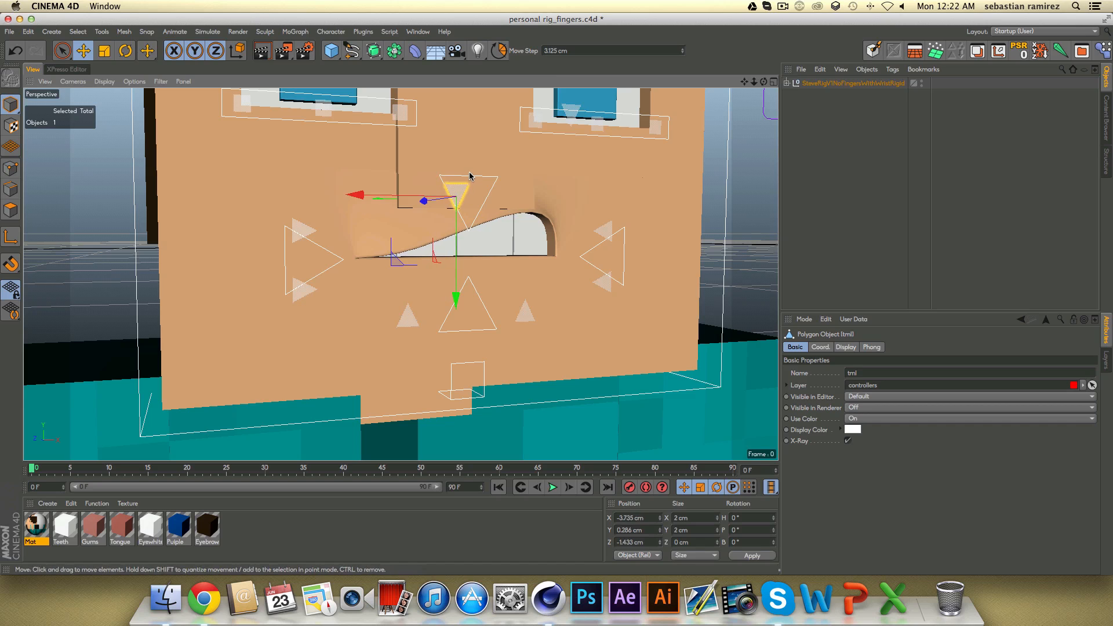
pyautogui.hotkey('ctrl', 'r')
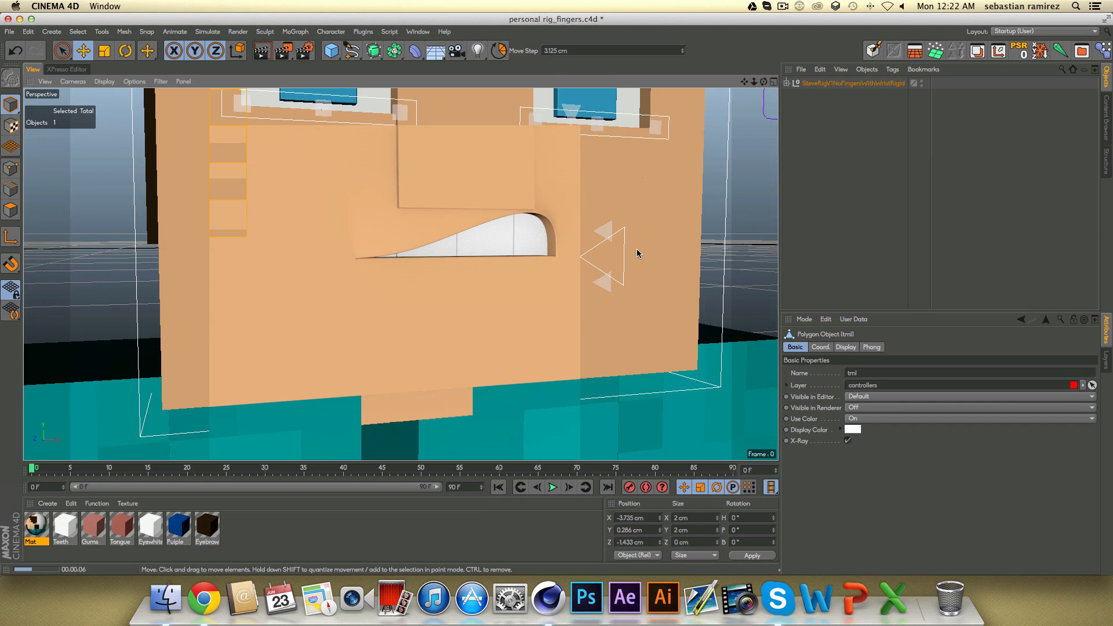
# Undo the individual lip controller moves and return the mouth's top_controller to its origin with Reset PSR.
pyautogui.press('super+z')
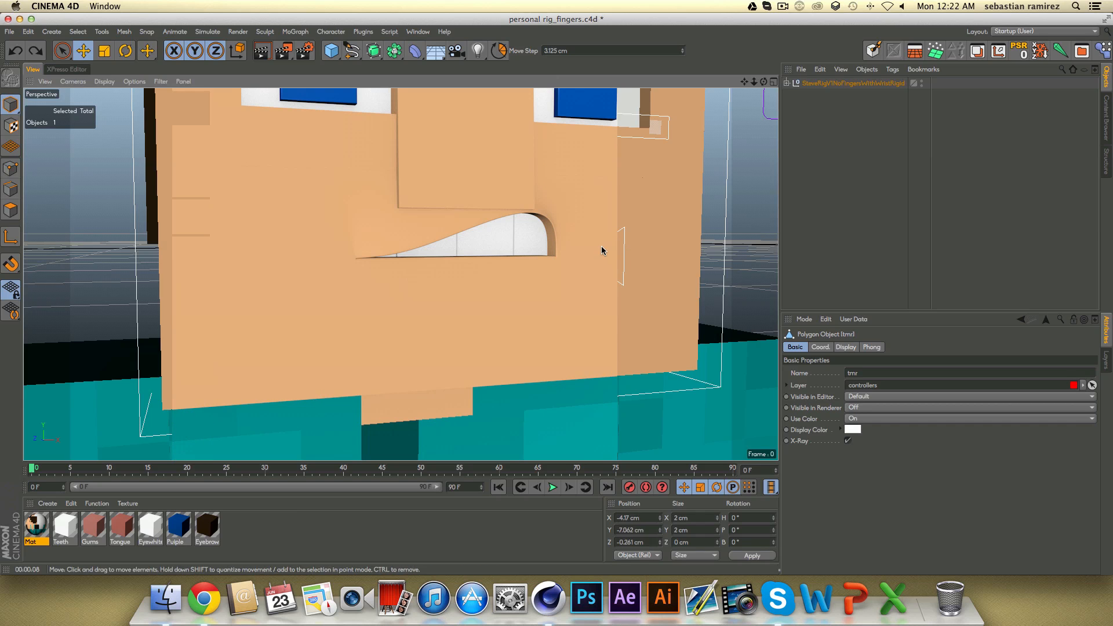
pyautogui.press('super+z')
pyautogui.press('super+z')
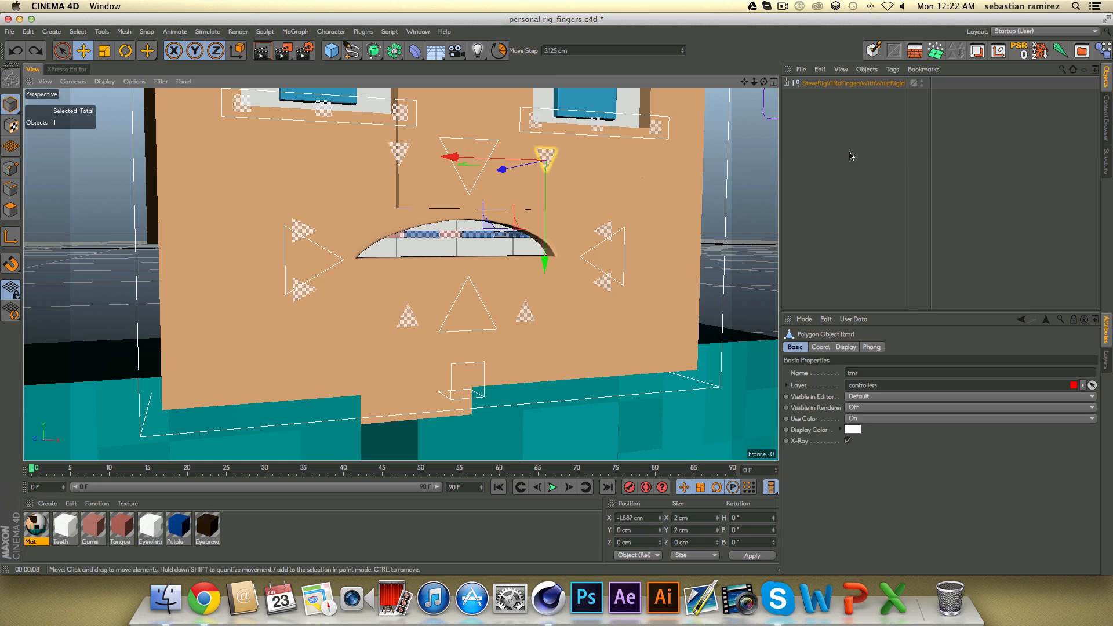
pyautogui.click(467, 193)
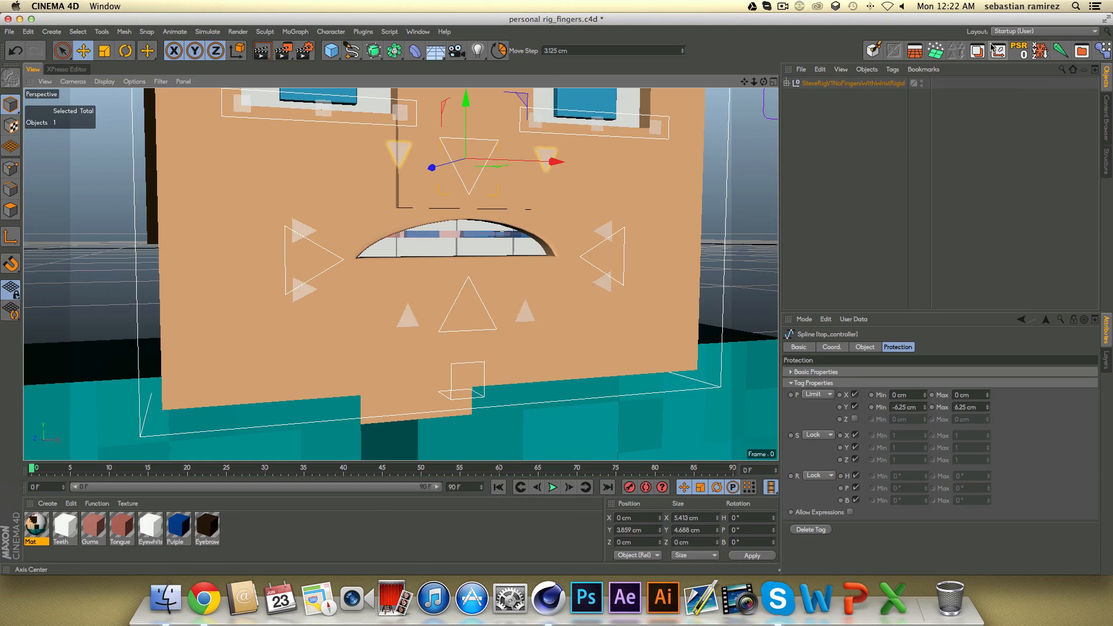
pyautogui.click(1018, 51)
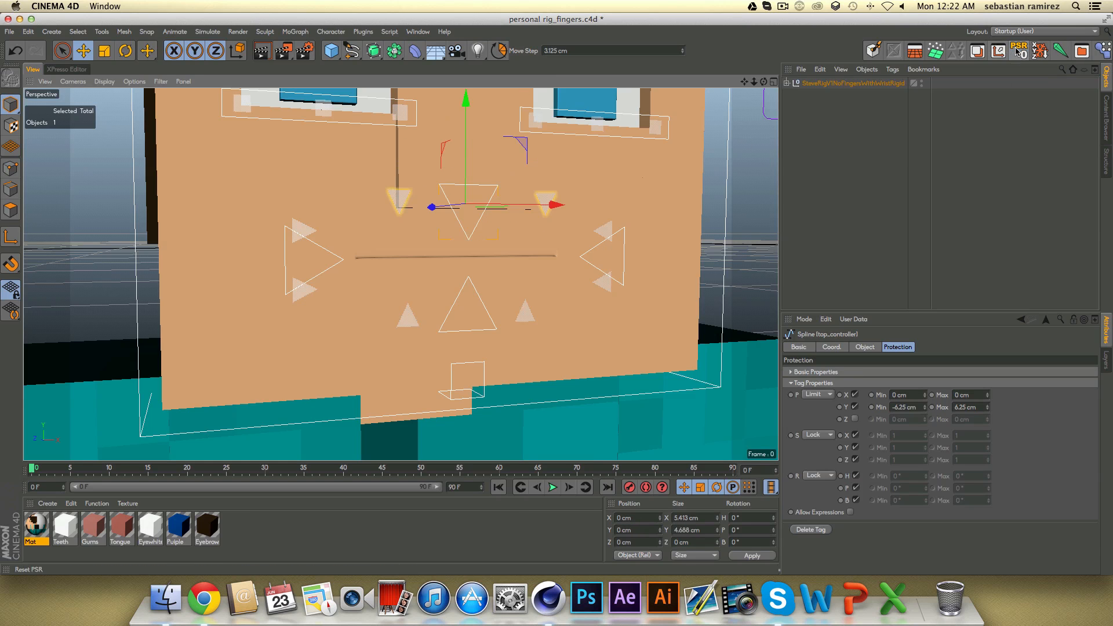
# Try moving the mouth's right_controller, raise the left_controller to about Y 5.57 cm for a one-sided smile, and render the view.
pyautogui.click(622, 285)
pyautogui.moveTo(605, 231)
pyautogui.mouseDown()
pyautogui.moveTo(607, 295)
pyautogui.moveTo(603, 197)
pyautogui.moveTo(603, 353)
pyautogui.moveTo(604, 194)
pyautogui.moveTo(619, 166)
pyautogui.moveTo(618, 134)
pyautogui.moveTo(613, 223)
pyautogui.mouseUp()
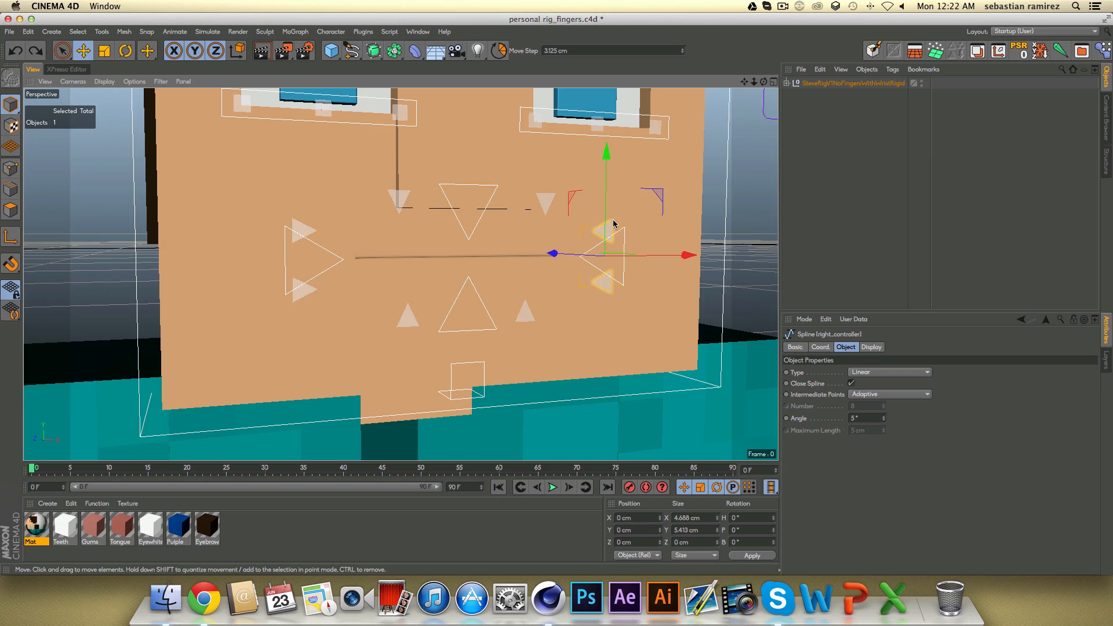
pyautogui.click(284, 259)
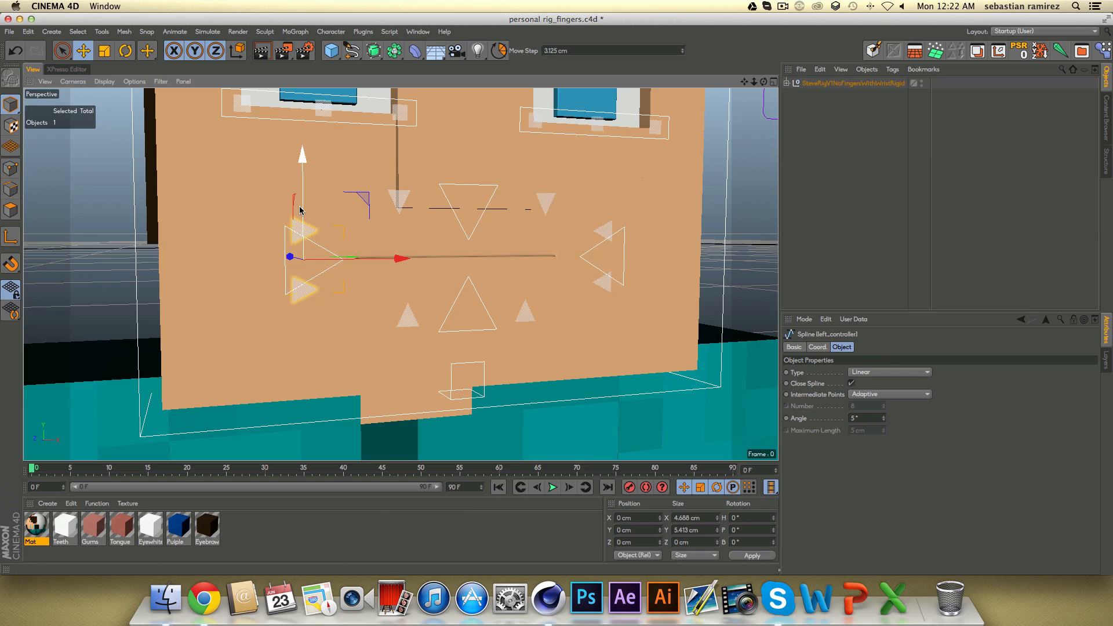
pyautogui.moveTo(300, 210); pyautogui.dragTo(313, 140)
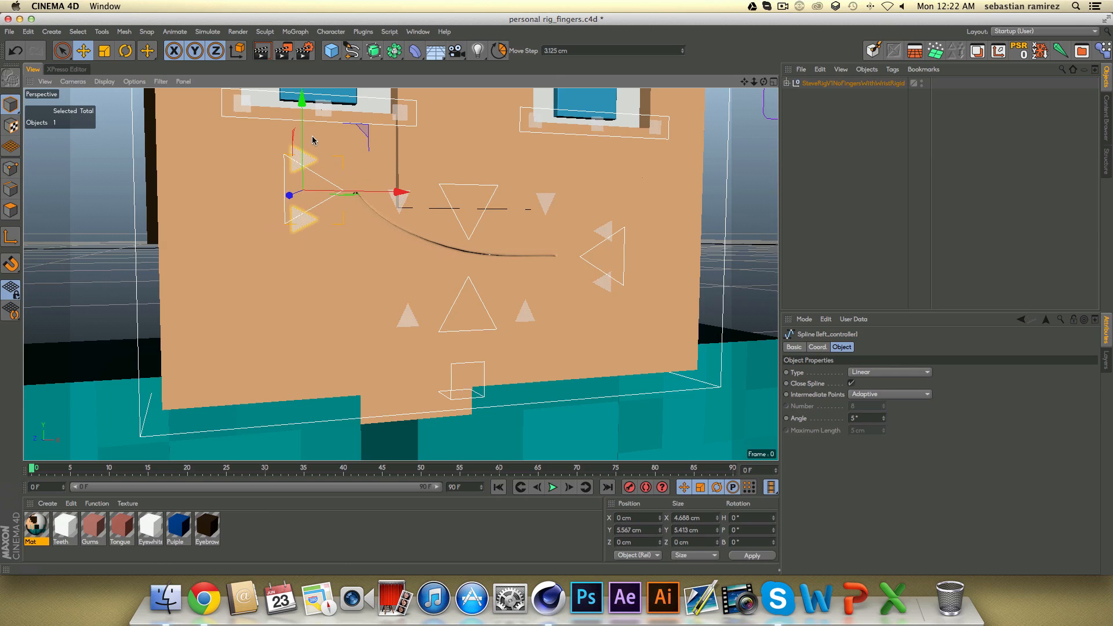
pyautogui.click(263, 52)
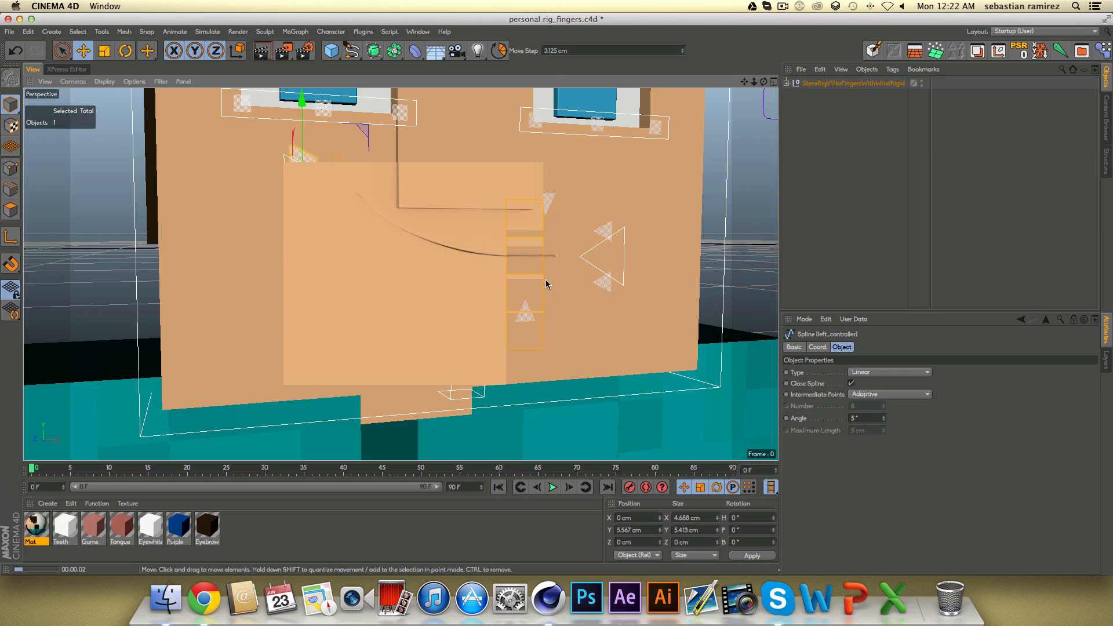
# Undo the left_controller raise, try moving the tr mouth corner controller and undo that move.
pyautogui.hotkey('ctrl', 'z')
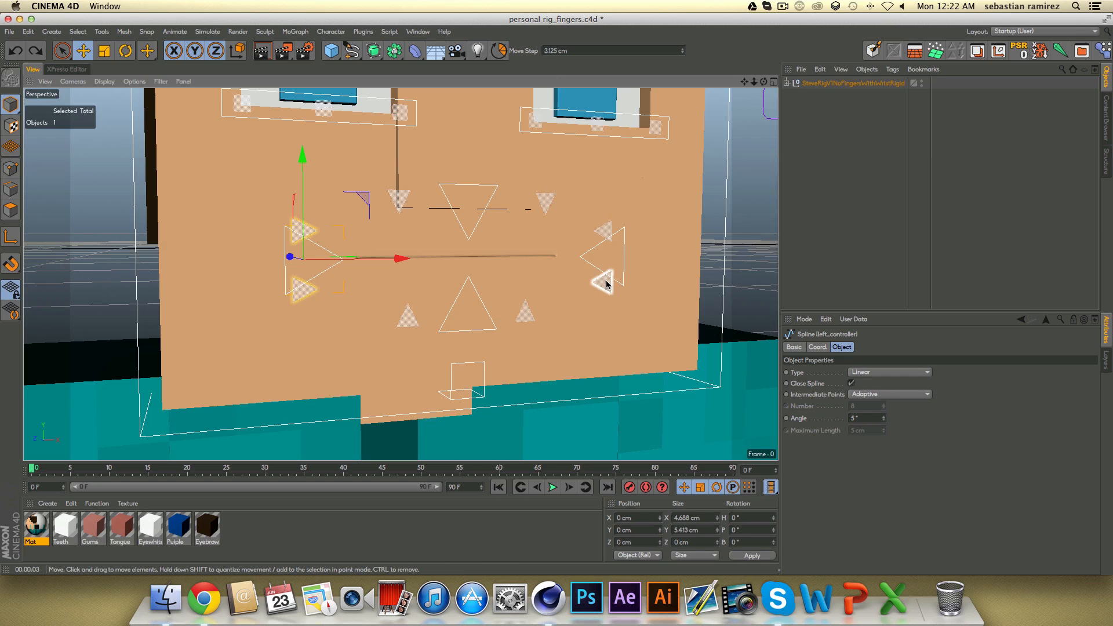
pyautogui.click(607, 284)
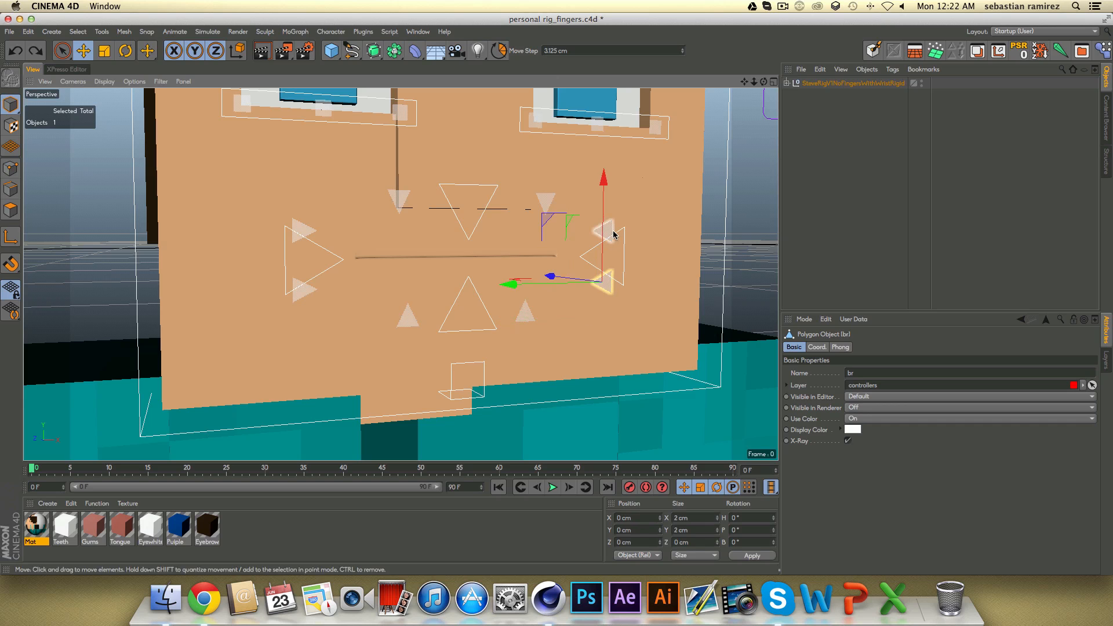
pyautogui.moveTo(604, 238); pyautogui.dragTo(547, 121)
pyautogui.press('super+z')
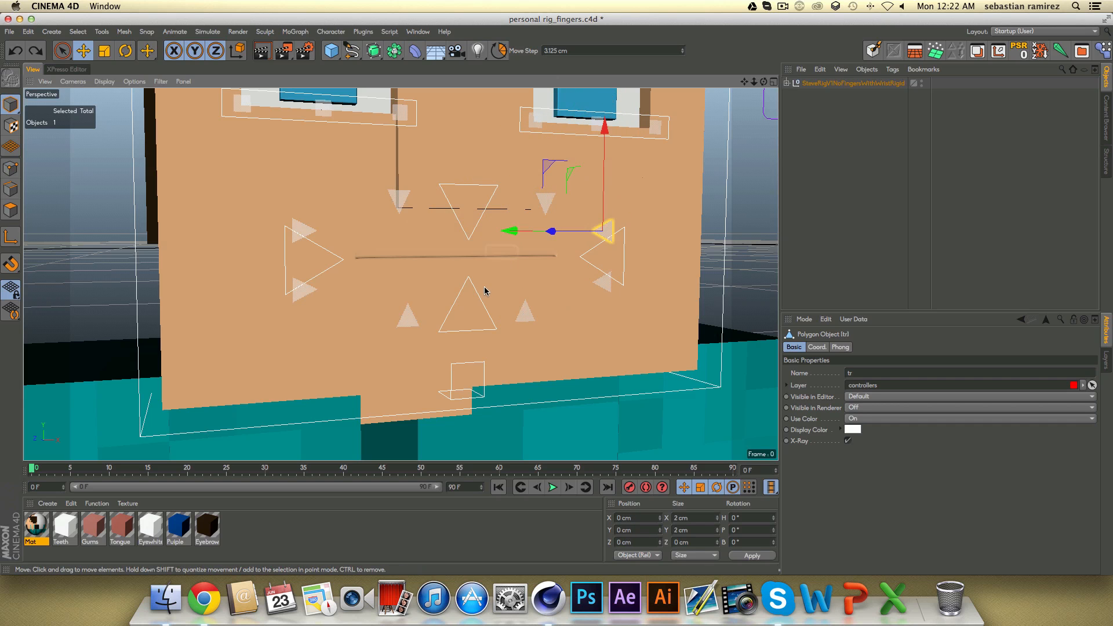
# Try lowering the mouth's bottom_controller to Y -6.25 cm and raising bmr to about Y 6.85 cm, and undo the moves.
pyautogui.click(482, 311)
pyautogui.moveTo(482, 311); pyautogui.dragTo(523, 234)
pyautogui.click(520, 387)
pyautogui.press('super+z')
pyautogui.press('super+z')
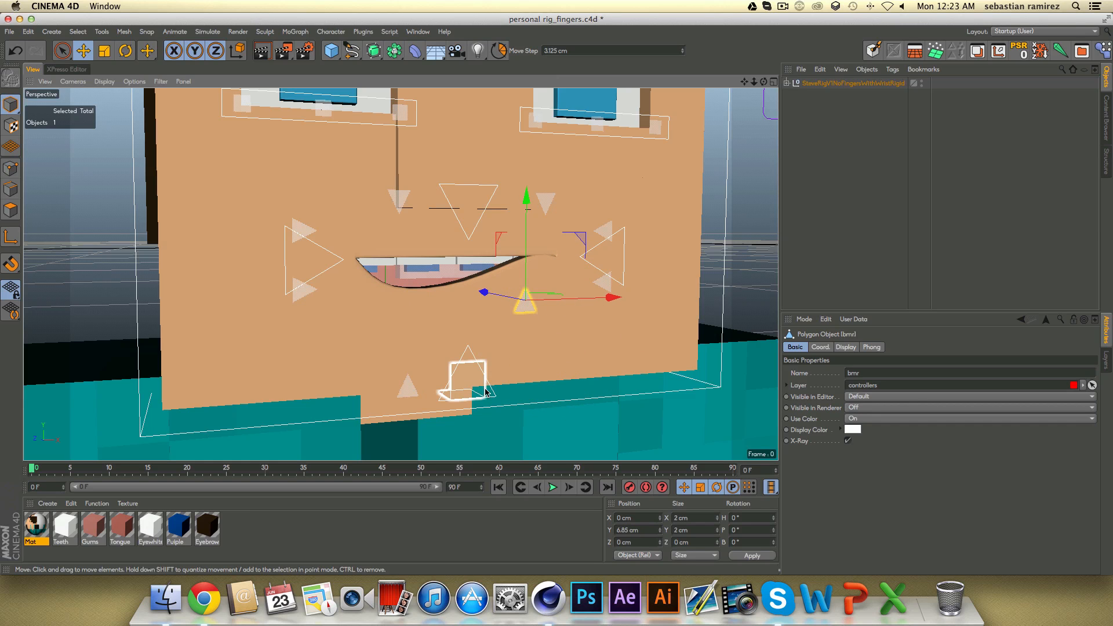
pyautogui.moveTo(495, 397); pyautogui.dragTo(467, 380)
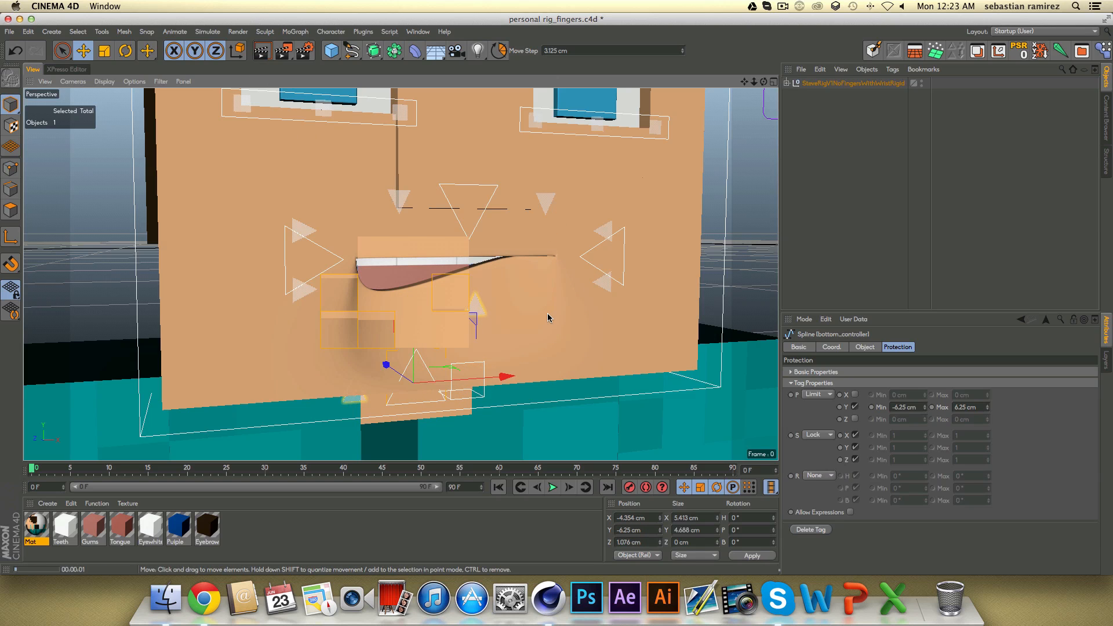
pyautogui.press('super+z')
pyautogui.press('super+z')
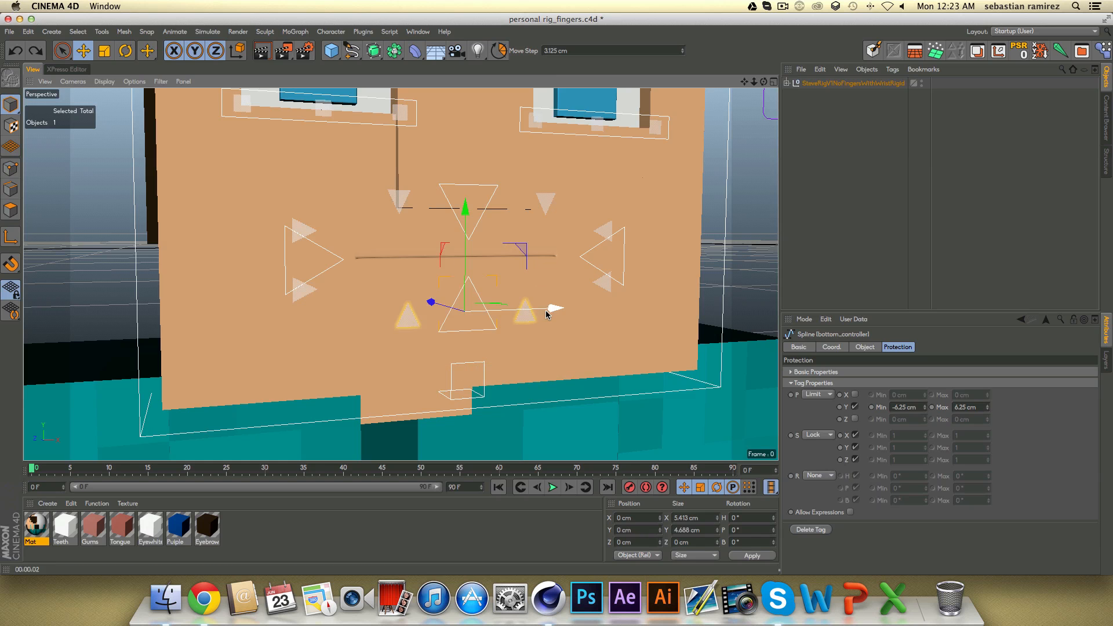
# Open Steve's mouth by lowering the mouth_open controller to Y -3.125 cm.
pyautogui.keyDown('alt'); pyautogui.moveTo(546, 314); pyautogui.dragTo(350, 303, button='right'); pyautogui.keyUp('alt')
pyautogui.keyDown('alt'); pyautogui.moveTo(693, 165); pyautogui.dragTo(487, 360, button='middle'); pyautogui.keyUp('alt')
pyautogui.keyDown('alt'); pyautogui.moveTo(487, 360); pyautogui.dragTo(383, 348, button='right'); pyautogui.keyUp('alt')
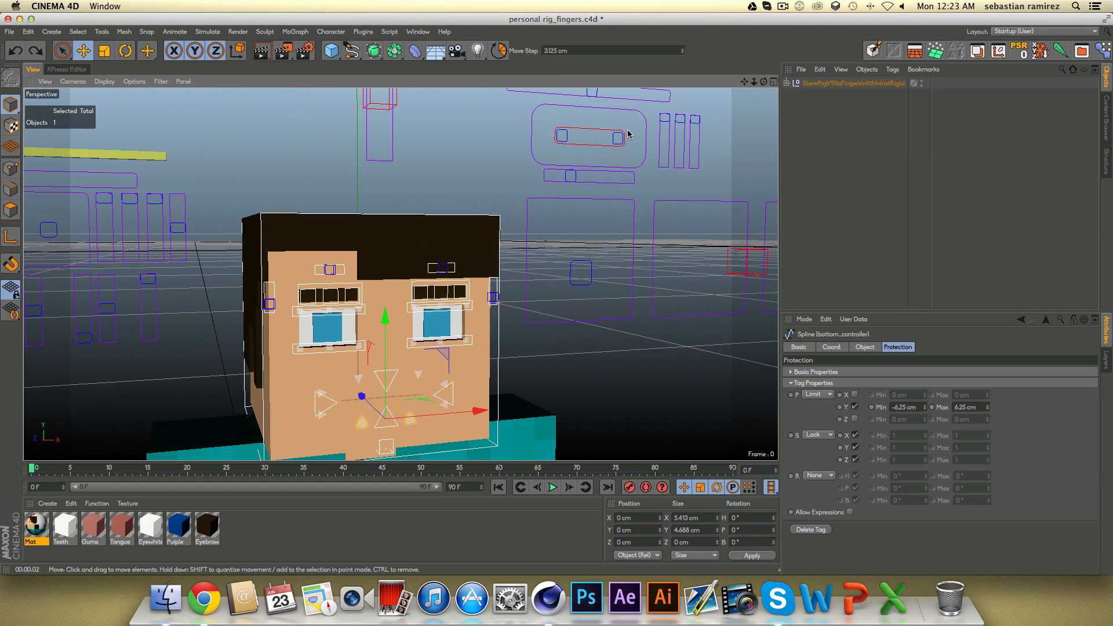
pyautogui.click(620, 180)
pyautogui.moveTo(592, 138); pyautogui.dragTo(590, 171)
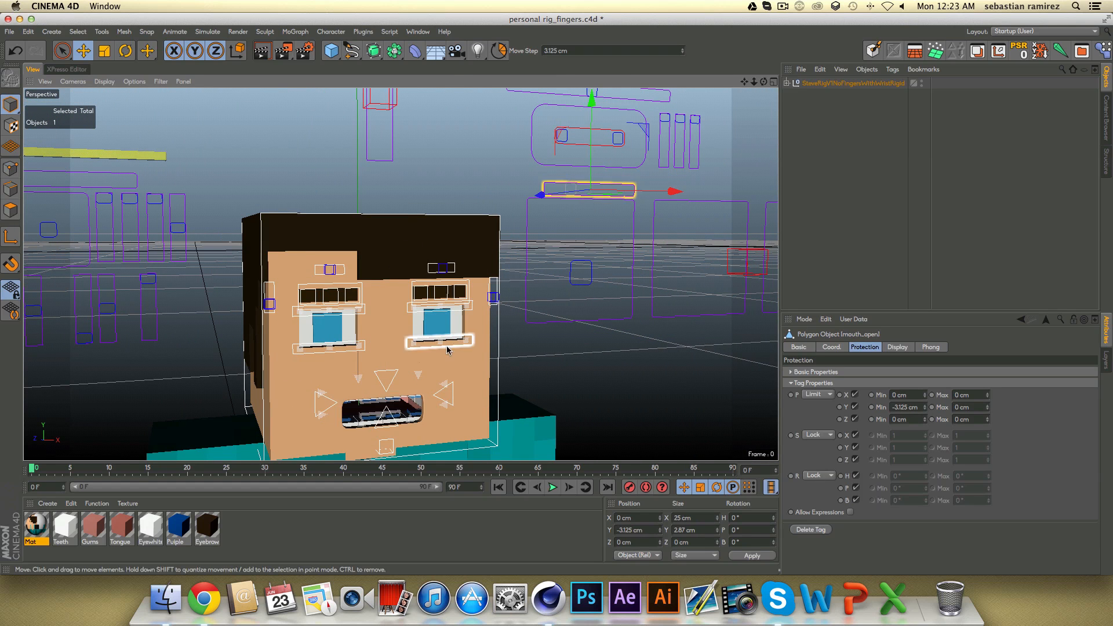
# Raise the lower teeth to uneven heights with their individual tooth_controllers, including about Y 0.454 cm and 1.297 cm.
pyautogui.keyDown('alt'); pyautogui.moveTo(404, 388); pyautogui.dragTo(445, 231, button='middle'); pyautogui.keyUp('alt')
pyautogui.keyDown('alt'); pyautogui.moveTo(445, 232); pyautogui.dragTo(556, 249, button='right'); pyautogui.keyUp('alt')
pyautogui.keyDown('alt'); pyautogui.moveTo(518, 264); pyautogui.dragTo(492, 272); pyautogui.keyUp('alt')
pyautogui.scroll(5, 492, 272)
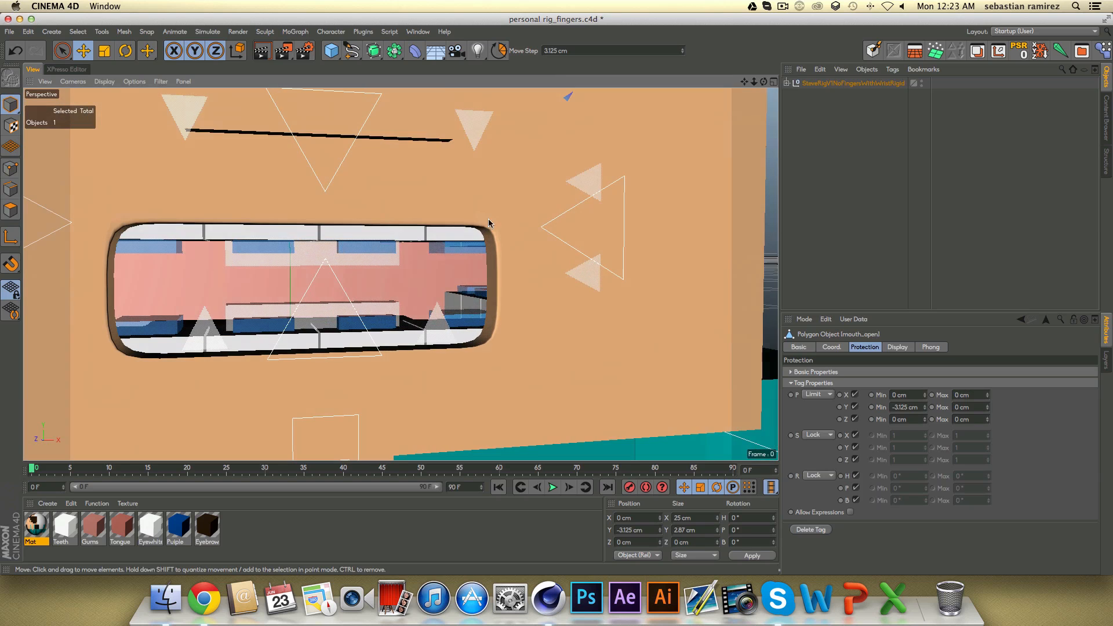
pyautogui.click(470, 322)
pyautogui.moveTo(427, 313); pyautogui.dragTo(364, 280)
pyautogui.click(372, 319)
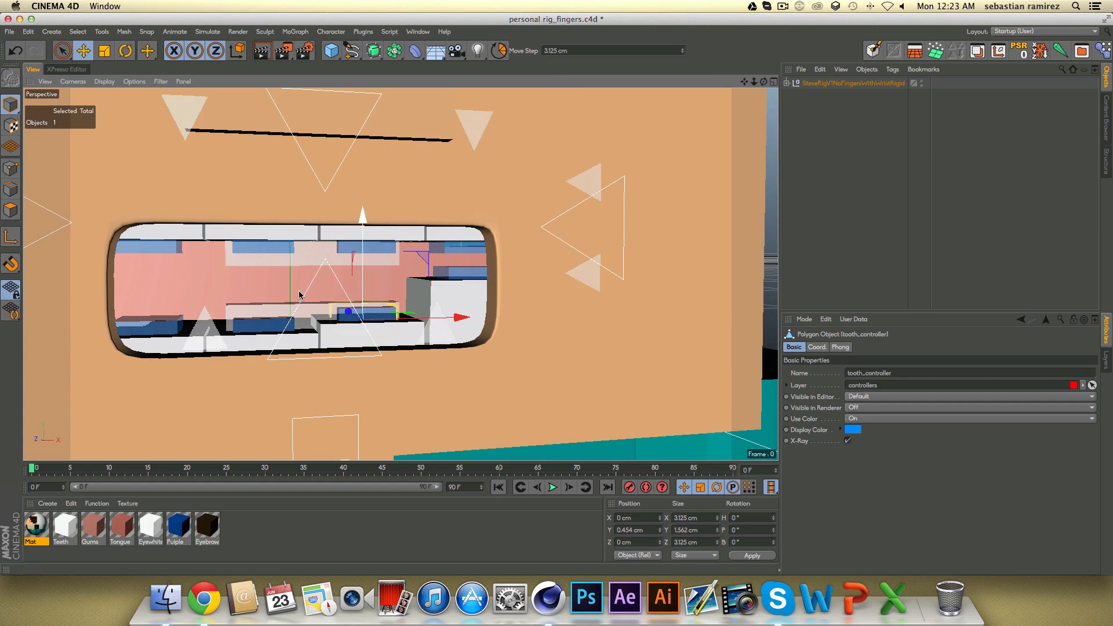
pyautogui.click(268, 325)
pyautogui.moveTo(264, 291); pyautogui.dragTo(262, 342)
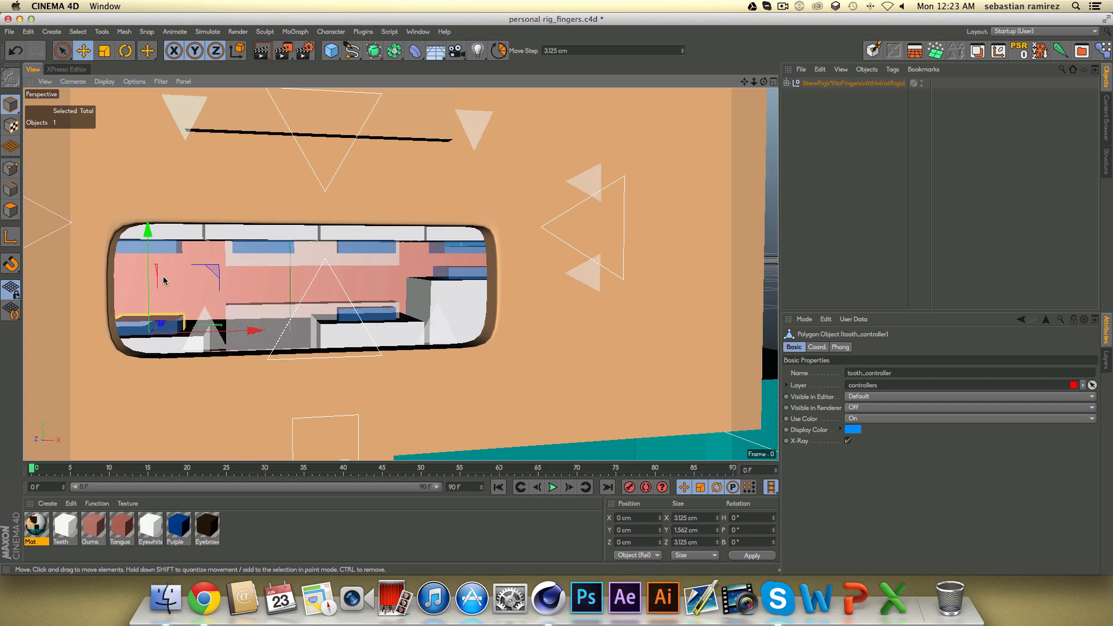
pyautogui.scroll(-5, 225, 300)
pyautogui.keyDown('alt'); pyautogui.moveTo(225, 300); pyautogui.dragTo(264, 301); pyautogui.keyUp('alt')
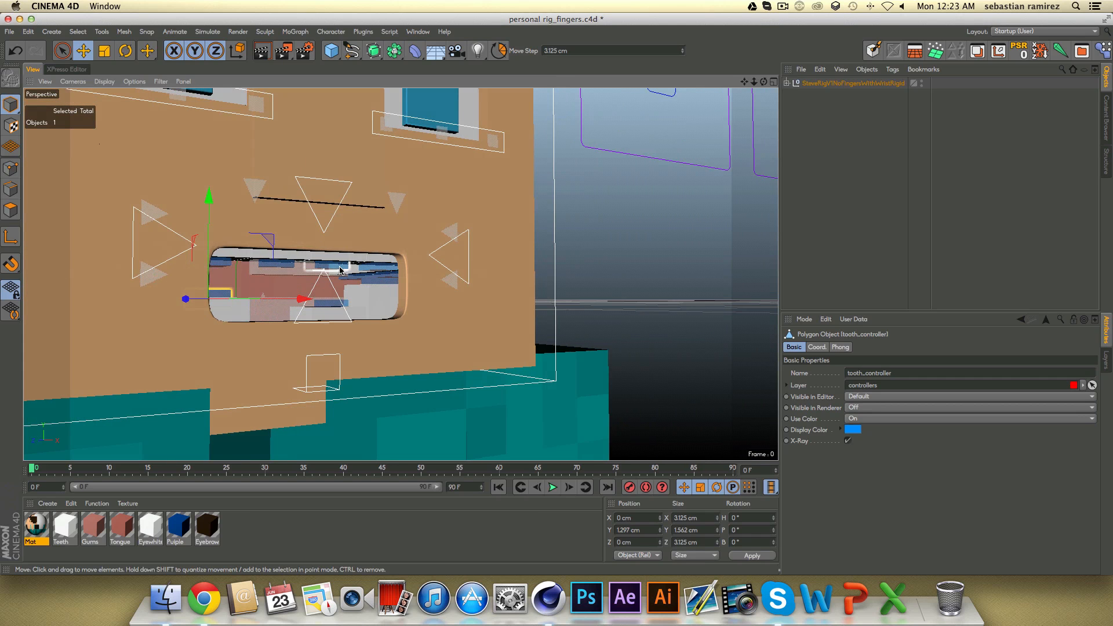
# Lower the upper teeth unevenly with their individual tooth_controllers, including about Y -0.762 cm and -2.403 cm.
pyautogui.click(335, 266)
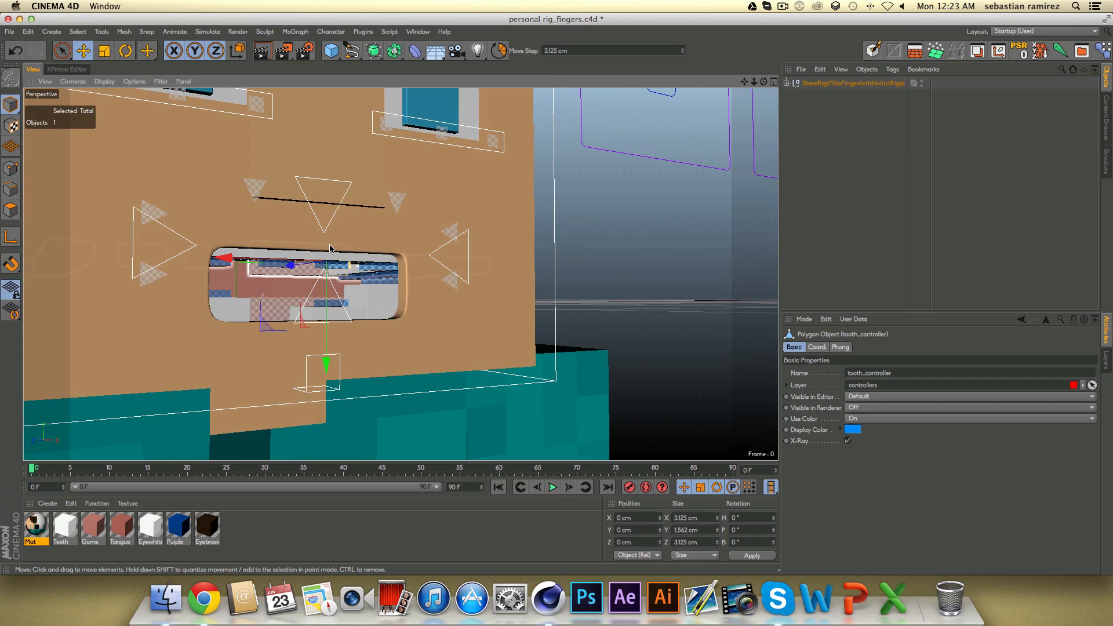
pyautogui.click(288, 265)
pyautogui.moveTo(275, 304); pyautogui.dragTo(222, 287)
pyautogui.click(230, 271)
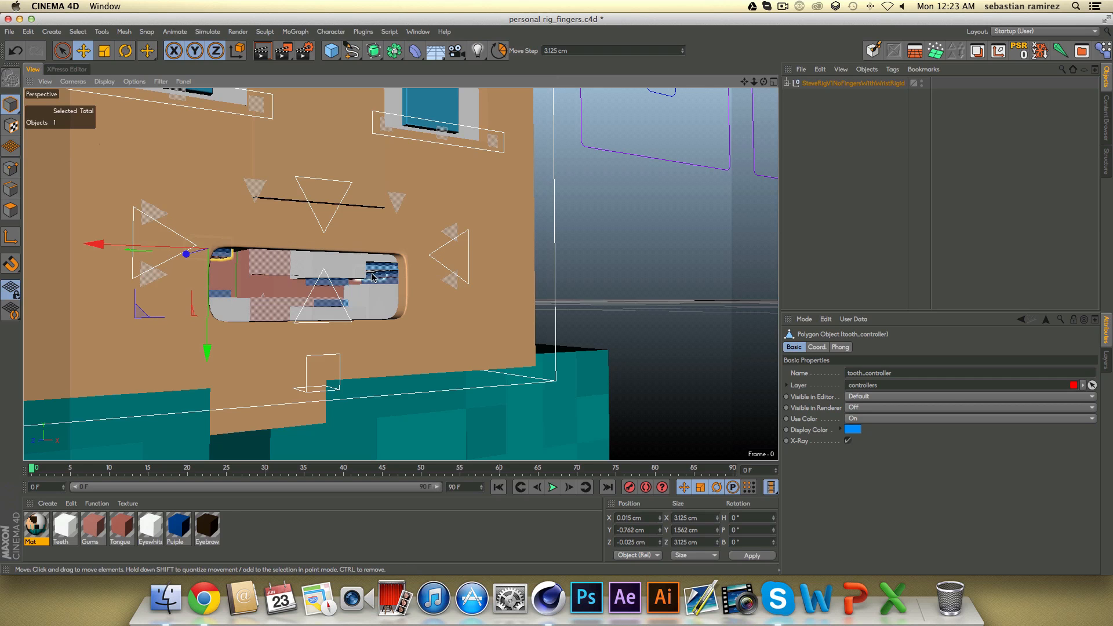
pyautogui.click(372, 276)
pyautogui.moveTo(377, 367); pyautogui.dragTo(305, 301)
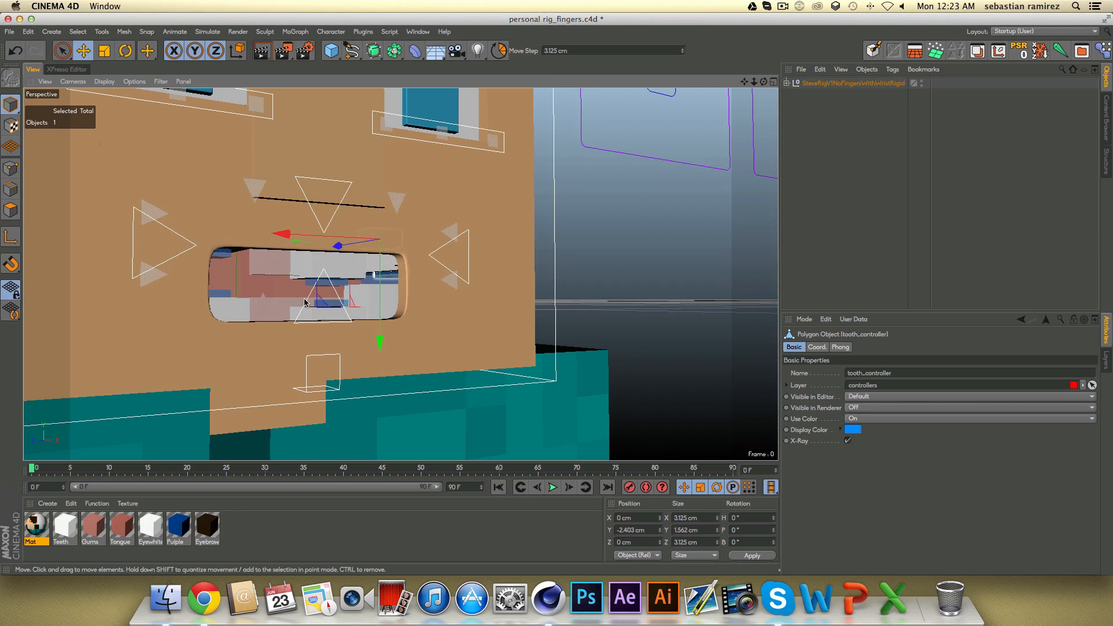
# Raise mouth_open to about Y -2.63 cm and widen the mouth by moving mouth_widness to about X 6.69 cm.
pyautogui.scroll(-10, 306, 301)
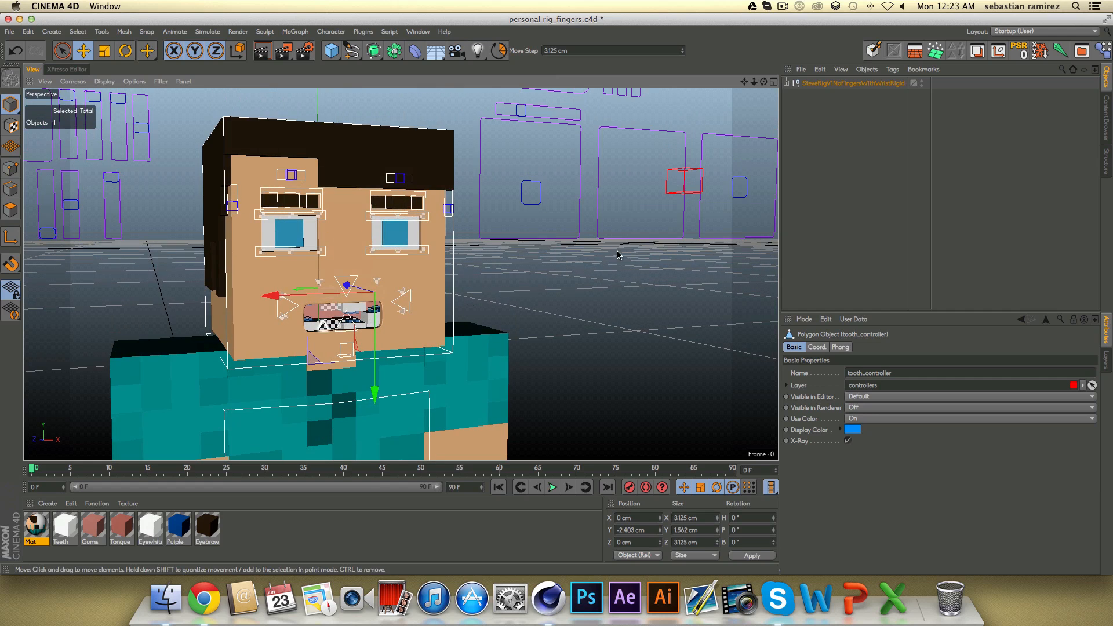
pyautogui.scroll(-2, 567, 176)
pyautogui.click(576, 116)
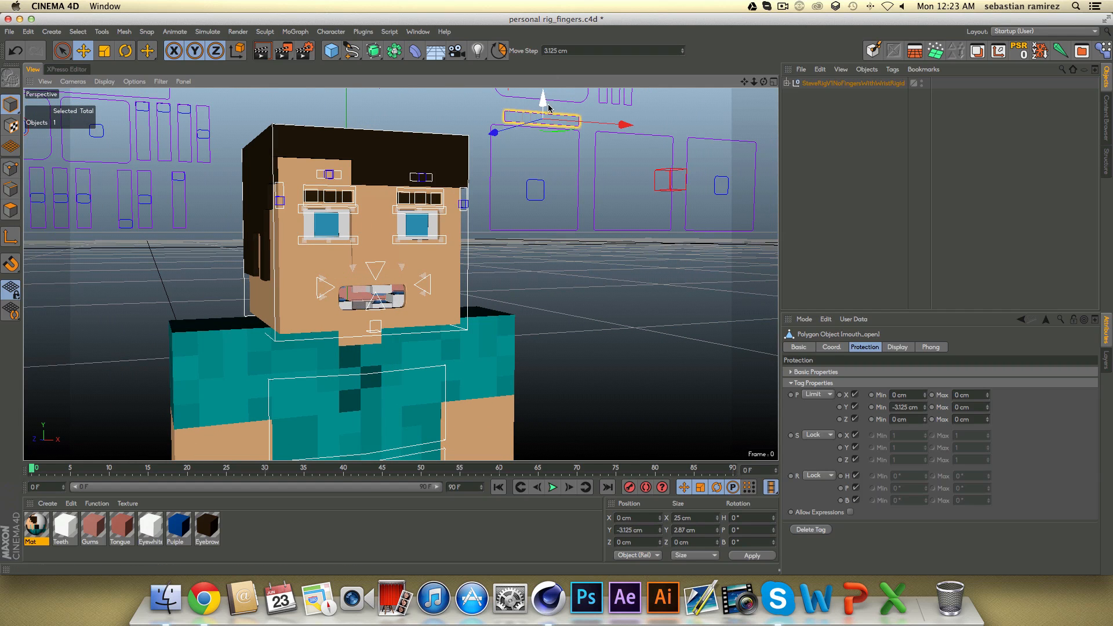
pyautogui.moveTo(549, 108); pyautogui.dragTo(546, 106)
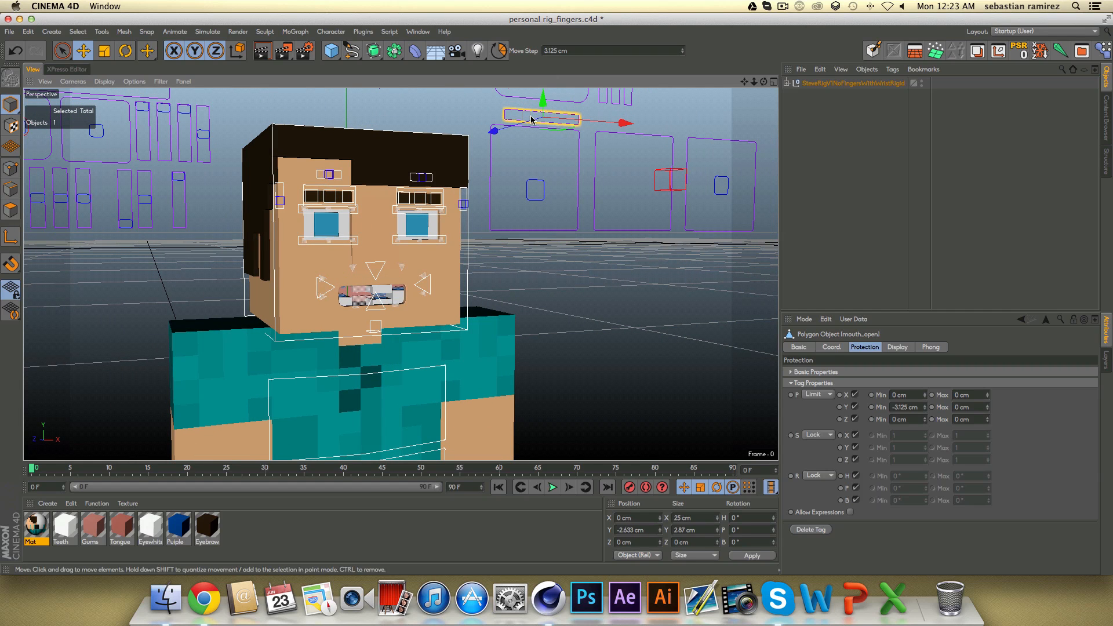
pyautogui.click(528, 116)
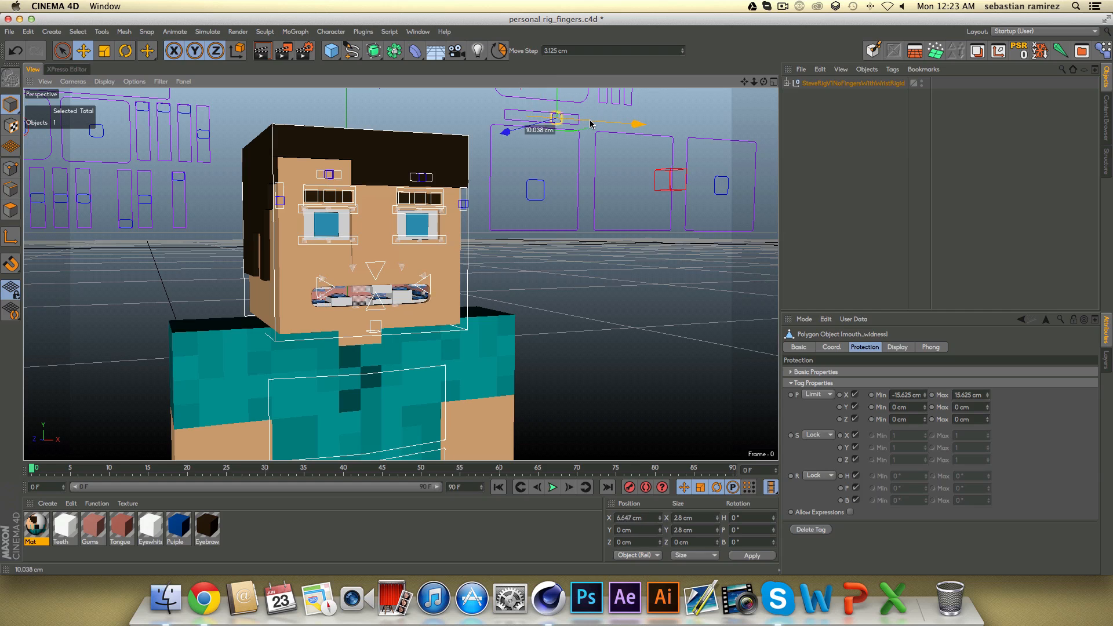
pyautogui.moveTo(584, 124); pyautogui.dragTo(520, 121)
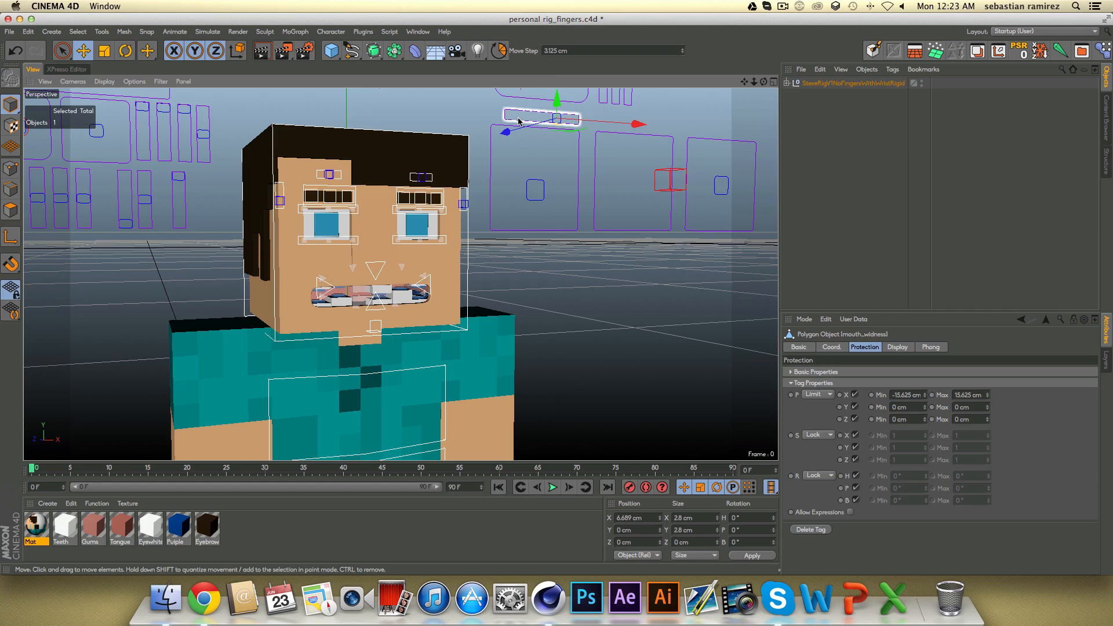
# Undo the mouth width, mouth opening and individual tooth controller moves.
pyautogui.press('super+z')
pyautogui.press('super+z')
pyautogui.press('super+z')
pyautogui.press('super+z')
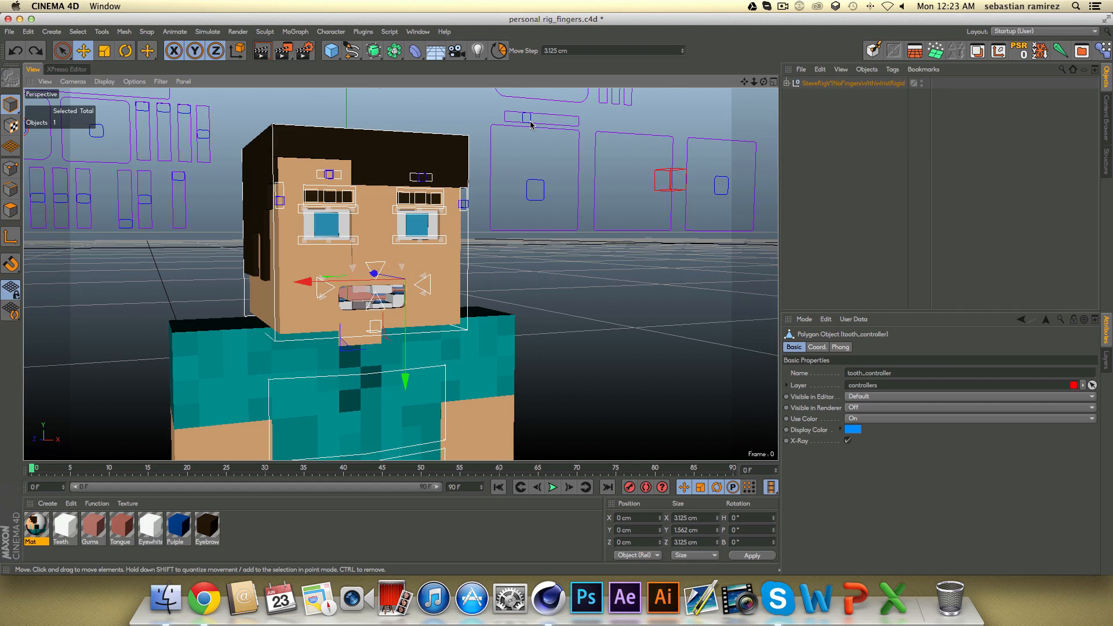
pyautogui.press('super+z')
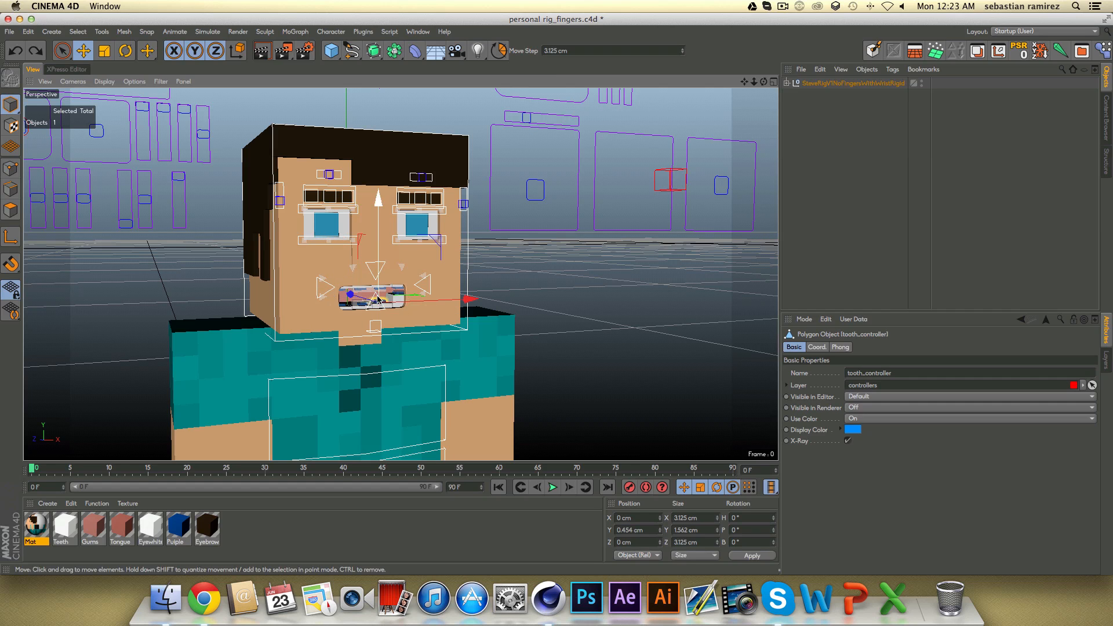
pyautogui.press('super+z')
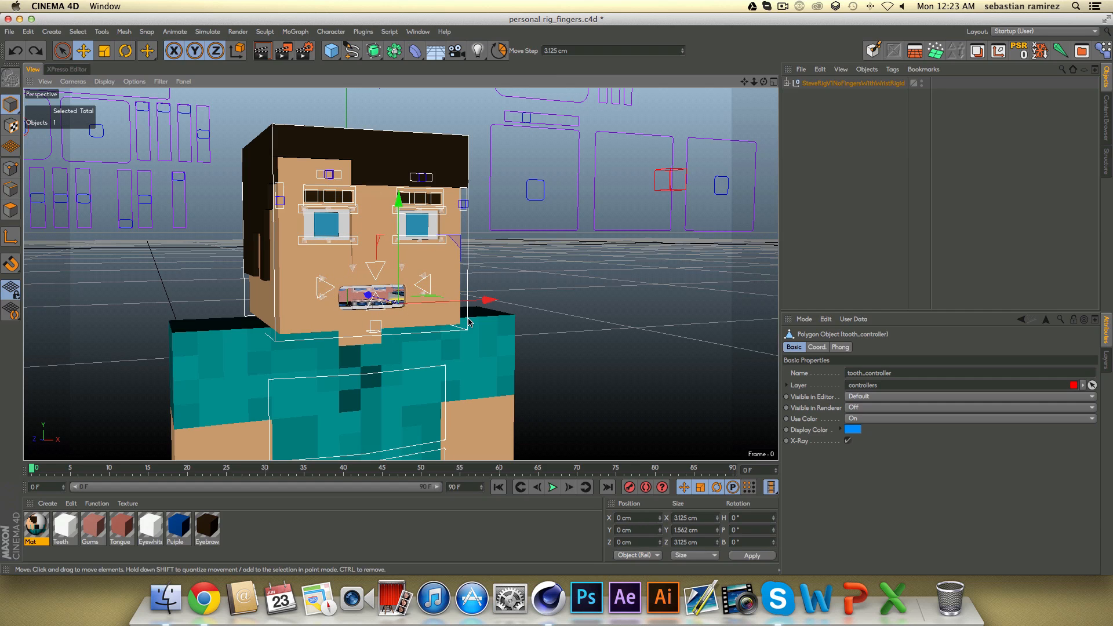
pyautogui.press('super+z')
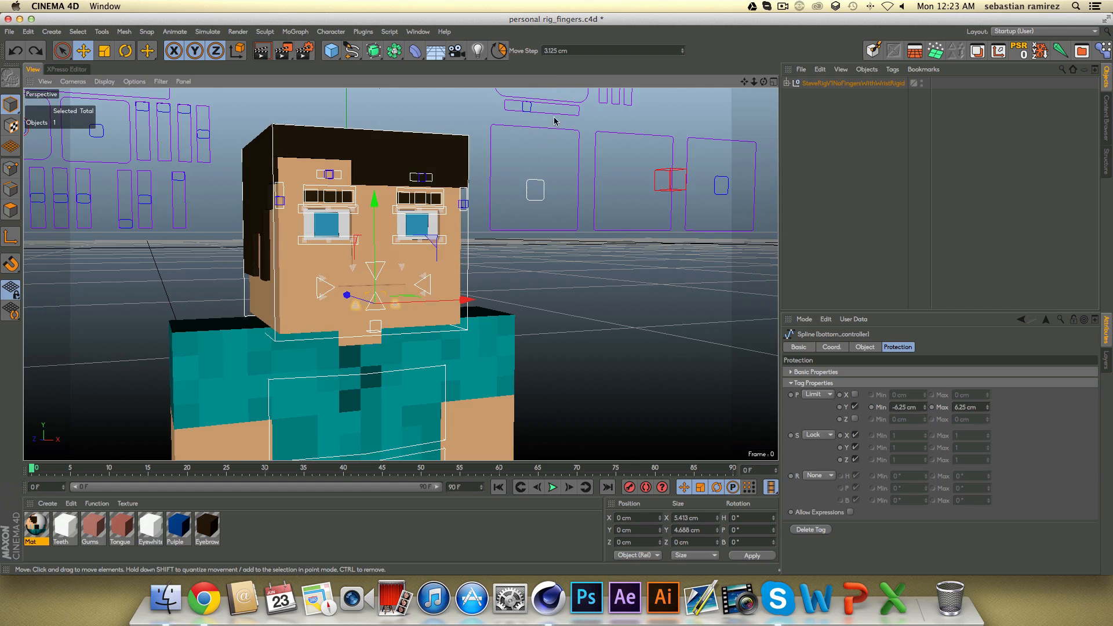
# Reopen the mouth by lowering mouth_open to its Y -3.125 cm limit.
pyautogui.click(552, 111)
pyautogui.moveTo(551, 111)
pyautogui.mouseDown()
pyautogui.moveTo(568, 164)
pyautogui.moveTo(558, 131)
pyautogui.mouseUp()
pyautogui.scroll(-5, 500, 211)
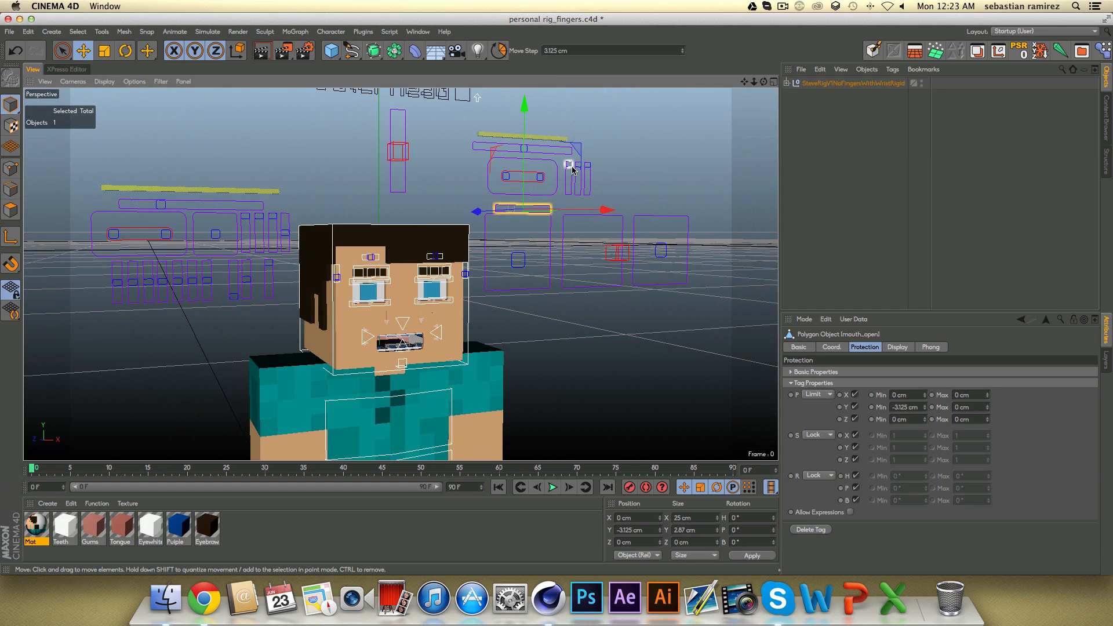
# Try the teeth sliders beside the mouth panel, taking botteeth_cont to Y -16 cm, then undo the moves and deselect everything.
pyautogui.click(572, 167)
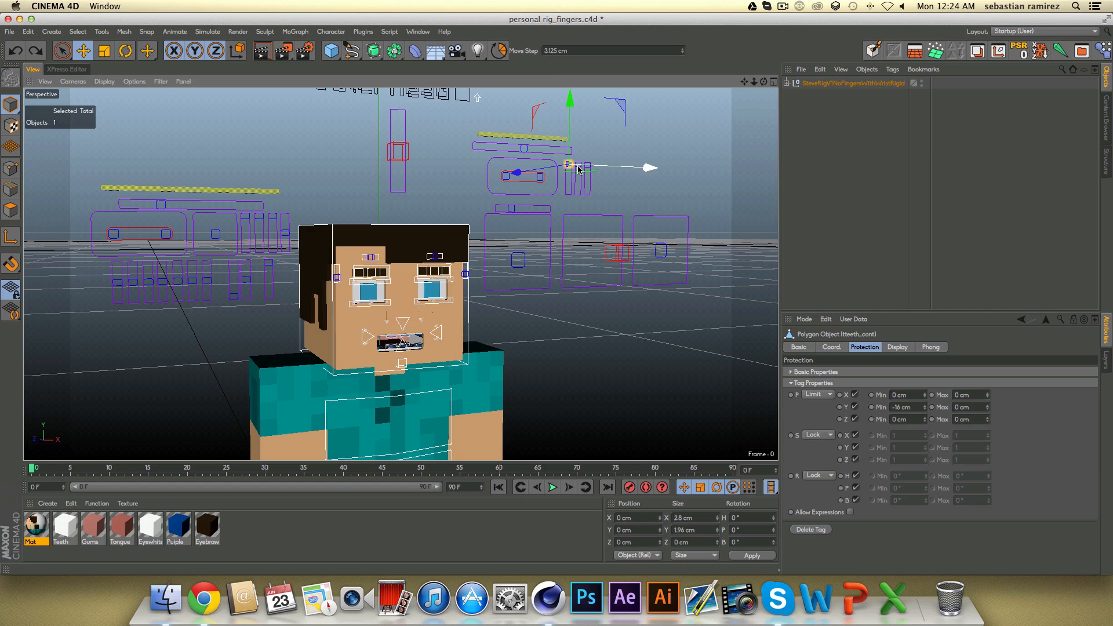
pyautogui.click(652, 190)
pyautogui.click(578, 166)
pyautogui.moveTo(579, 154); pyautogui.dragTo(588, 199)
pyautogui.click(600, 163)
pyautogui.click(587, 165)
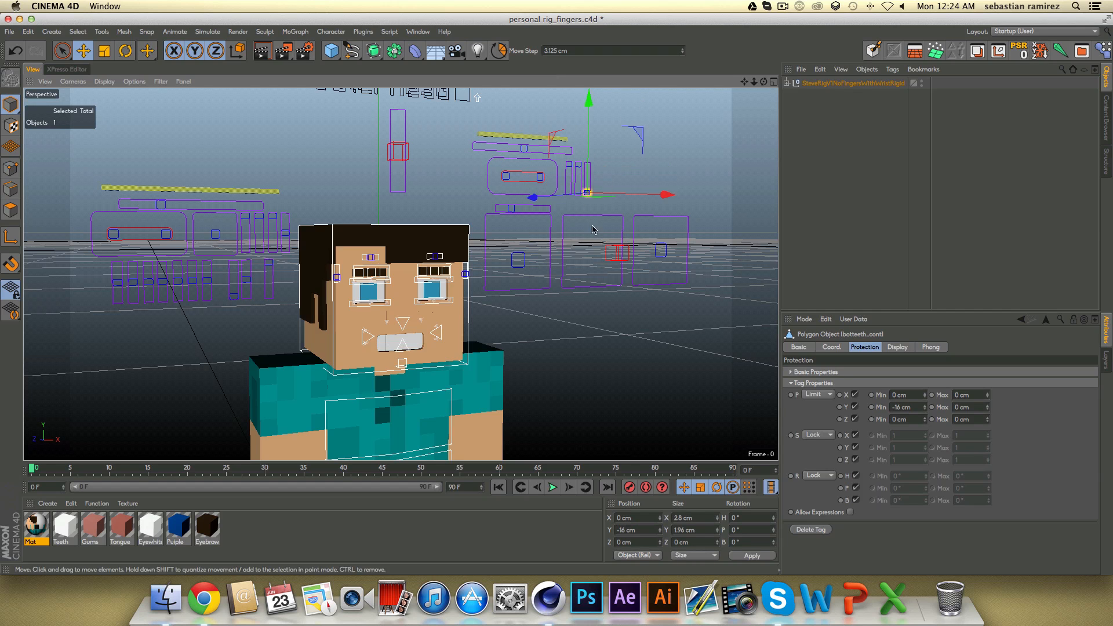
pyautogui.press('super+z')
pyautogui.click(622, 208)
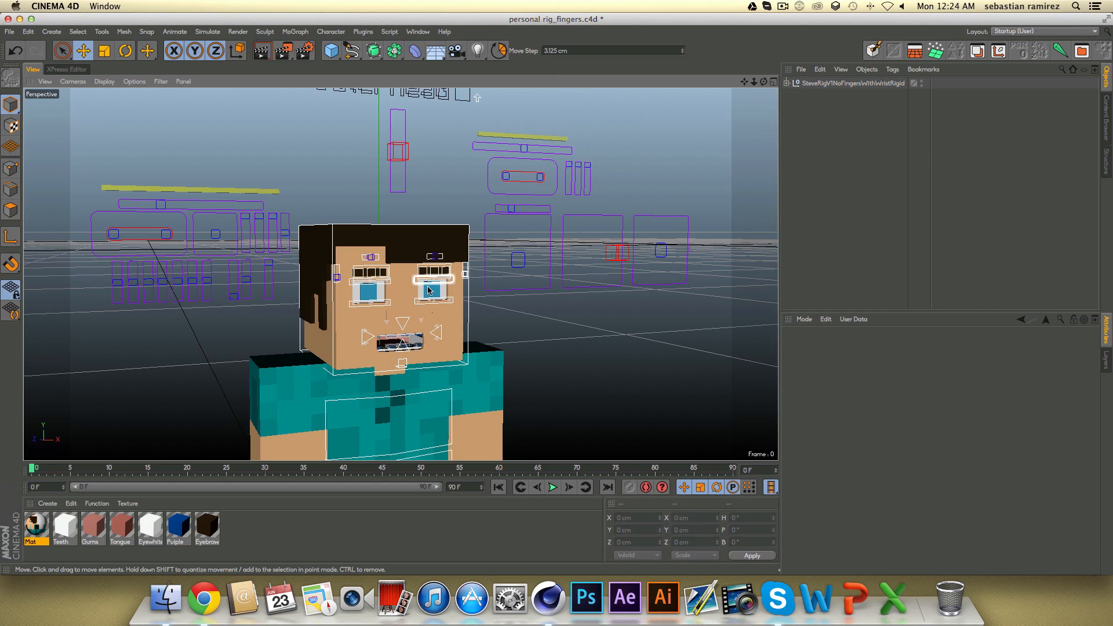
# Try moving the br and bl mouth corner controllers upward together on the open mouth, and undo the move.
pyautogui.scroll(8, 481, 259)
pyautogui.keyDown('alt'); pyautogui.moveTo(487, 294); pyautogui.dragTo(486, 292); pyautogui.keyUp('alt')
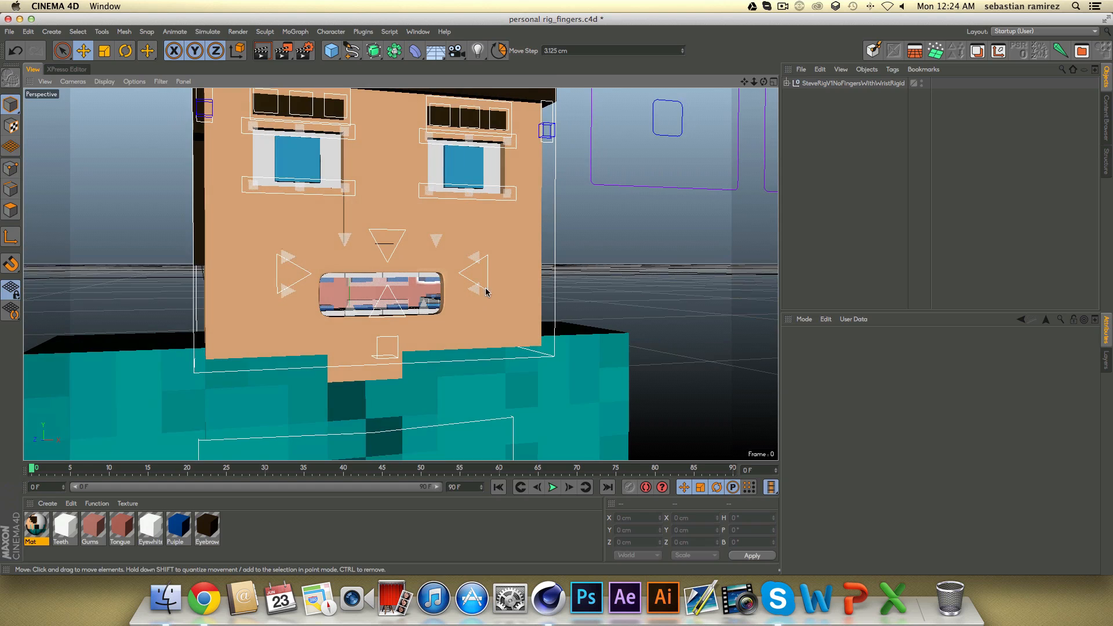
pyautogui.keyDown('alt'); pyautogui.moveTo(652, 149); pyautogui.dragTo(648, 113, button='middle'); pyautogui.keyUp('alt')
pyautogui.click(626, 101)
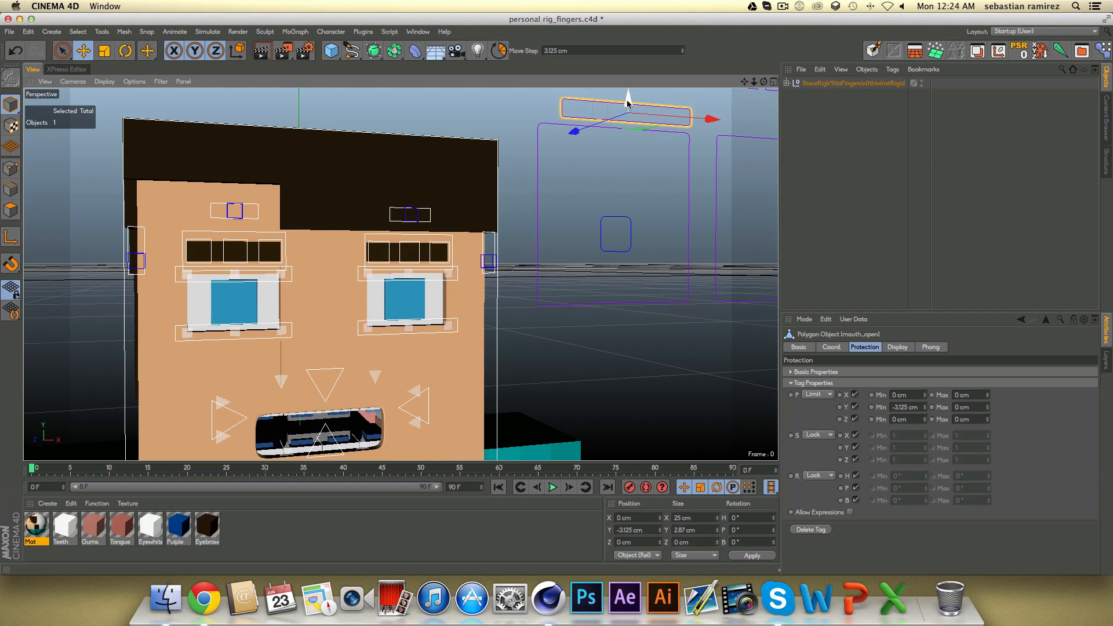
pyautogui.scroll(8, 464, 231)
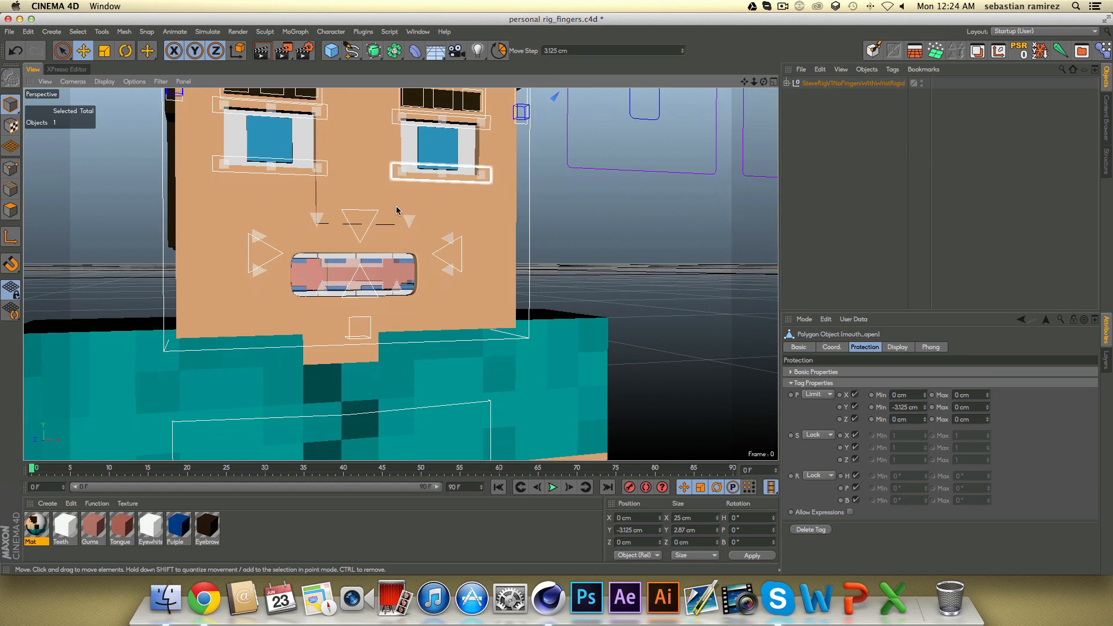
pyautogui.keyDown('alt'); pyautogui.moveTo(449, 256); pyautogui.dragTo(401, 258); pyautogui.keyUp('alt')
pyautogui.click(631, 277)
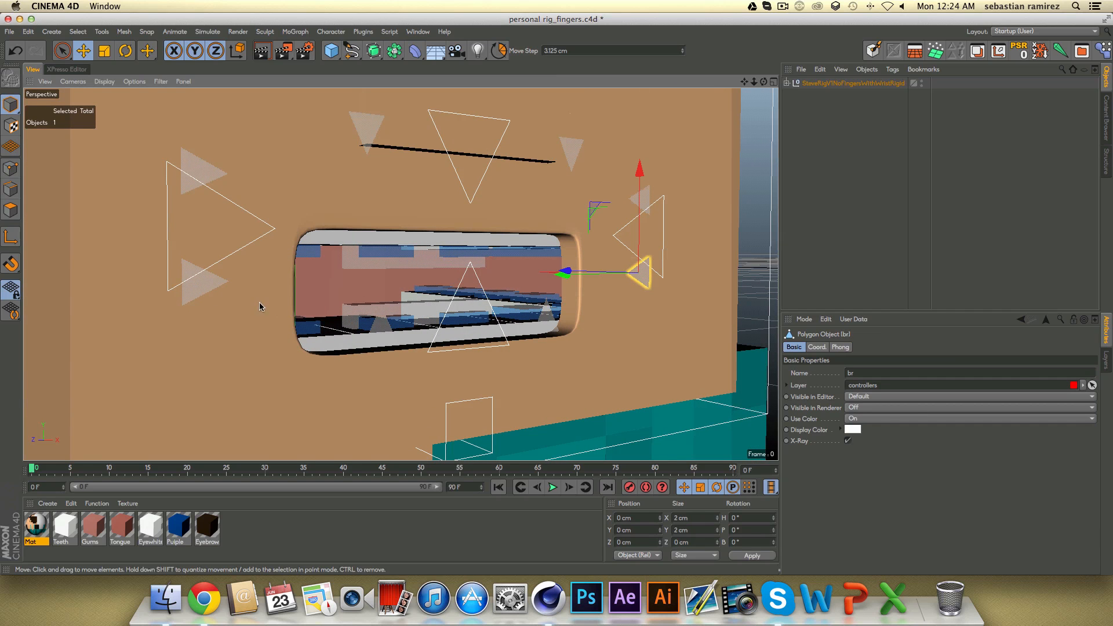
pyautogui.keyDown('shift'); pyautogui.click(219, 290); pyautogui.keyUp('shift')
pyautogui.moveTo(468, 249); pyautogui.dragTo(476, 132)
pyautogui.hotkey('ctrl', 'z')
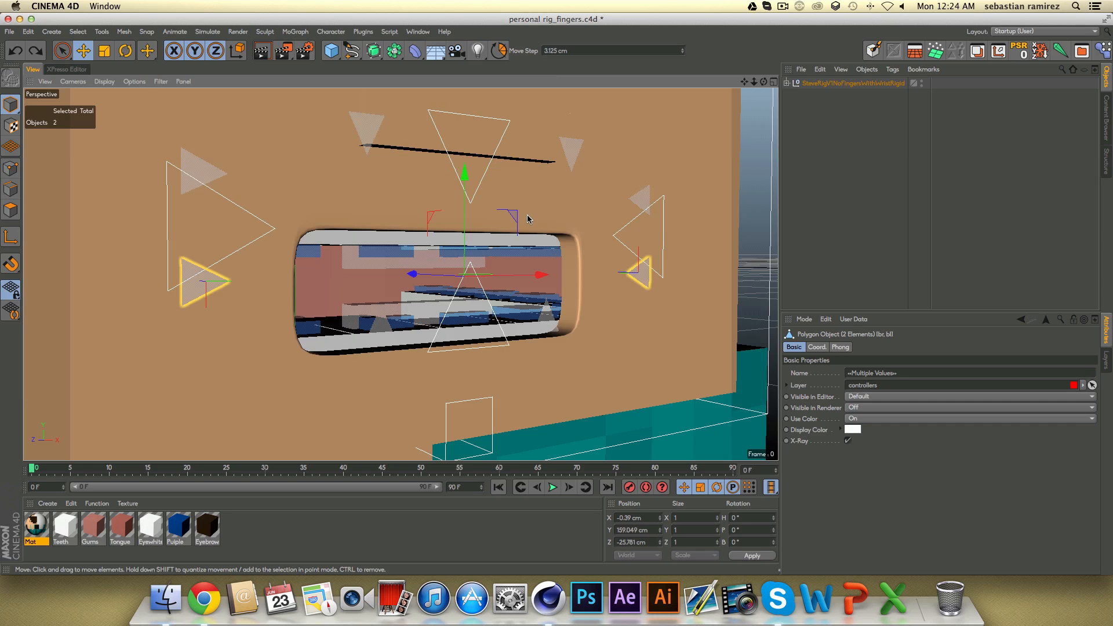
# Close the mouth by raising the mouth_open controller to Y 0 cm.
pyautogui.scroll(-5, 524, 214)
pyautogui.keyDown('alt'); pyautogui.moveTo(406, 278); pyautogui.dragTo(348, 298); pyautogui.keyUp('alt')
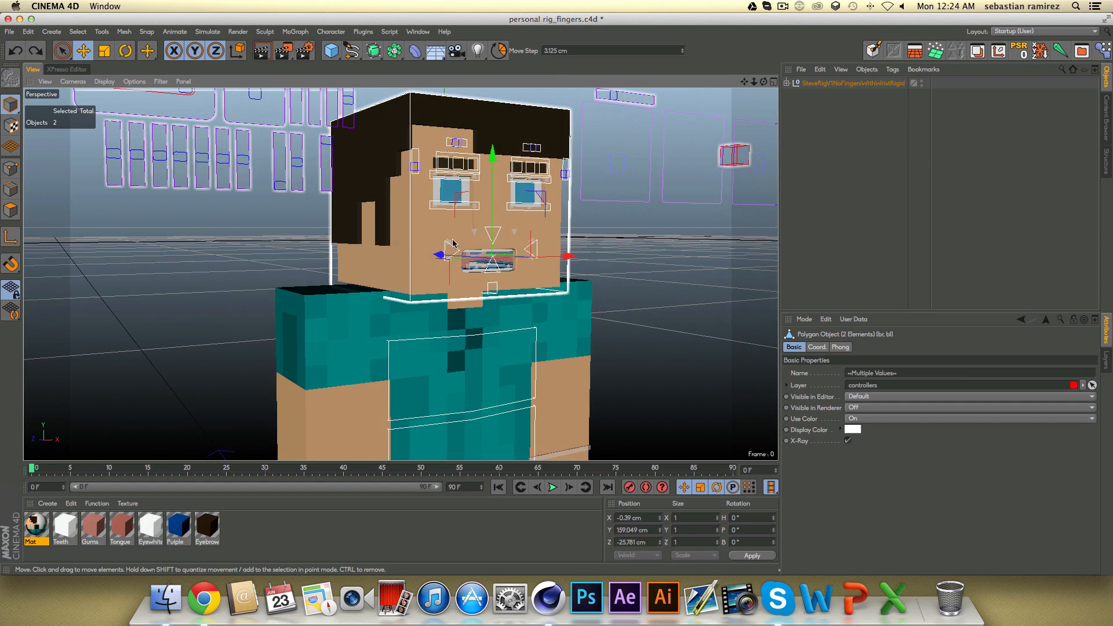
pyautogui.scroll(-3, 524, 213)
pyautogui.keyDown('alt'); pyautogui.moveTo(524, 213); pyautogui.dragTo(494, 269, button='middle'); pyautogui.keyUp('alt')
pyautogui.click(579, 175)
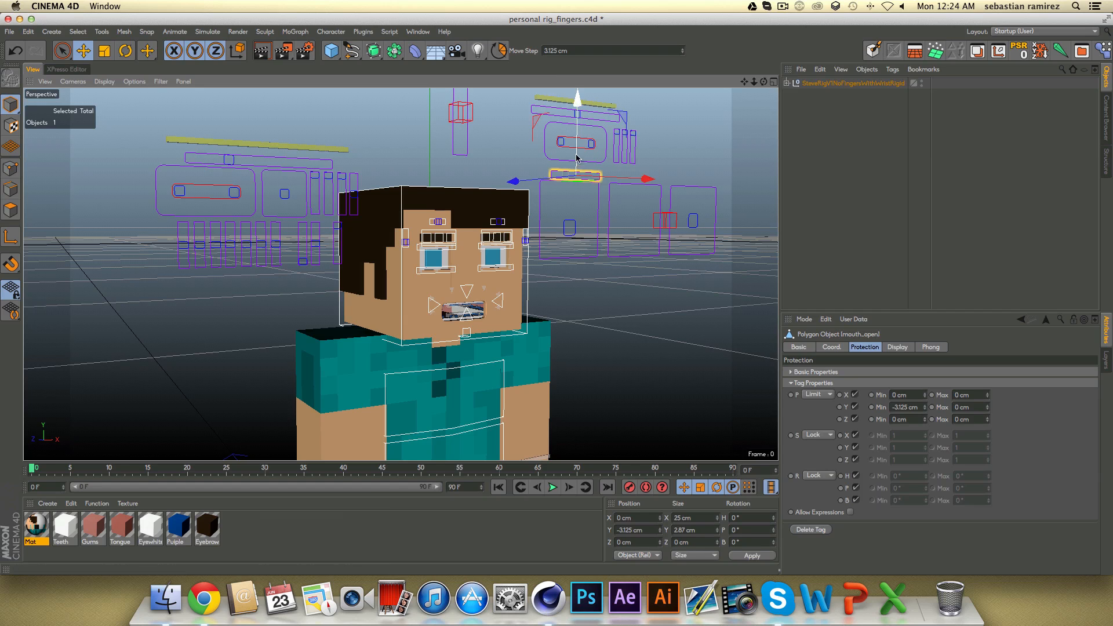
pyautogui.moveTo(576, 157); pyautogui.dragTo(614, 211)
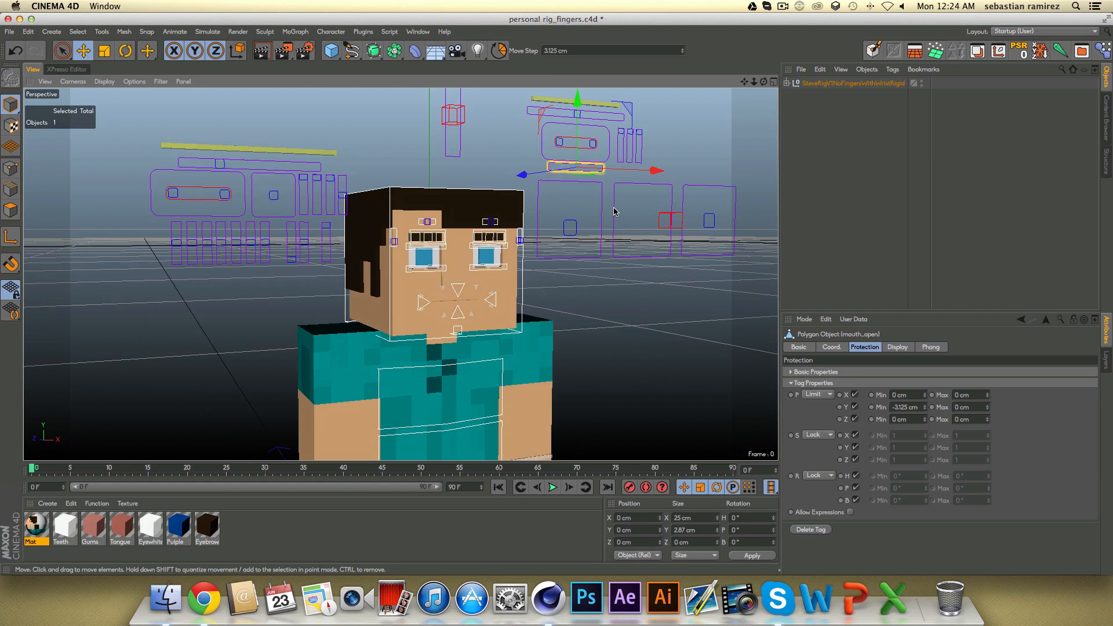
# Raise the mouth expression controller to about Y 5.2 cm and the dimples controller to Y 8 cm.
pyautogui.click(706, 226)
pyautogui.moveTo(709, 204); pyautogui.dragTo(708, 196)
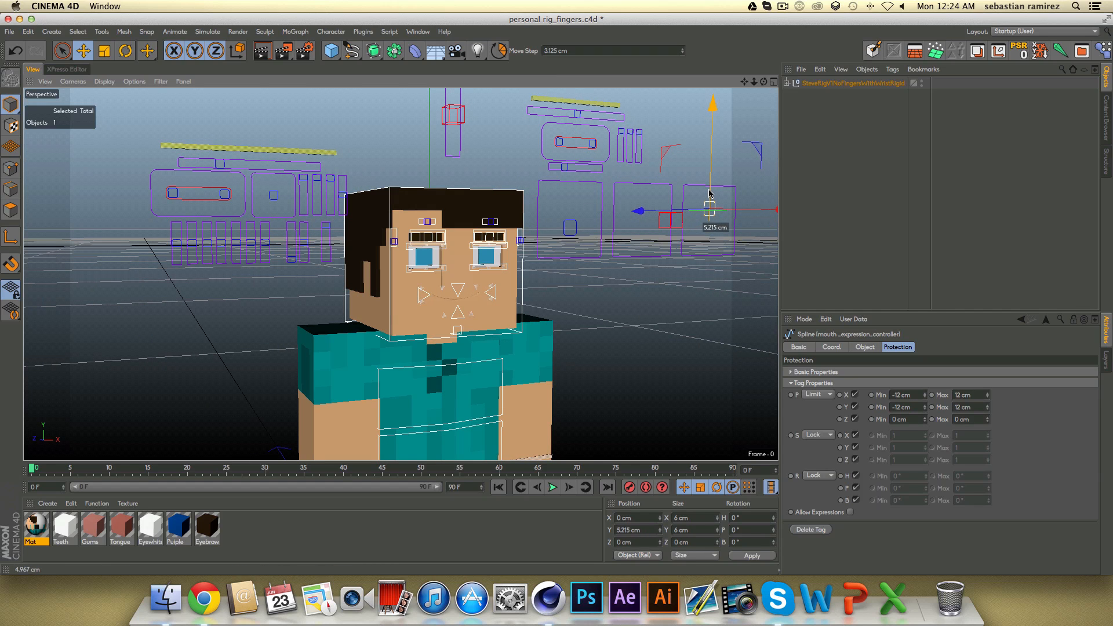
pyautogui.click(291, 256)
pyautogui.moveTo(291, 246); pyautogui.dragTo(292, 209)
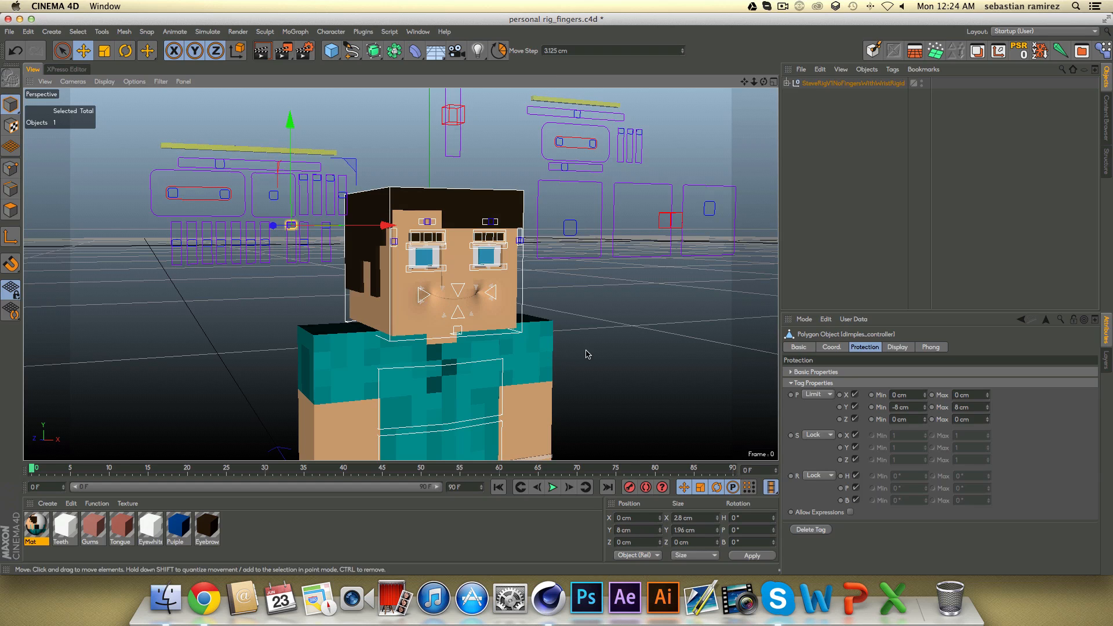
# Set the mouth width controller to about X -1.5 cm and inspect the smile up close.
pyautogui.moveTo(572, 172); pyautogui.dragTo(594, 171)
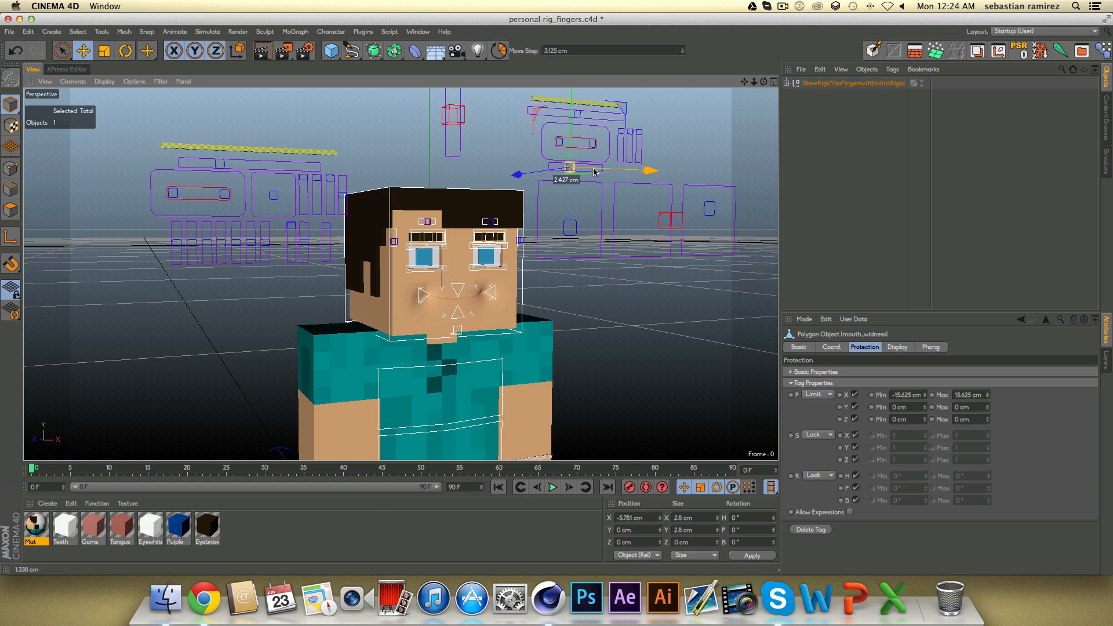
pyautogui.scroll(5, 481, 293)
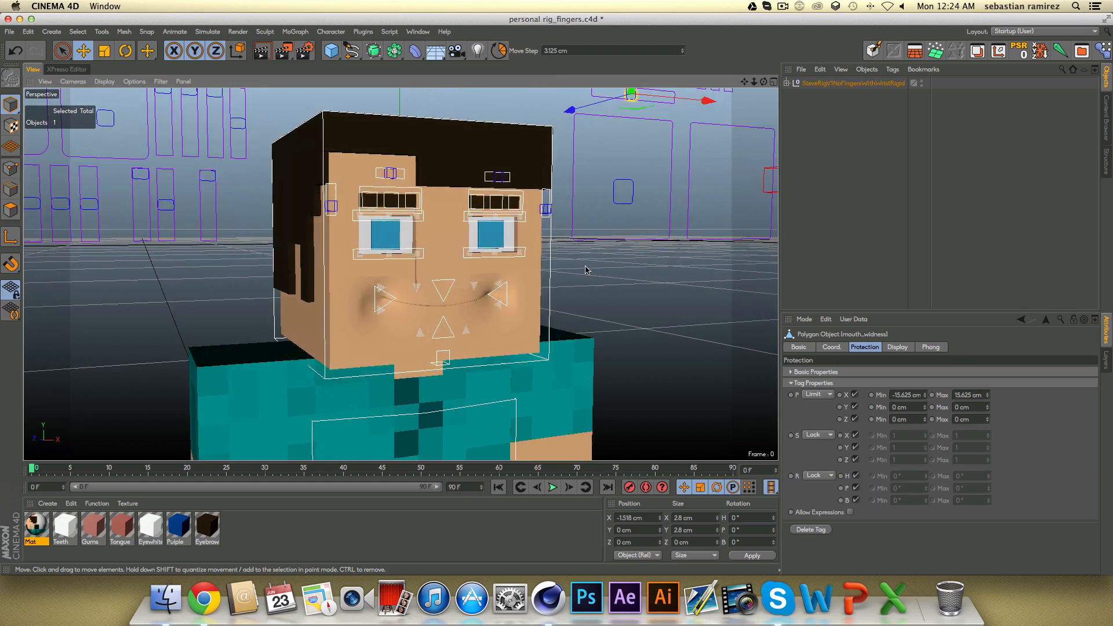
pyautogui.keyDown('alt'); pyautogui.moveTo(586, 269); pyautogui.dragTo(464, 308); pyautogui.keyUp('alt')
pyautogui.scroll(8, 466, 308)
pyautogui.scroll(-10, 518, 297)
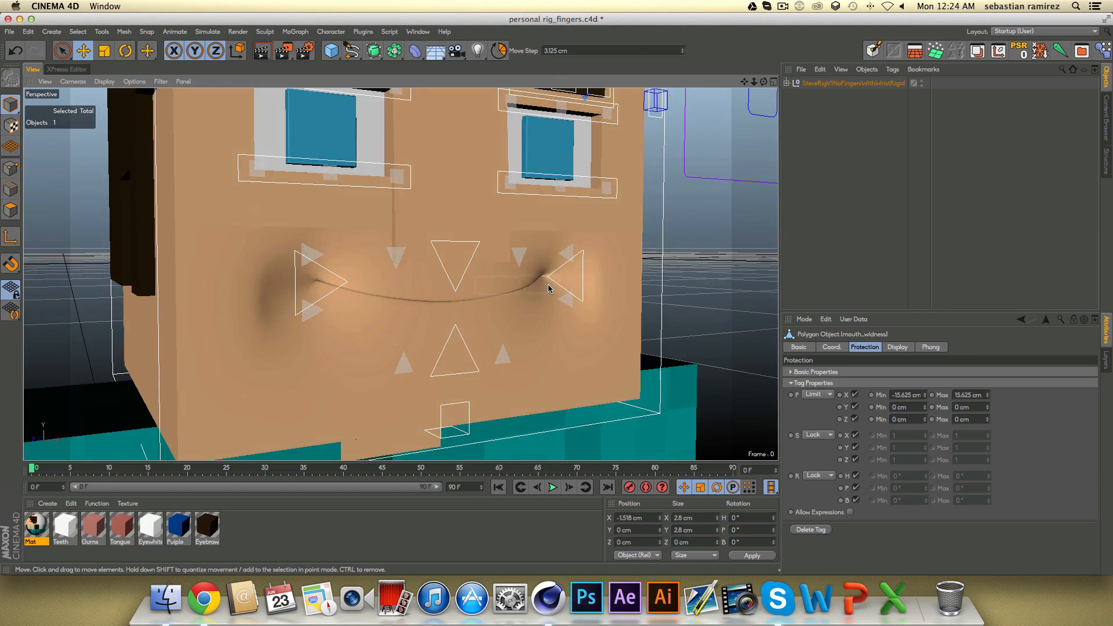
pyautogui.scroll(8, 471, 365)
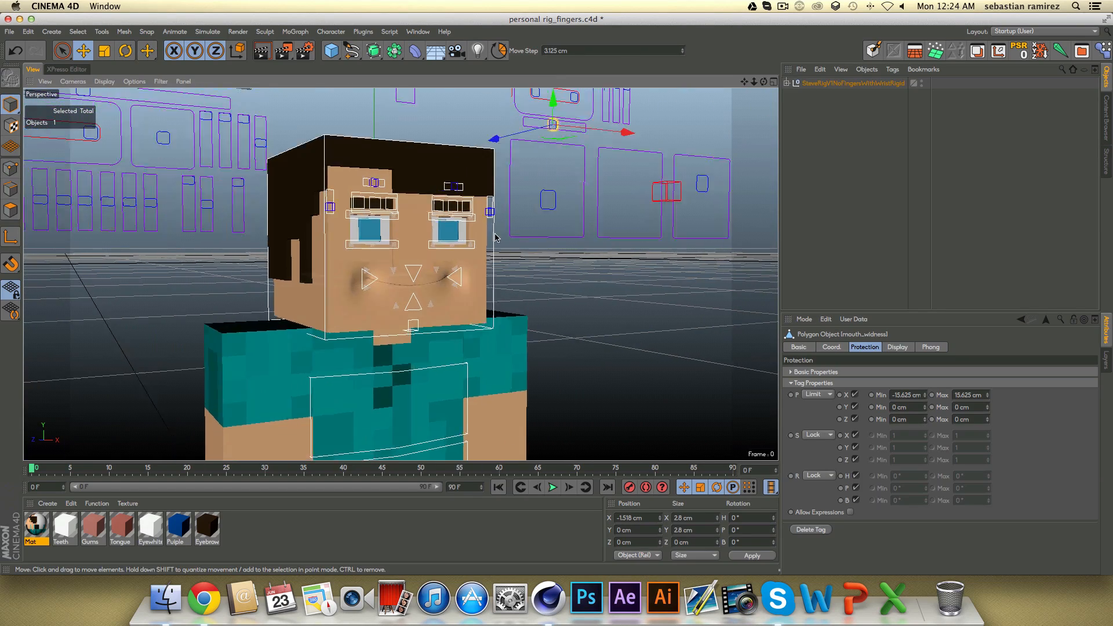
# Move the bottom mouth controller to about X 1.18 cm, Y -3.95 cm with a bank of 7.8°, and render the view.
pyautogui.click(460, 336)
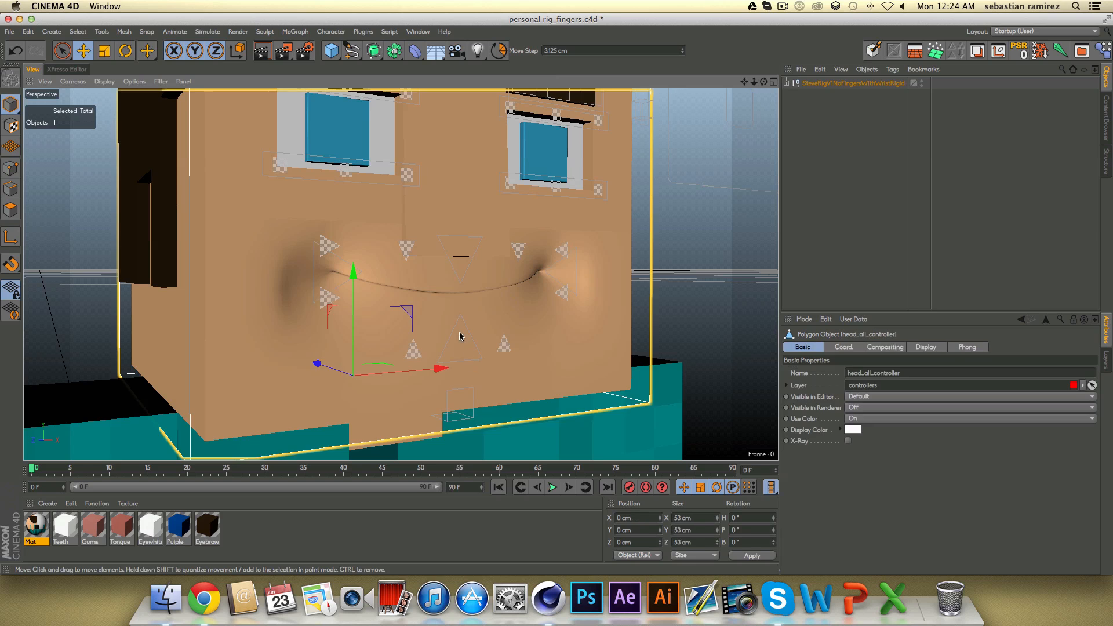
pyautogui.click(474, 364)
pyautogui.moveTo(456, 319); pyautogui.dragTo(457, 339)
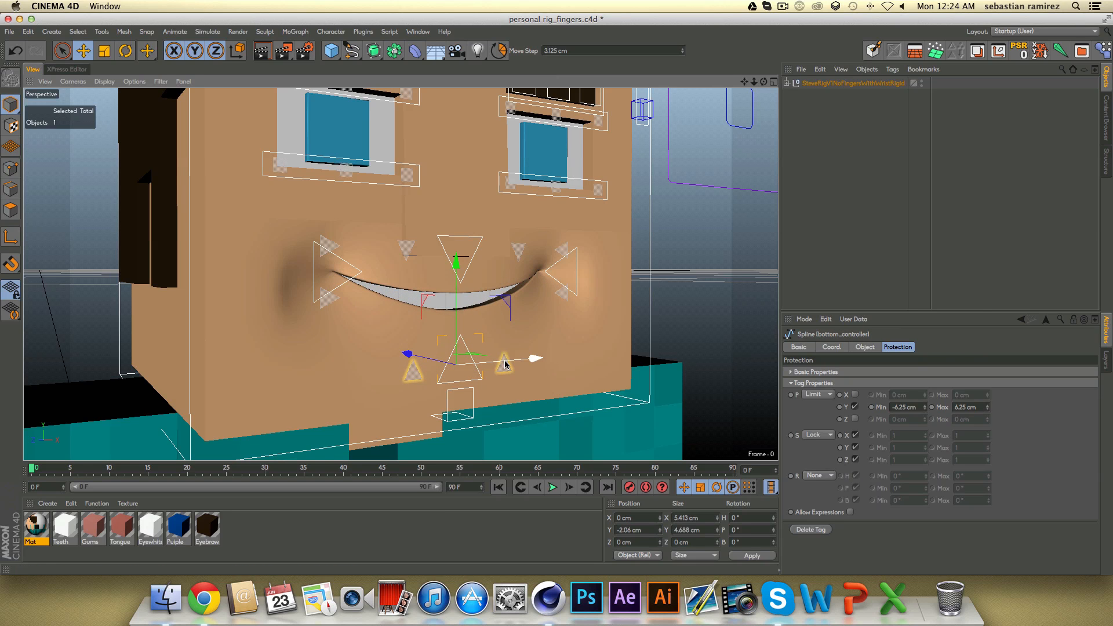
pyautogui.press('r')
pyautogui.moveTo(426, 318)
pyautogui.mouseDown()
pyautogui.moveTo(422, 332)
pyautogui.moveTo(442, 323)
pyautogui.mouseUp()
pyautogui.press('e')
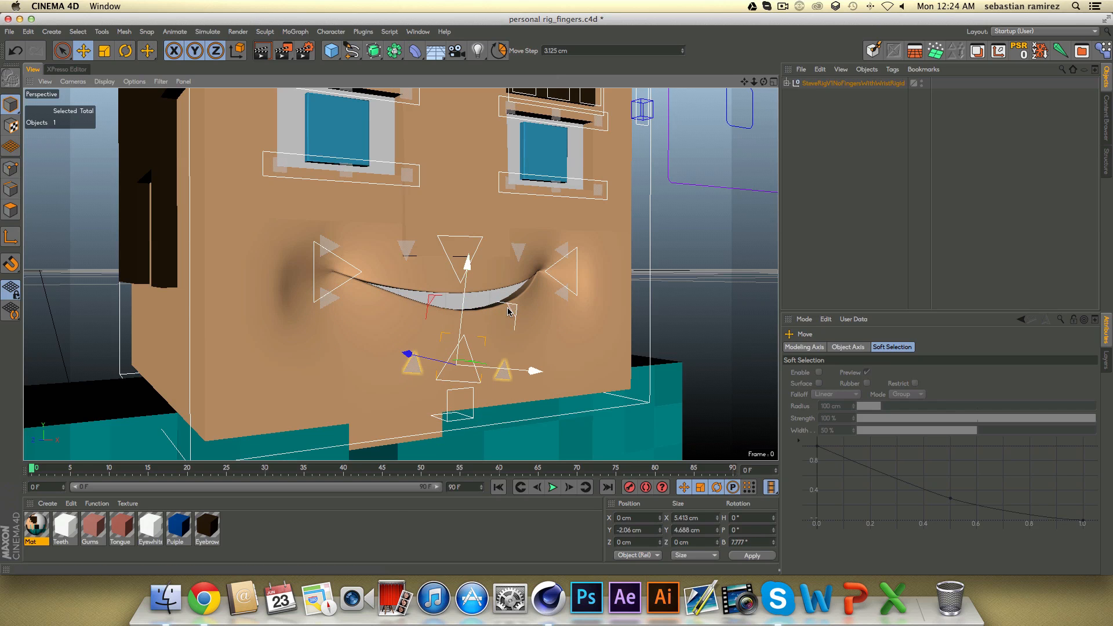
pyautogui.moveTo(508, 311)
pyautogui.mouseDown()
pyautogui.moveTo(517, 329)
pyautogui.moveTo(526, 322)
pyautogui.mouseUp()
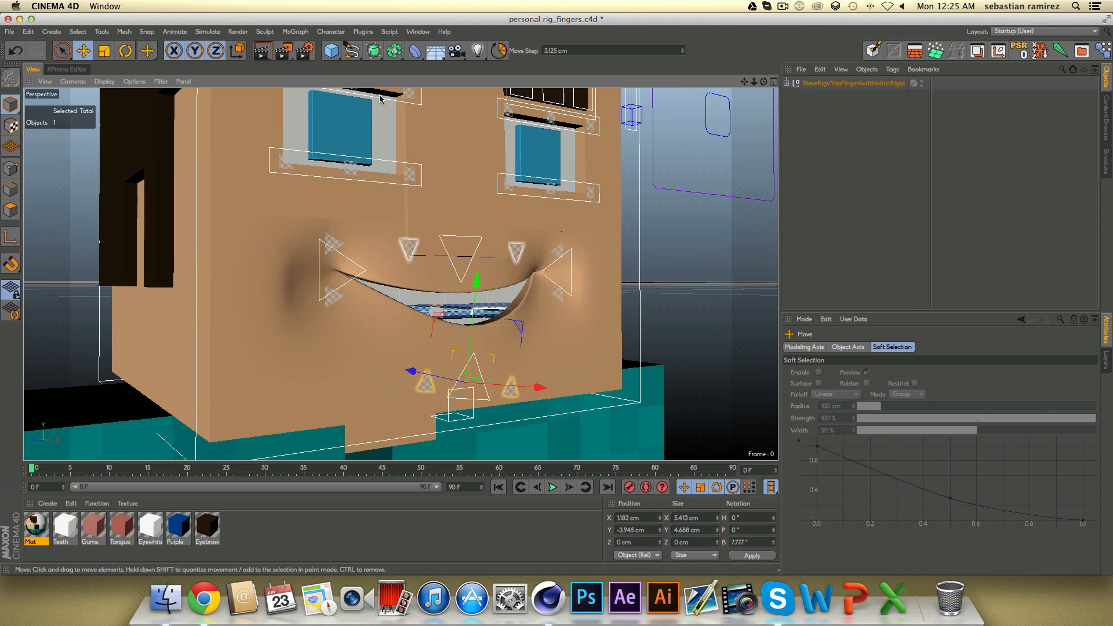
pyautogui.click(264, 57)
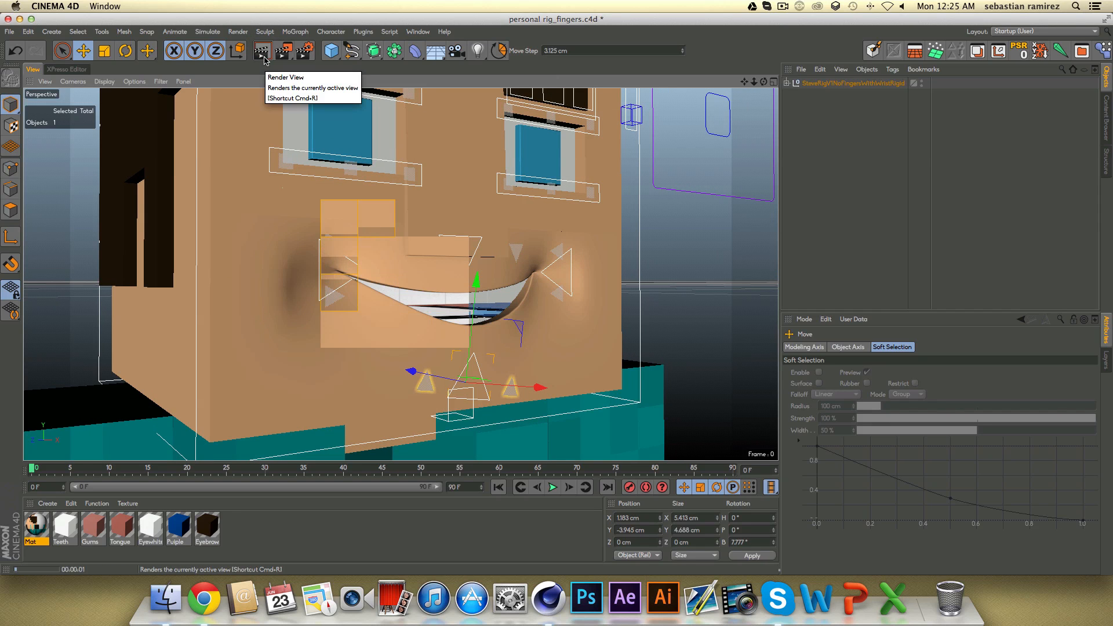
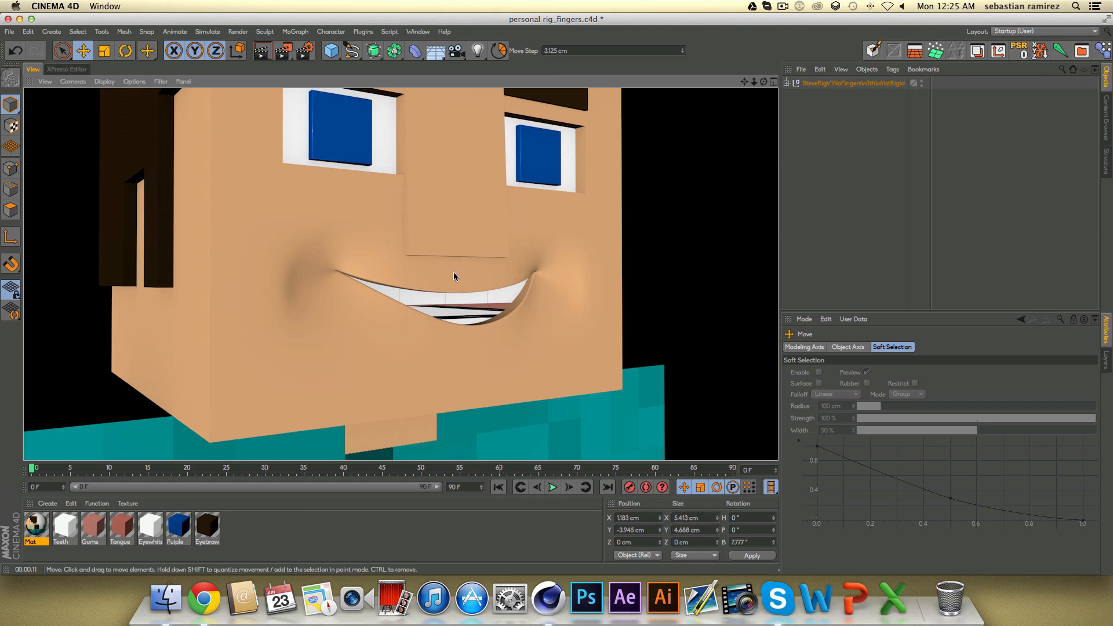
# Rotate the bottom mouth controller to a pitch of about 22°.
pyautogui.click(506, 318)
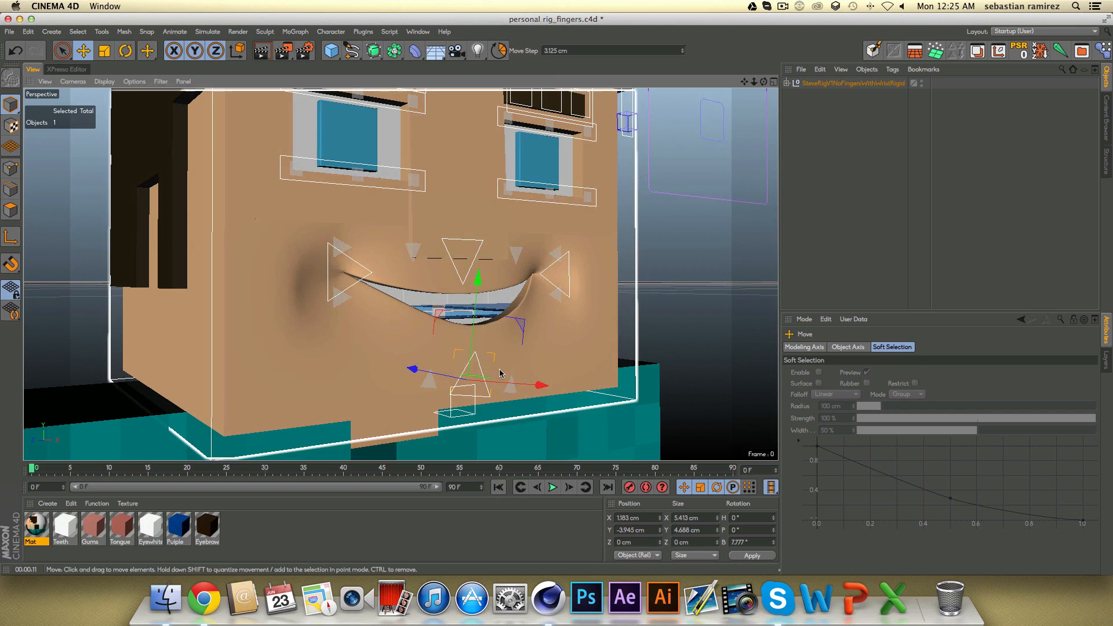
pyautogui.press('r')
pyautogui.moveTo(506, 347); pyautogui.dragTo(512, 382)
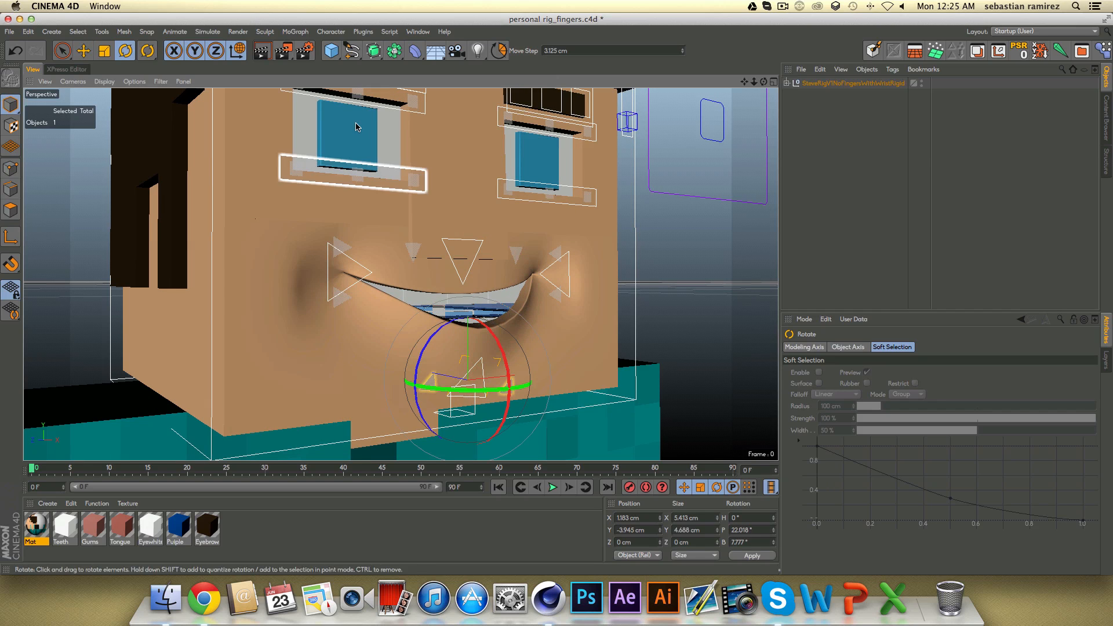
# Set the rotation protection of the top mouth controller to None.
pyautogui.click(468, 279)
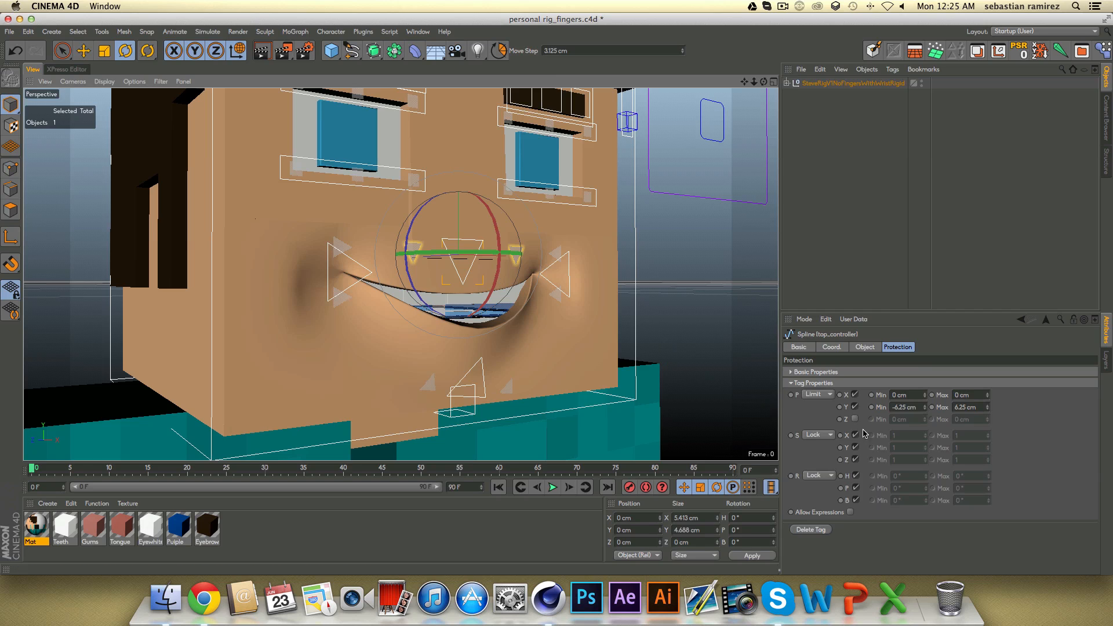
pyautogui.click(828, 476)
pyautogui.click(817, 487)
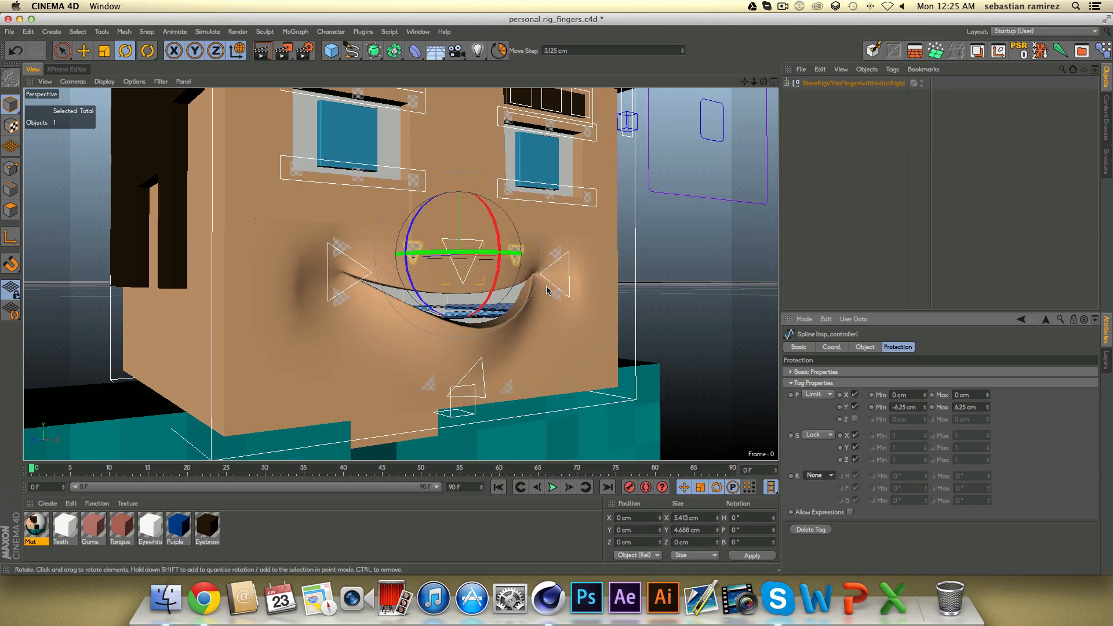
# Rotate the top mouth controller to about H -2.6°, P -12° and B -12.5°, and render the view.
pyautogui.moveTo(497, 274); pyautogui.dragTo(502, 268)
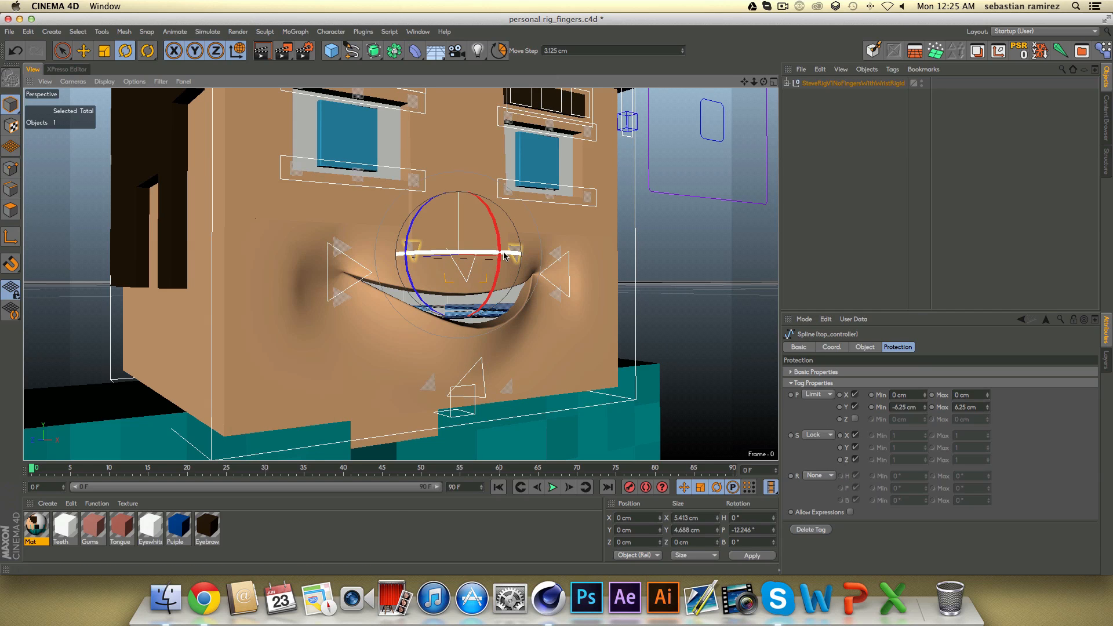
pyautogui.moveTo(413, 228); pyautogui.dragTo(411, 241)
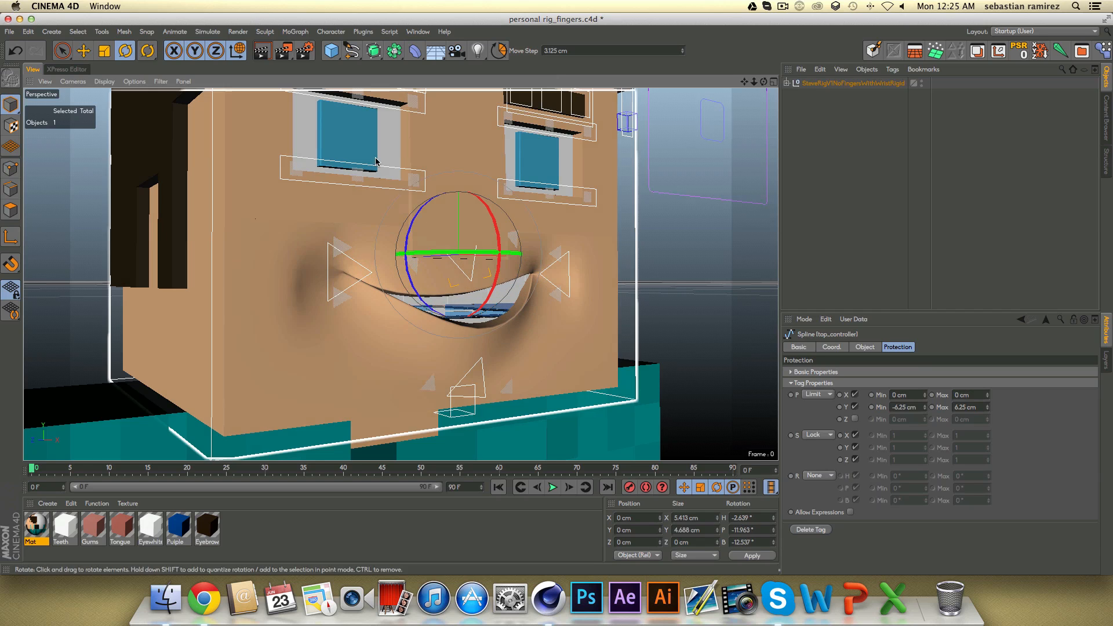
pyautogui.click(266, 57)
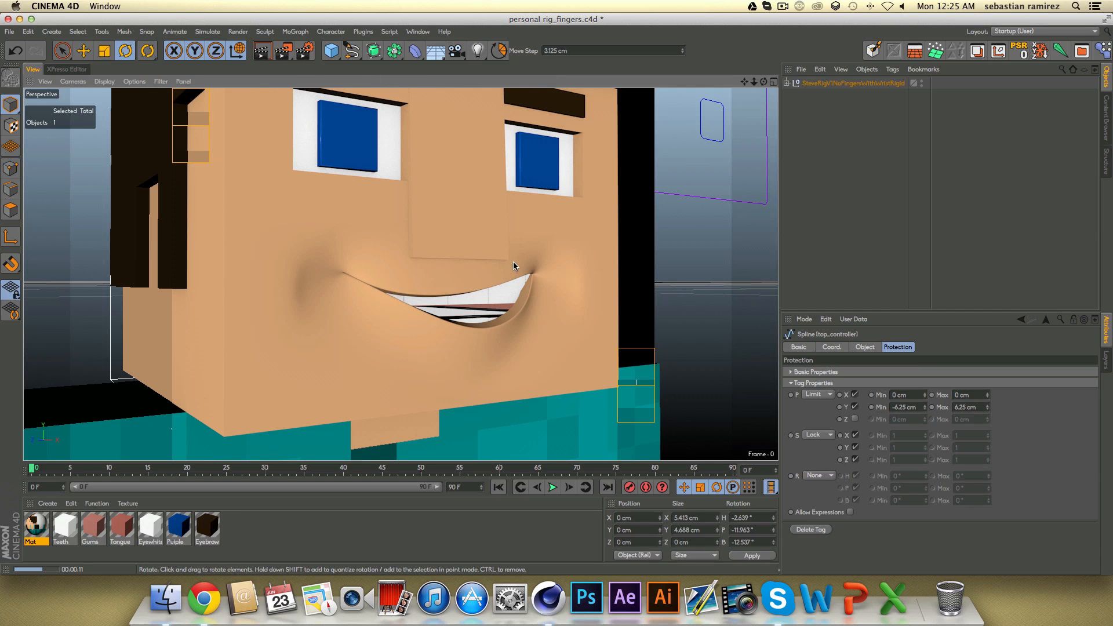
# Raise the middle controller of the eyebrow on the viewer's left to about Y 2.5 cm.
pyautogui.keyDown('alt'); pyautogui.moveTo(415, 234); pyautogui.dragTo(437, 363); pyautogui.keyUp('alt')
pyautogui.click(345, 193)
pyautogui.press('e')
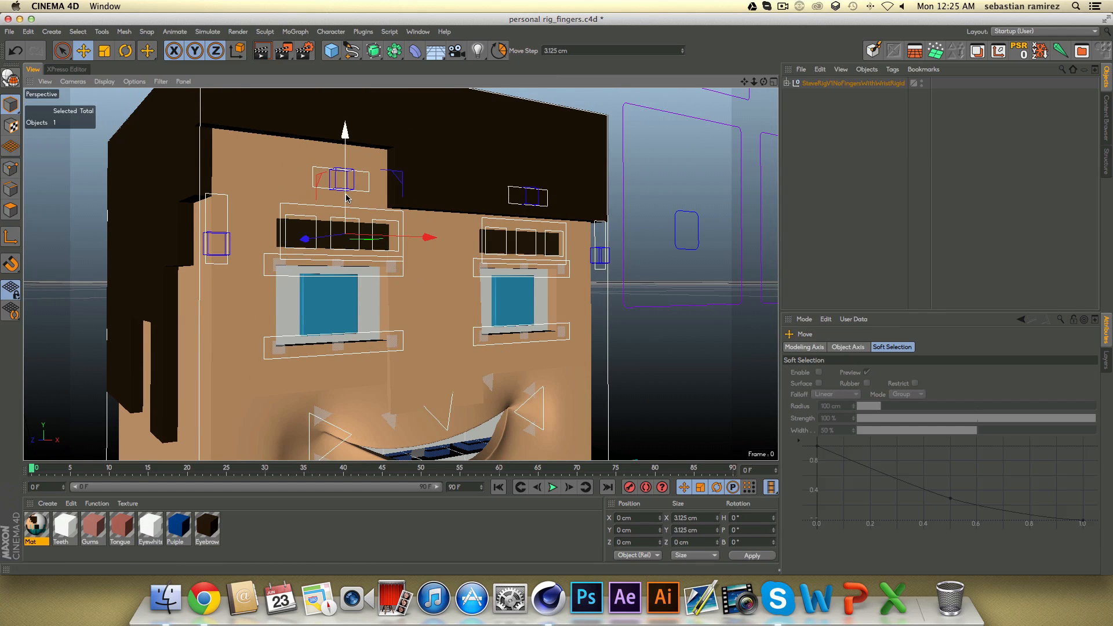
pyautogui.moveTo(346, 198); pyautogui.dragTo(377, 168)
# Try banking the raised middle eyebrow controller to about 115°, and undo the rotation.
pyautogui.press('r')
pyautogui.press('super+z')
pyautogui.moveTo(309, 168); pyautogui.dragTo(430, 178)
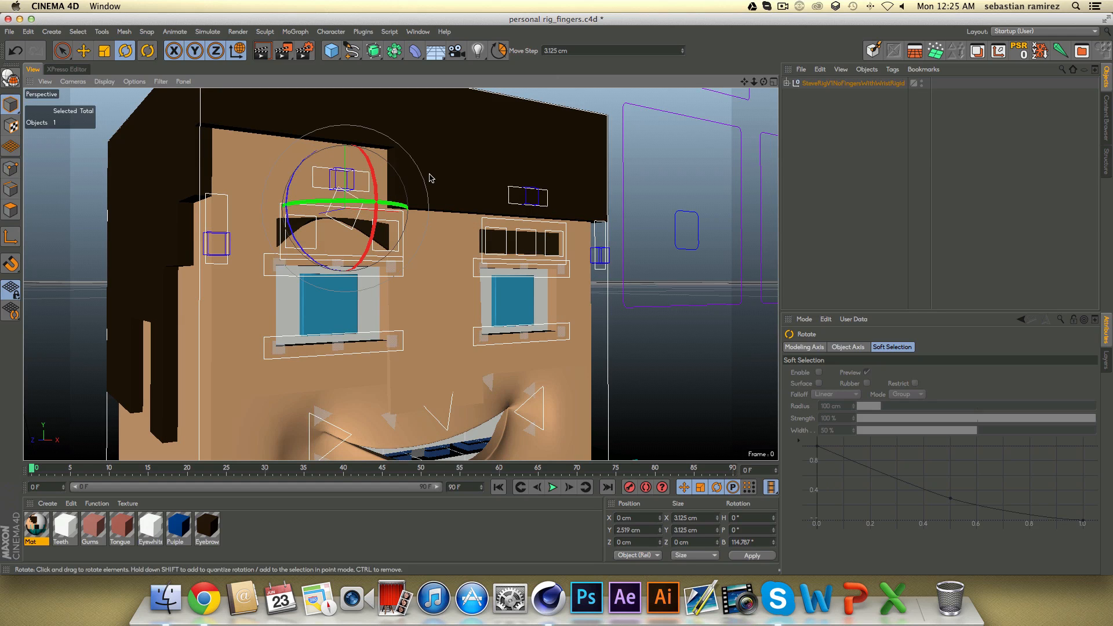
pyautogui.press('super+z')
# Try the finger slider controllers on the hand on the viewer's left, and undo the changes.
pyautogui.scroll(-5, 428, 206)
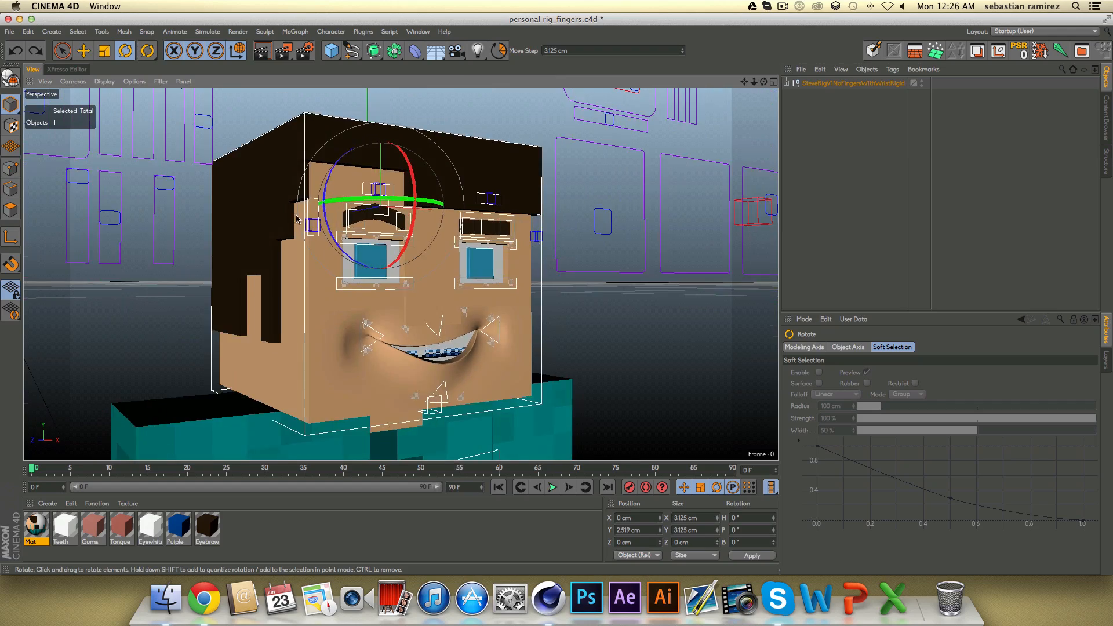
pyautogui.scroll(-5, 331, 219)
pyautogui.scroll(-5, 332, 219)
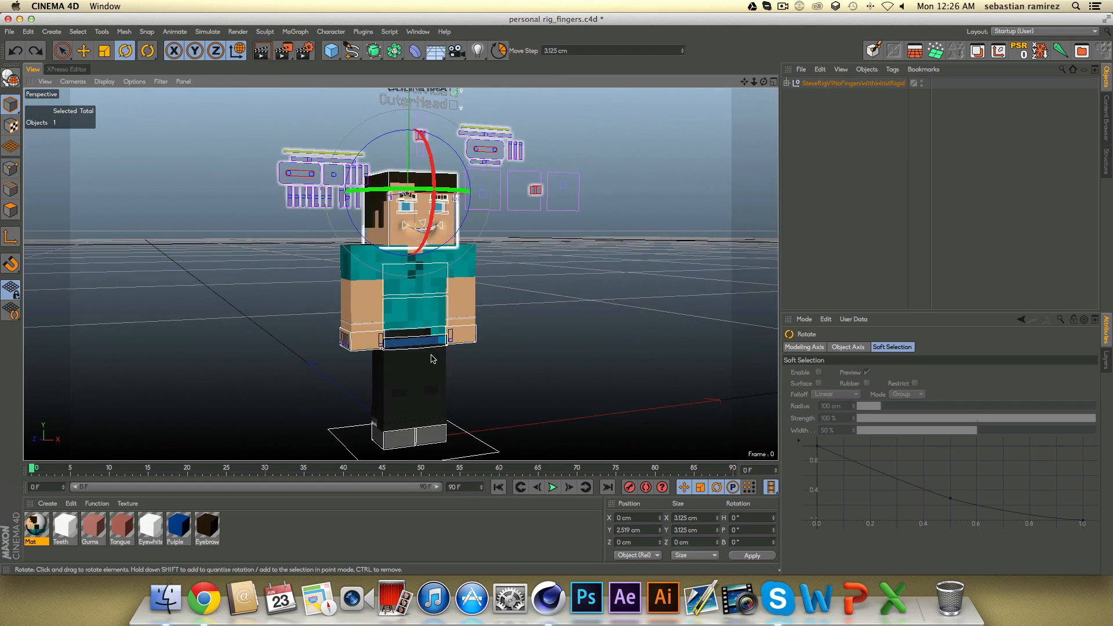
pyautogui.keyDown('alt'); pyautogui.moveTo(433, 360); pyautogui.dragTo(463, 328); pyautogui.keyUp('alt')
pyautogui.keyDown('alt'); pyautogui.moveTo(458, 348); pyautogui.dragTo(489, 260, button='middle'); pyautogui.keyUp('alt')
pyautogui.scroll(4, 490, 261)
pyautogui.keyDown('alt'); pyautogui.moveTo(370, 239); pyautogui.dragTo(386, 247); pyautogui.keyUp('alt')
pyautogui.keyDown('alt'); pyautogui.moveTo(385, 246); pyautogui.dragTo(390, 409, button='middle'); pyautogui.keyUp('alt')
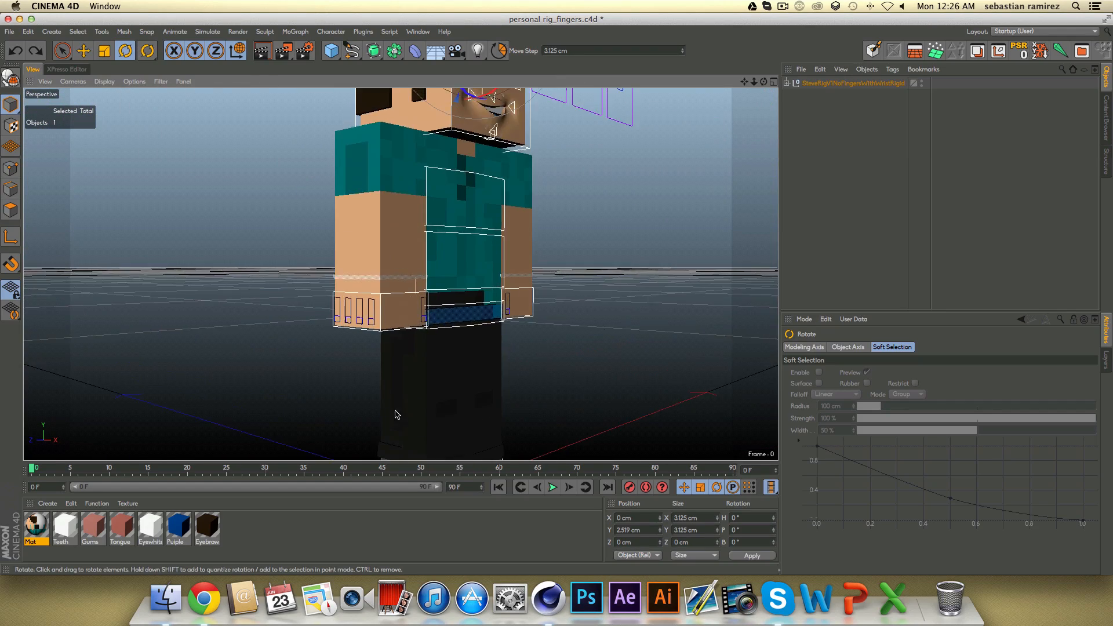
pyautogui.scroll(6, 427, 255)
pyautogui.click(418, 252)
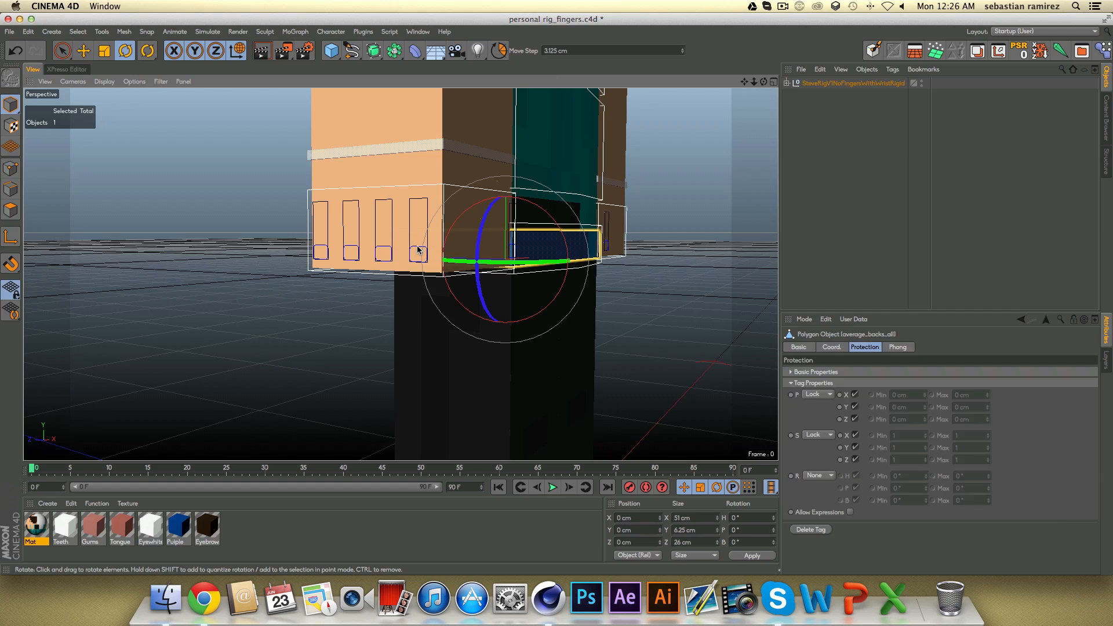
pyautogui.press('e')
pyautogui.click(419, 253)
pyautogui.keyDown('alt'); pyautogui.moveTo(419, 253); pyautogui.dragTo(328, 237); pyautogui.keyUp('alt')
pyautogui.click(346, 278)
pyautogui.press('super+z')
pyautogui.press('super+z')
pyautogui.press('super+z')
pyautogui.press('super+z')
# Turn on the Poles/Advanced switch above the head to show the advanced arm controllers.
pyautogui.scroll(-5, 366, 228)
pyautogui.scroll(-3, 342, 188)
pyautogui.scroll(-8, 342, 189)
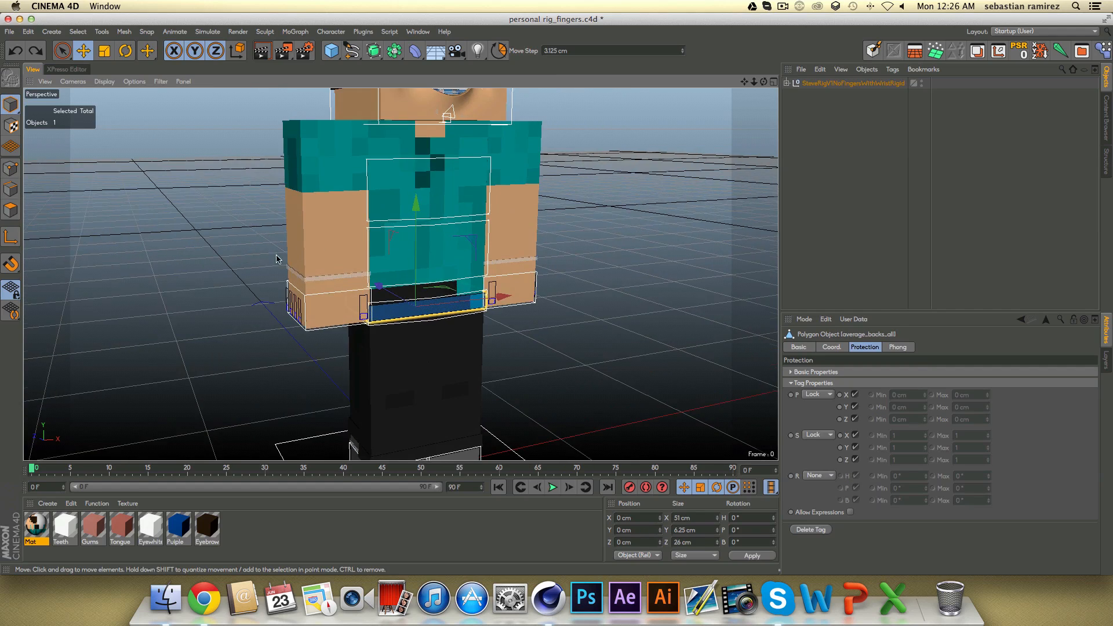
pyautogui.keyDown('alt'); pyautogui.moveTo(421, 263); pyautogui.dragTo(432, 268); pyautogui.keyUp('alt')
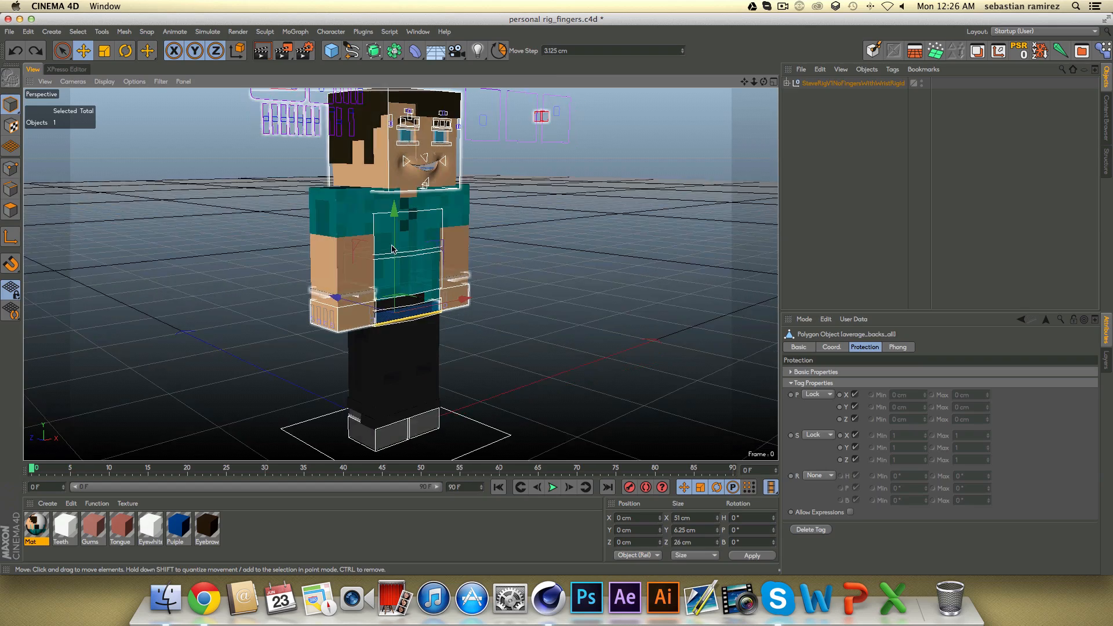
pyautogui.scroll(-3, 341, 243)
pyautogui.keyDown('alt'); pyautogui.moveTo(342, 243); pyautogui.dragTo(319, 376, button='middle'); pyautogui.keyUp('alt')
pyautogui.keyDown('alt'); pyautogui.moveTo(359, 342); pyautogui.dragTo(322, 341); pyautogui.keyUp('alt')
pyautogui.keyDown('alt'); pyautogui.moveTo(436, 242); pyautogui.dragTo(506, 181, button='right'); pyautogui.keyUp('alt')
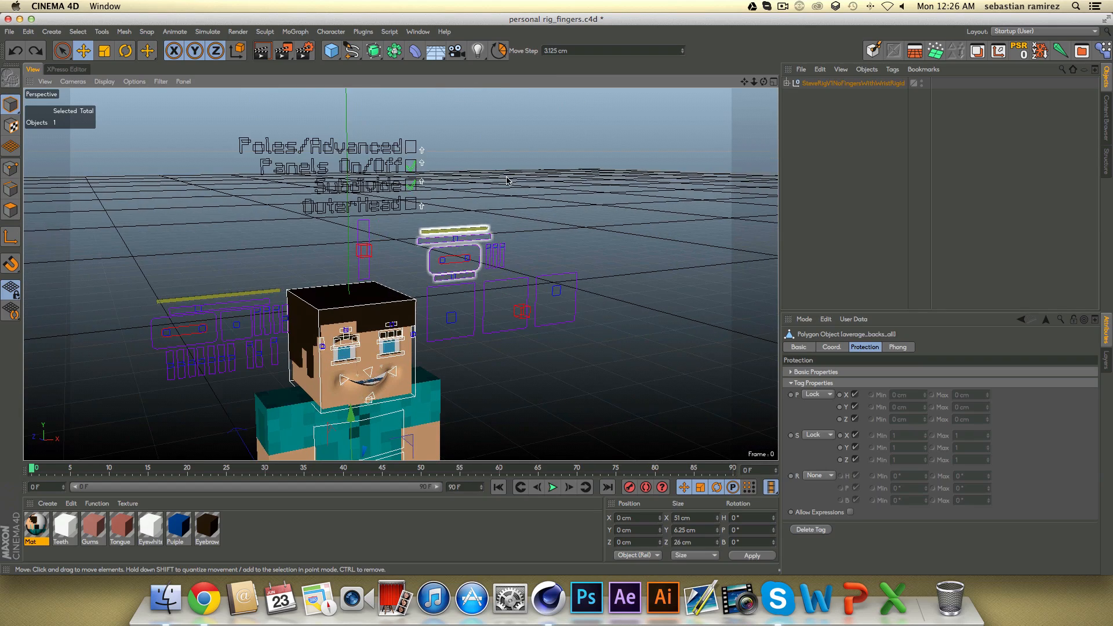
pyautogui.click(422, 151)
pyautogui.keyDown('alt'); pyautogui.moveTo(408, 248); pyautogui.dragTo(382, 236); pyautogui.keyUp('alt')
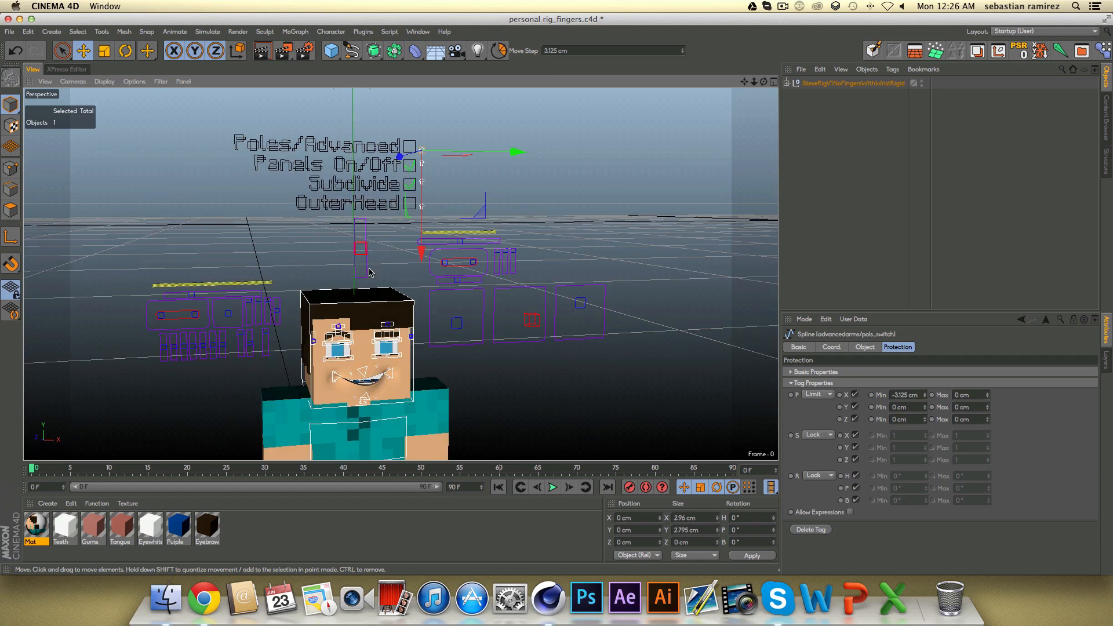
pyautogui.keyDown('alt'); pyautogui.moveTo(369, 269); pyautogui.dragTo(332, 241, button='middle'); pyautogui.keyUp('alt')
pyautogui.scroll(-2, 303, 301)
pyautogui.keyDown('alt'); pyautogui.moveTo(375, 145); pyautogui.dragTo(400, 100, button='middle'); pyautogui.keyUp('alt')
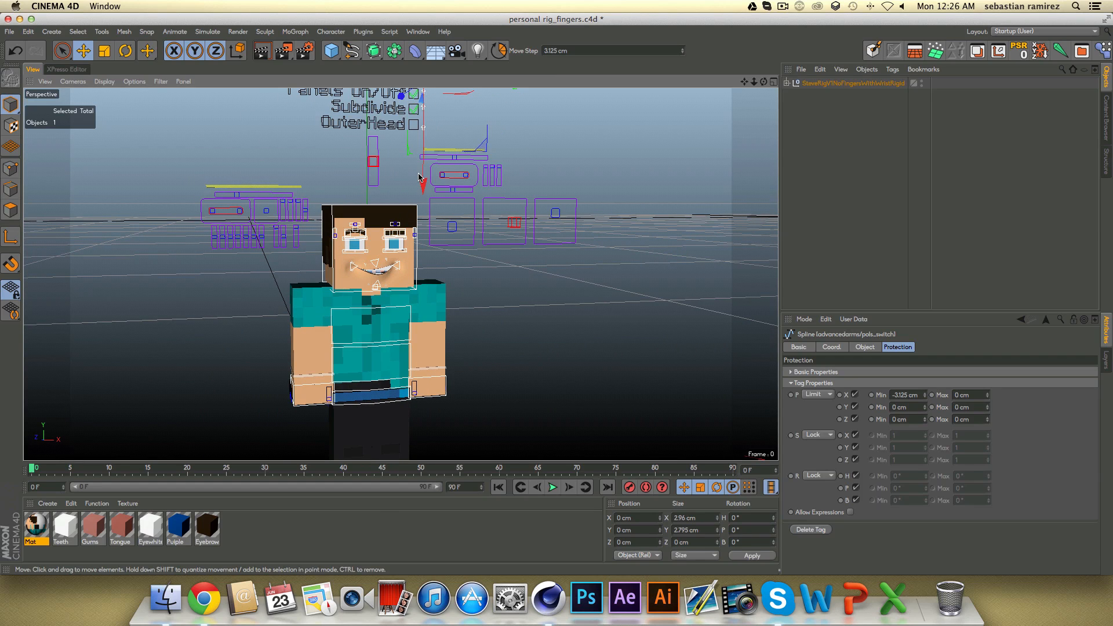
pyautogui.moveTo(422, 184)
pyautogui.mouseDown()
pyautogui.moveTo(423, 226)
pyautogui.moveTo(424, 174)
pyautogui.mouseUp()
# Try moving the r_arm_move shoulder controller outward along X, and undo the move.
pyautogui.keyDown('alt'); pyautogui.moveTo(466, 324); pyautogui.dragTo(469, 276, button='middle'); pyautogui.keyUp('alt')
pyautogui.click(443, 256)
pyautogui.moveTo(522, 244); pyautogui.dragTo(645, 248)
pyautogui.press('super+z')
# Turn off the Poles/Advanced switch above the head.
pyautogui.keyDown('alt'); pyautogui.moveTo(506, 315); pyautogui.dragTo(502, 402, button='middle'); pyautogui.keyUp('alt')
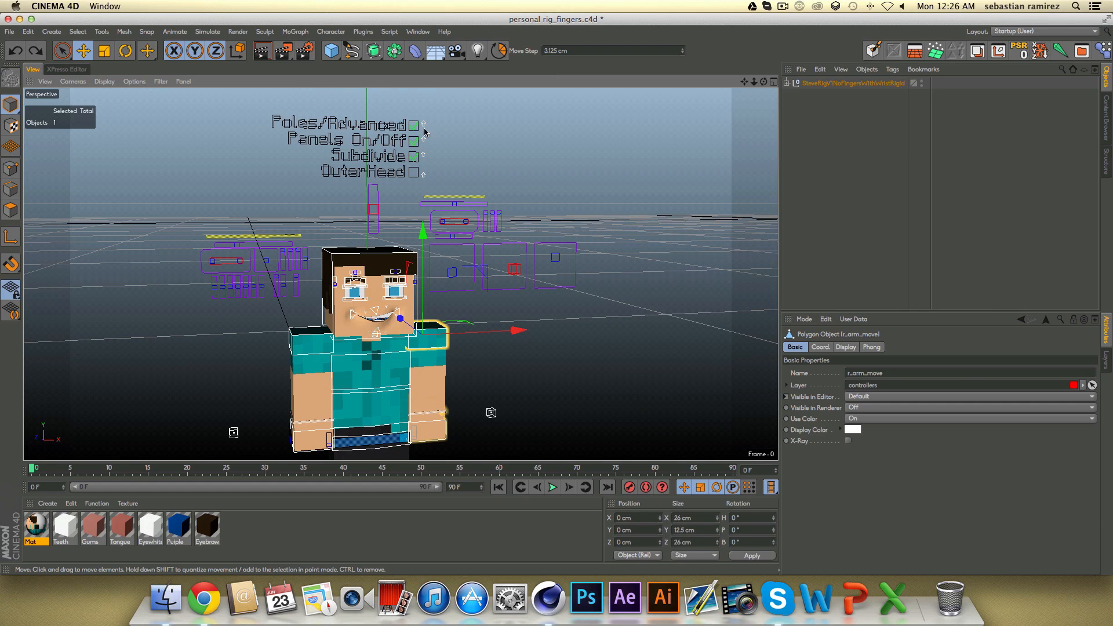
pyautogui.click(425, 128)
pyautogui.moveTo(425, 132); pyautogui.dragTo(426, 203)
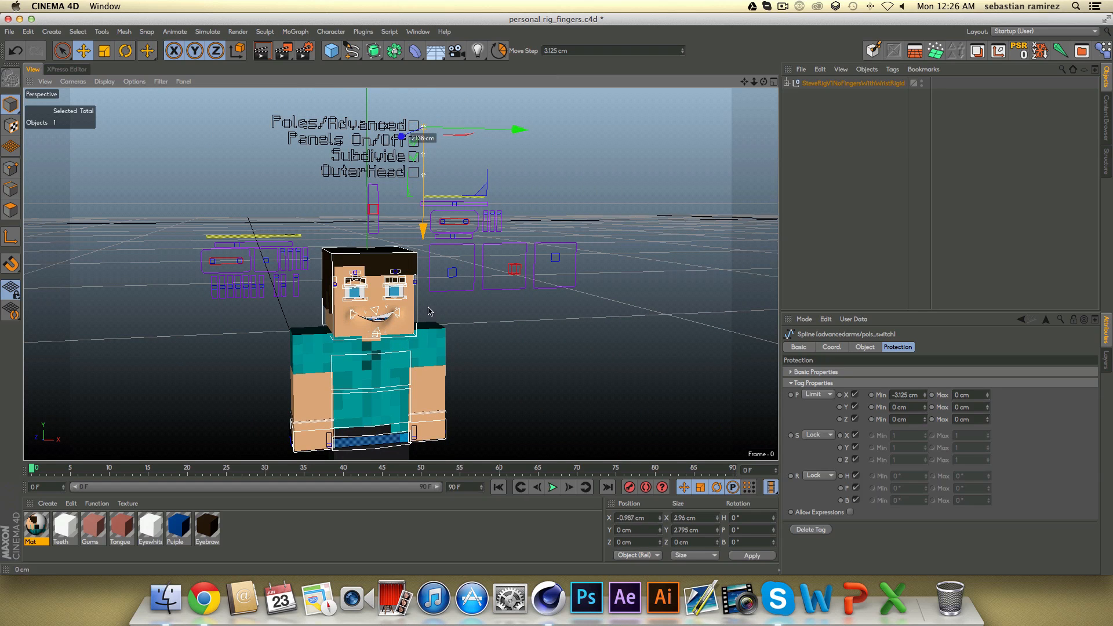
# Turn the Panels On/Off switch above the head off and back on to hide and restore the control panels.
pyautogui.moveTo(429, 392); pyautogui.dragTo(429, 392)
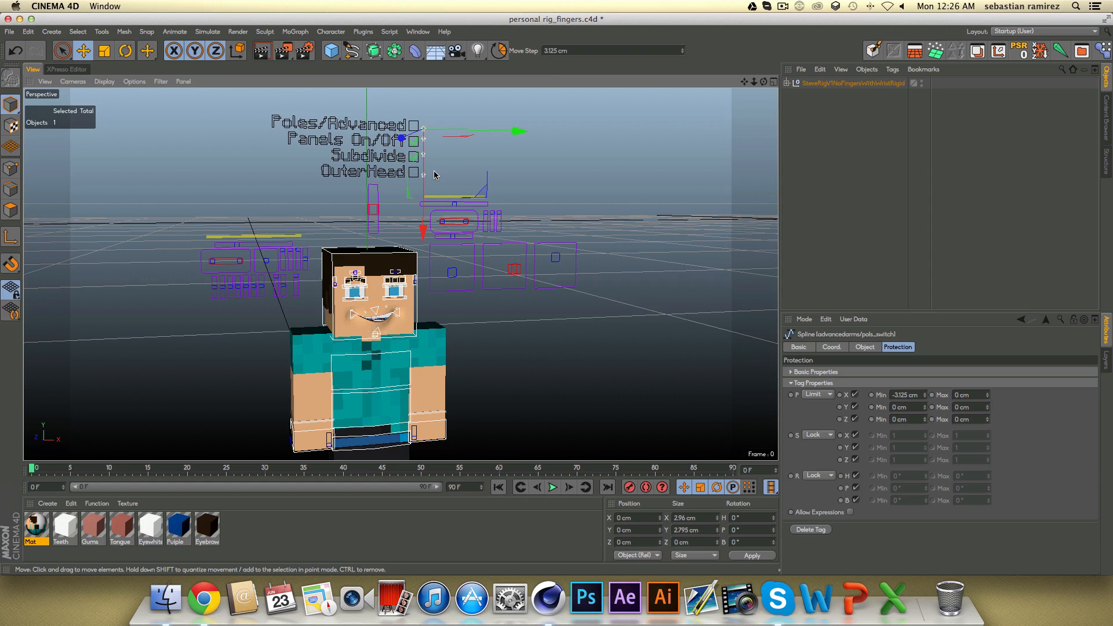
pyautogui.keyDown('alt'); pyautogui.moveTo(452, 221); pyautogui.dragTo(489, 343, button='middle'); pyautogui.keyUp('alt')
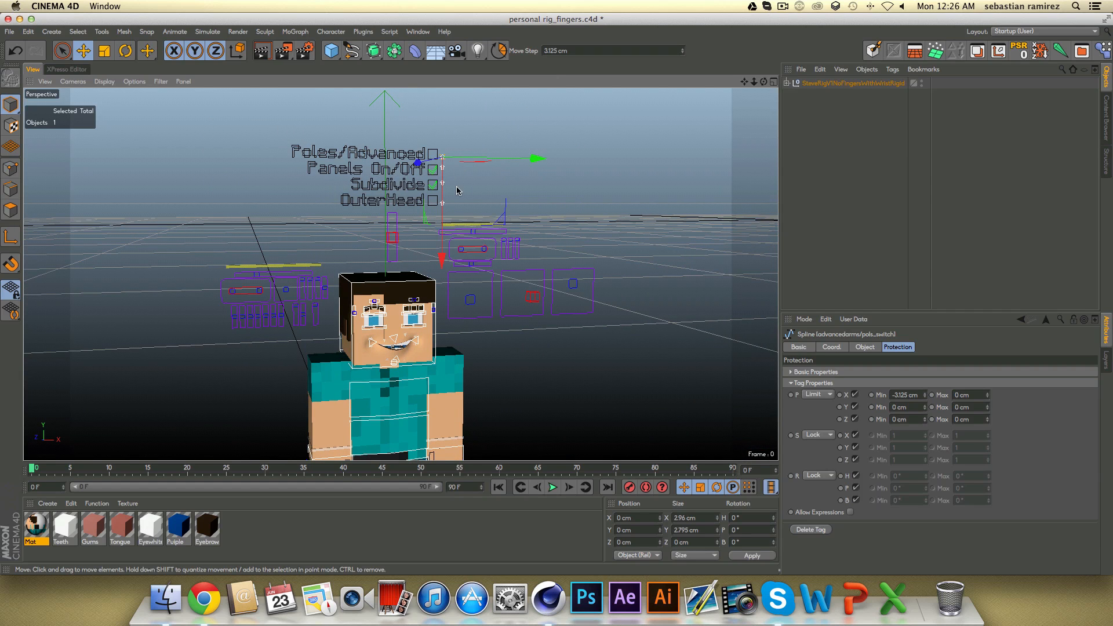
pyautogui.click(421, 148)
pyautogui.moveTo(442, 173); pyautogui.dragTo(442, 296)
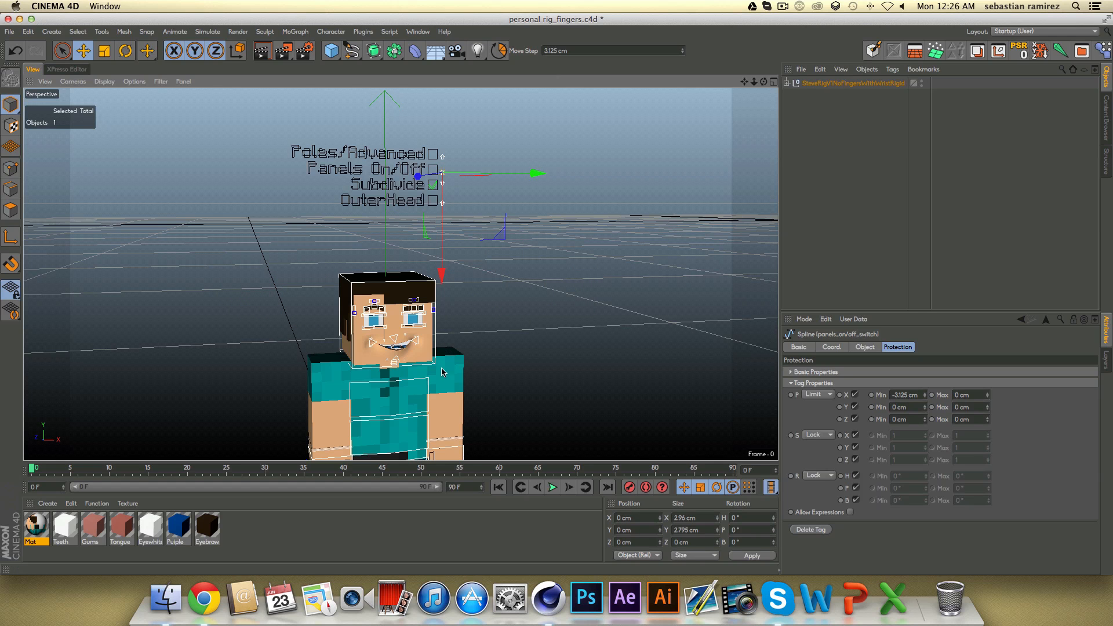
pyautogui.keyDown('alt'); pyautogui.moveTo(442, 372); pyautogui.dragTo(490, 212); pyautogui.keyUp('alt')
pyautogui.keyDown('alt'); pyautogui.moveTo(490, 212); pyautogui.dragTo(449, 266, button='middle'); pyautogui.keyUp('alt')
pyautogui.moveTo(424, 268); pyautogui.dragTo(426, 121)
pyautogui.click(458, 192)
pyautogui.click(442, 139)
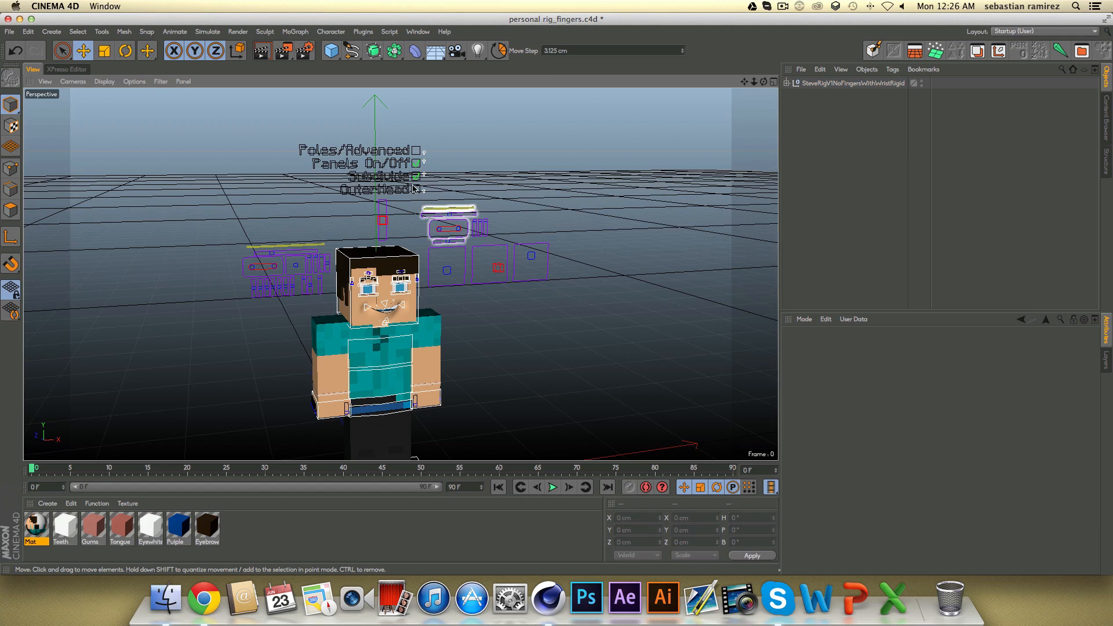
# Turn on the OuterHead switch above the head to show the outer head layer, and turn it back off.
pyautogui.moveTo(422, 195); pyautogui.dragTo(626, 288)
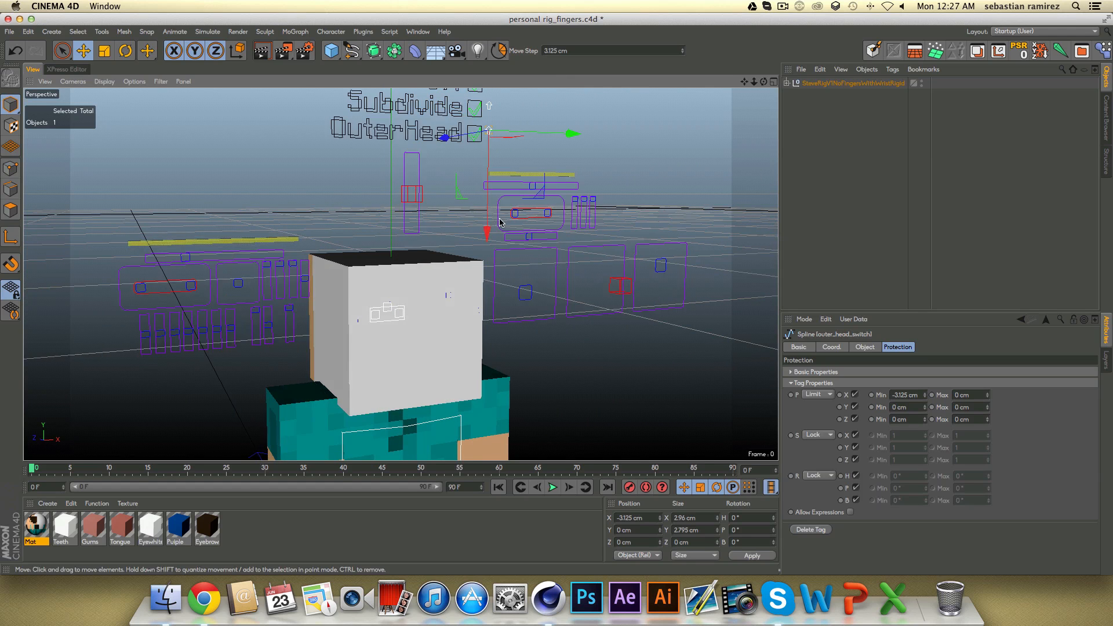
pyautogui.scroll(-3, 447, 294)
pyautogui.moveTo(476, 193); pyautogui.dragTo(476, 238)
pyautogui.press('super+z')
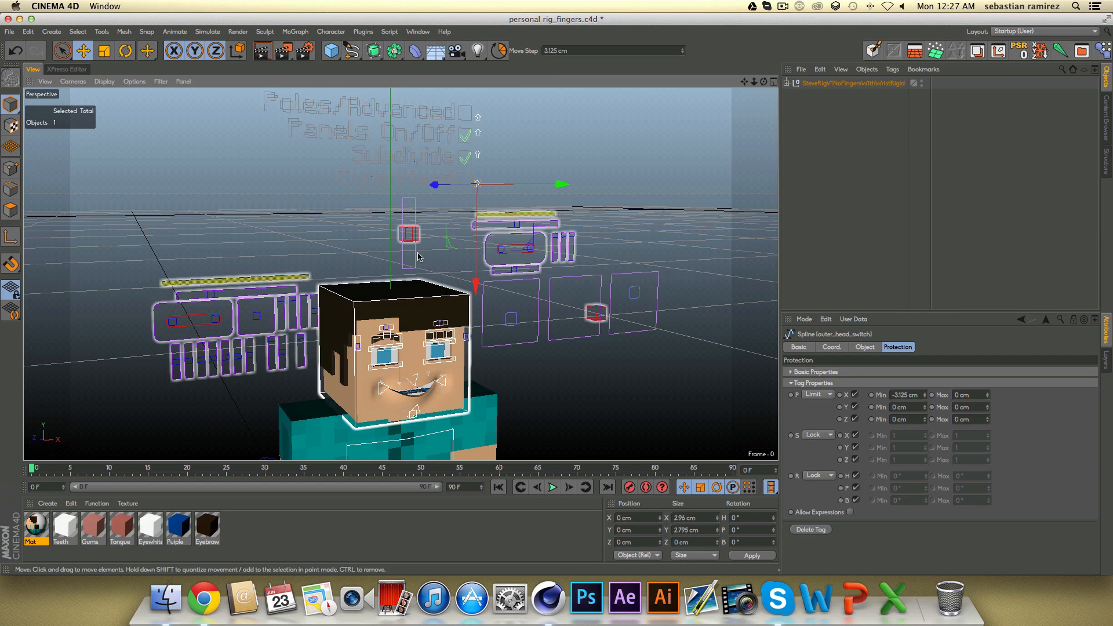
# Try raising the squash_controller above the head to 11 cm along Y to stretch the head, and undo the move.
pyautogui.click(408, 235)
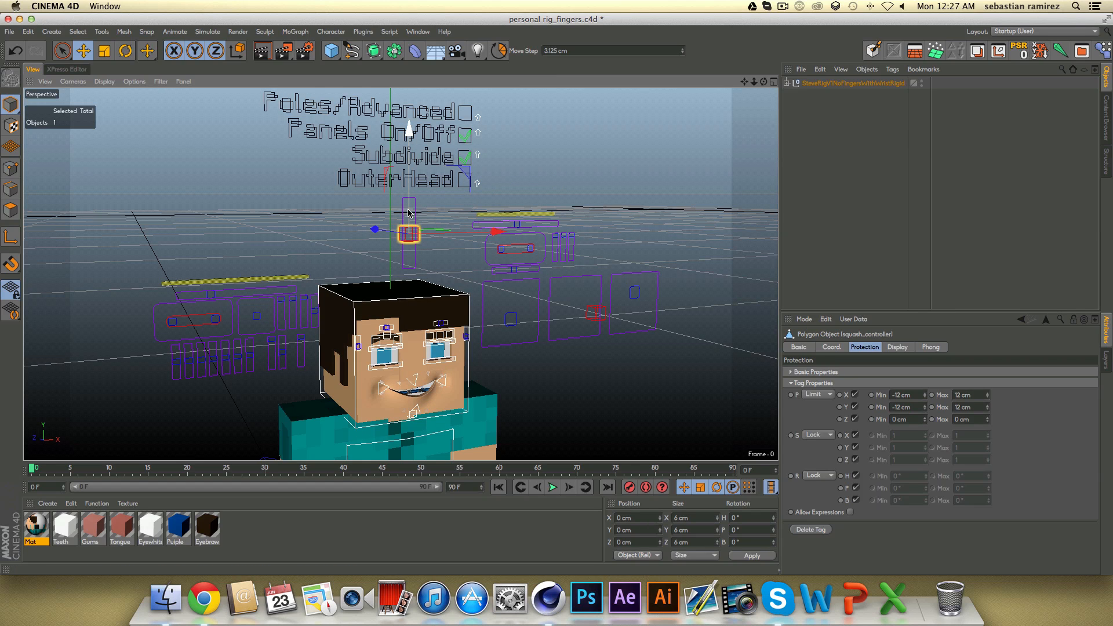
pyautogui.moveTo(409, 205); pyautogui.dragTo(415, 276)
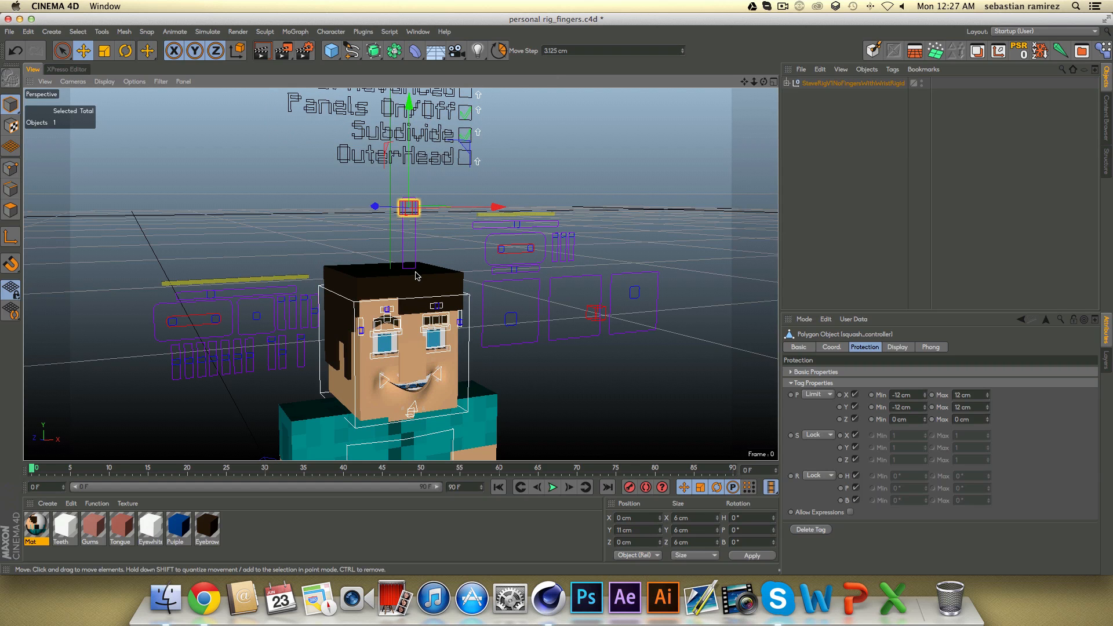
pyautogui.press('super+z')
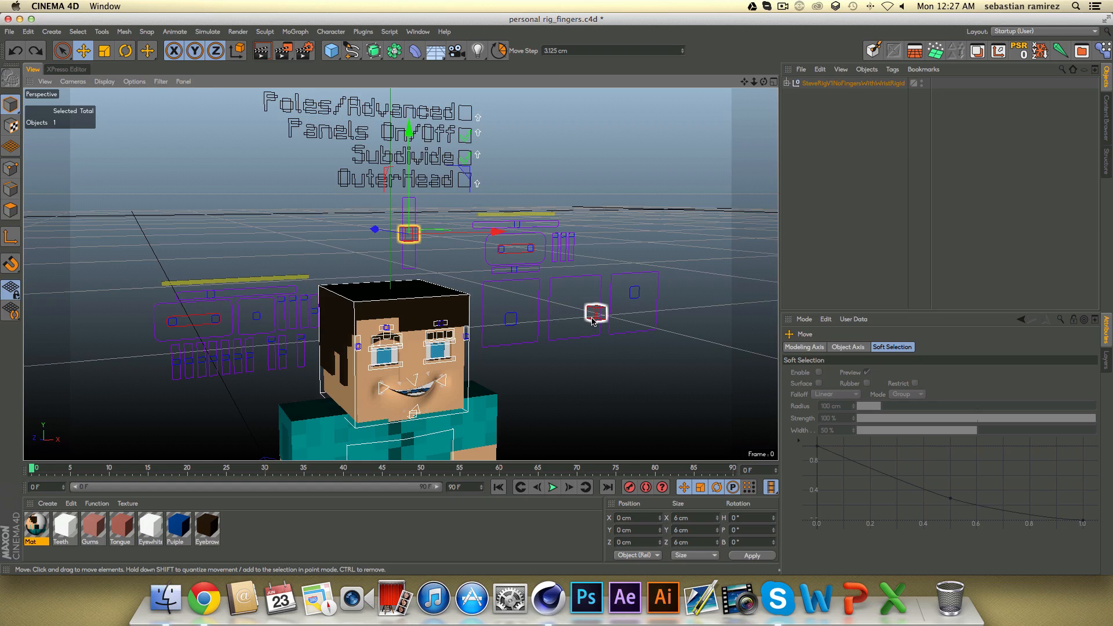
# Select the head_easy_move controller in the panel beside the head and switch to the Live Selection tool.
pyautogui.click(593, 321)
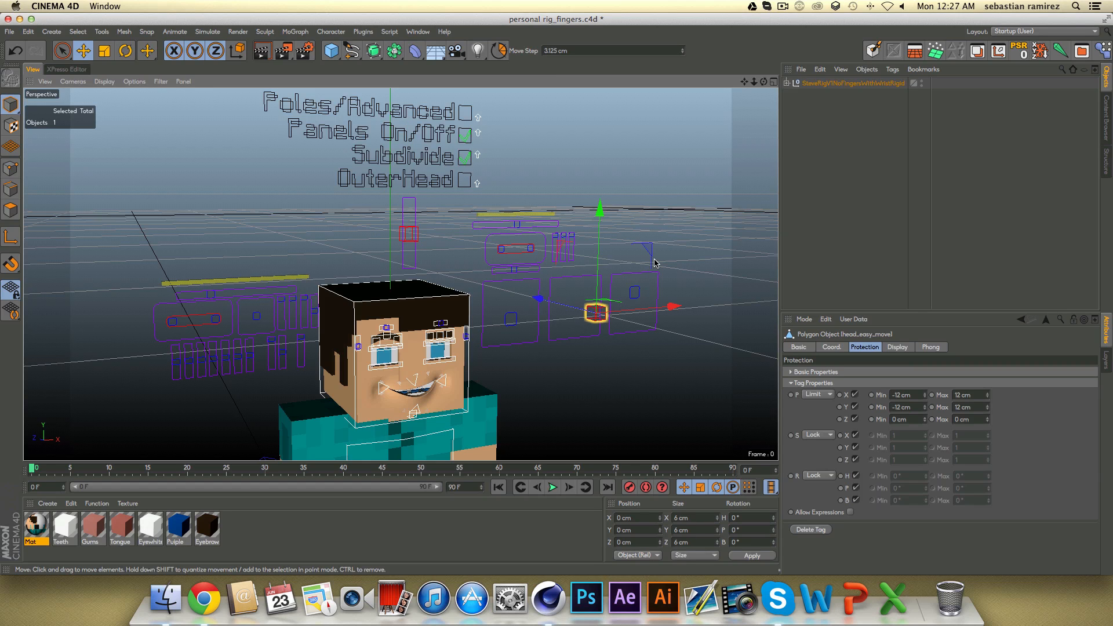
pyautogui.press('space')
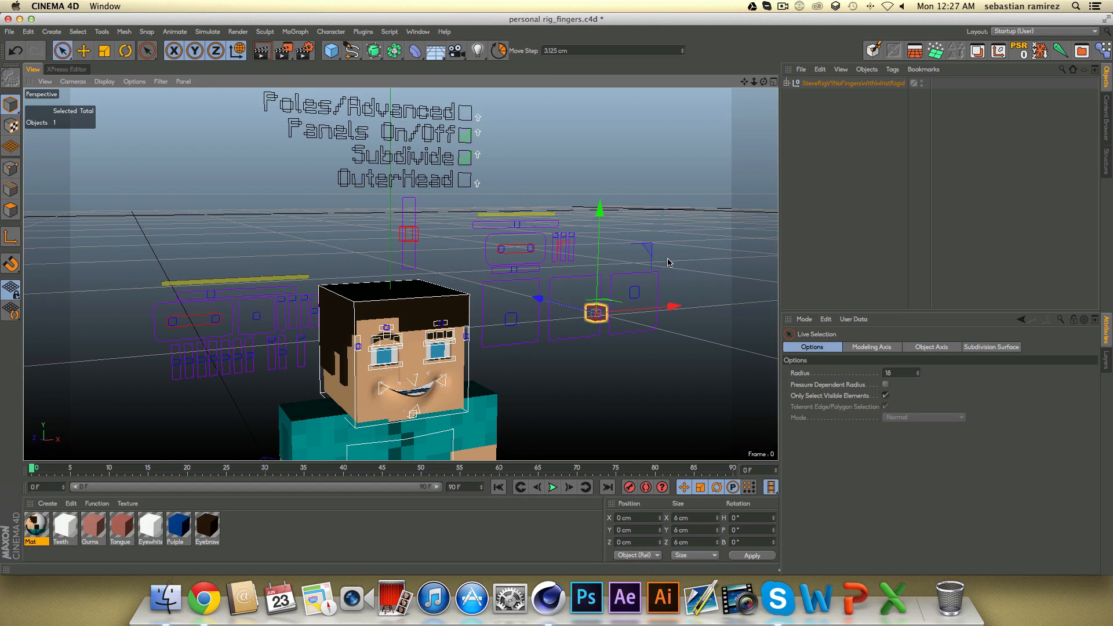